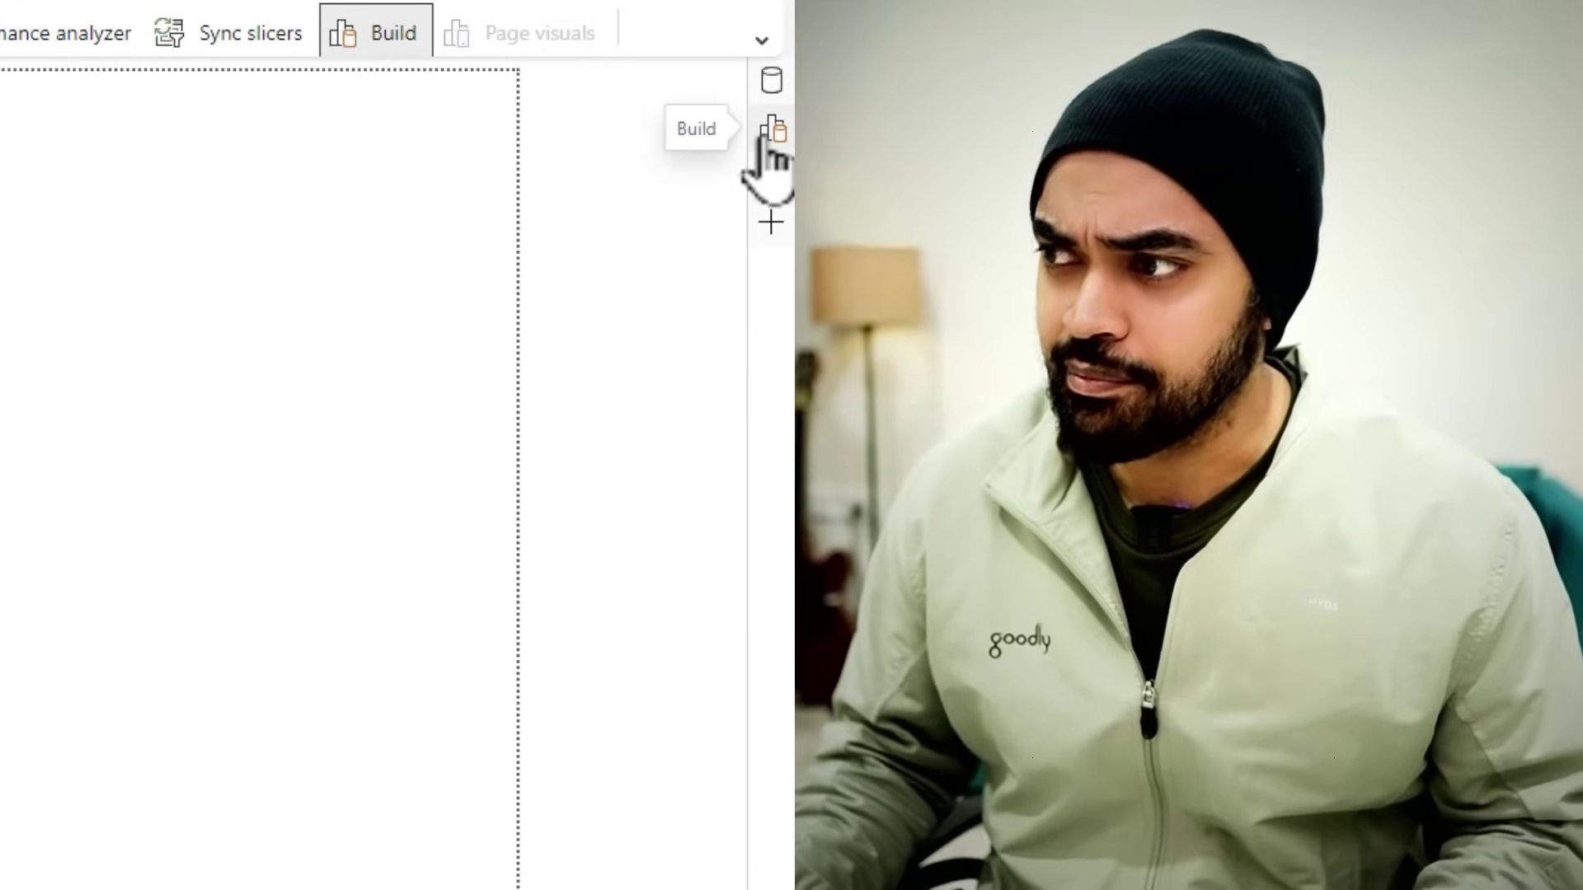
Create a new measure in the Sales table named "Affiliate Transactions", with its expression starting on a new line
{"action": "left_click", "coordinate": [771, 80]}
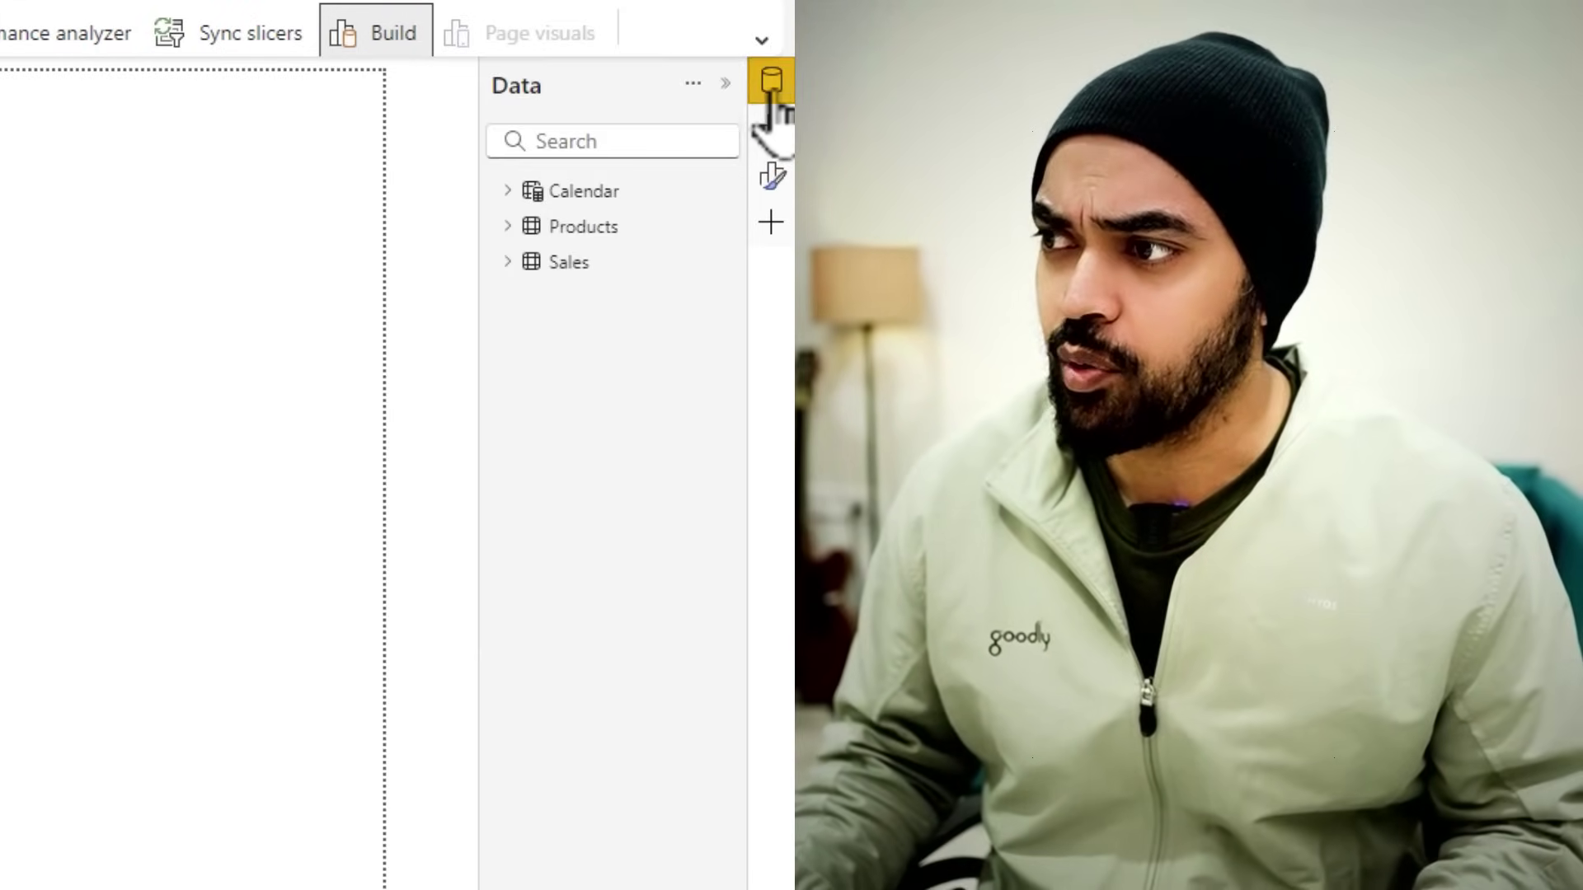
{"action": "right_click", "coordinate": [569, 268]}
{"action": "left_click", "coordinate": [483, 325]}
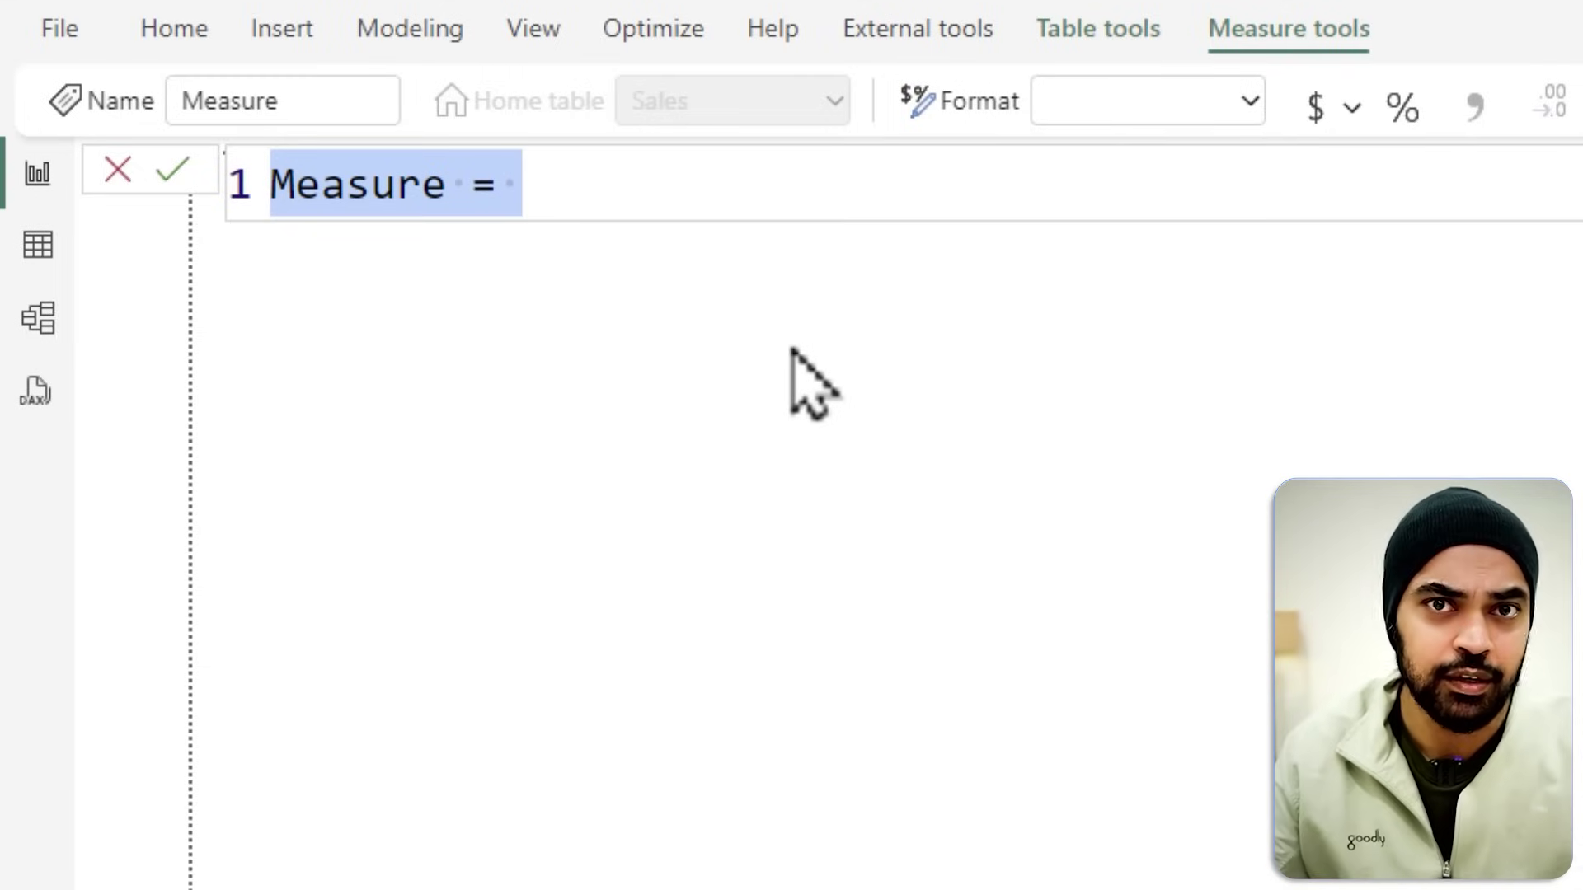
{"action": "type", "text": "Affiliate"}
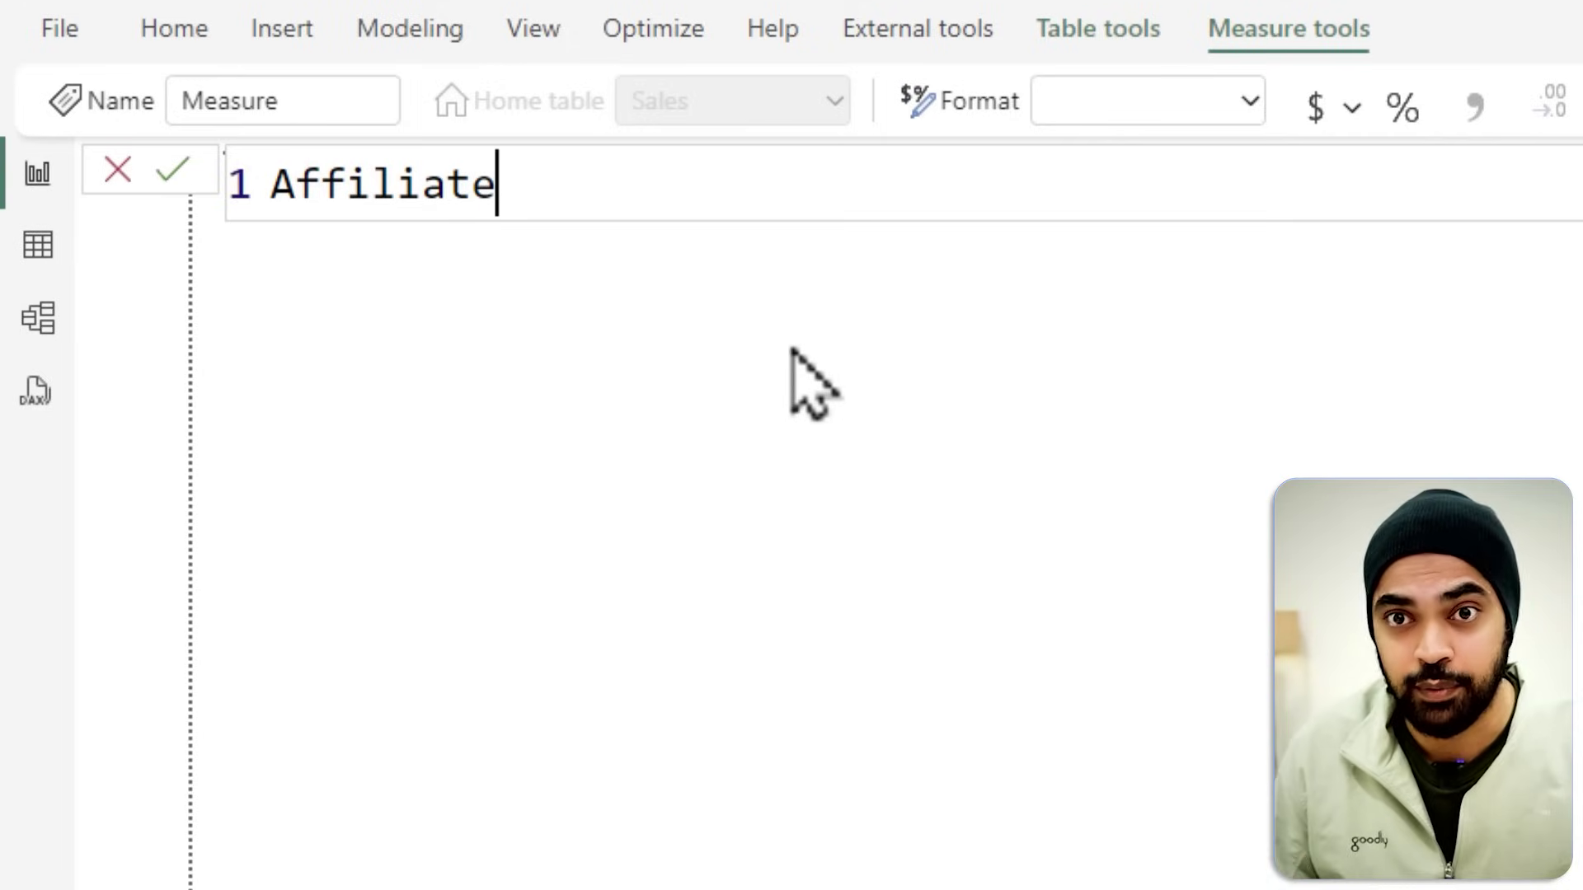
{"action": "type", "text": " Transactions ="}
{"action": "key", "text": "shift+Return"}
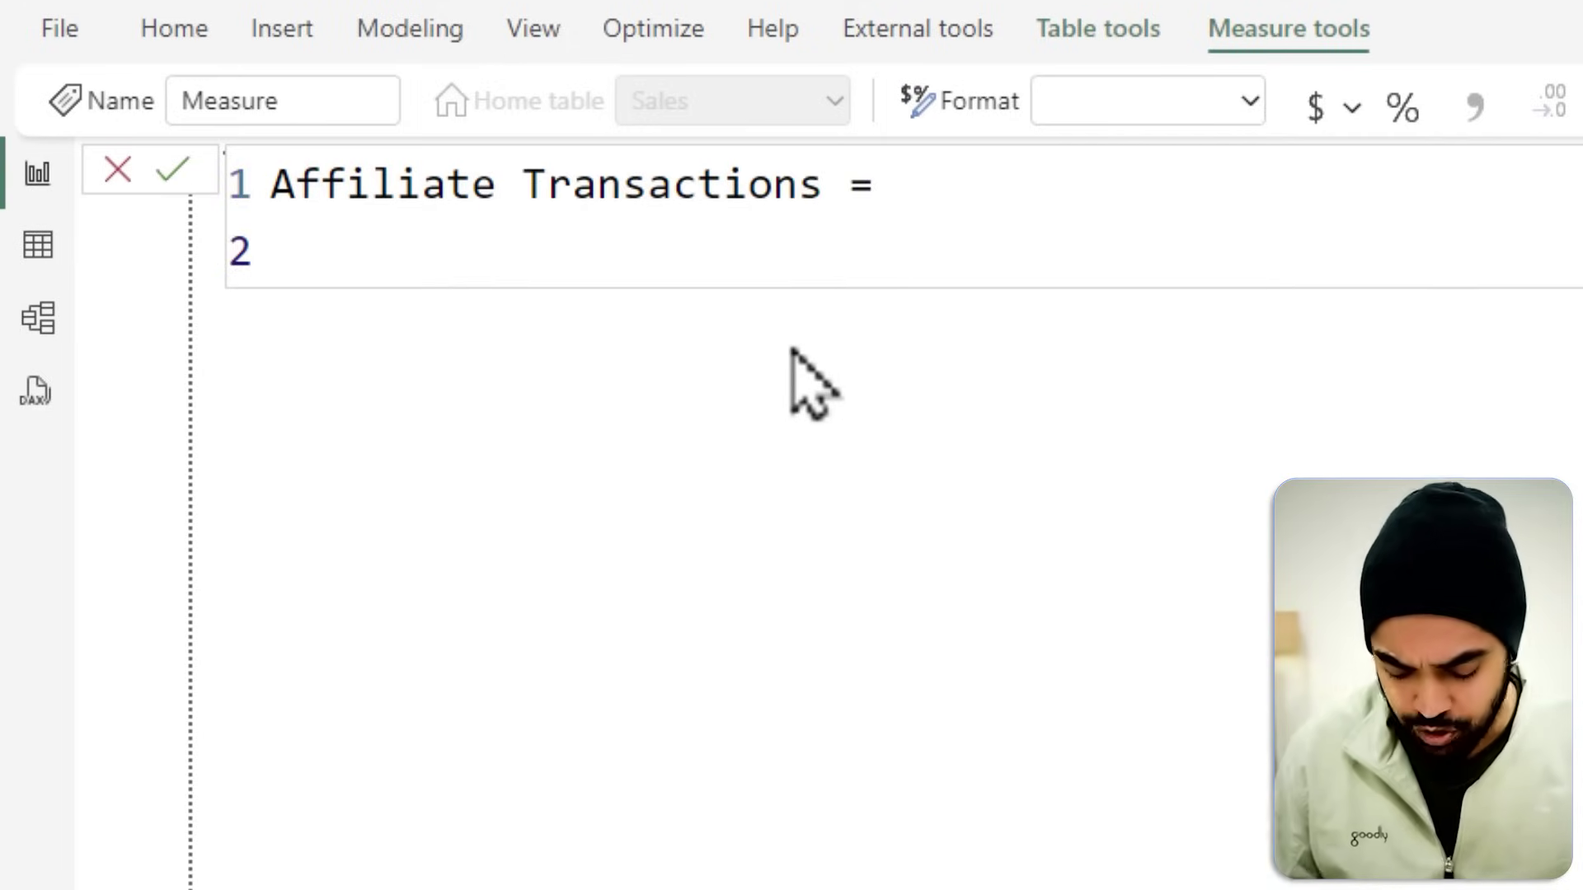
Start the measure's expression with a FILTER function over the Sales table, placing the table argument on its own line
{"action": "type", "text": "fil"}
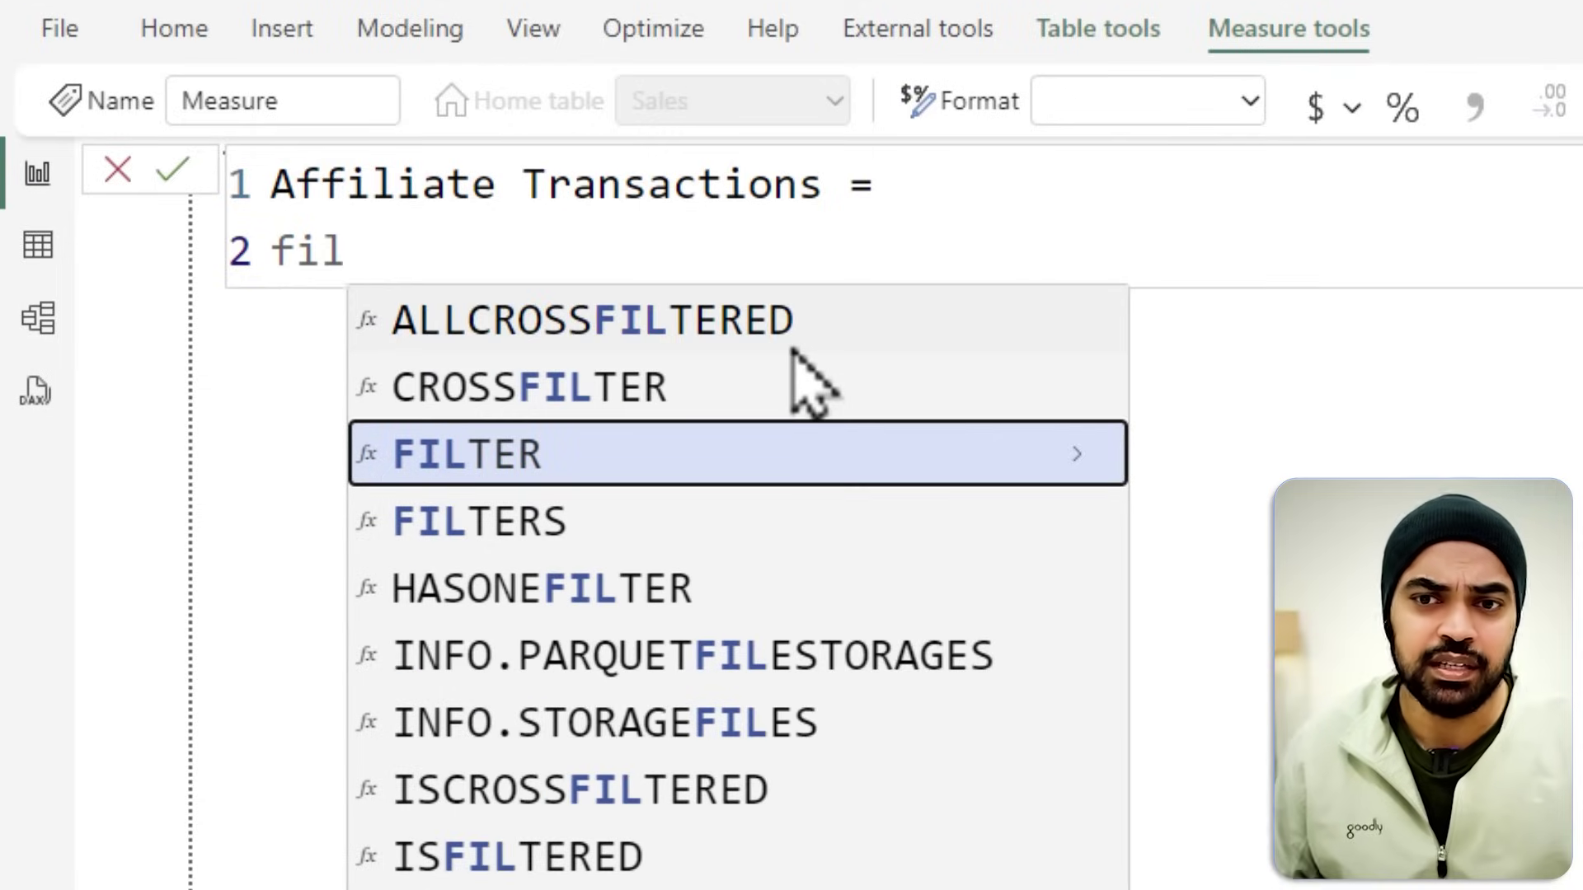
{"action": "key", "text": "Tab"}
{"action": "key", "text": "shift+Return"}
{"action": "key", "text": "Escape"}
{"action": "type", "text": "sal"}
{"action": "key", "text": "Tab"}
{"action": "type", "text": ","}
{"action": "key", "text": "shift+Return"}
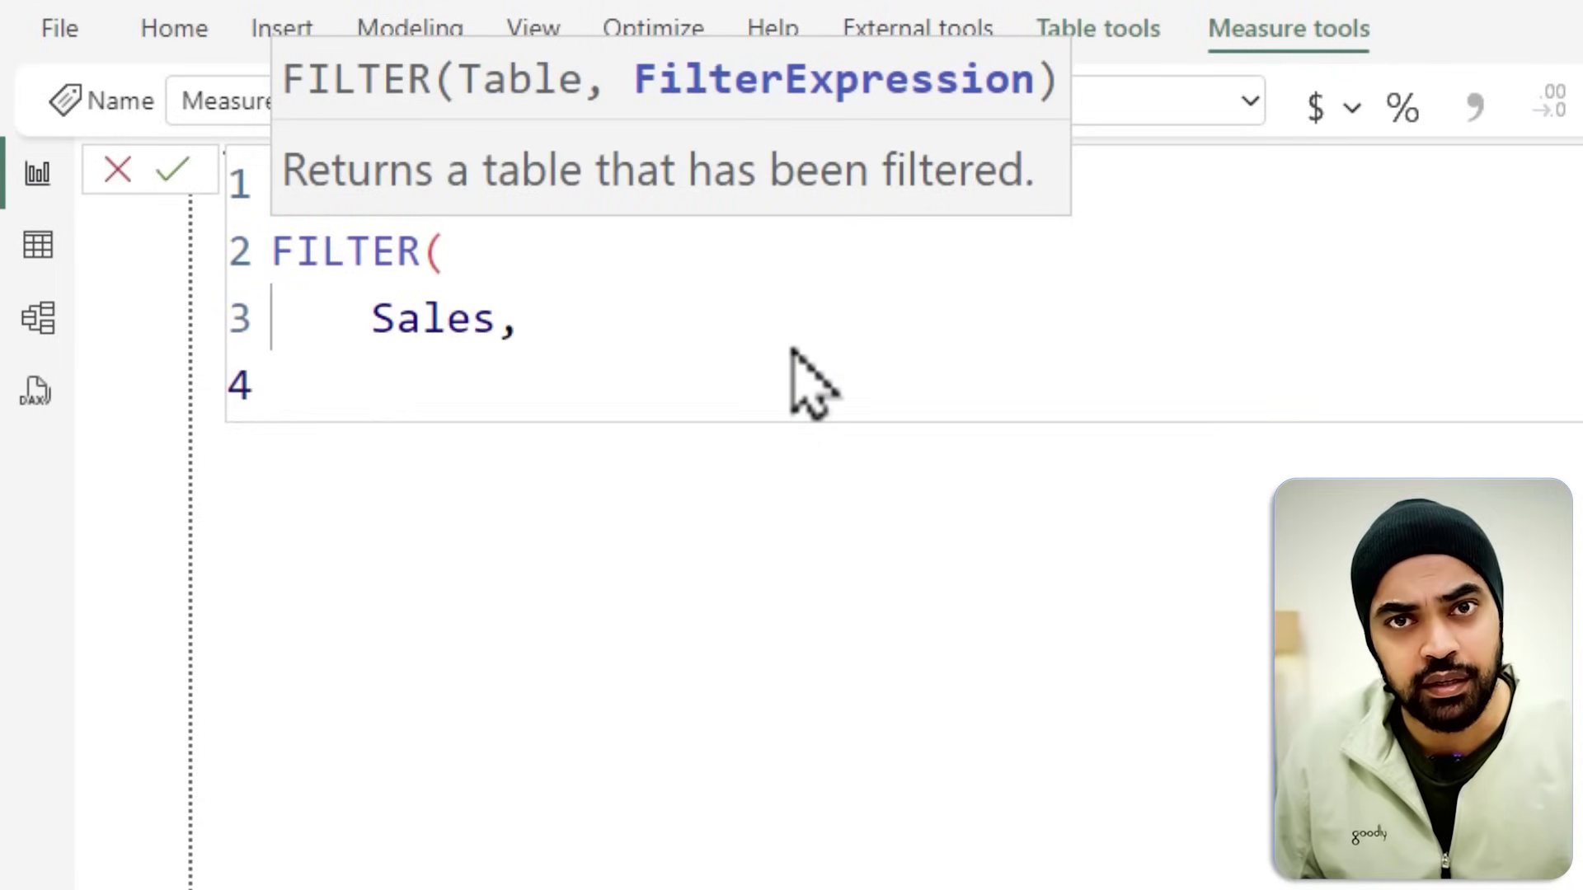
Add the filter condition Sales[Channel] = "Affiliate", close the FILTER function and commit the measure
{"action": "type", "text": "can"}
{"action": "key", "text": "BackSpace"}
{"action": "key", "text": "BackSpace"}
{"action": "type", "text": "hna"}
{"action": "key", "text": "BackSpace"}
{"action": "key", "text": "BackSpace"}
{"action": "type", "text": "an"}
{"action": "key", "text": "Tab"}
{"action": "type", "text": "= "}
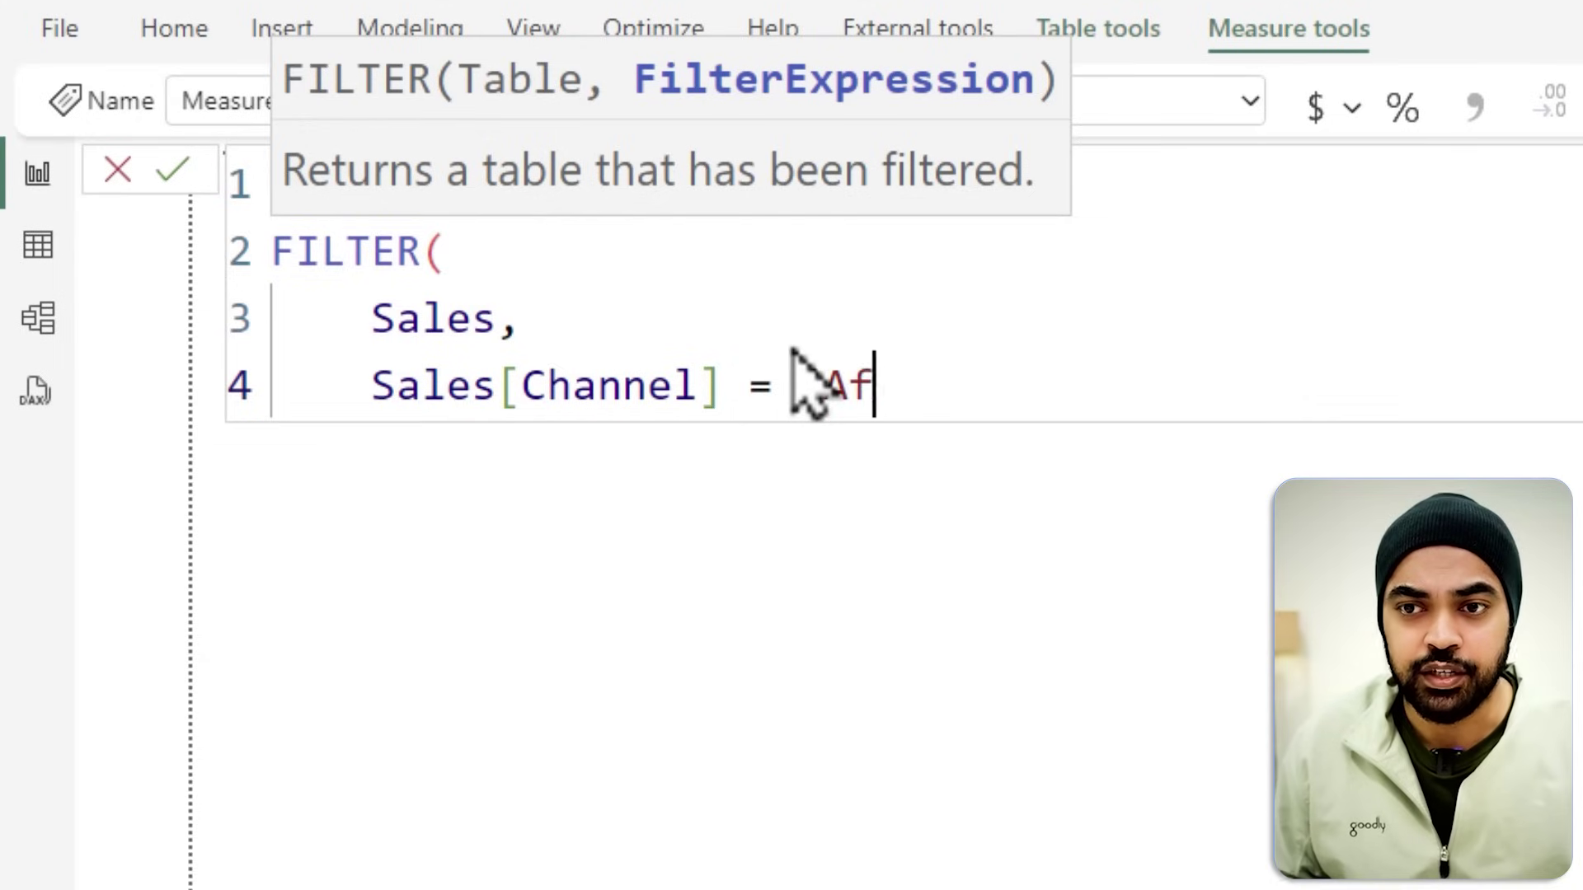
{"action": "type", "text": "\"Affiliate\""}
{"action": "key", "text": "shift+Return"}
{"action": "type", "text": ")"}
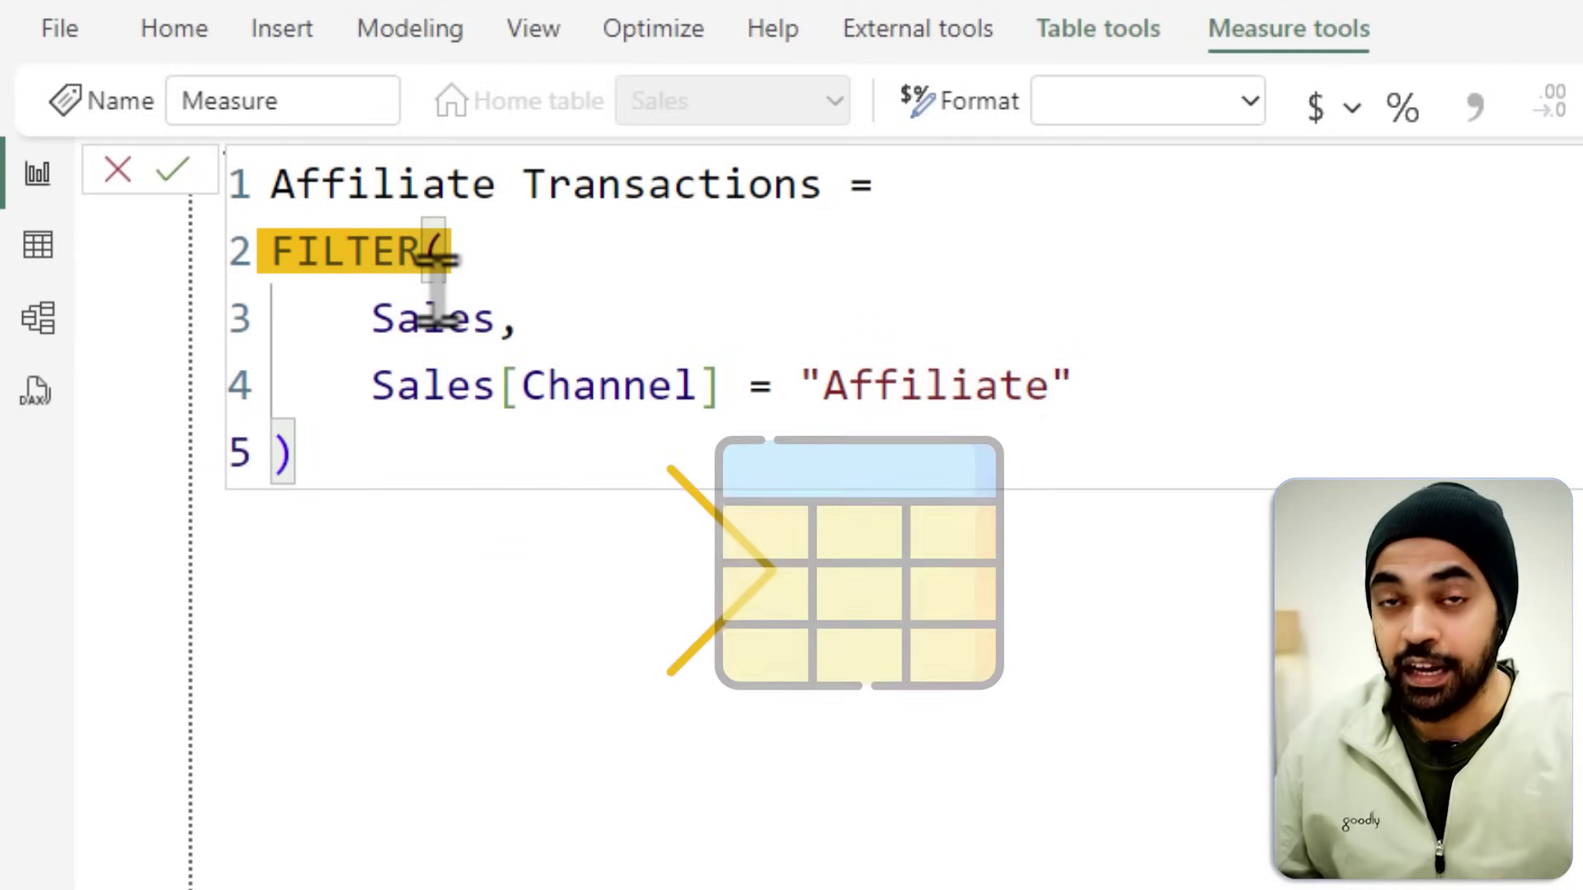
{"action": "key", "text": "Return"}
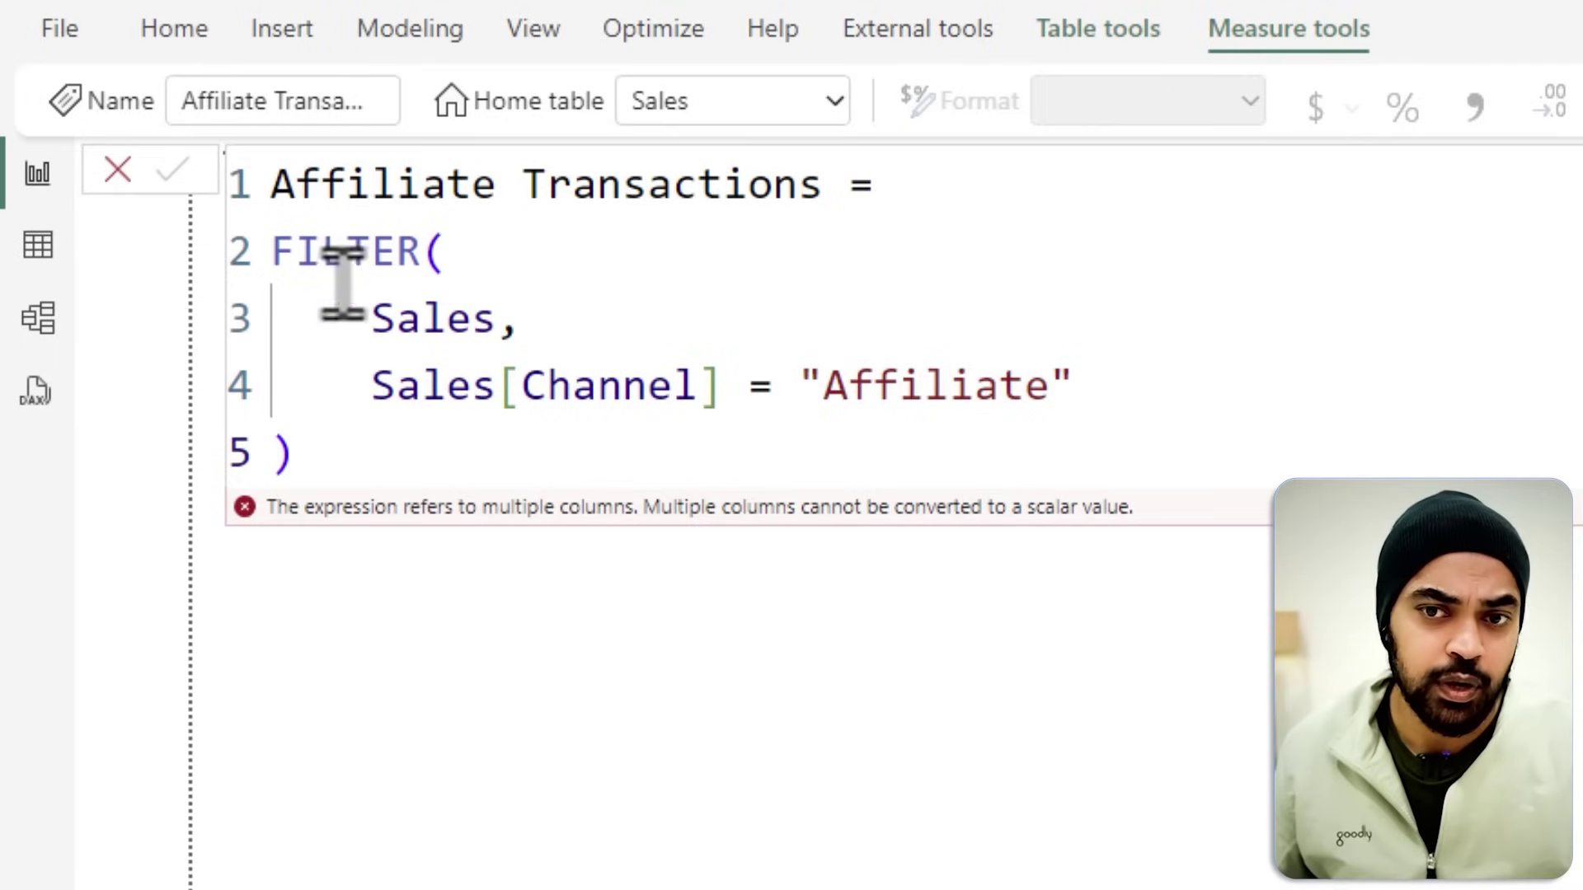
Wrap the measure's FILTER expression in COUNTROWS, close the extra parenthesis and commit the formula
{"action": "left_click_drag", "start_coordinate": [277, 249], "coordinate": [722, 447]}
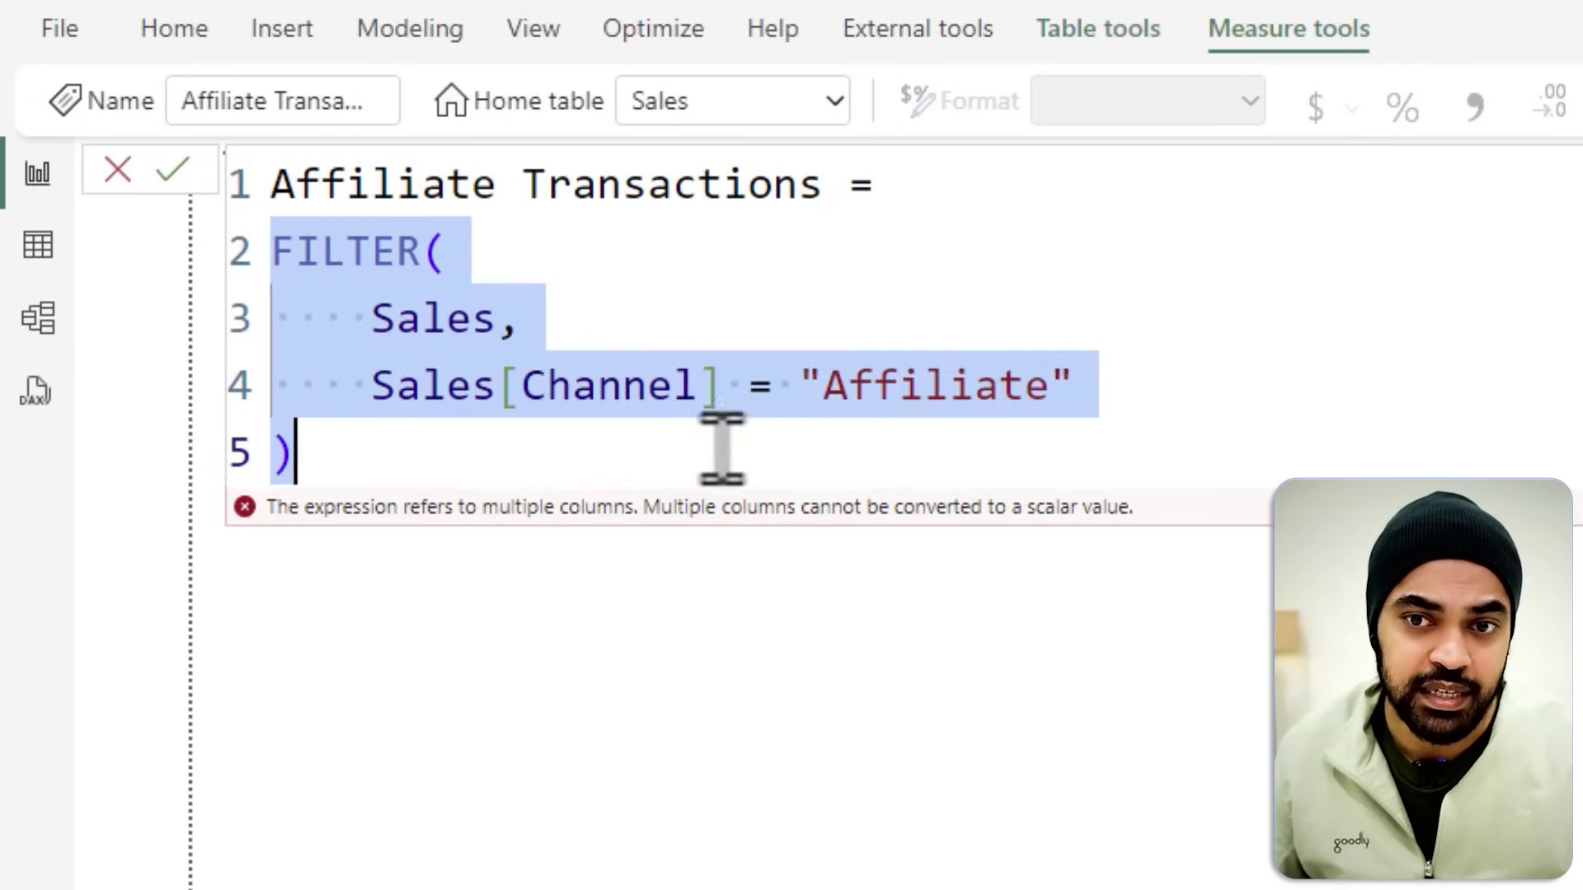
{"action": "left_click", "coordinate": [923, 395]}
{"action": "left_click", "coordinate": [273, 250]}
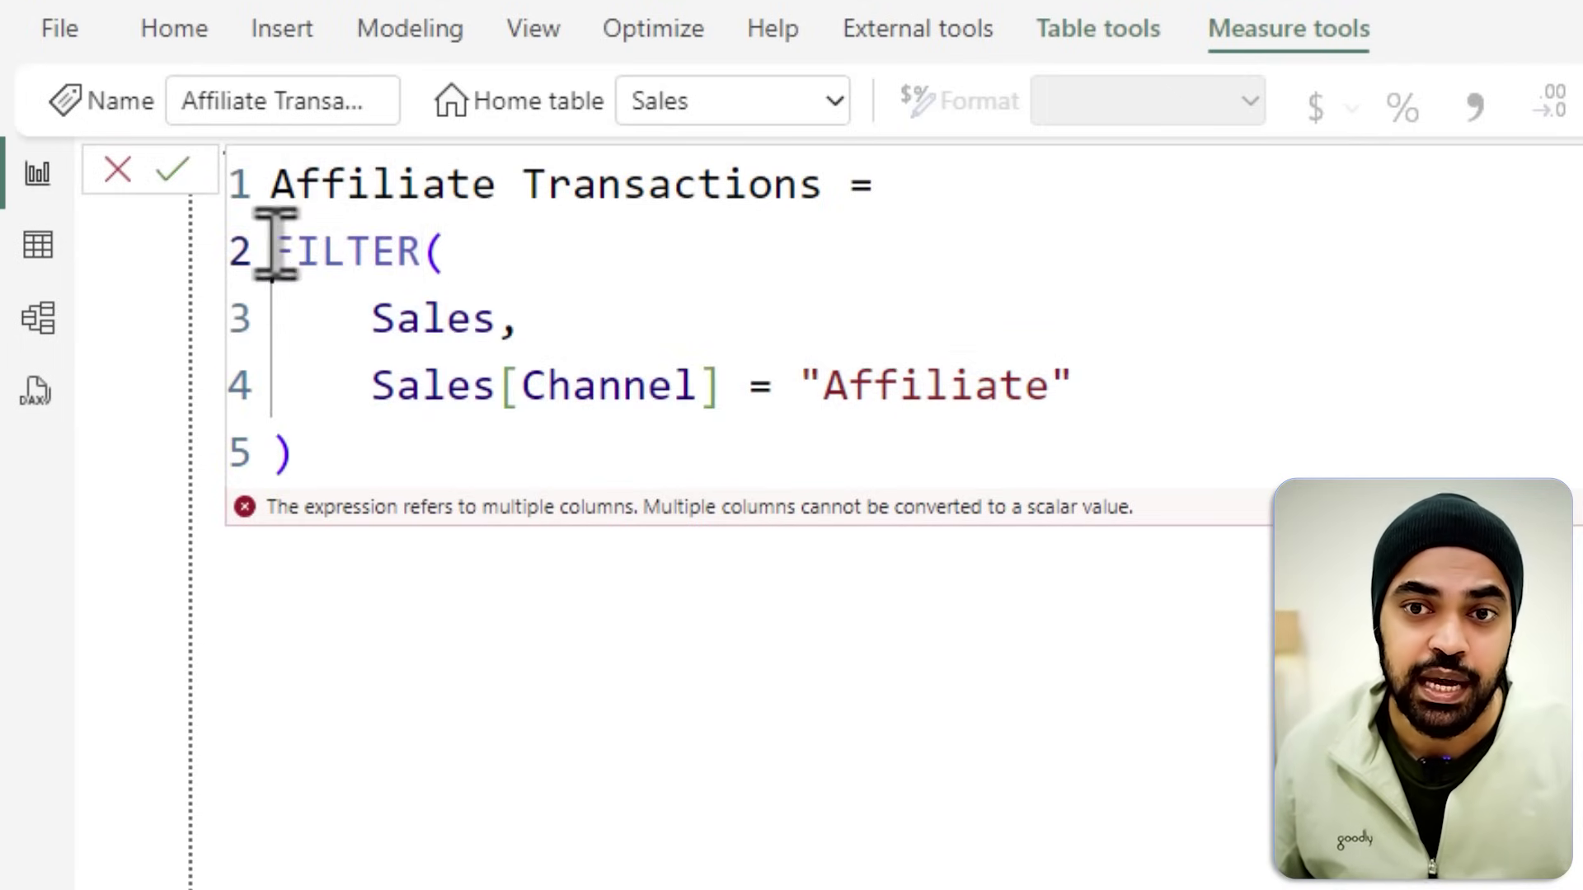
{"action": "type", "text": "count"}
{"action": "key", "text": "Down"}
{"action": "key", "text": "Down"}
{"action": "key", "text": "Down"}
{"action": "key", "text": "Down"}
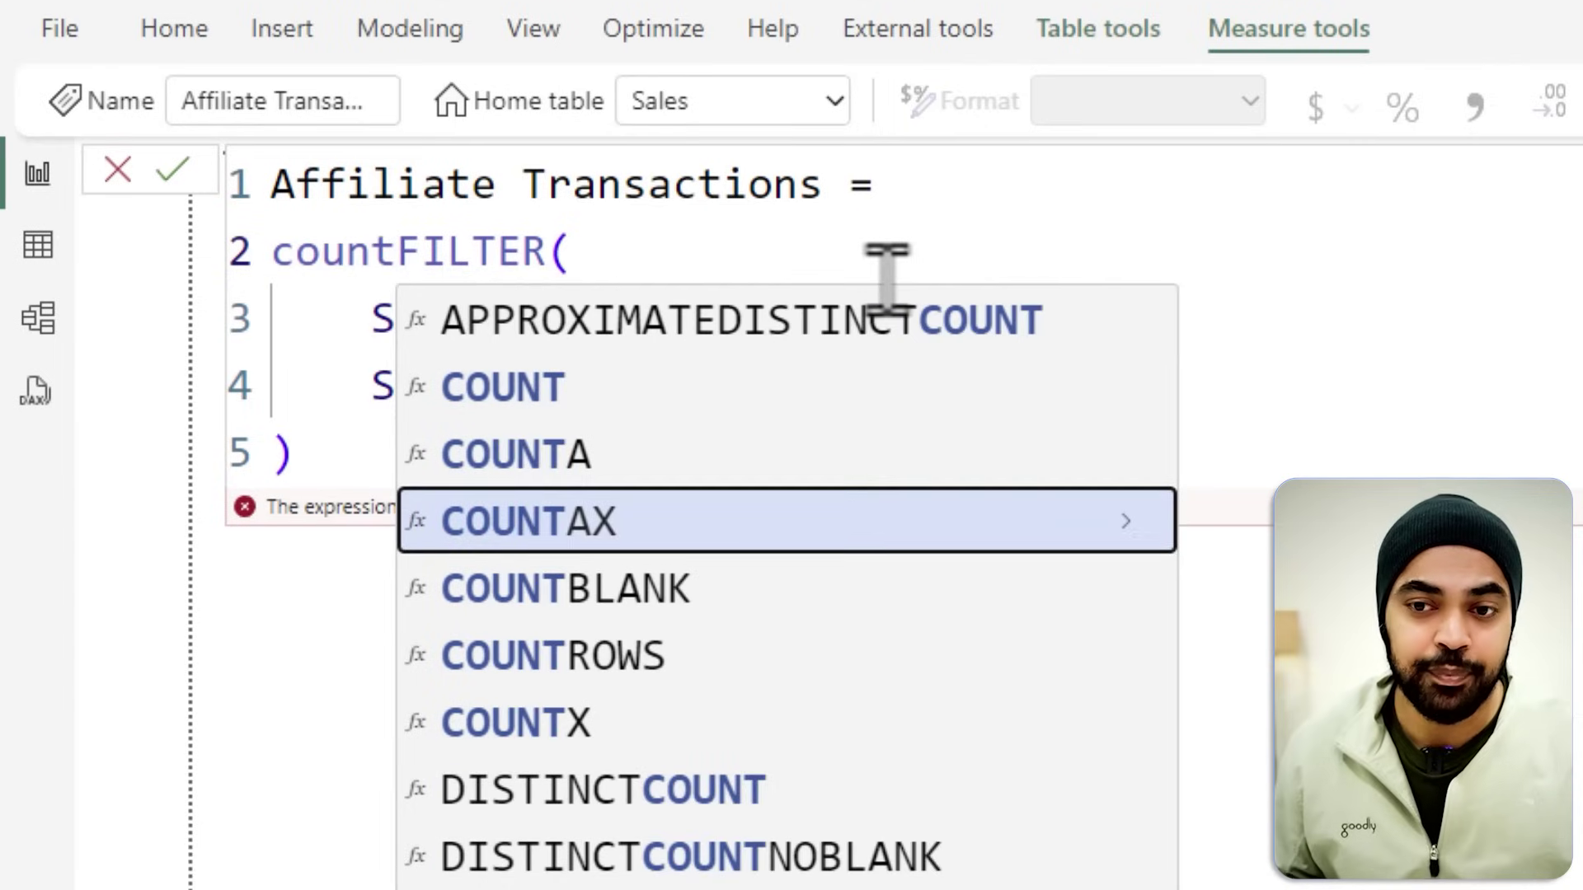
{"action": "key", "text": "Tab"}
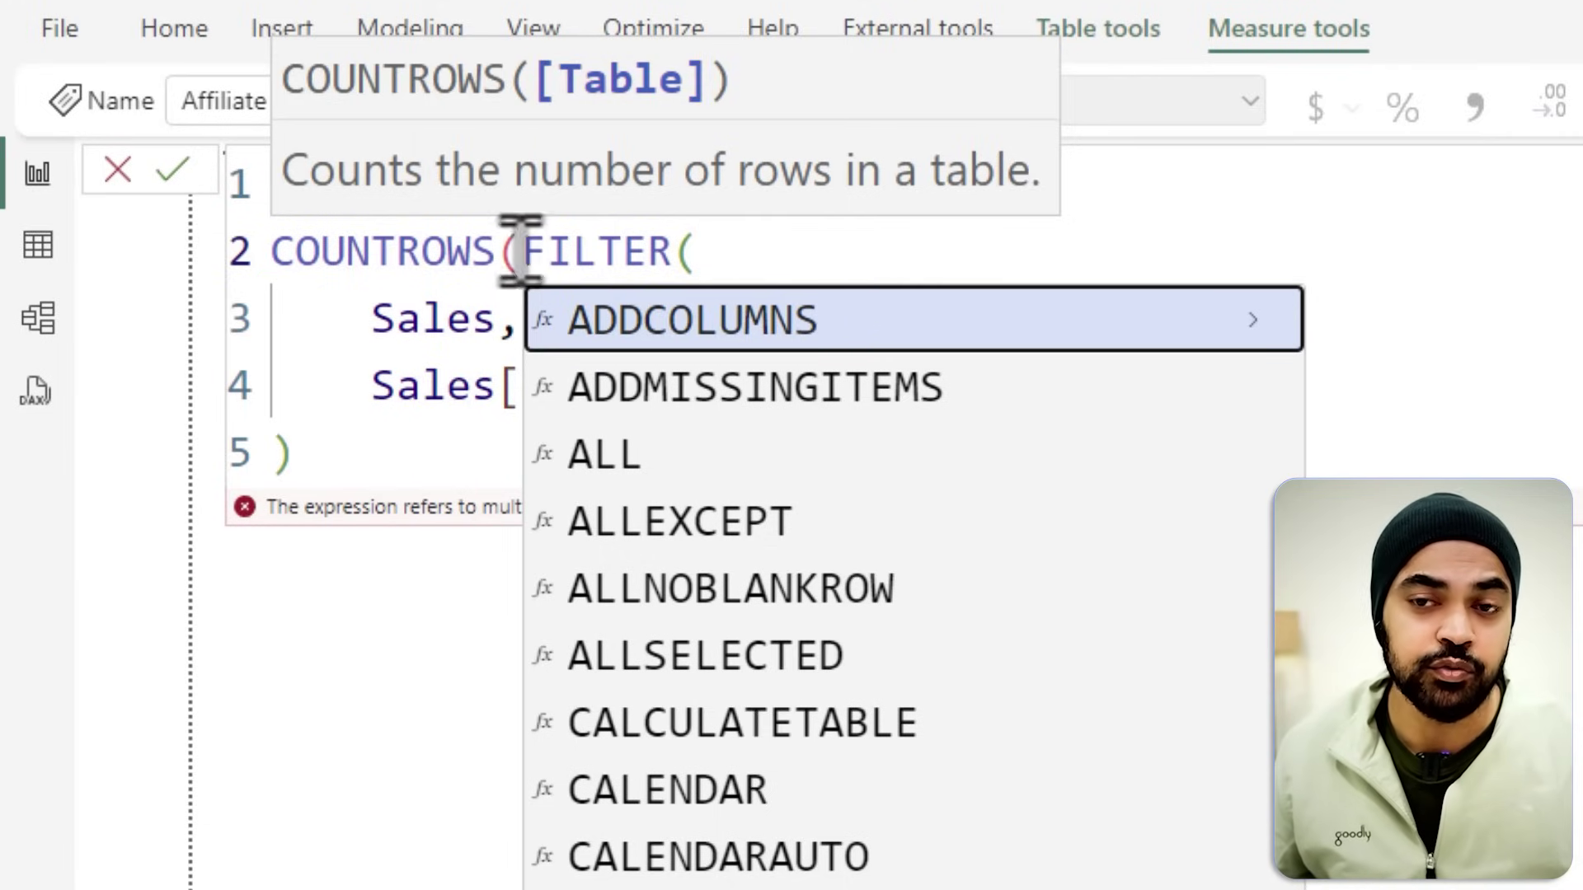
{"action": "left_click", "coordinate": [330, 451]}
{"action": "type", "text": ")"}
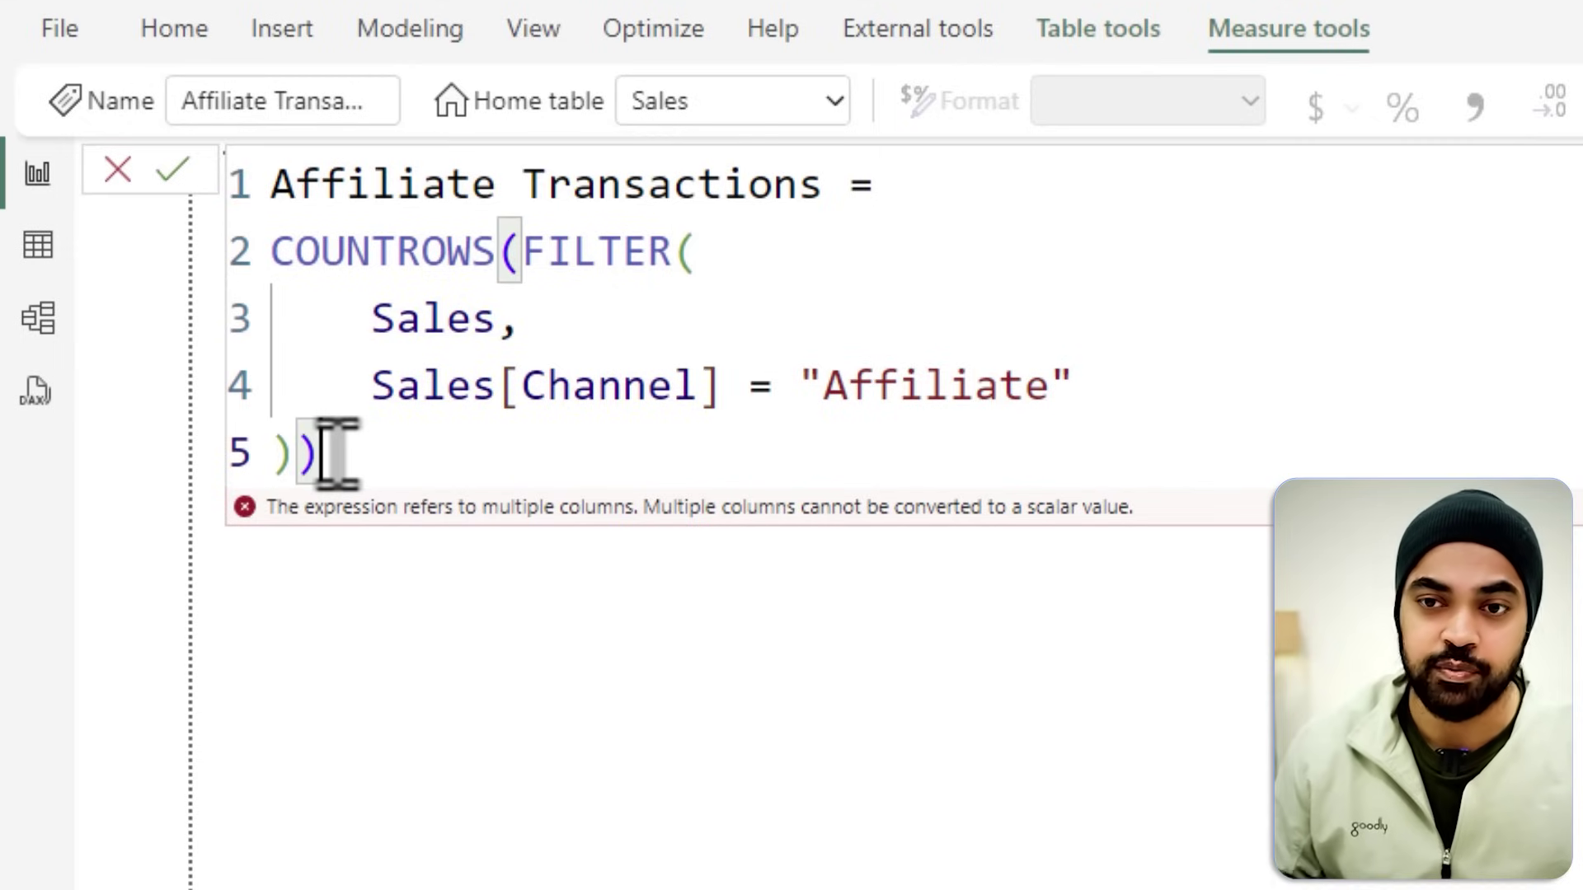
{"action": "key", "text": "Return"}
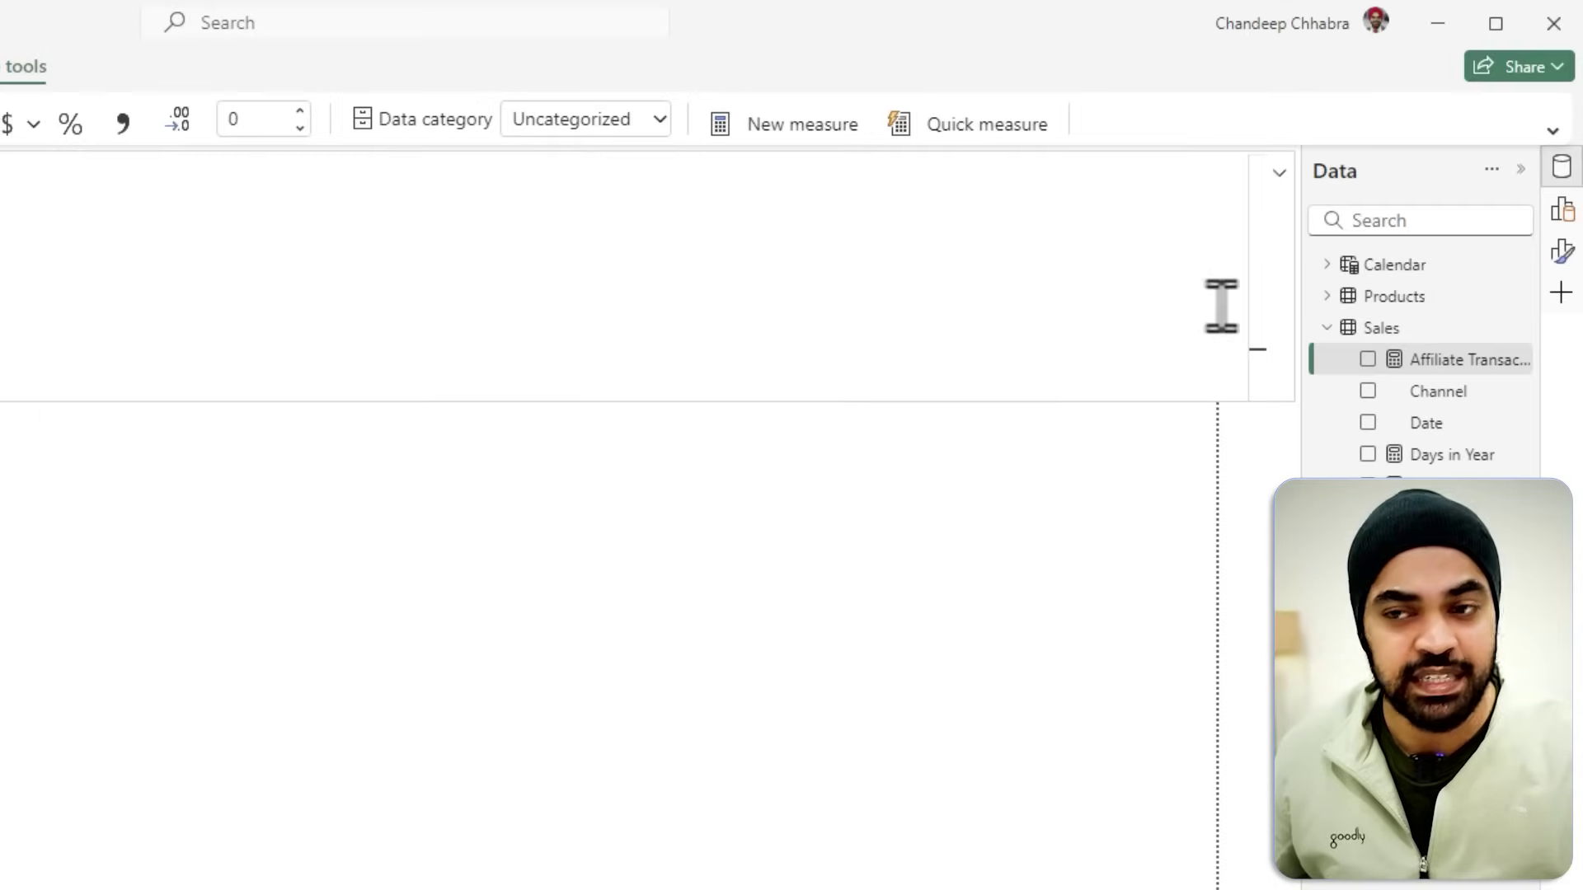
Place the Affiliate Transactions measure on the report canvas and show it as a card visual
{"action": "left_click_drag", "start_coordinate": [1432, 373], "coordinate": [272, 528]}
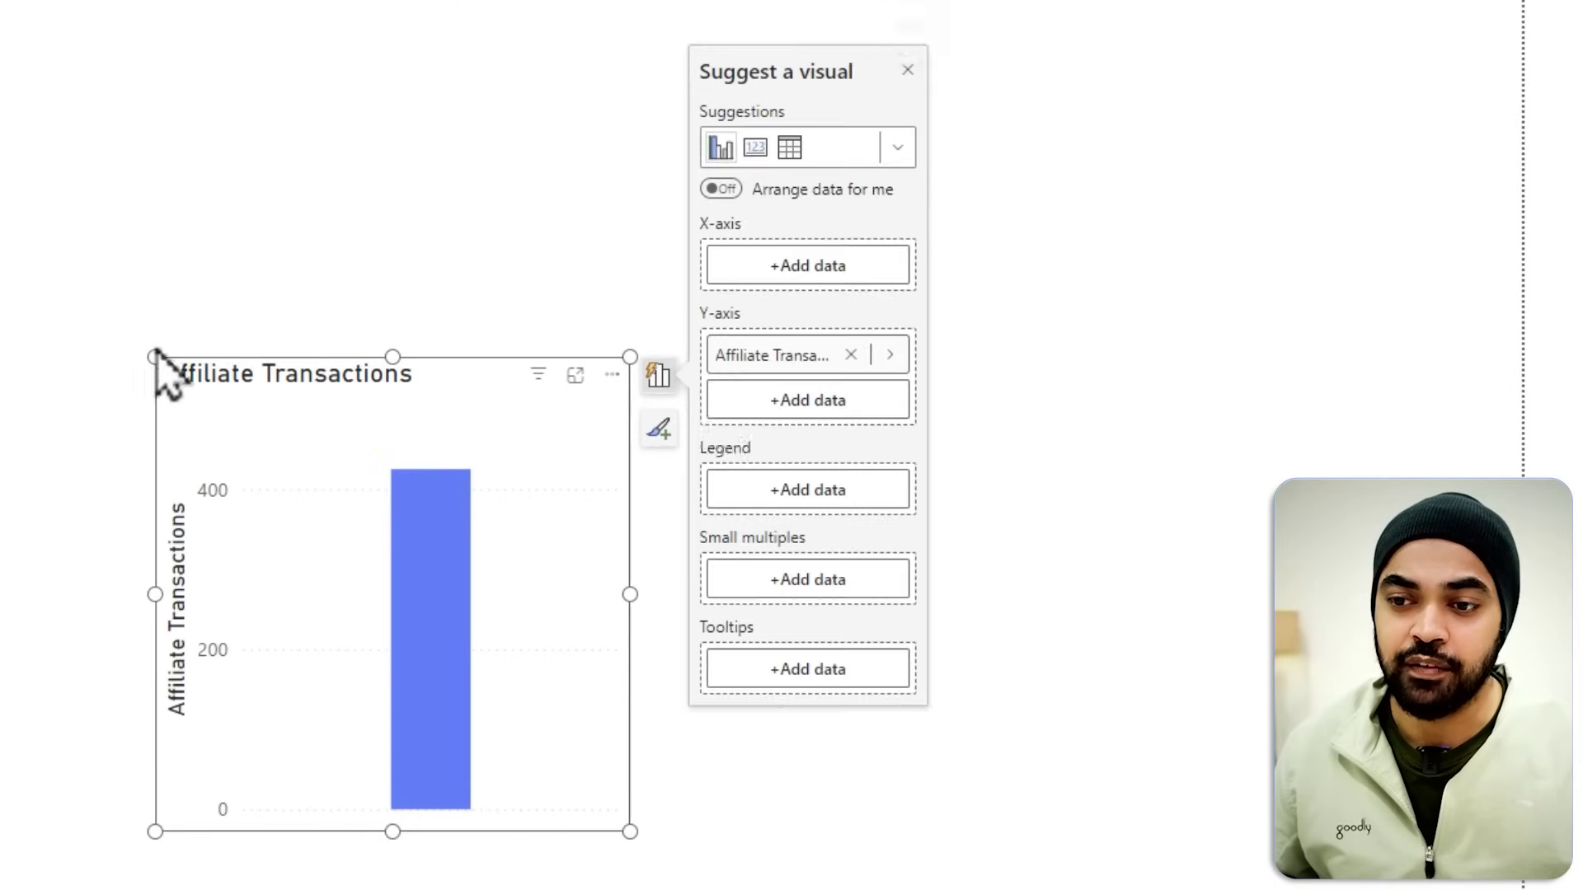
{"action": "left_click", "coordinate": [756, 148]}
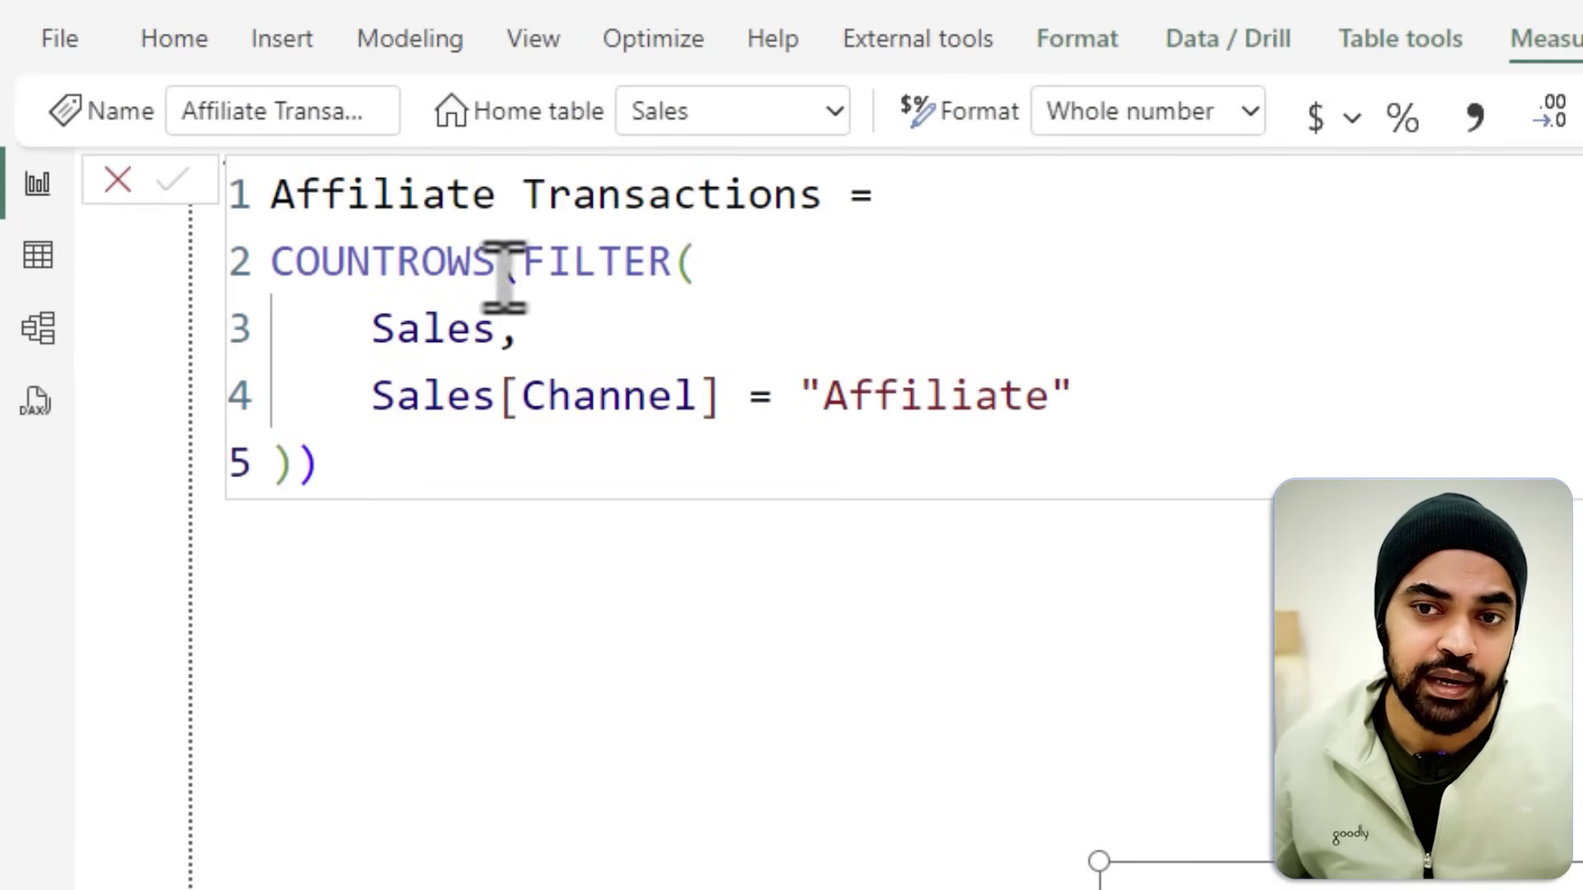
Remove the COUNTROWS wrapper and its closing parenthesis from the measure's formula, leaving only FILTER with its opening parenthesis re-entered
{"action": "left_click_drag", "start_coordinate": [274, 264], "coordinate": [511, 262]}
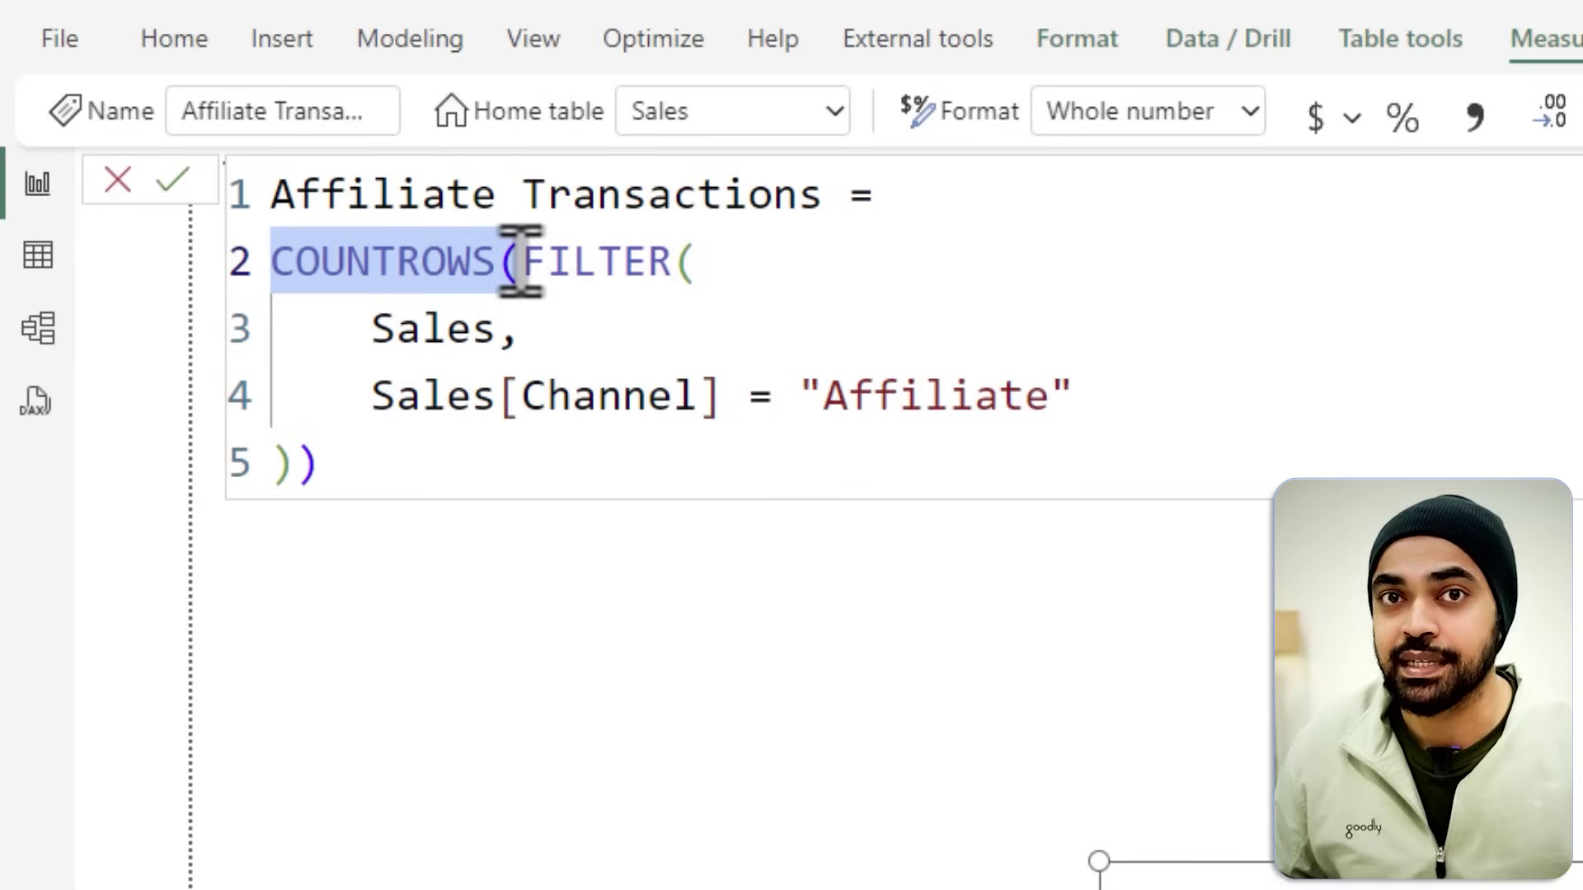
{"action": "key", "text": "BackSpace"}
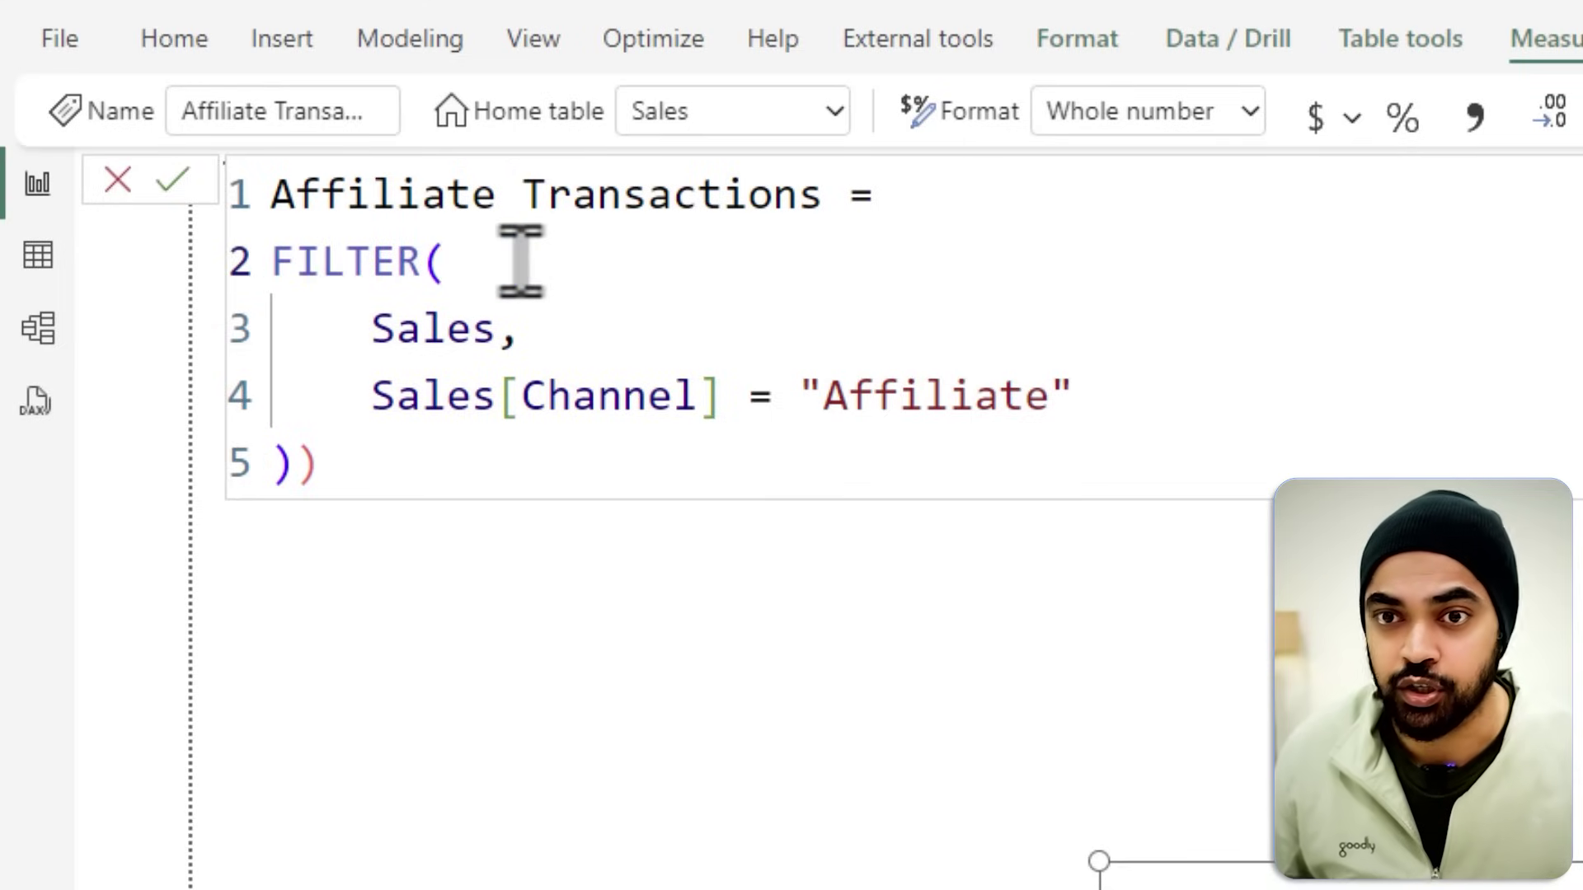
{"action": "key", "text": "BackSpace"}
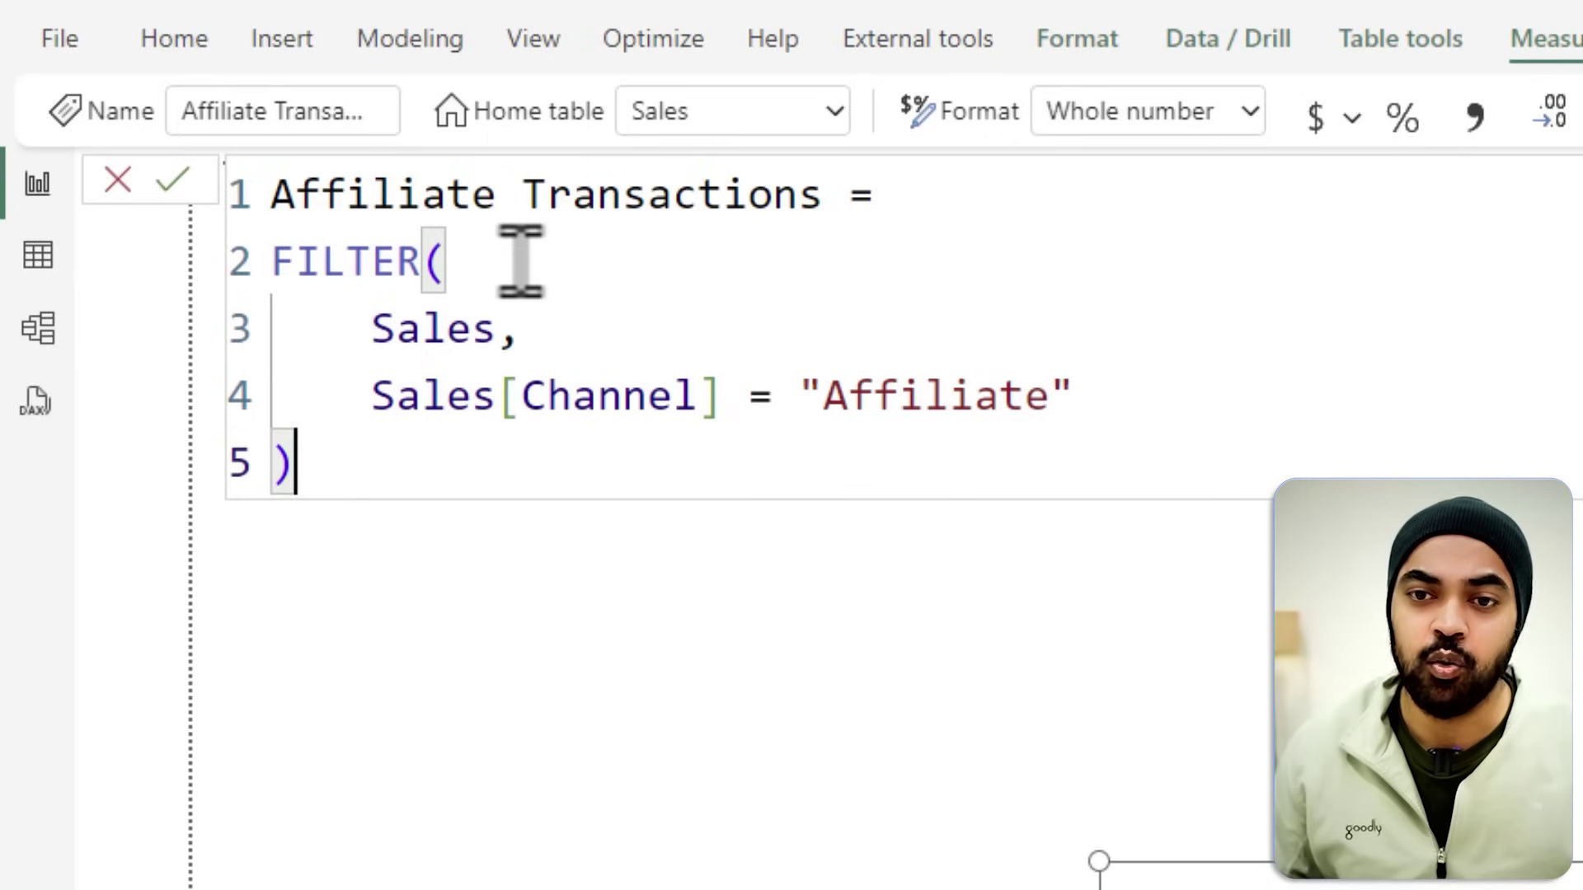
{"action": "key", "text": "Up"}
{"action": "key", "text": "Up"}
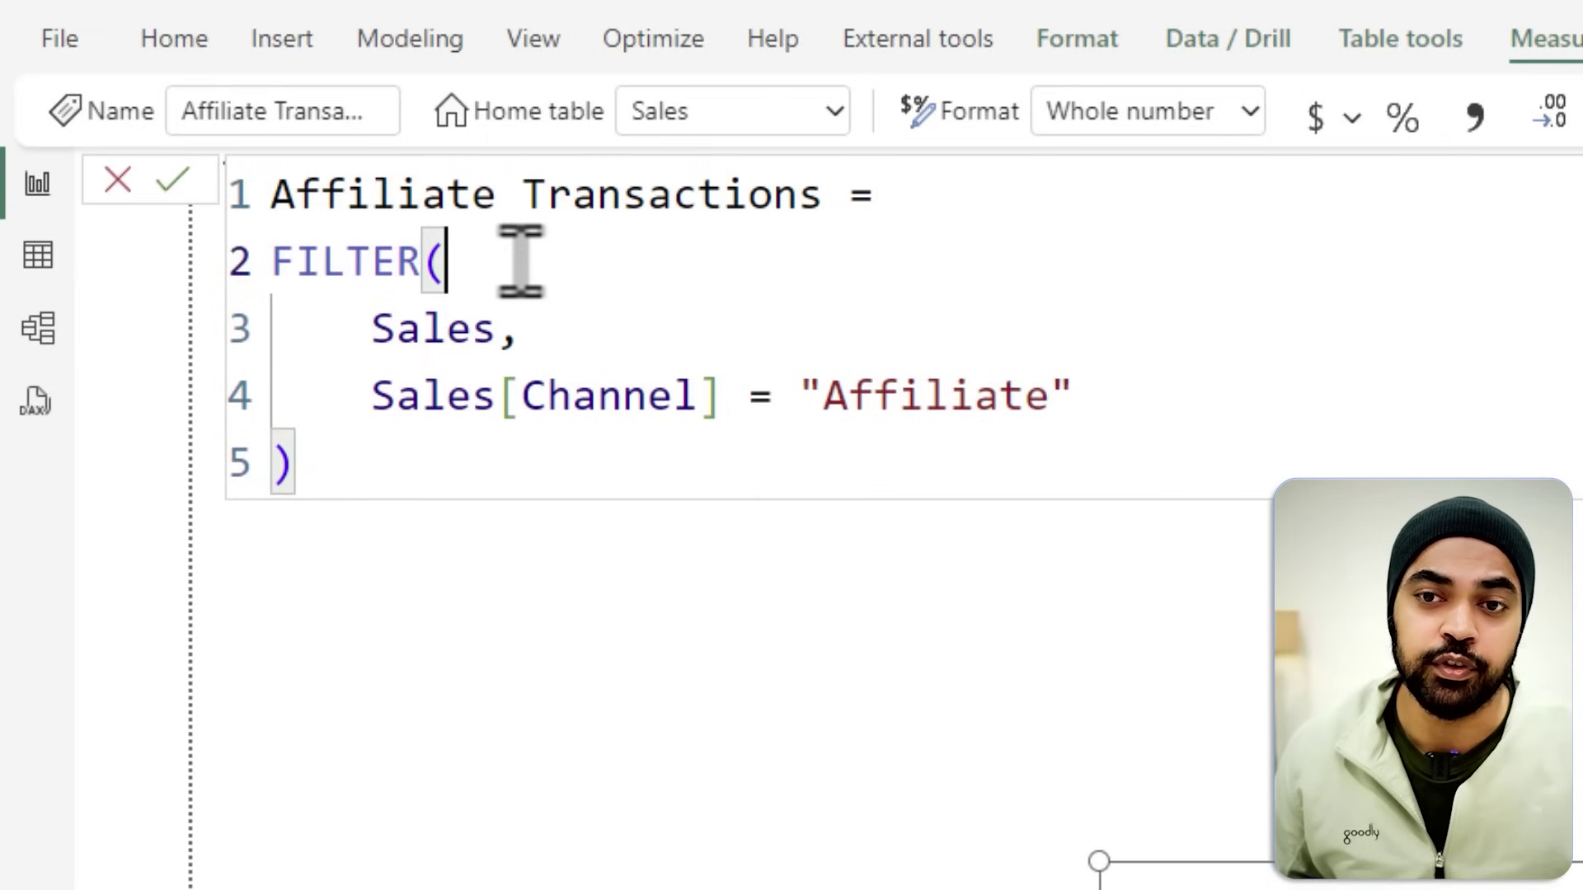
{"action": "key", "text": "BackSpace"}
{"action": "type", "text": "("}
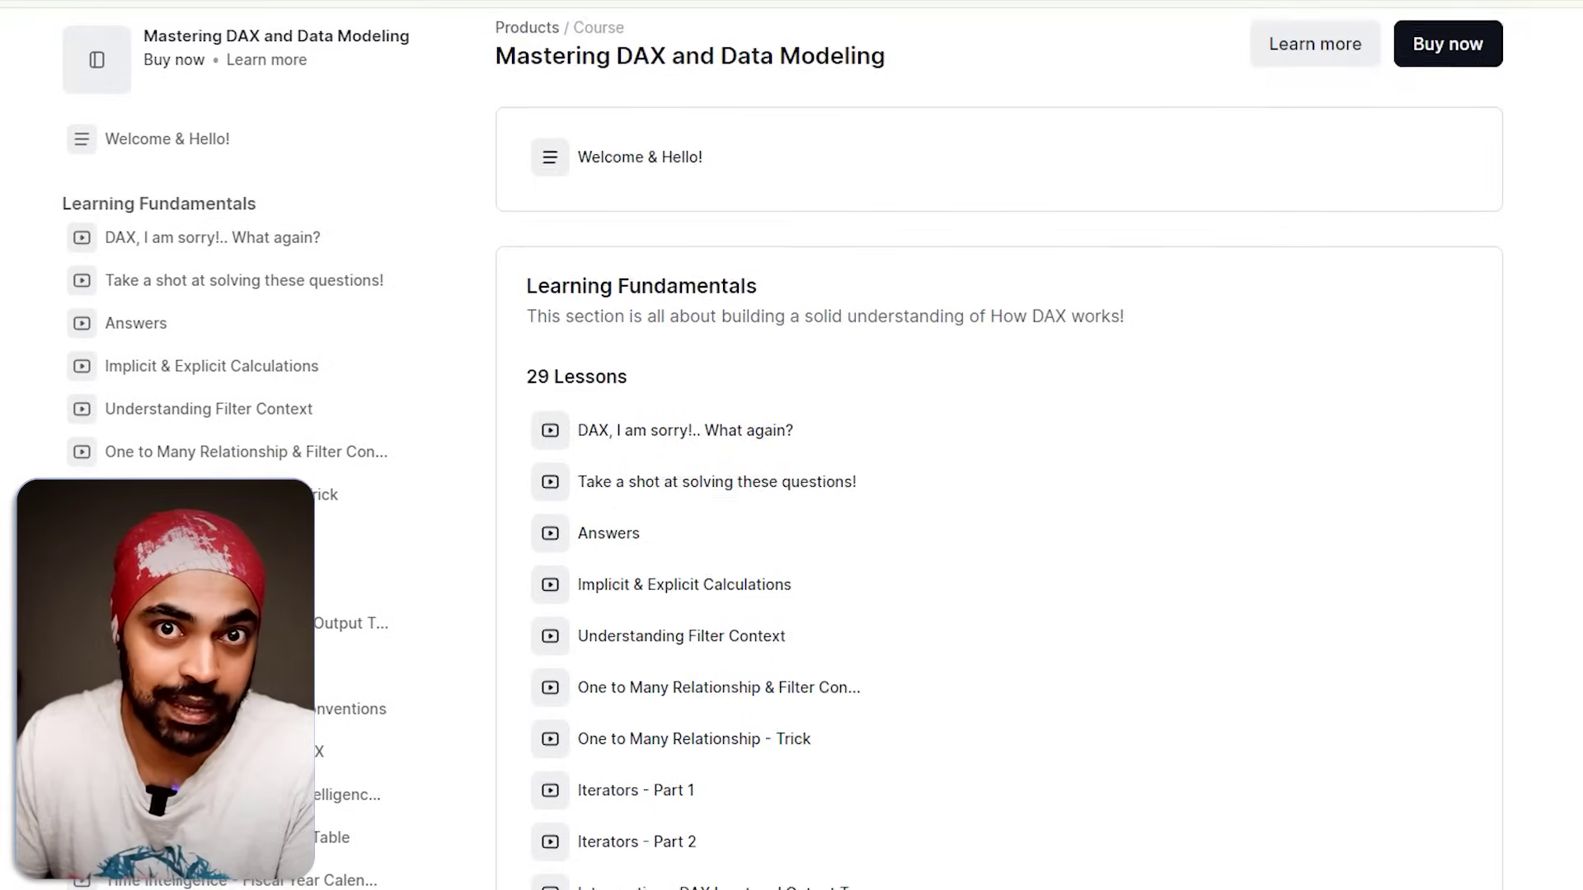
{"action": "scroll", "coordinate": [1000, 445], "scroll_direction": "down", "scroll_amount": 3}
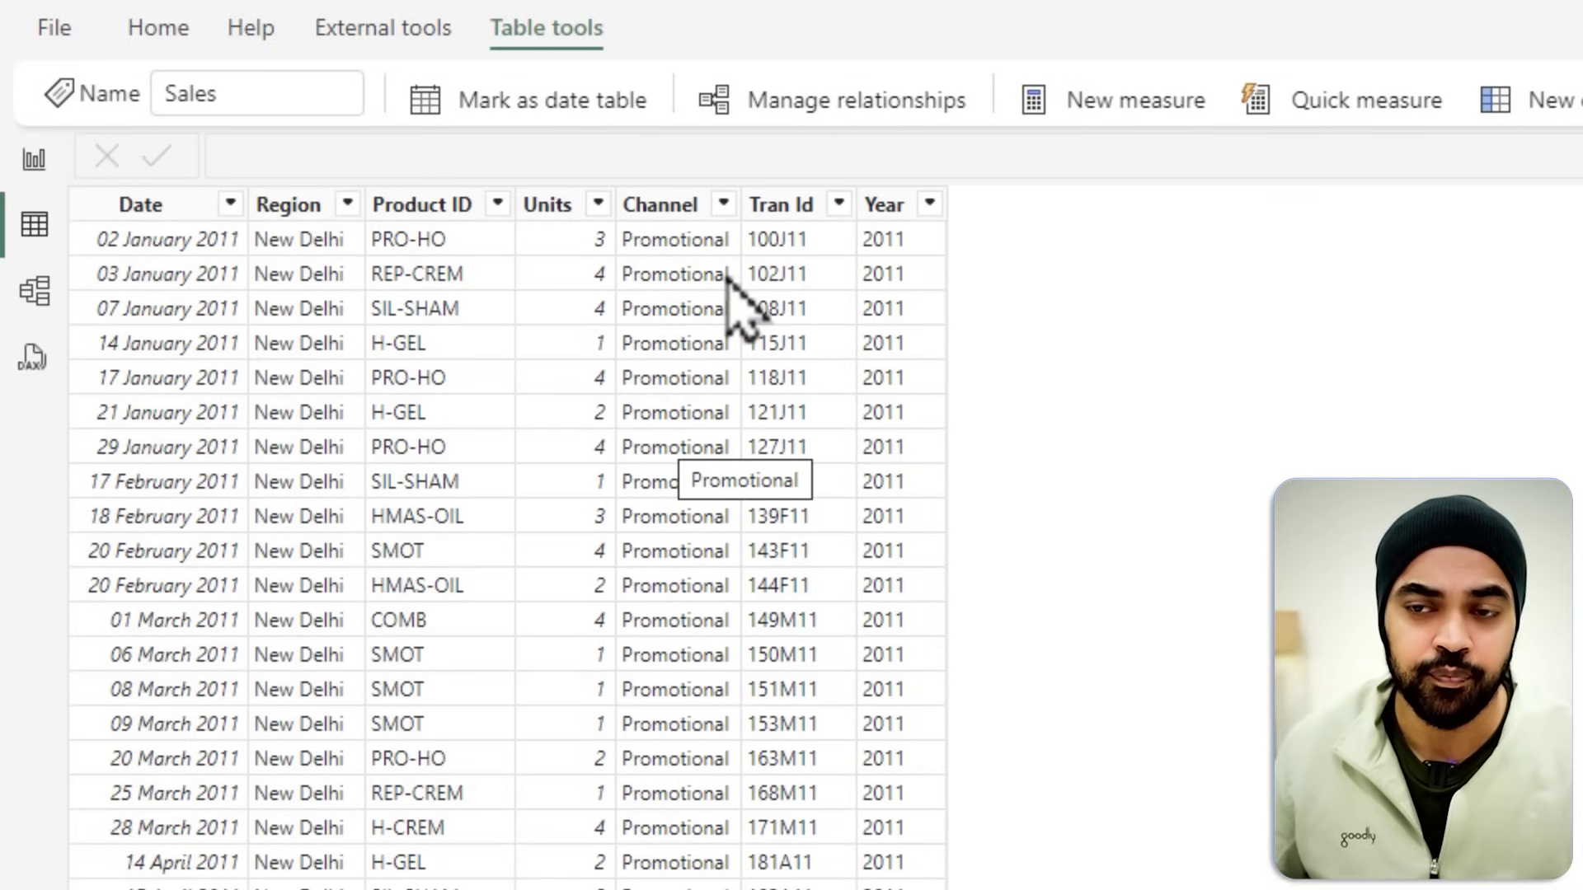
Sort the Sales table by the Date column in ascending order
{"action": "left_click", "coordinate": [230, 205]}
{"action": "left_click", "coordinate": [272, 235]}
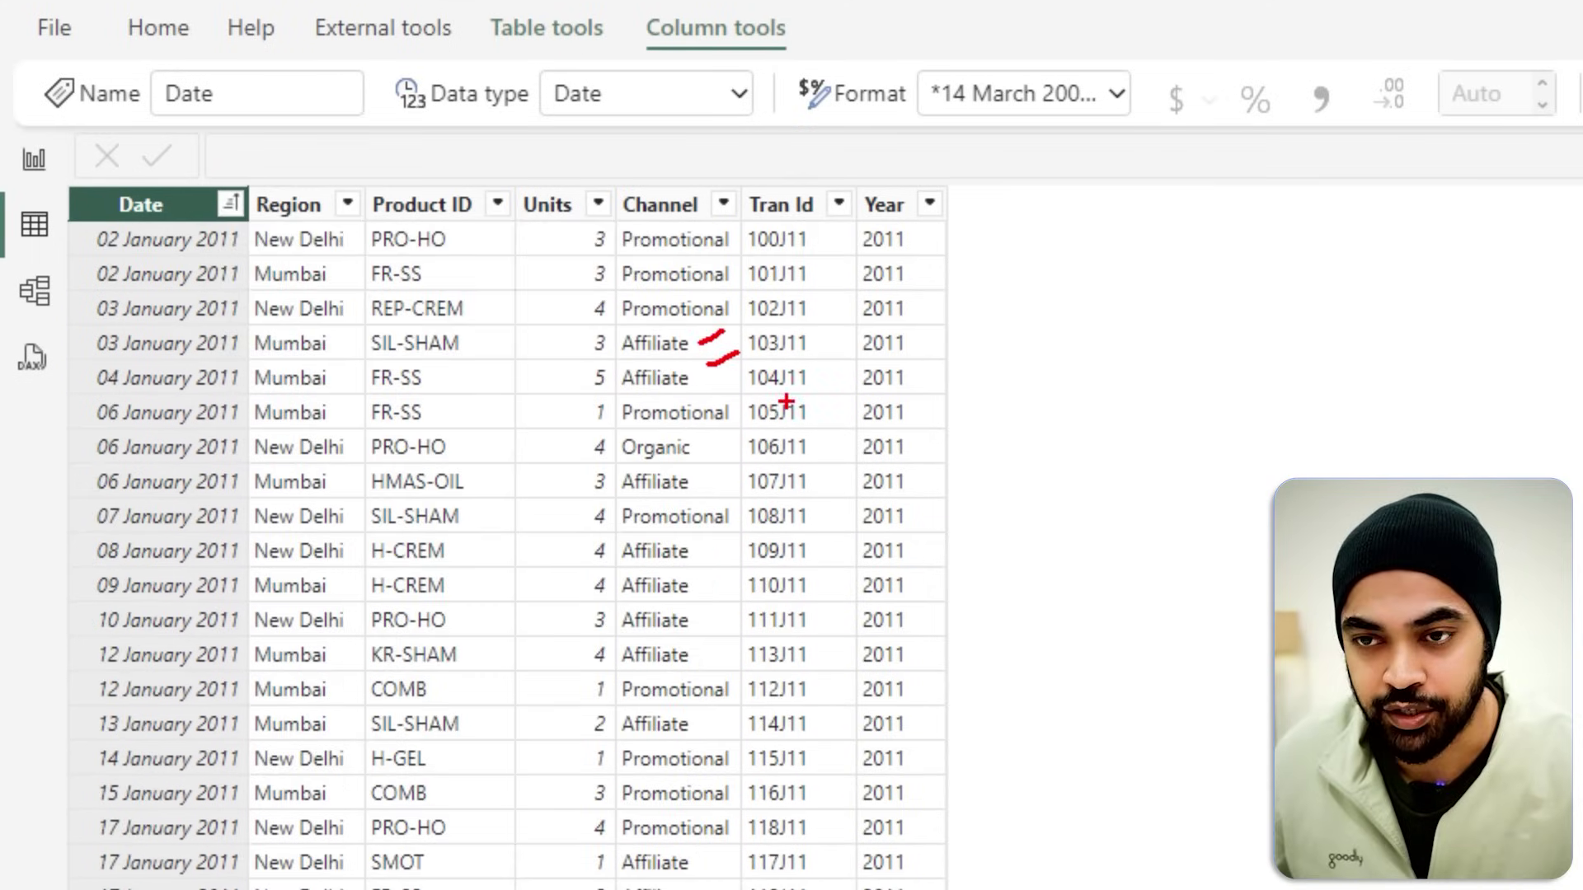
{"action": "key", "text": "Escape"}
Add a new calculated column to the Sales table and name it "Aff or Not" in its formula
{"action": "left_click", "coordinate": [827, 328]}
{"action": "right_click", "coordinate": [824, 329]}
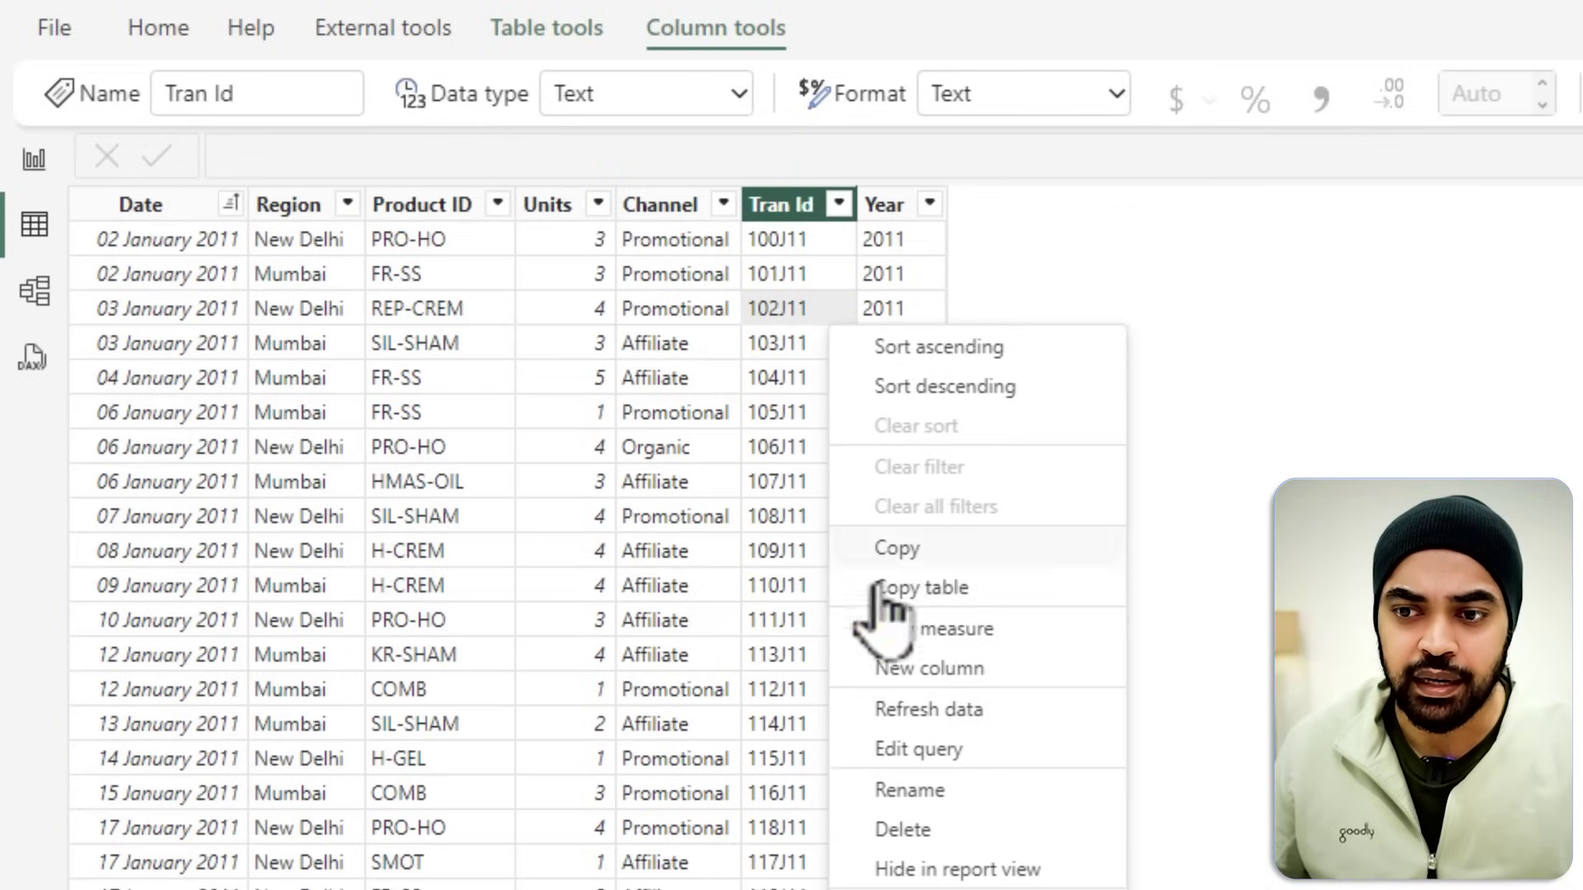
{"action": "left_click", "coordinate": [907, 669]}
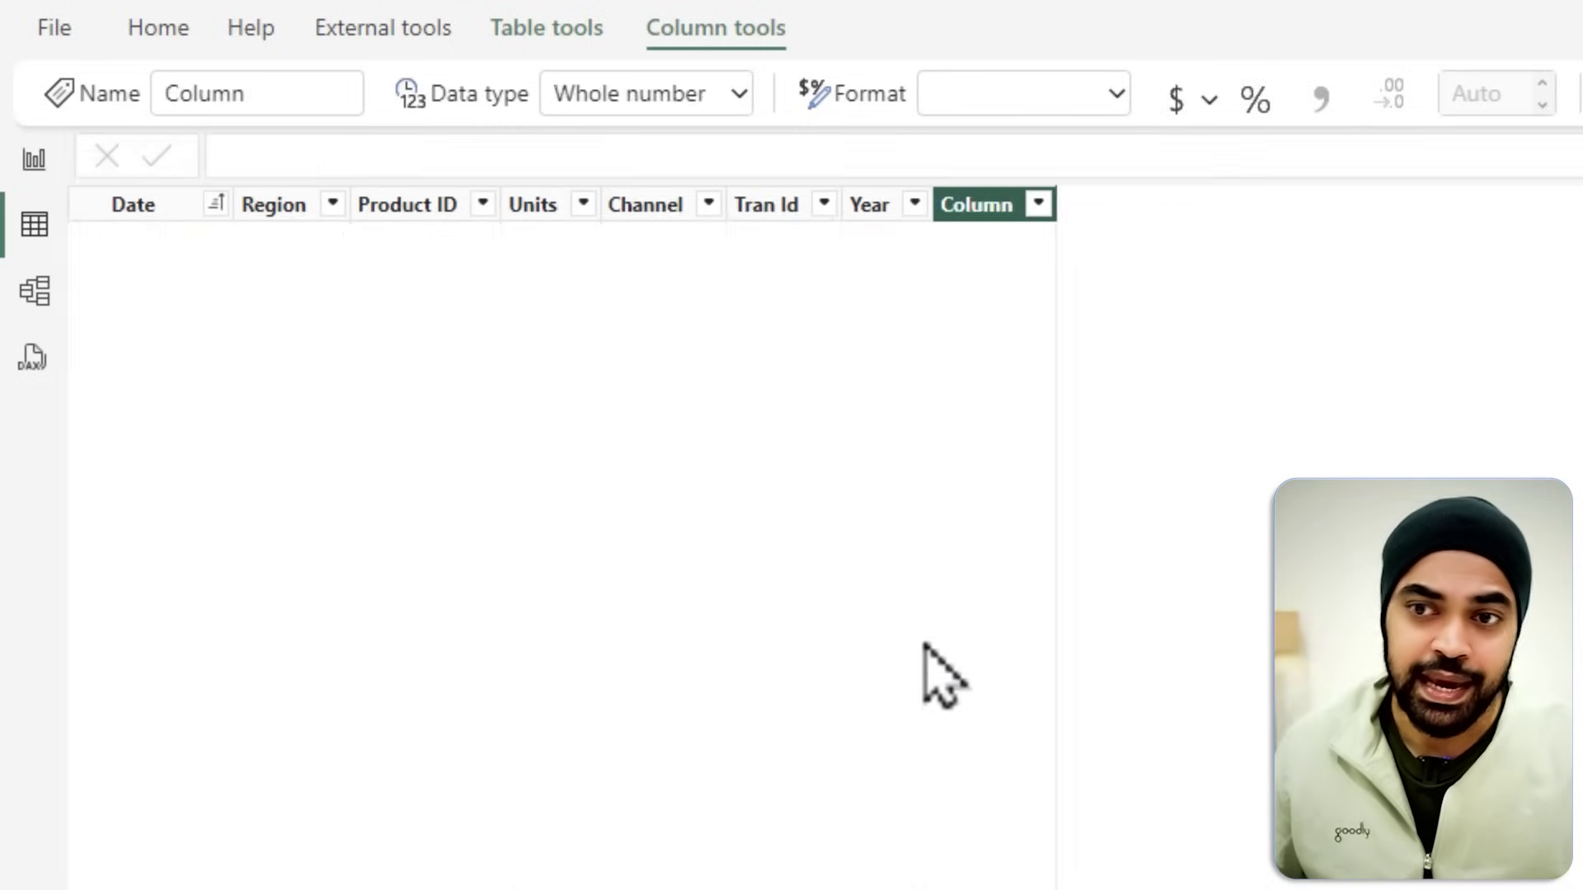
{"action": "key", "text": "ctrl+plus"}
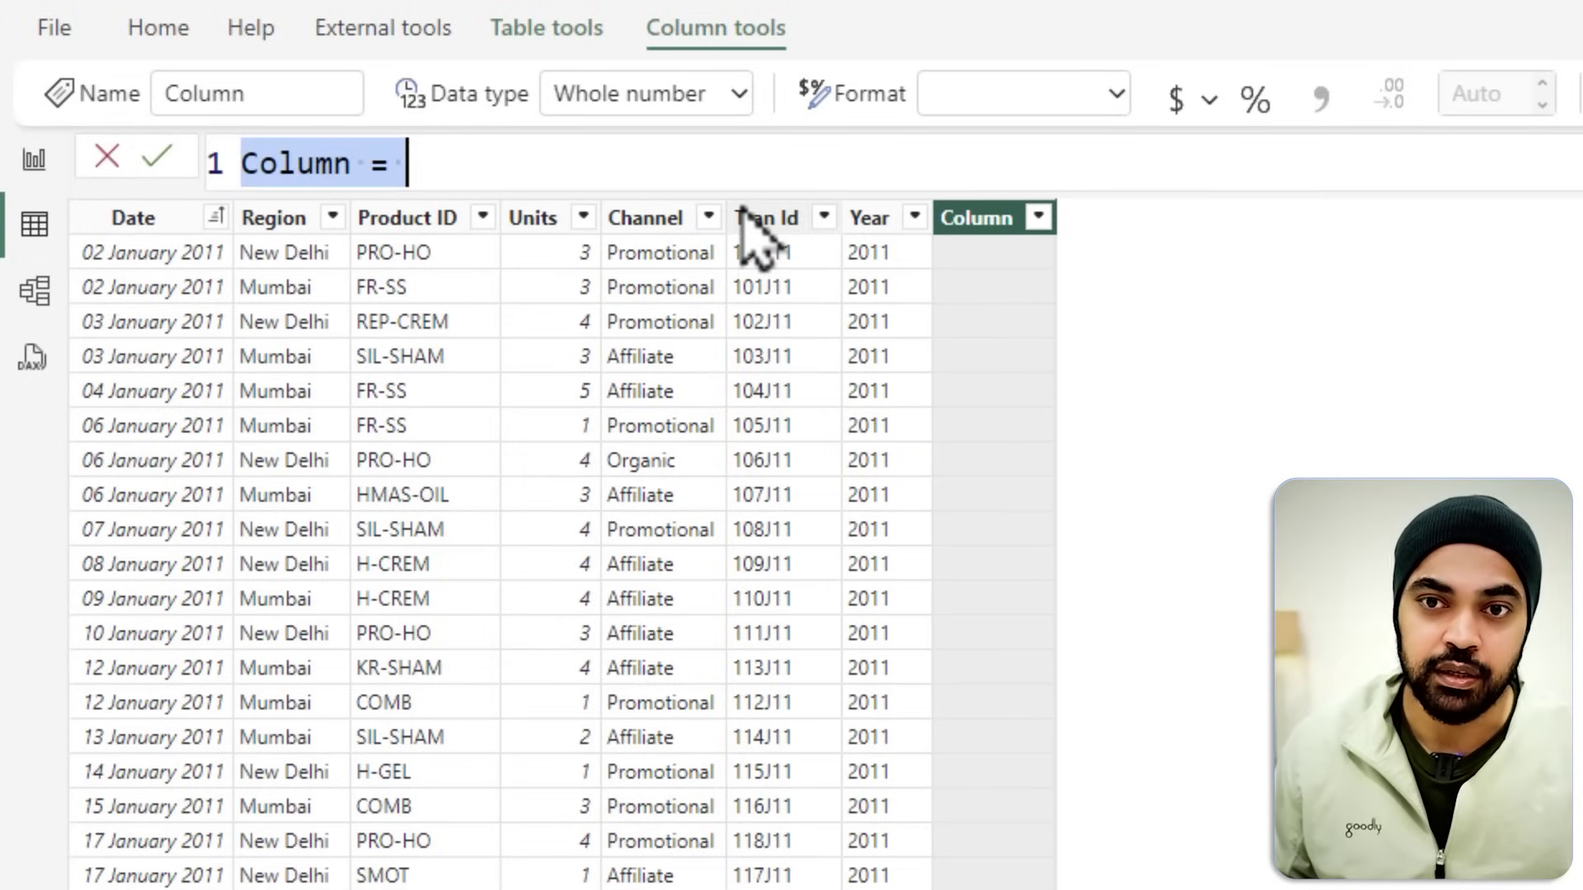
{"action": "type", "text": "Aff or Not ="}
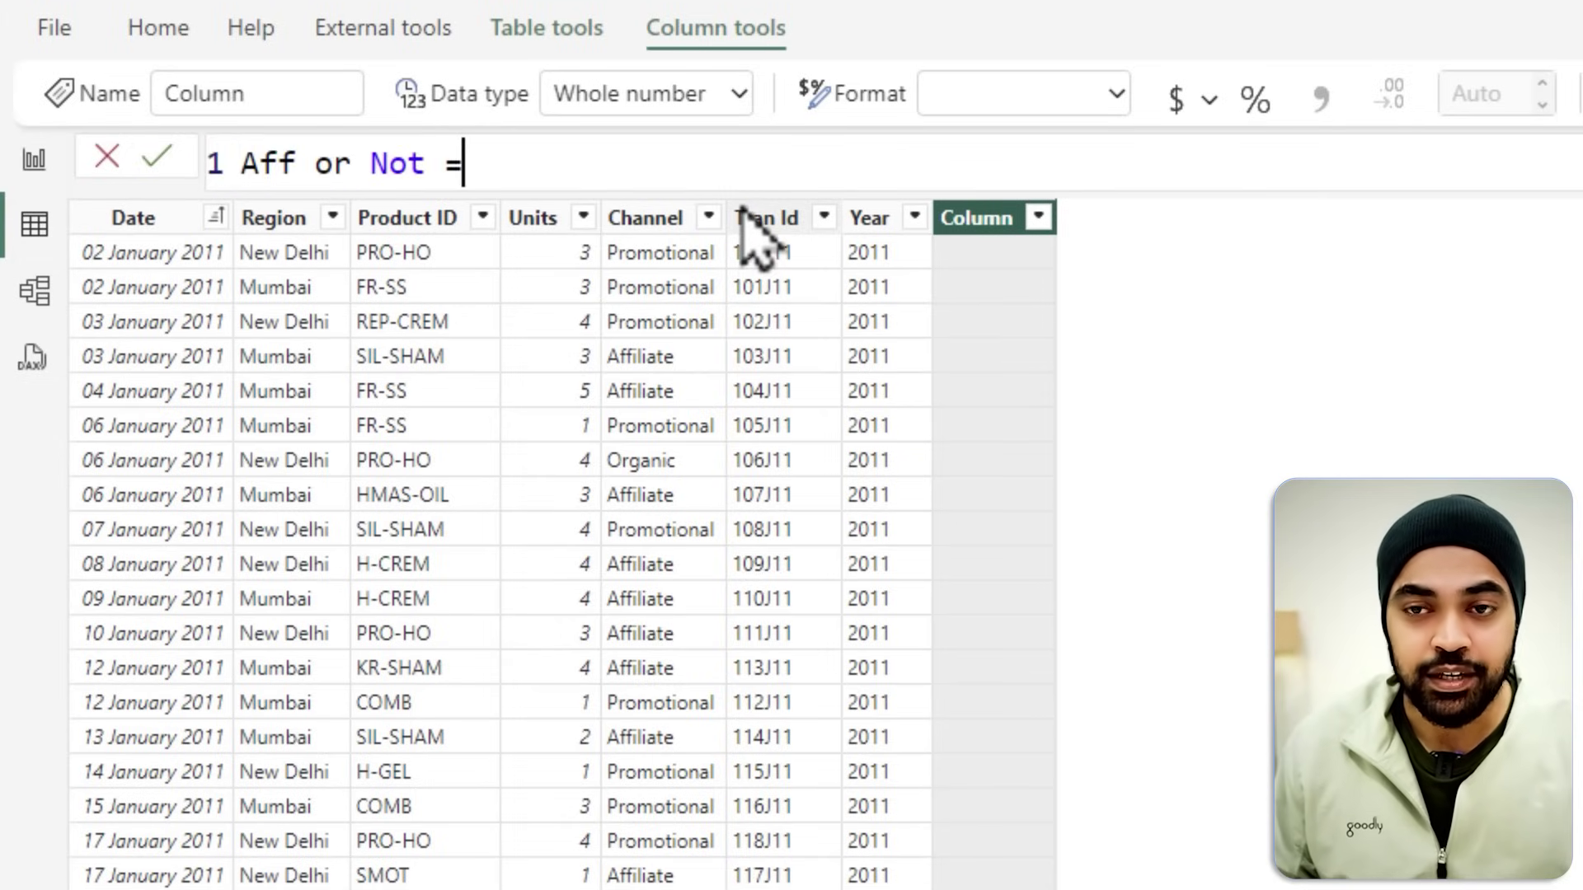
Define the Aff or Not column as IF(Sales[Channel] = "Affiliate", 1, 0) and commit the formula
{"action": "type", "text": " IF("}
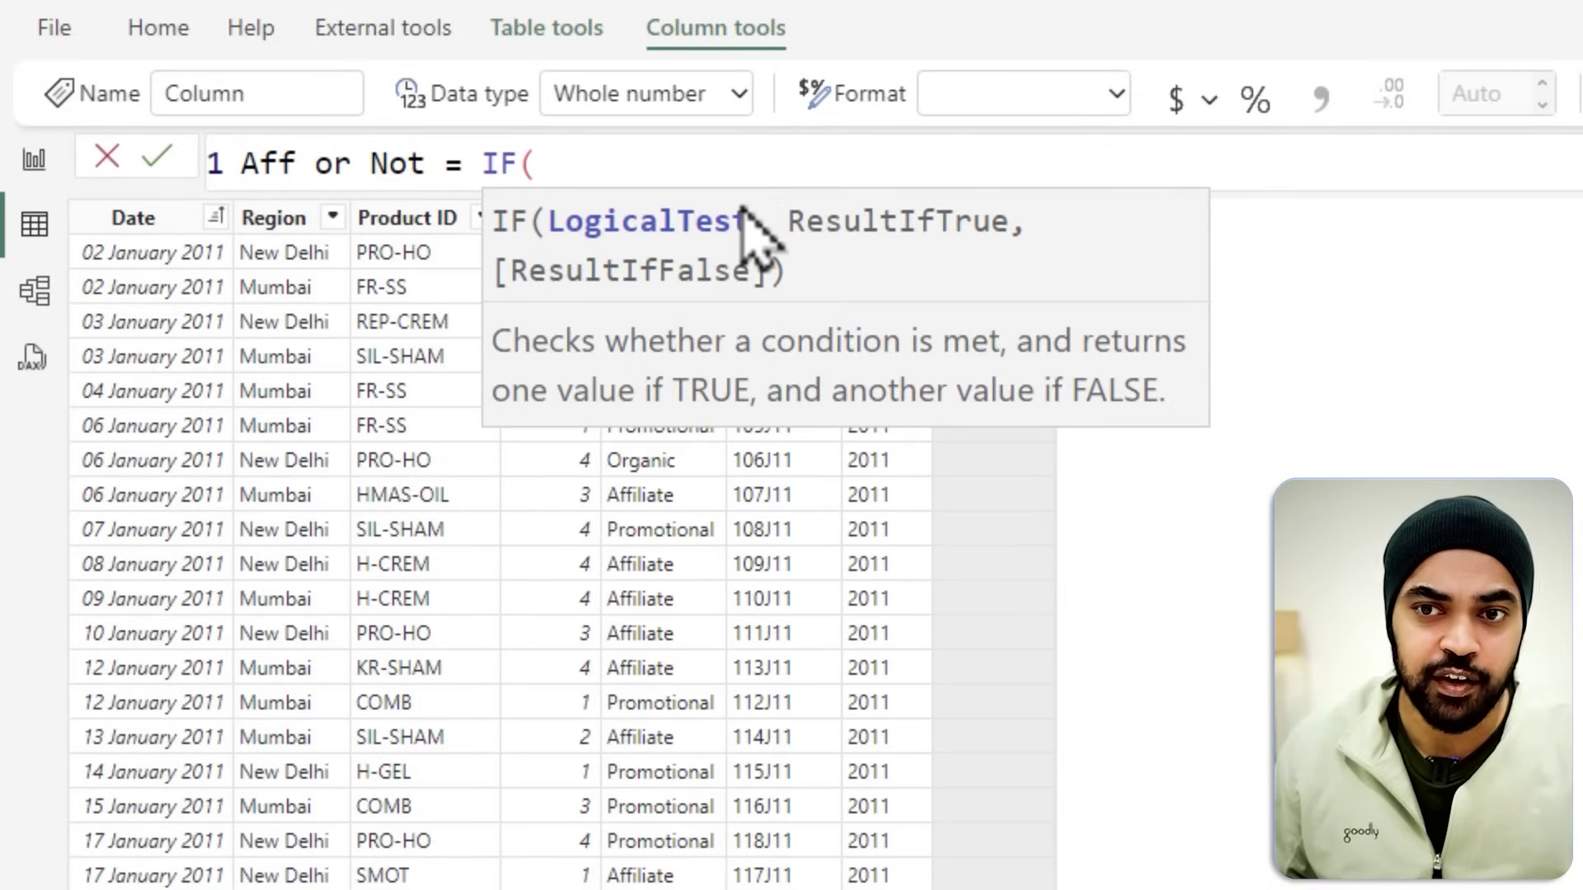
{"action": "type", "text": "chan"}
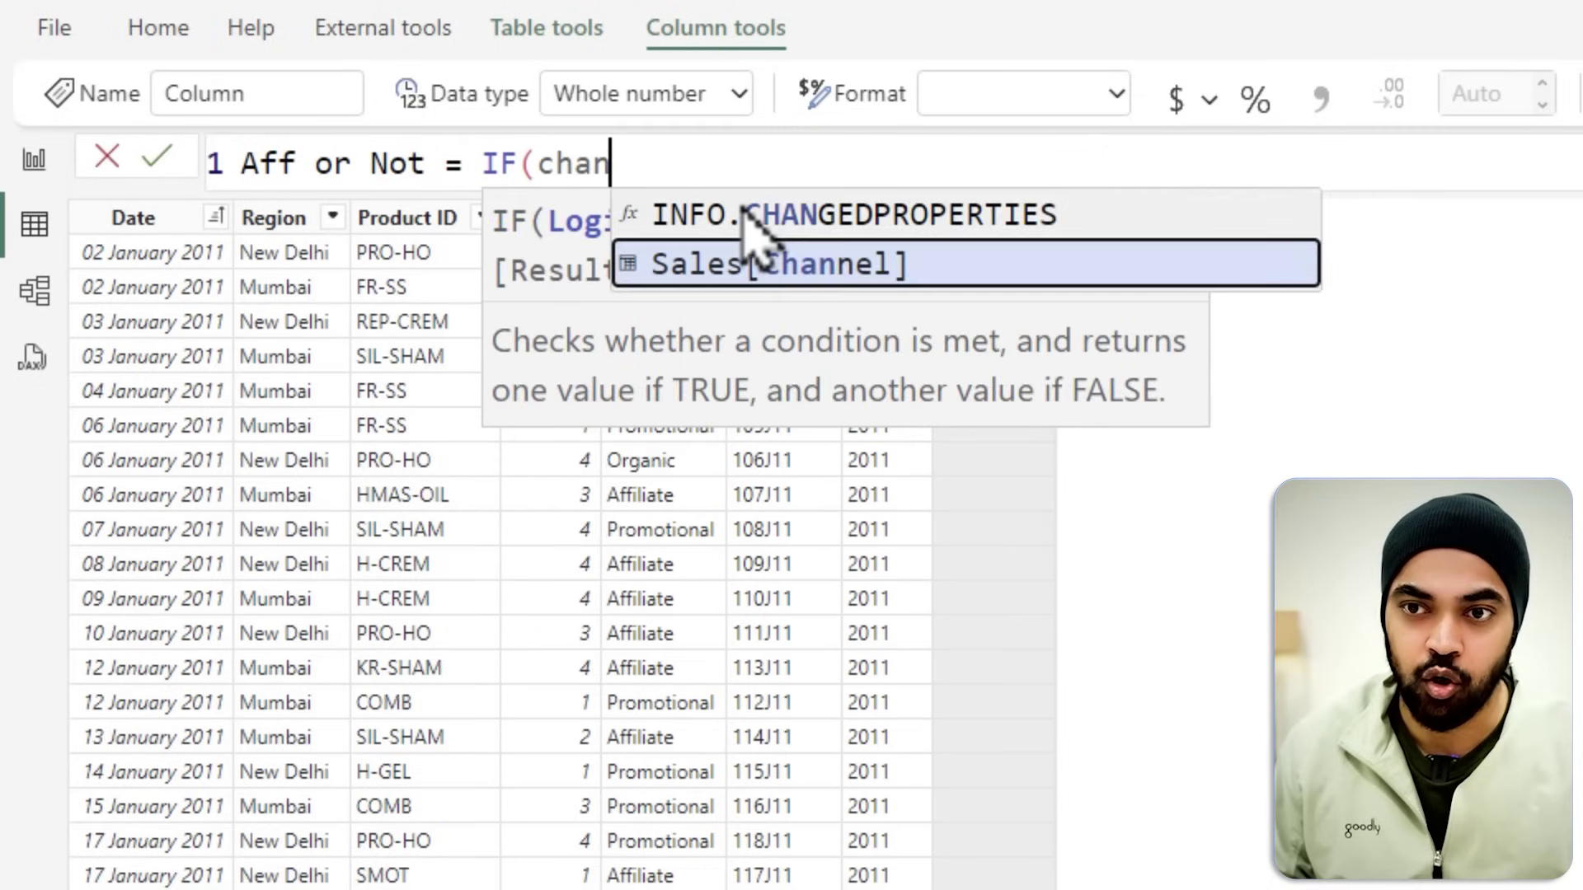
{"action": "key", "text": "Tab"}
{"action": "type", "text": "= \"A"}
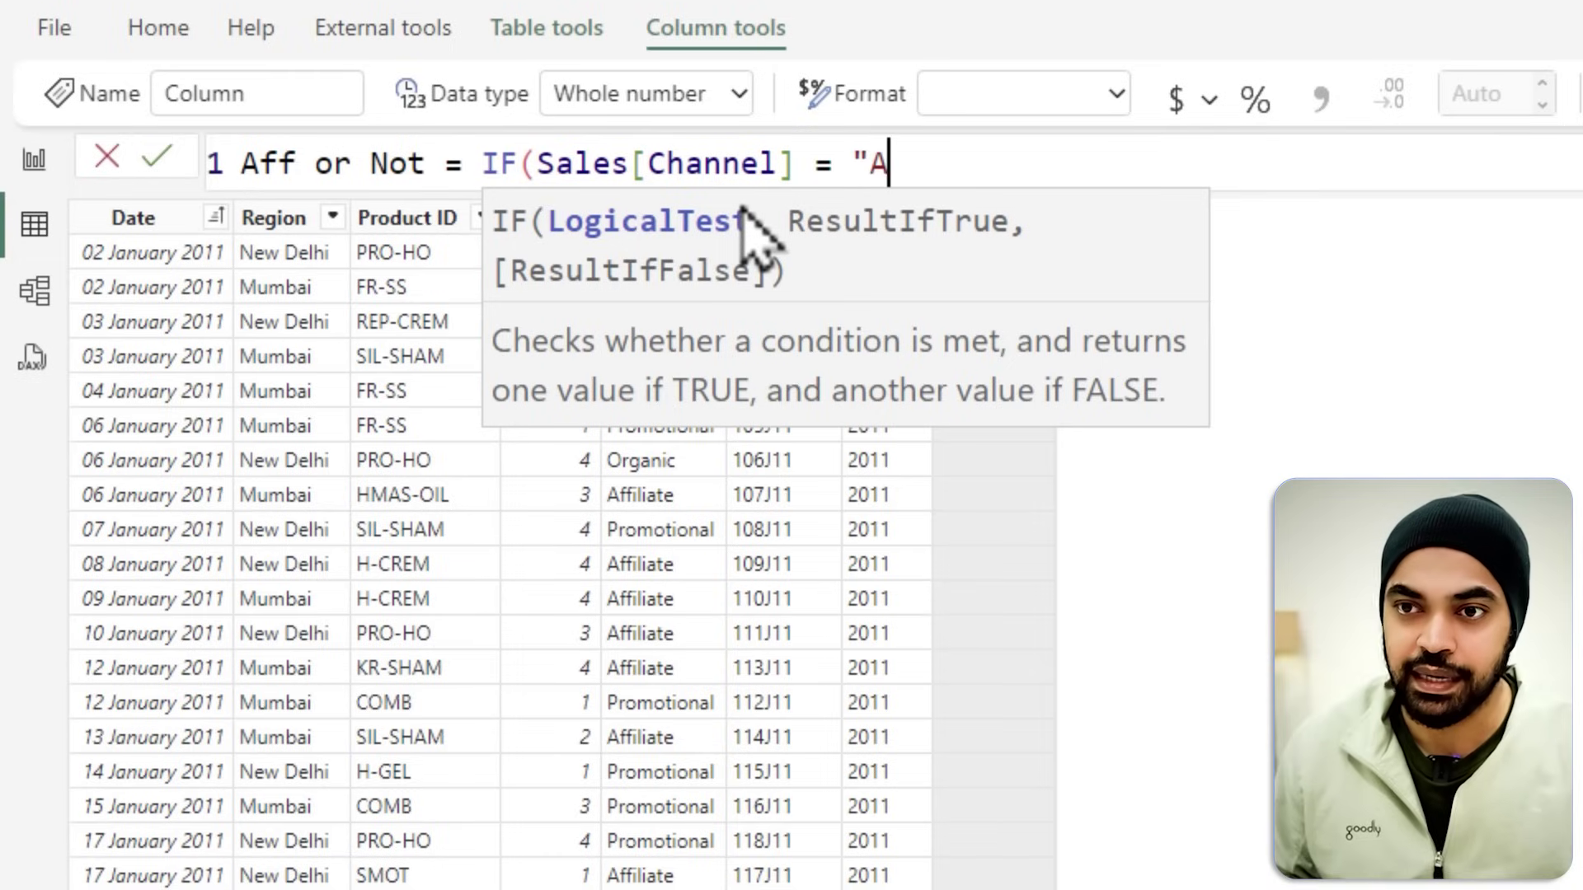
{"action": "type", "text": "ffiliate\", "}
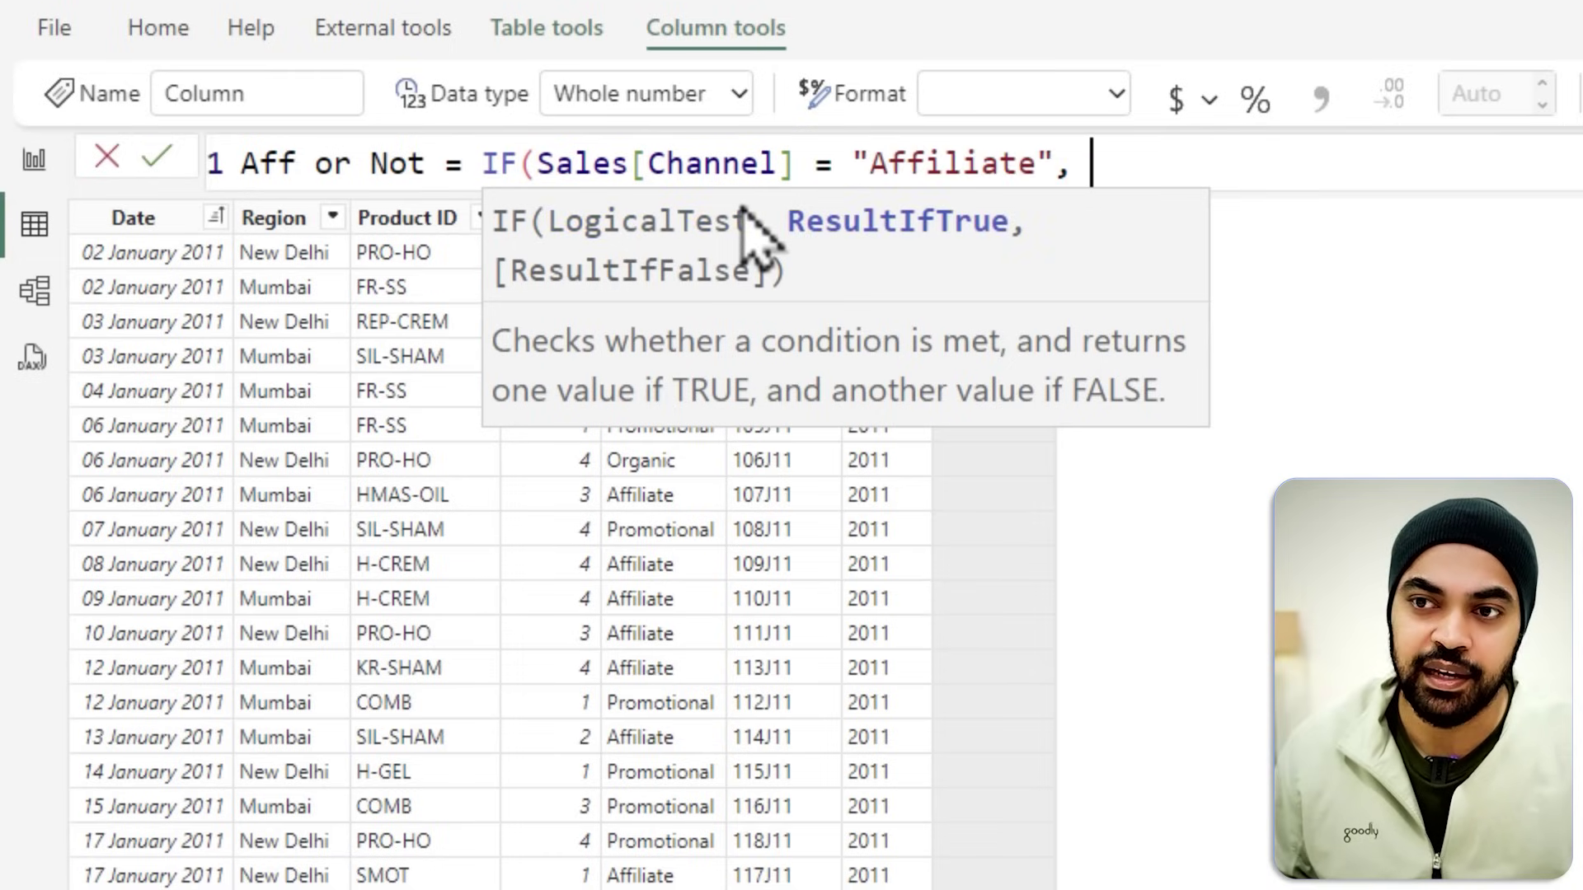
{"action": "type", "text": "1, 0"}
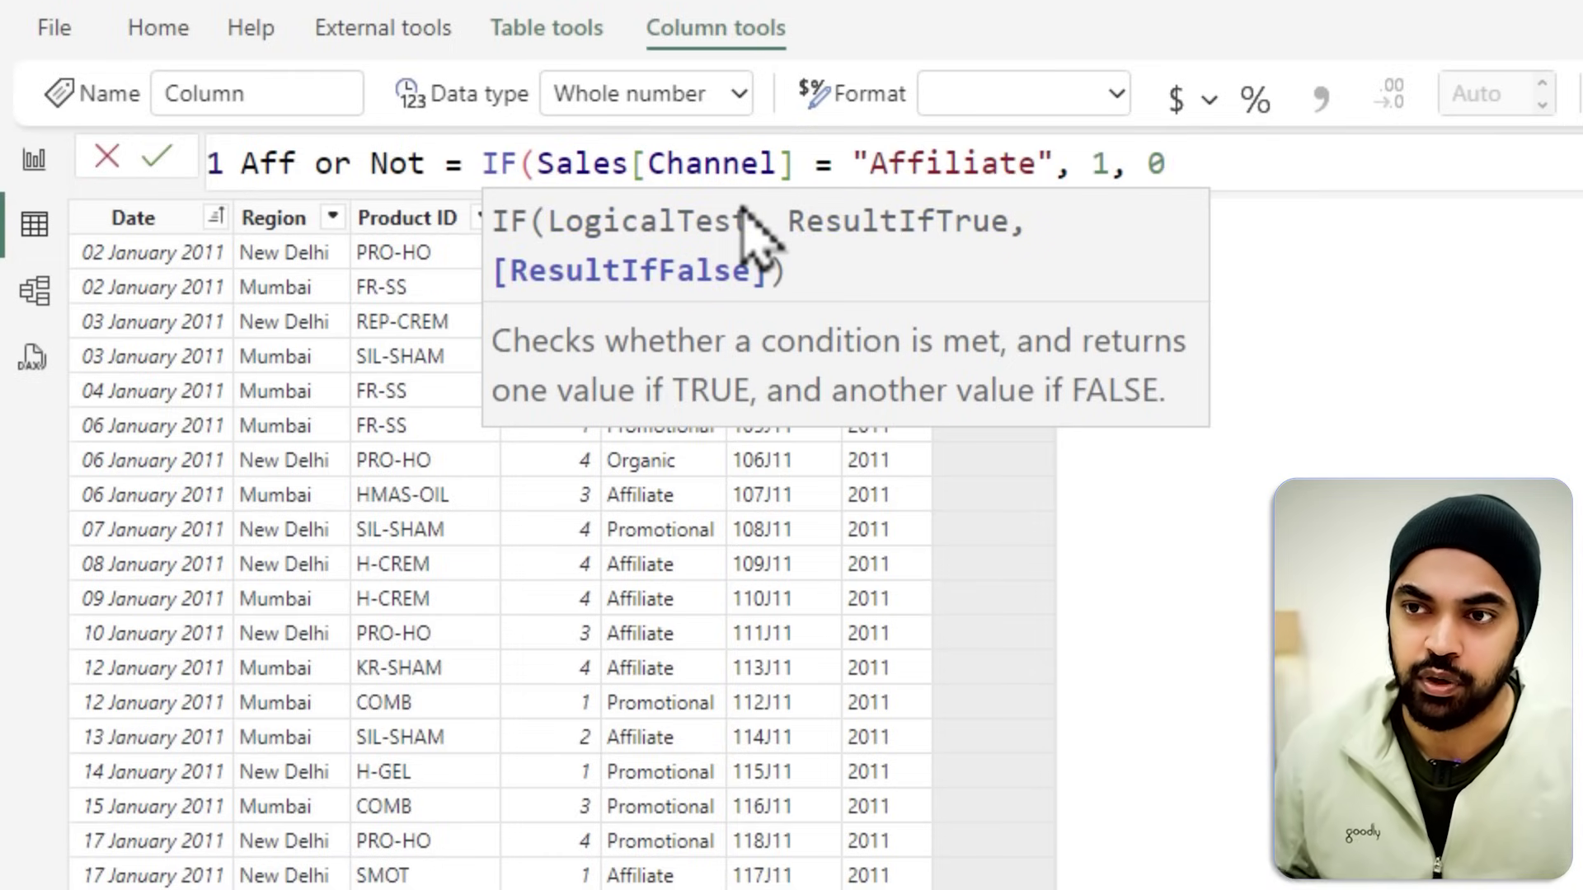
{"action": "type", "text": ")"}
{"action": "key", "text": "Return"}
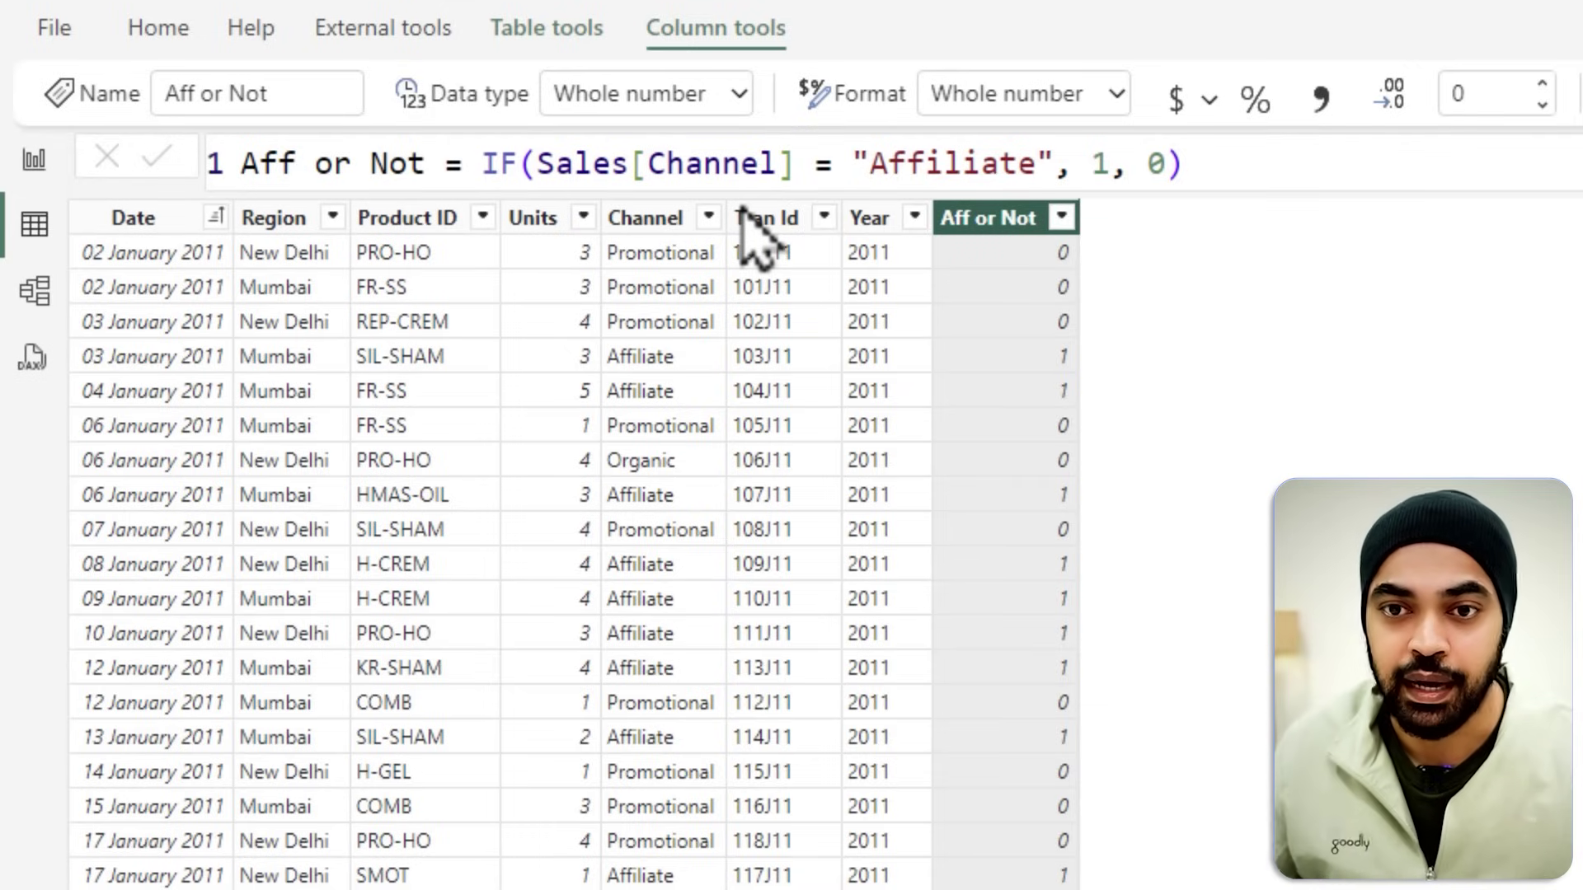
{"action": "left_click_drag", "start_coordinate": [69, 201], "coordinate": [933, 677]}
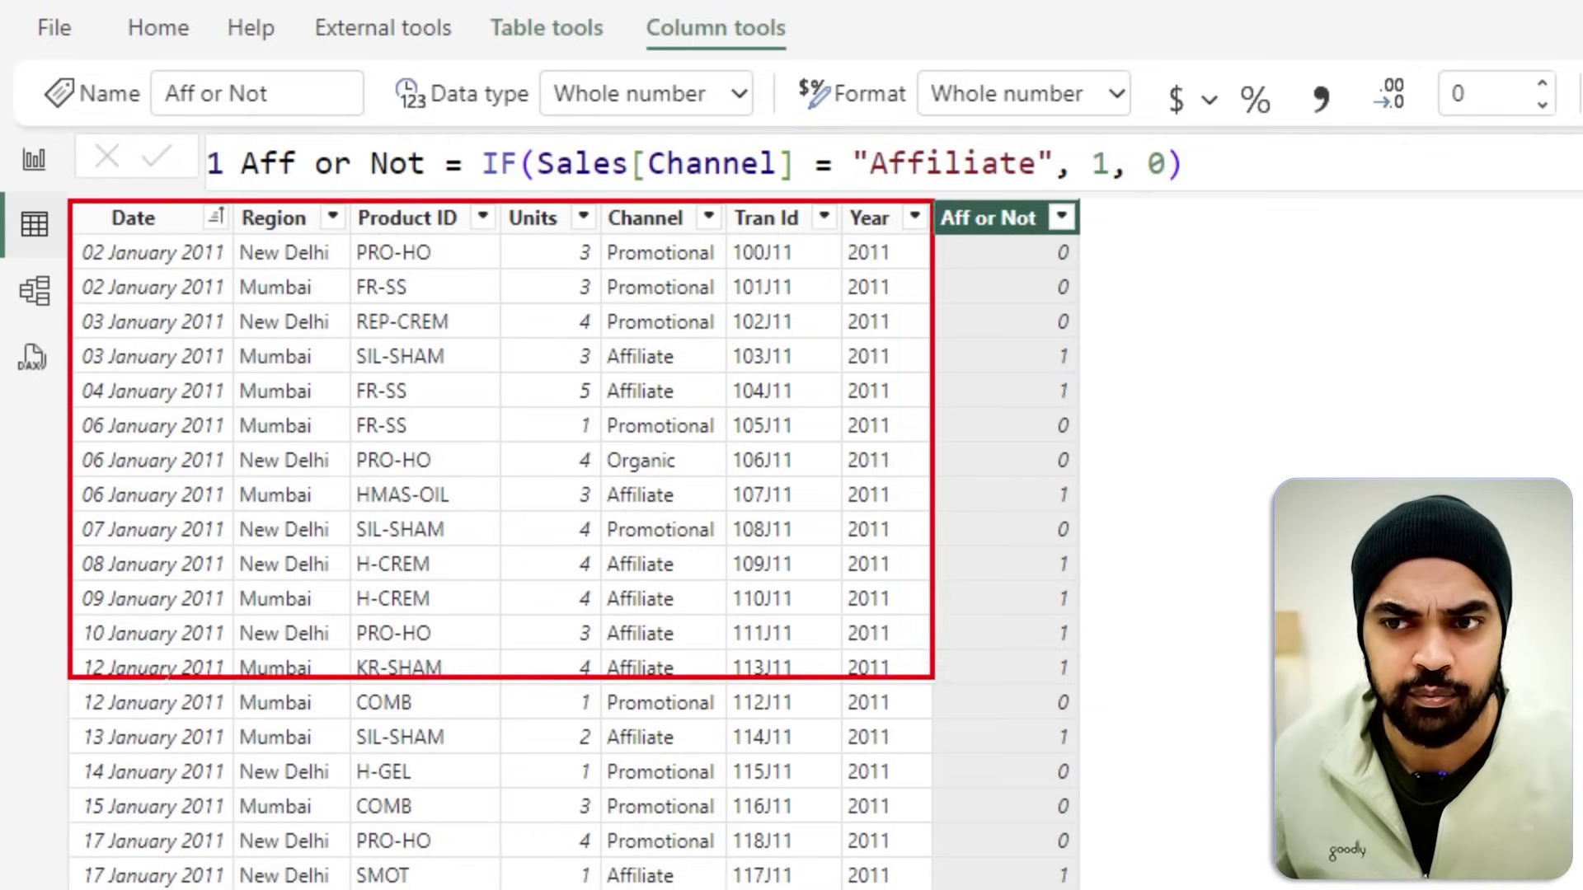
Add a new measure to the Sales table
{"action": "left_click_drag", "start_coordinate": [1080, 256], "coordinate": [1105, 259]}
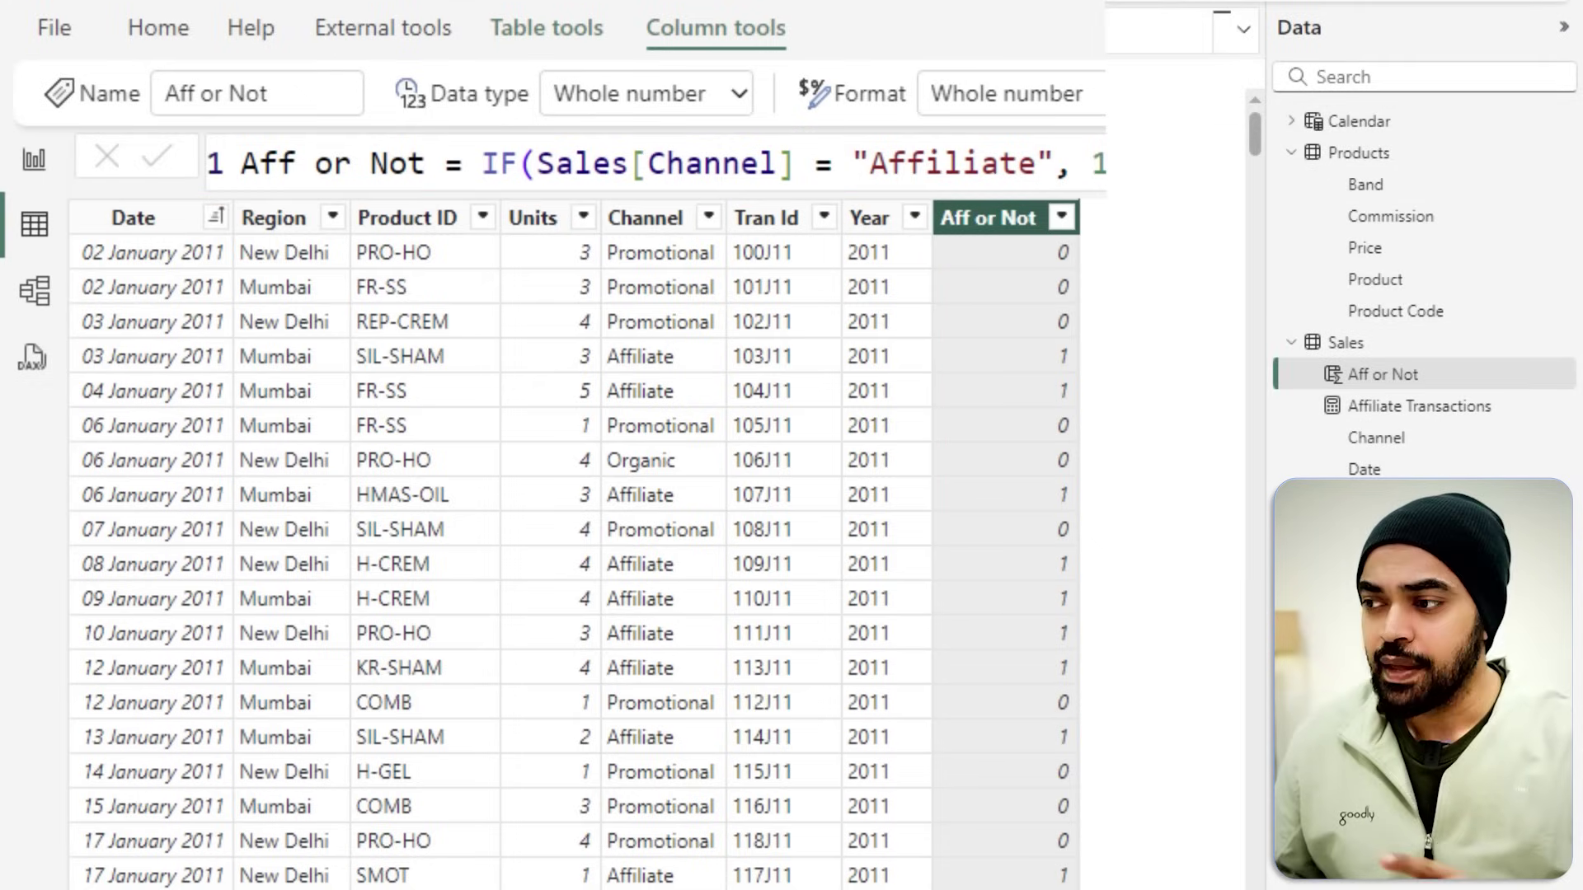
{"action": "right_click", "coordinate": [1370, 343]}
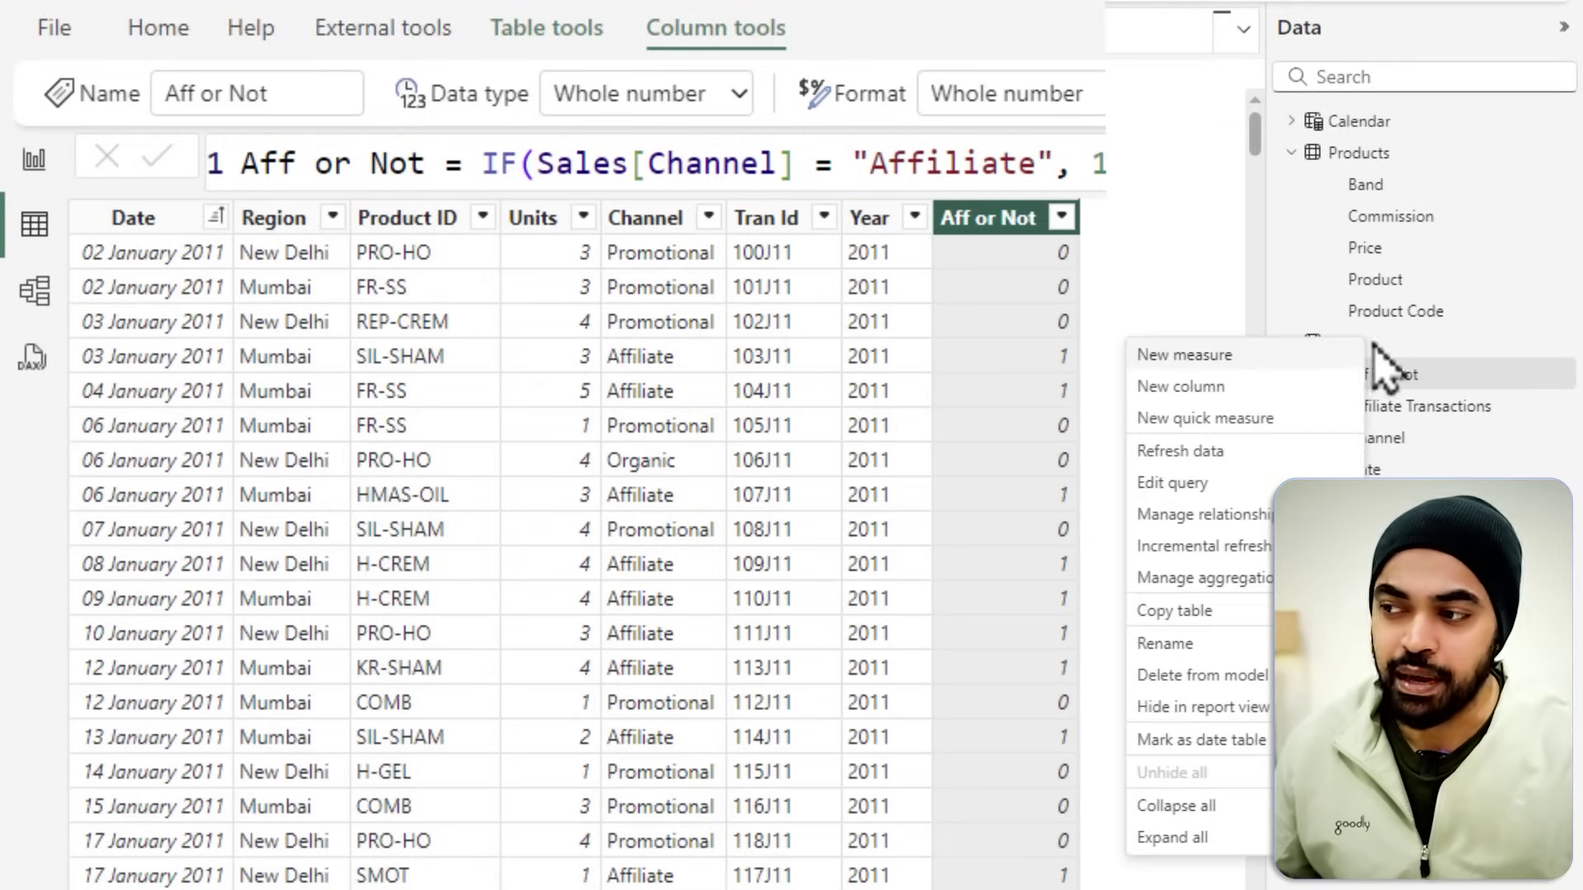
{"action": "left_click", "coordinate": [1253, 356]}
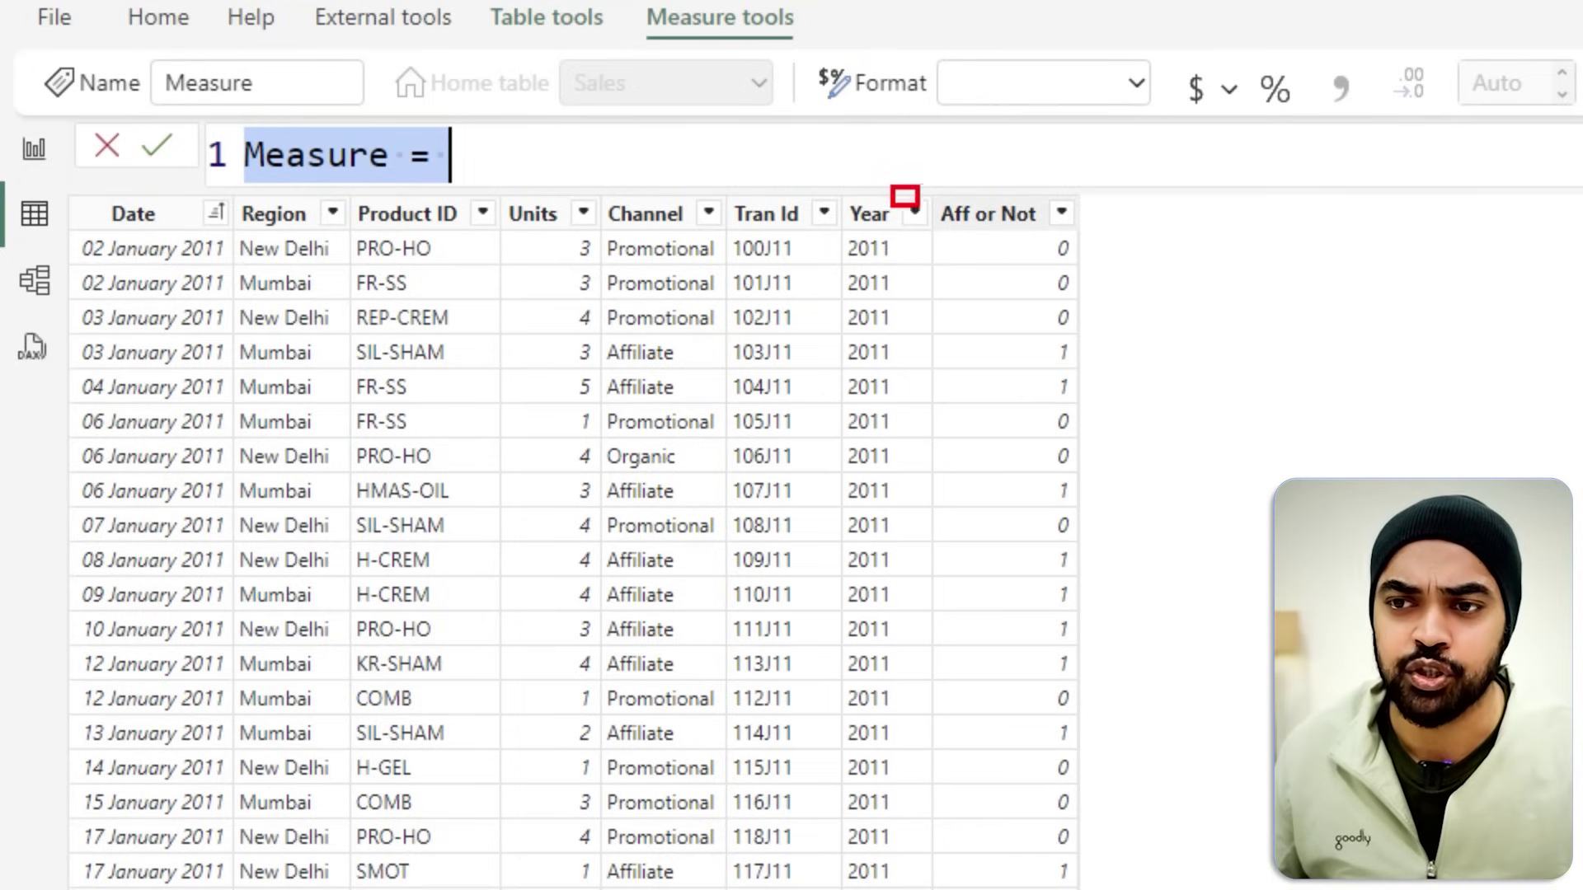
{"action": "left_click_drag", "start_coordinate": [892, 188], "coordinate": [1117, 437]}
{"action": "mouse_move", "coordinate": [944, 223]}
{"action": "left_mouse_down"}
{"action": "mouse_move", "coordinate": [804, 122]}
{"action": "mouse_move", "coordinate": [651, 119]}
{"action": "mouse_move", "coordinate": [707, 142]}
{"action": "left_mouse_up"}
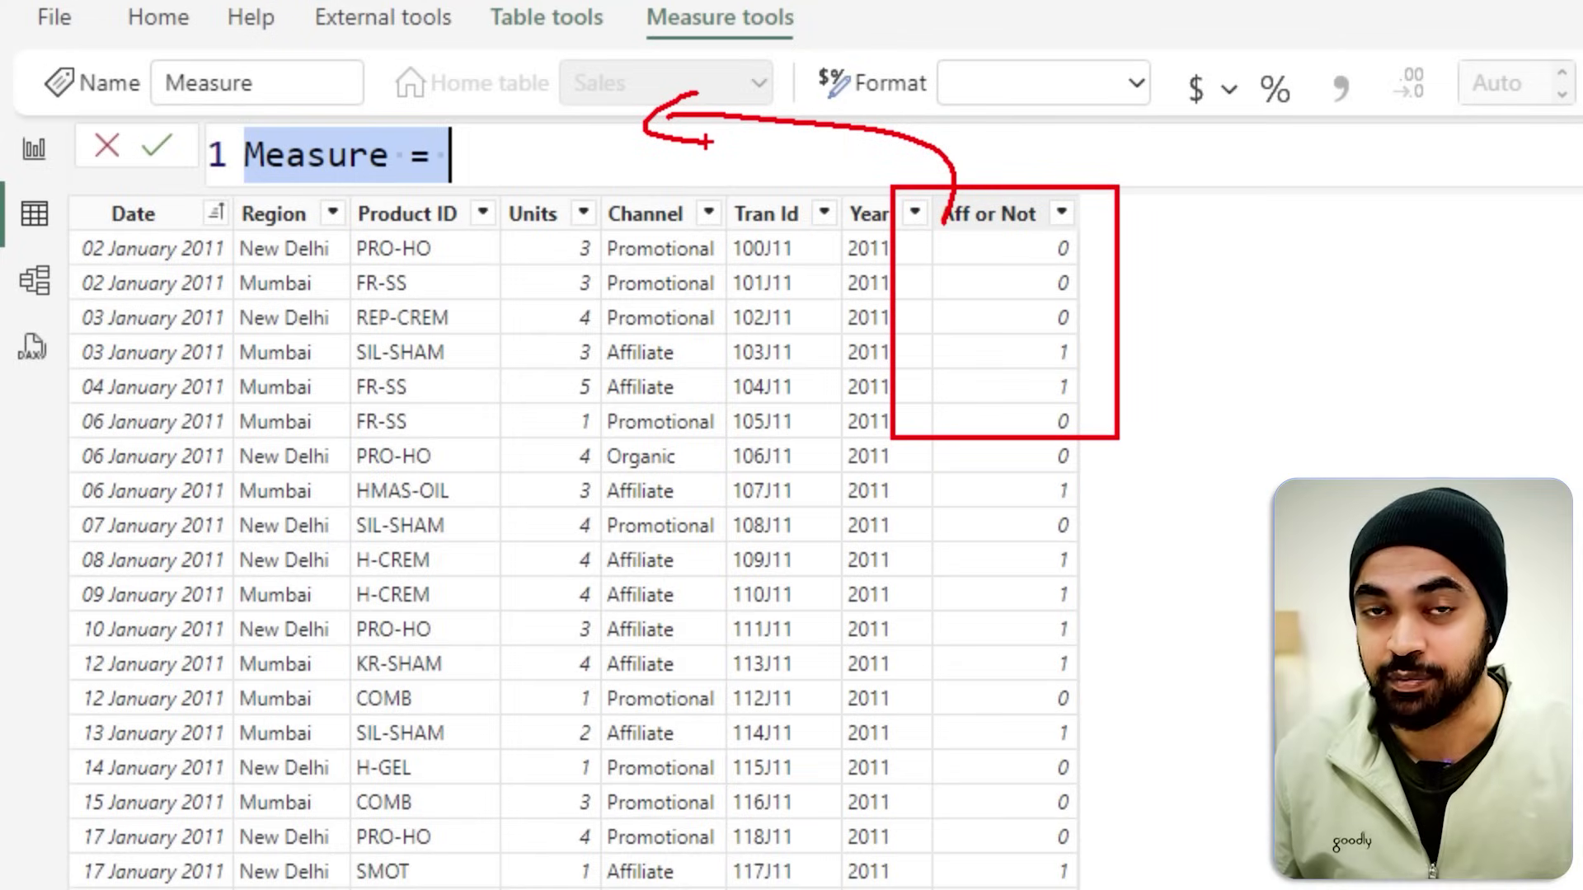
{"action": "key", "text": "Escape"}
Try to write the measure as an IF whose logical test compares the bare Sales[Channel] column
{"action": "left_click", "coordinate": [709, 144]}
{"action": "type", "text": "if"}
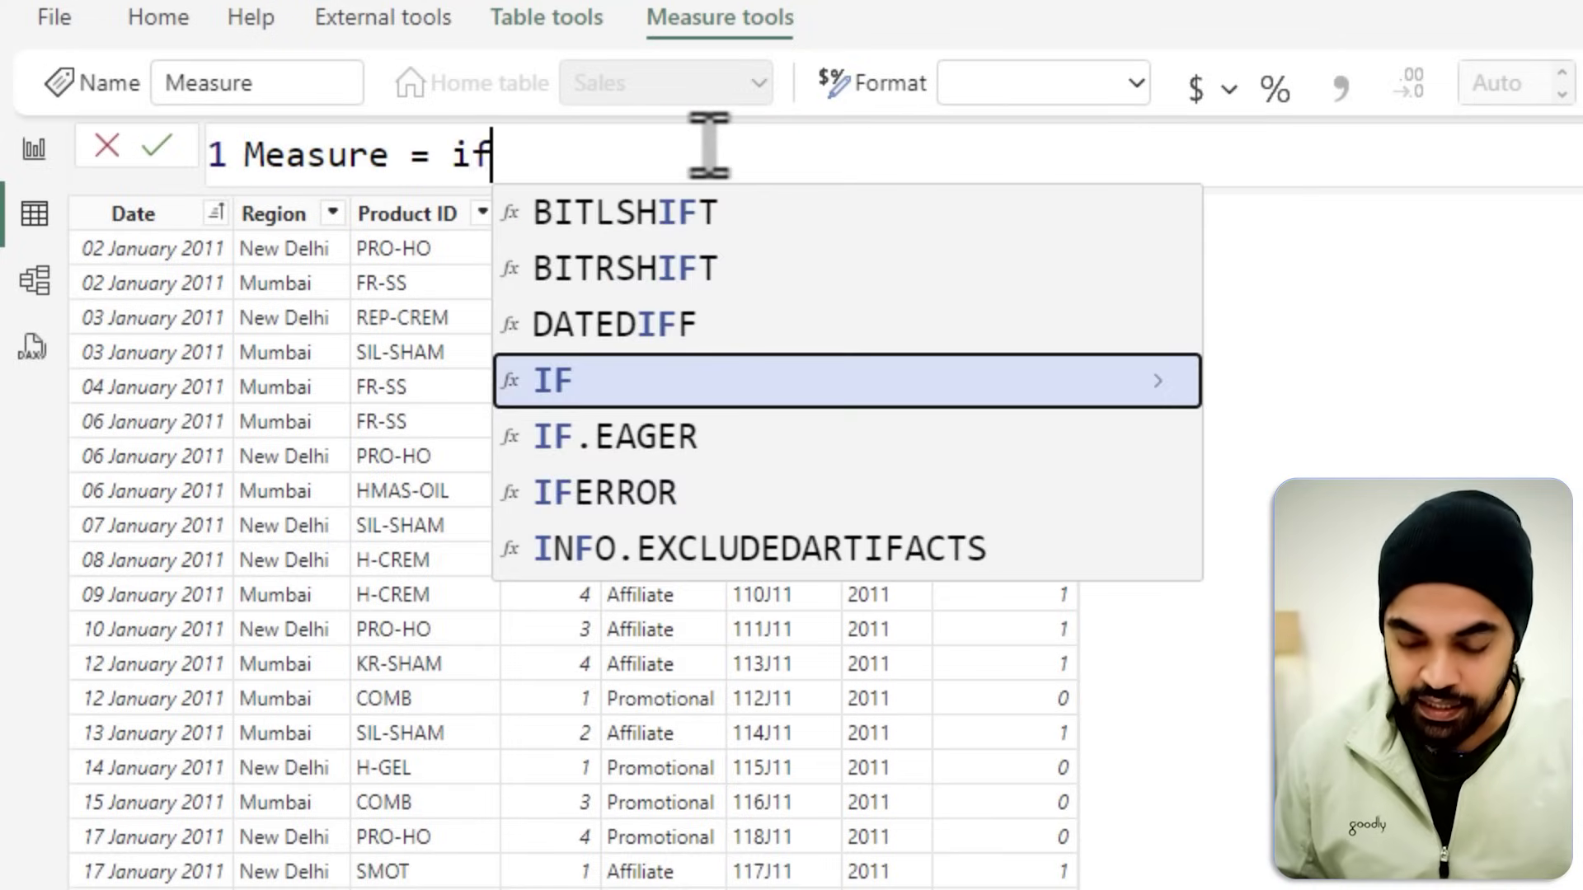
{"action": "key", "text": "Tab"}
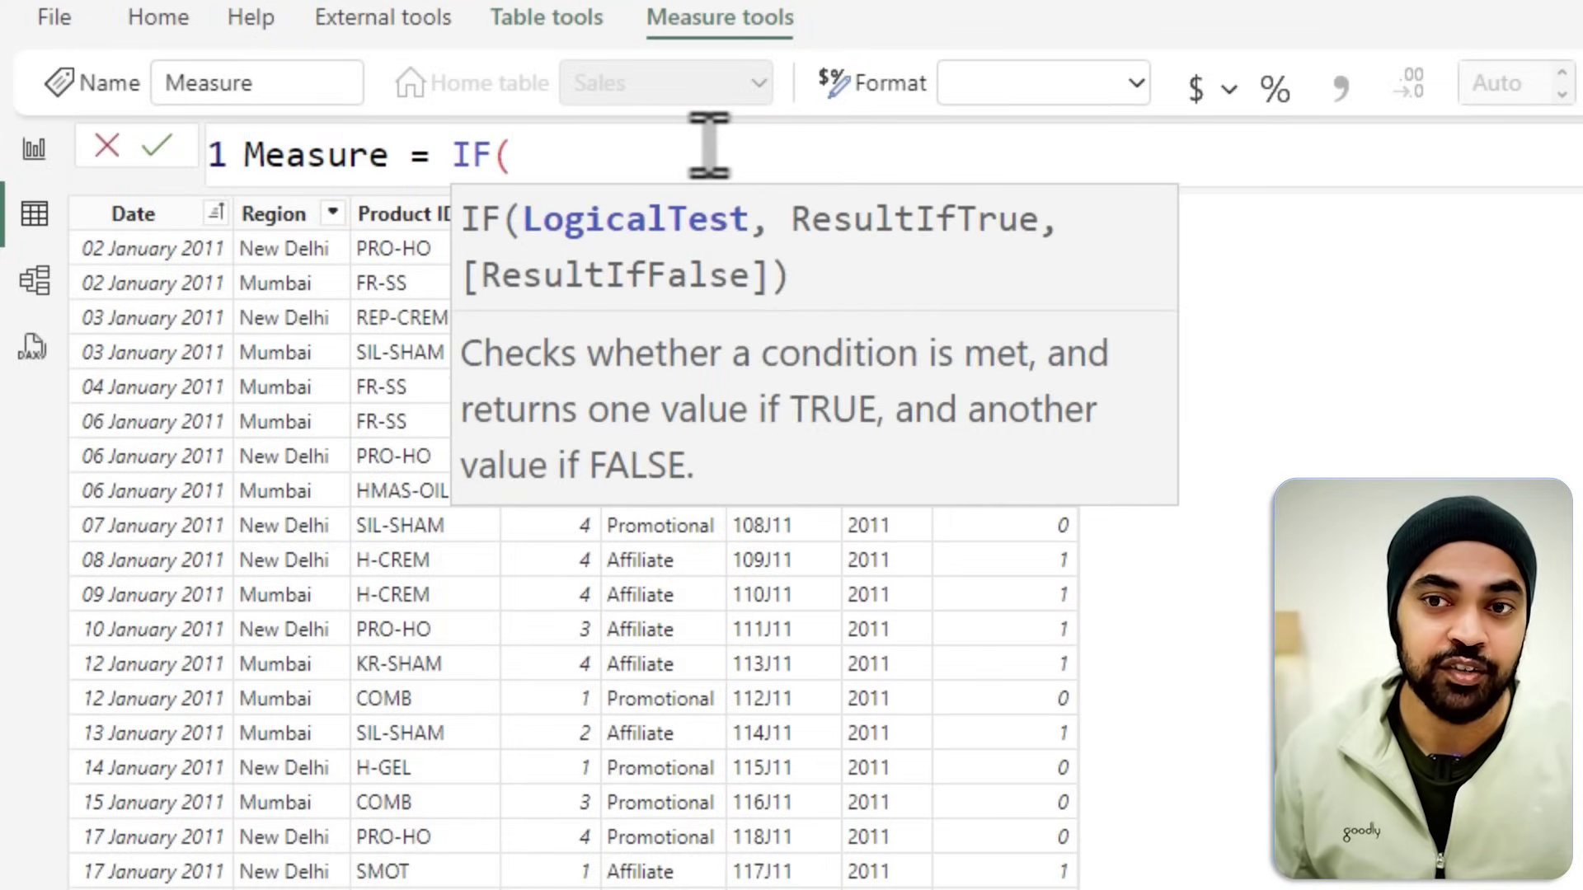
{"action": "type", "text": "chan"}
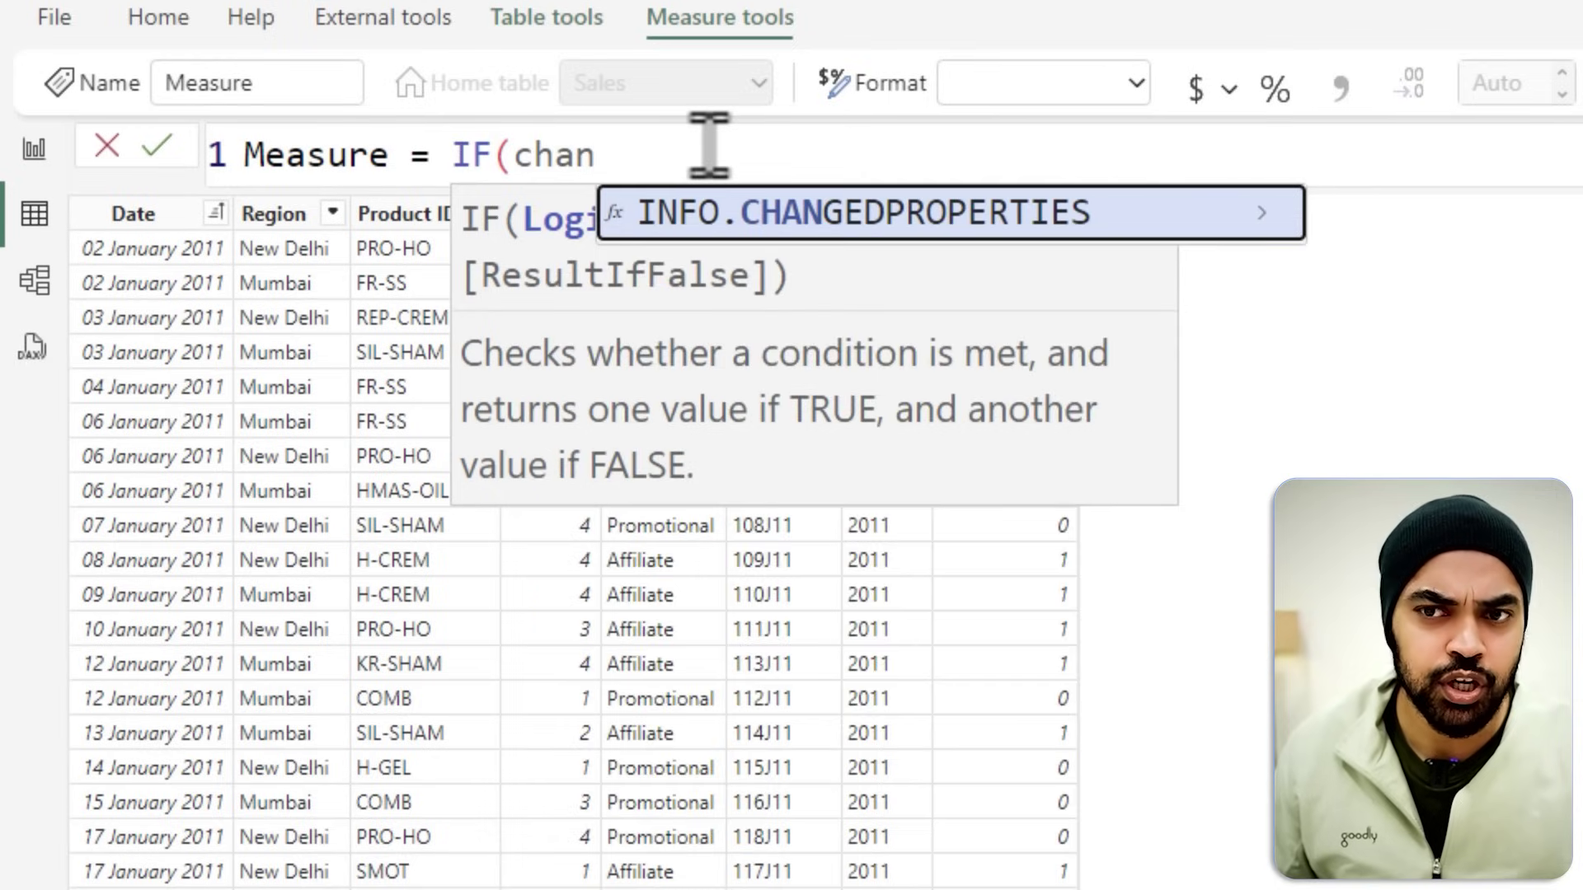
{"action": "key", "text": "BackSpace"}
{"action": "key", "text": "BackSpace"}
{"action": "key", "text": "BackSpace"}
{"action": "key", "text": "BackSpace"}
{"action": "type", "text": "Sales"}
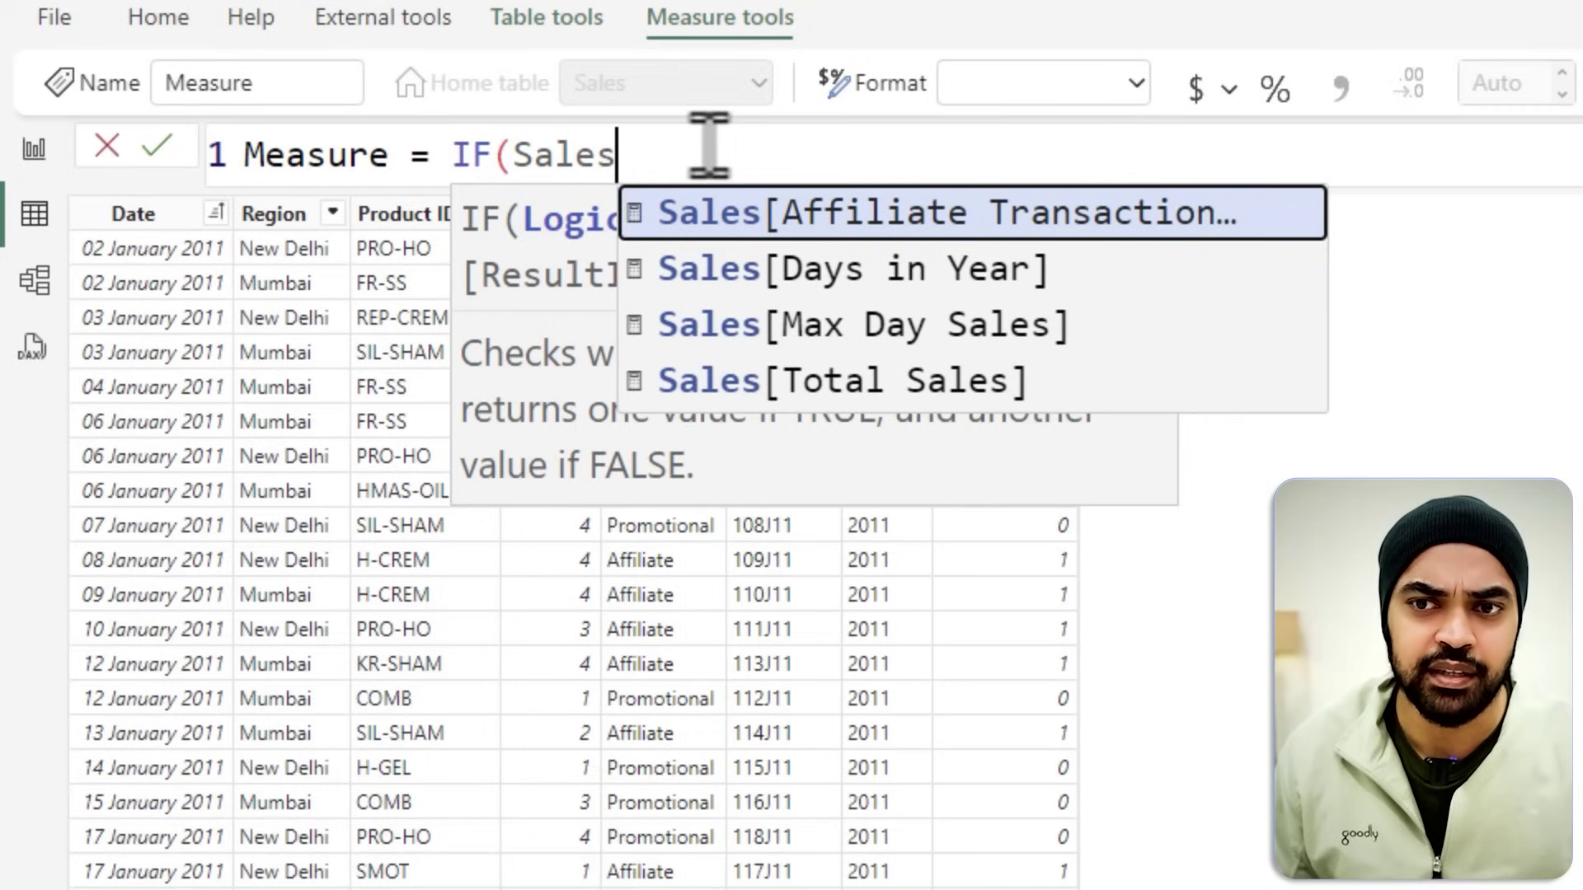
{"action": "type", "text": "[Chann"}
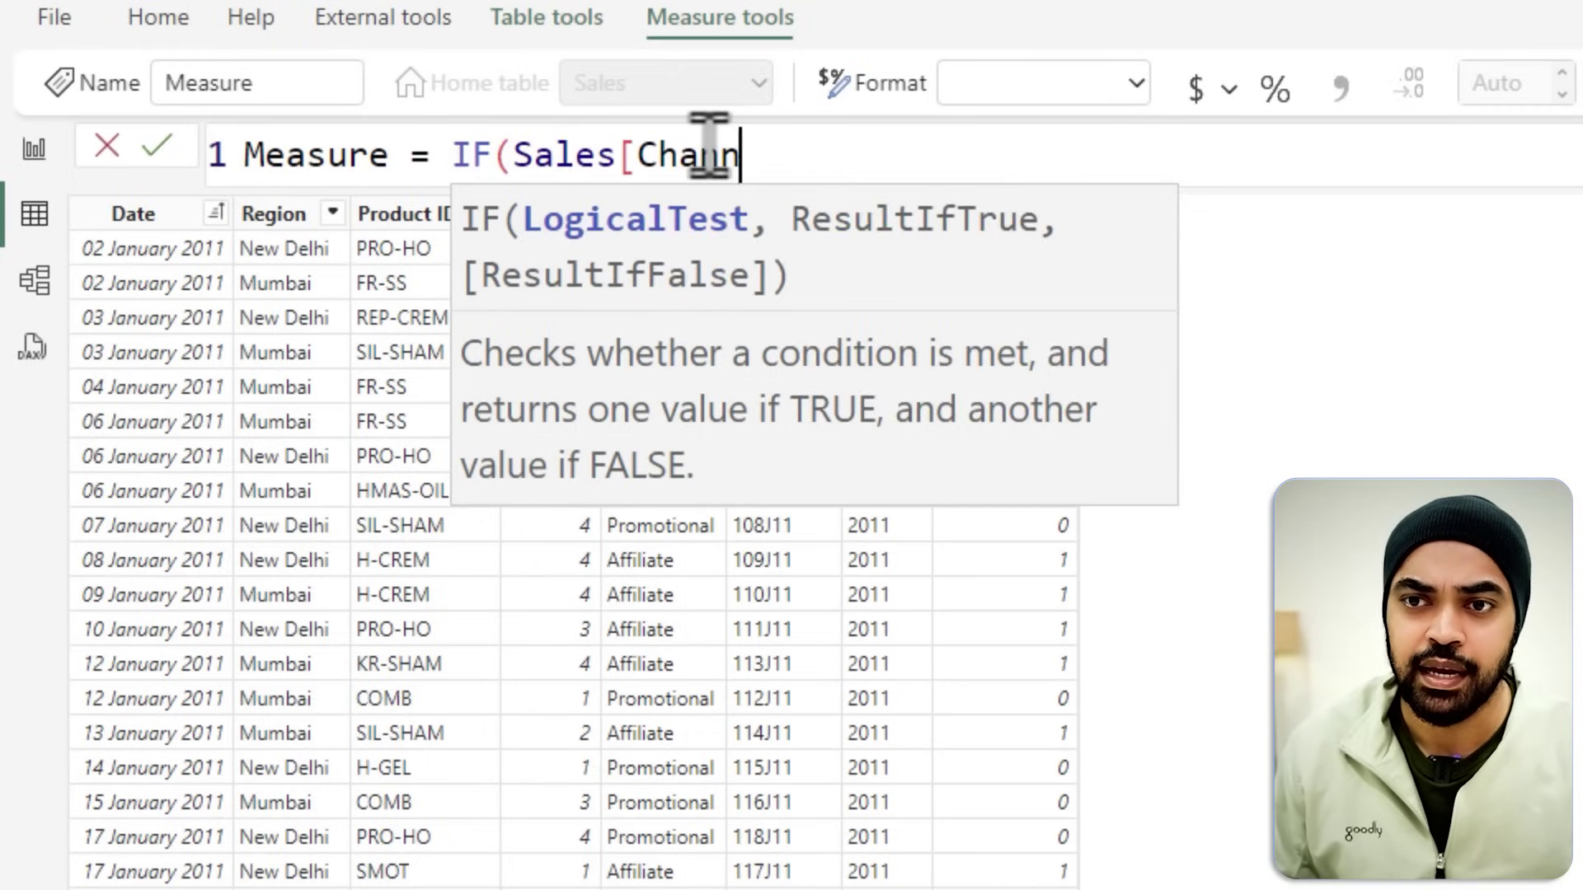
{"action": "type", "text": "e;]"}
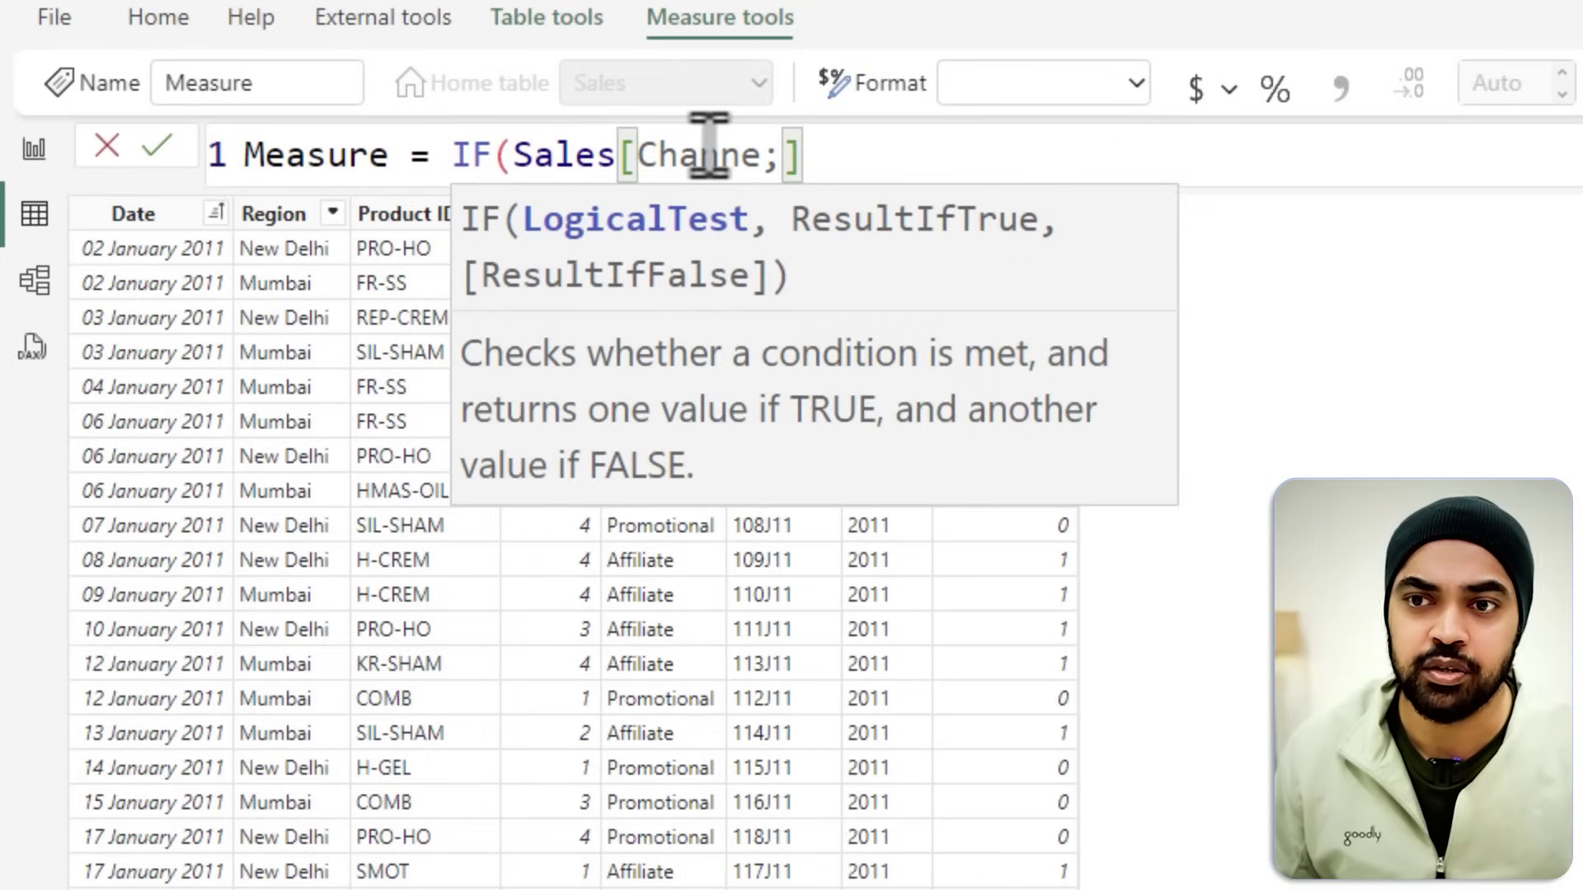
{"action": "key", "text": "BackSpace"}
{"action": "key", "text": "BackSpace"}
{"action": "key", "text": "BackSpace"}
{"action": "type", "text": "l] ="}
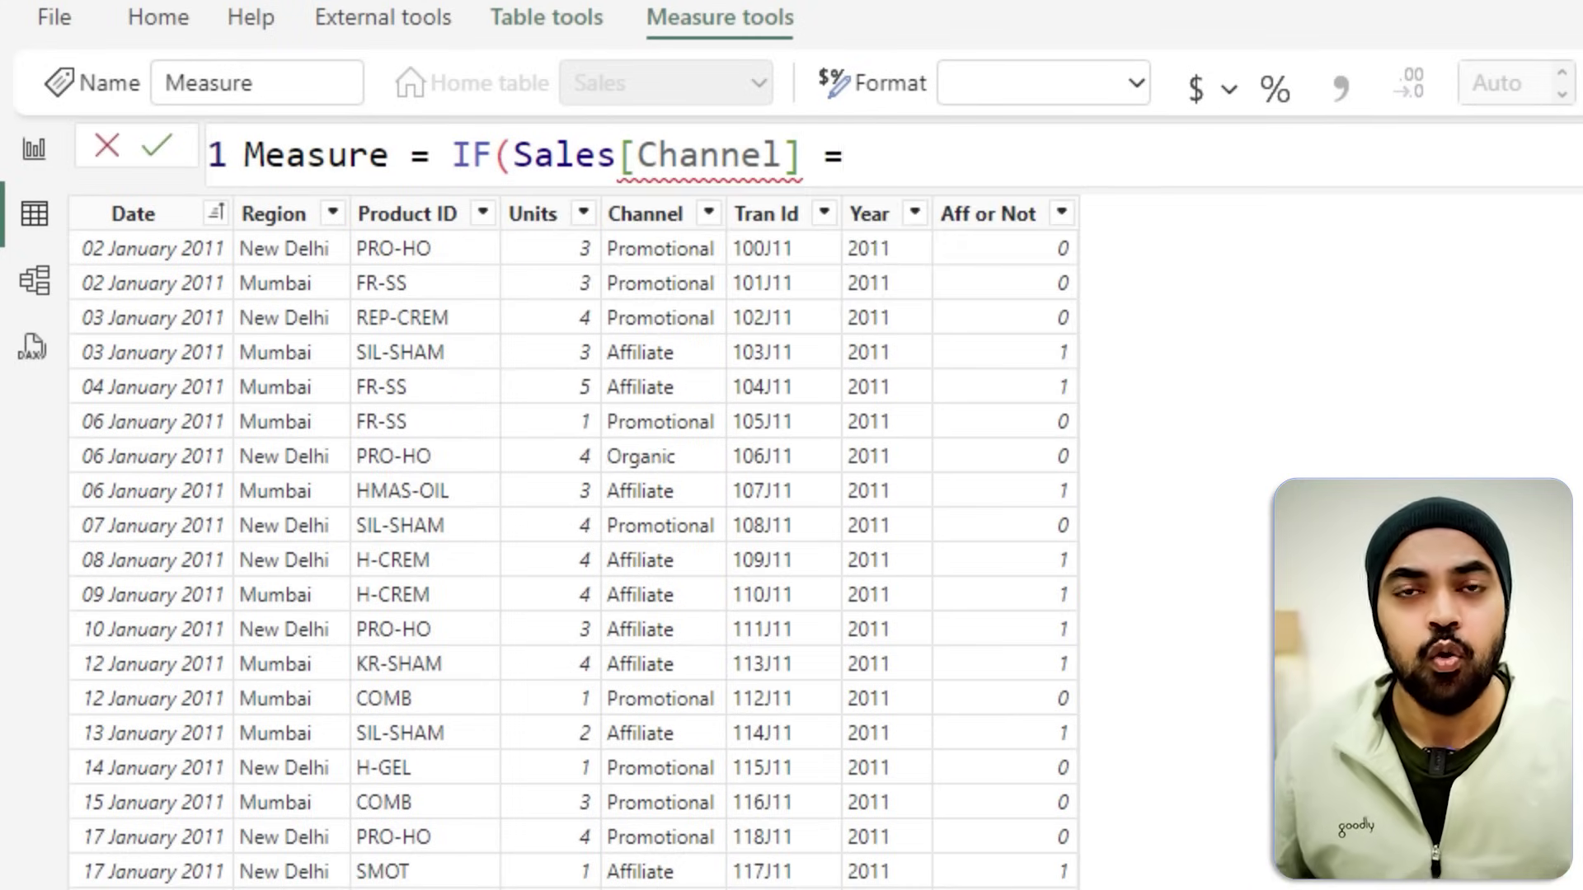
{"action": "mouse_move", "coordinate": [432, 127]}
{"action": "left_mouse_down"}
{"action": "mouse_move", "coordinate": [221, 130]}
{"action": "mouse_move", "coordinate": [218, 188]}
{"action": "mouse_move", "coordinate": [396, 198]}
{"action": "mouse_move", "coordinate": [466, 137]}
{"action": "mouse_move", "coordinate": [372, 106]}
{"action": "left_mouse_up"}
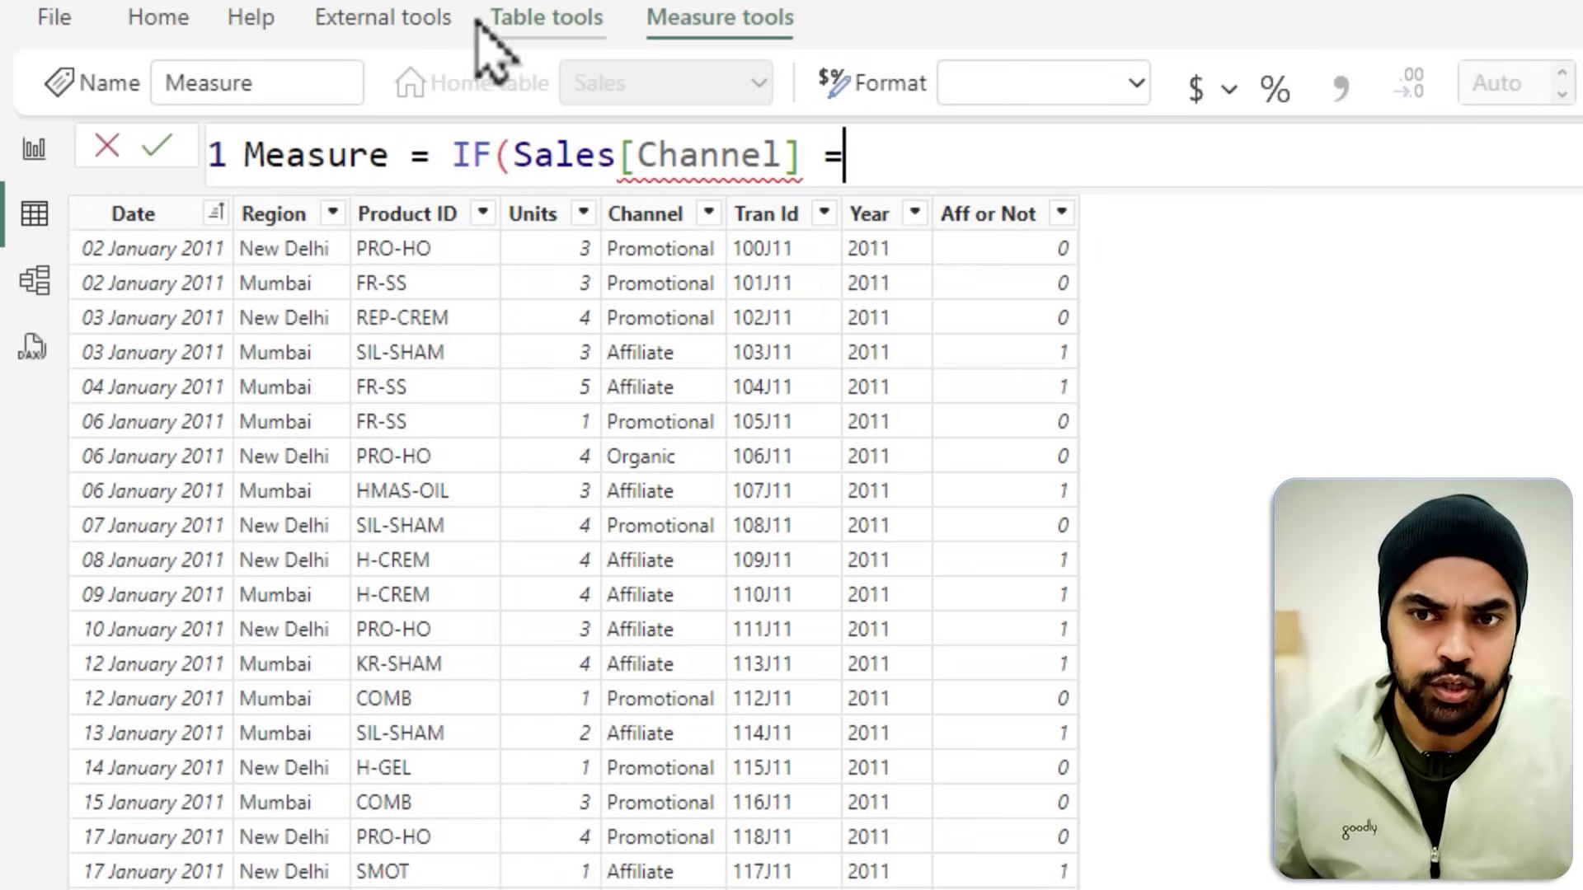
Replace the measure's IF expression with SUMX(Sales, ready for its row-by-row expression
{"action": "left_click_drag", "start_coordinate": [450, 145], "coordinate": [1011, 120]}
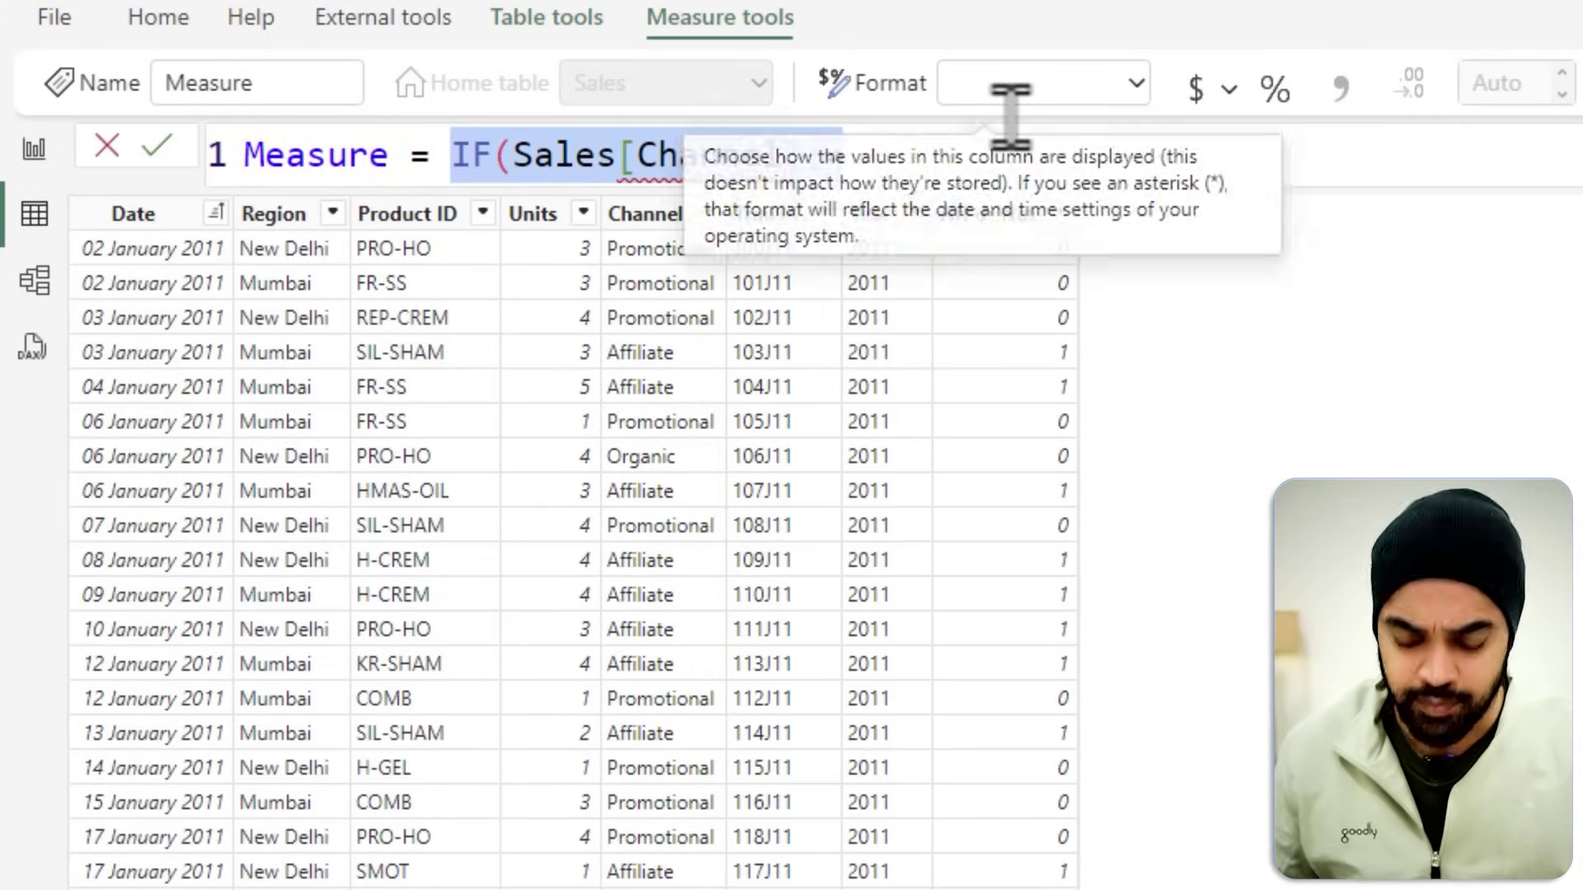
{"action": "type", "text": "sumx"}
{"action": "key", "text": "Tab"}
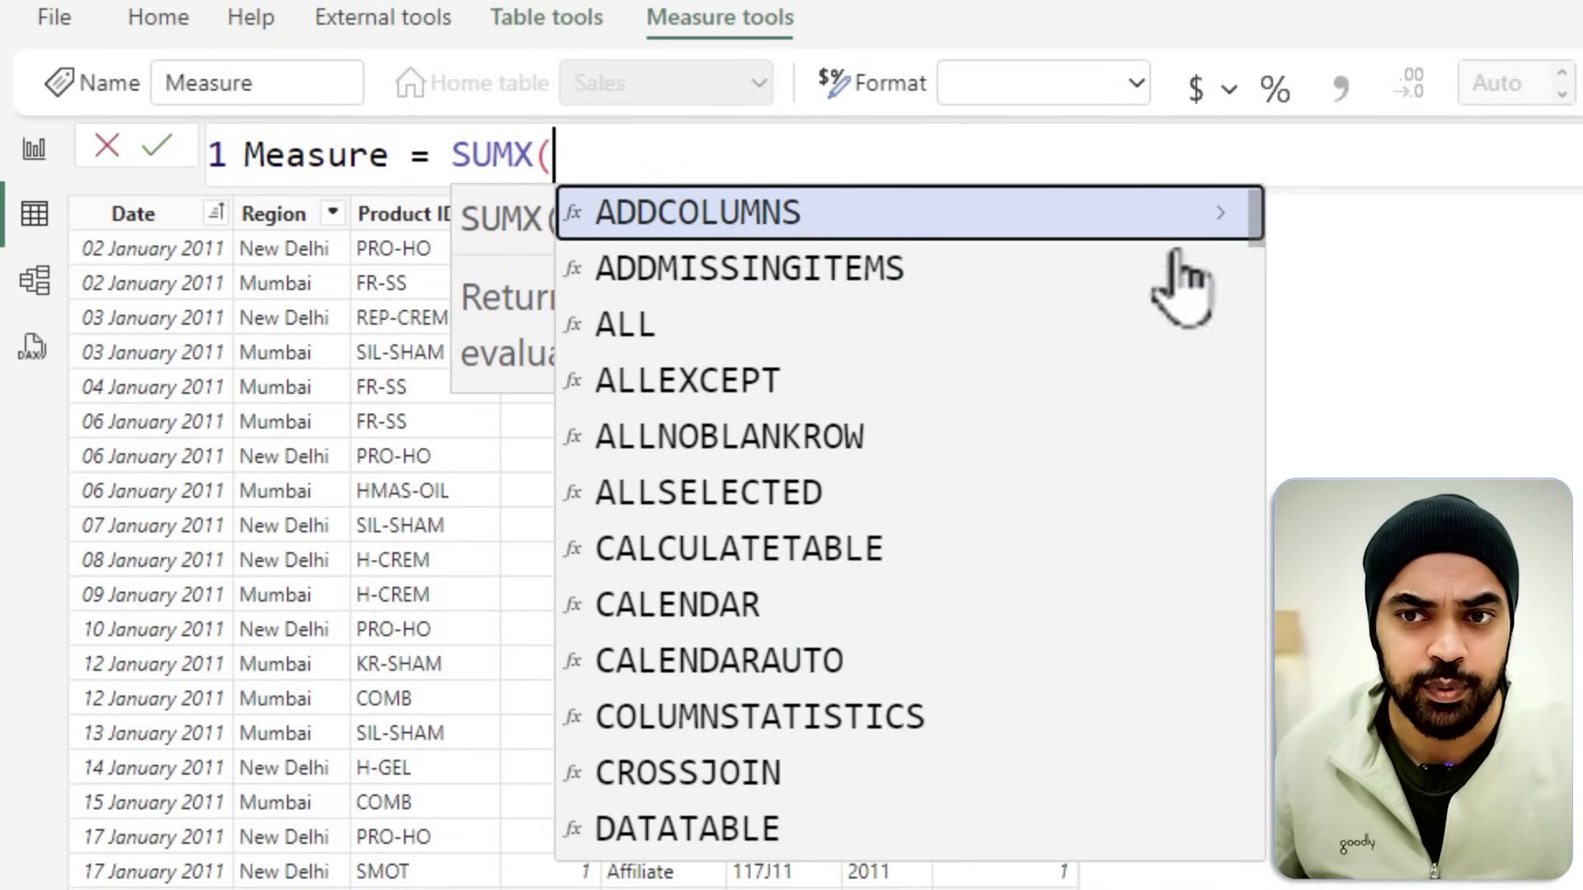
{"action": "type", "text": "sa"}
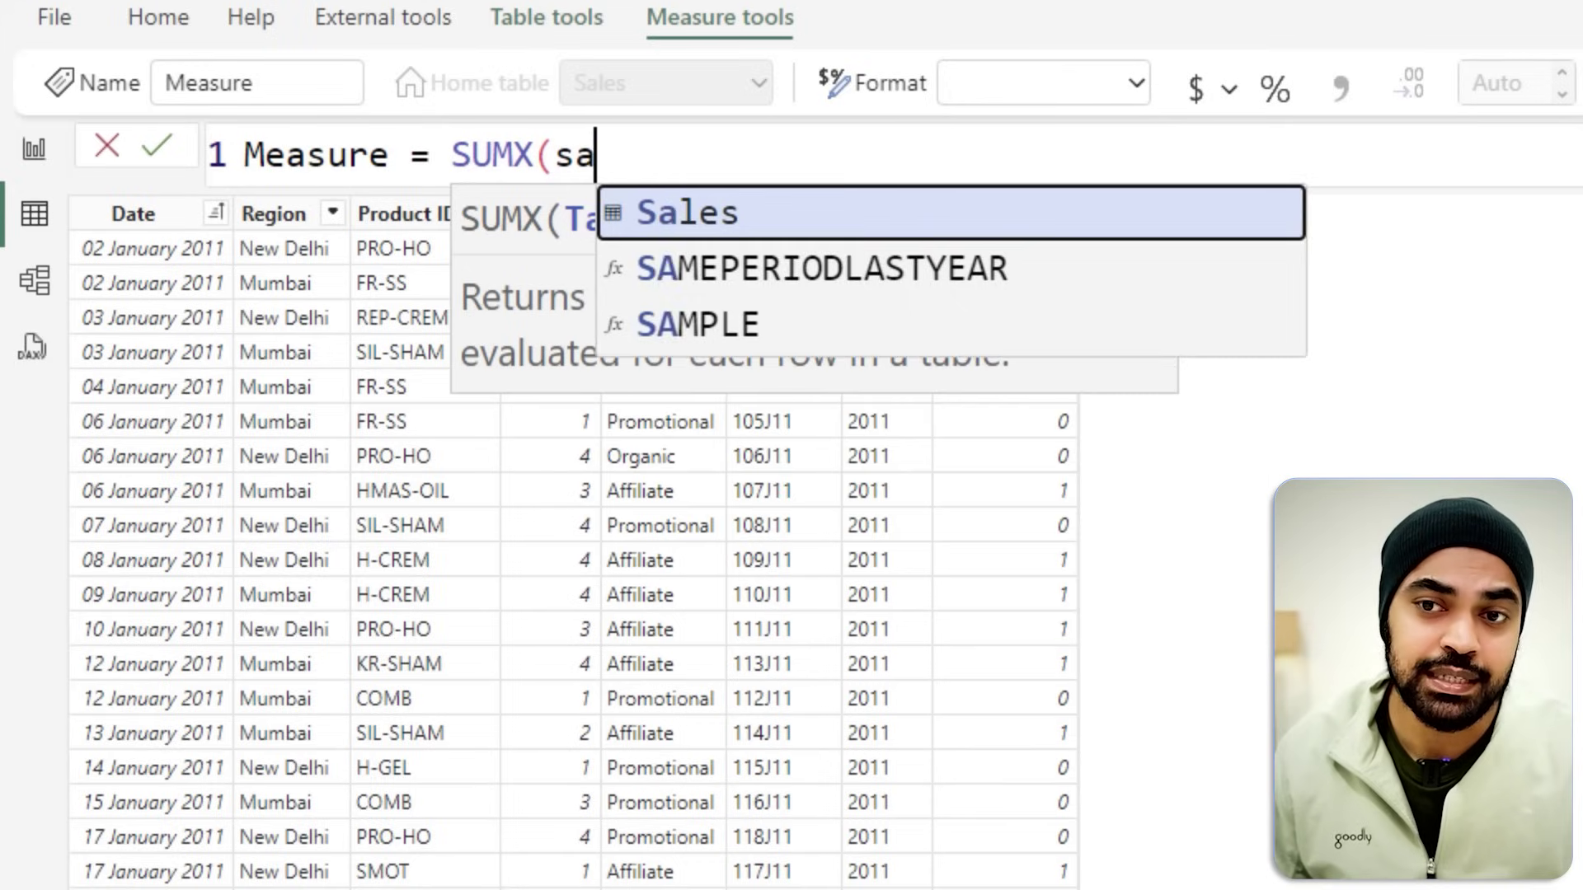
{"action": "key", "text": "Tab"}
{"action": "type", "text": ","}
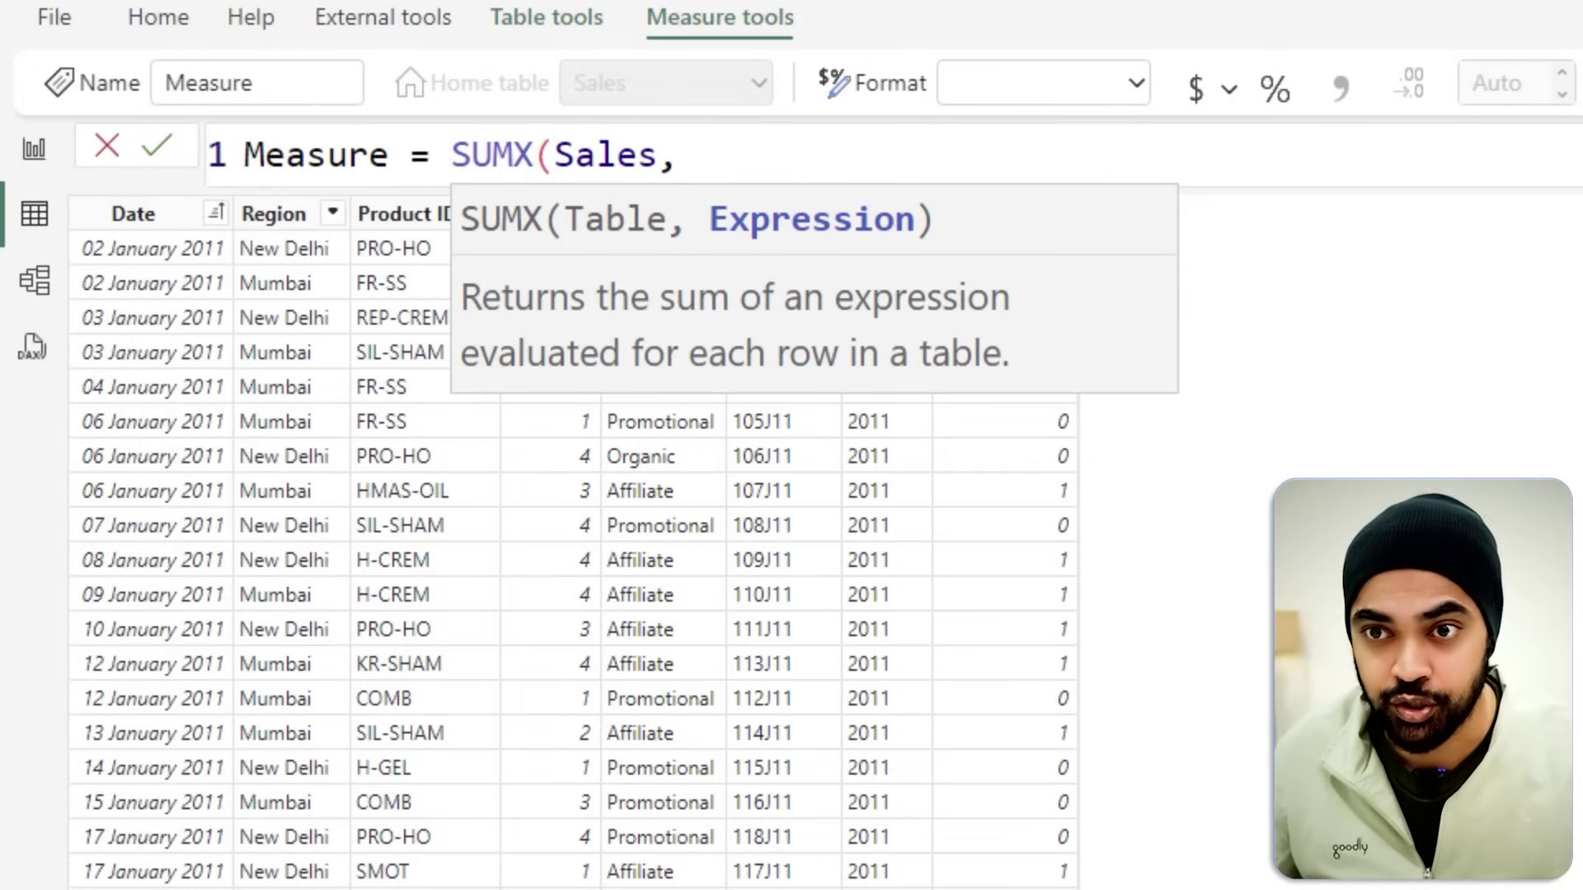
{"action": "left_click_drag", "start_coordinate": [716, 238], "coordinate": [865, 244]}
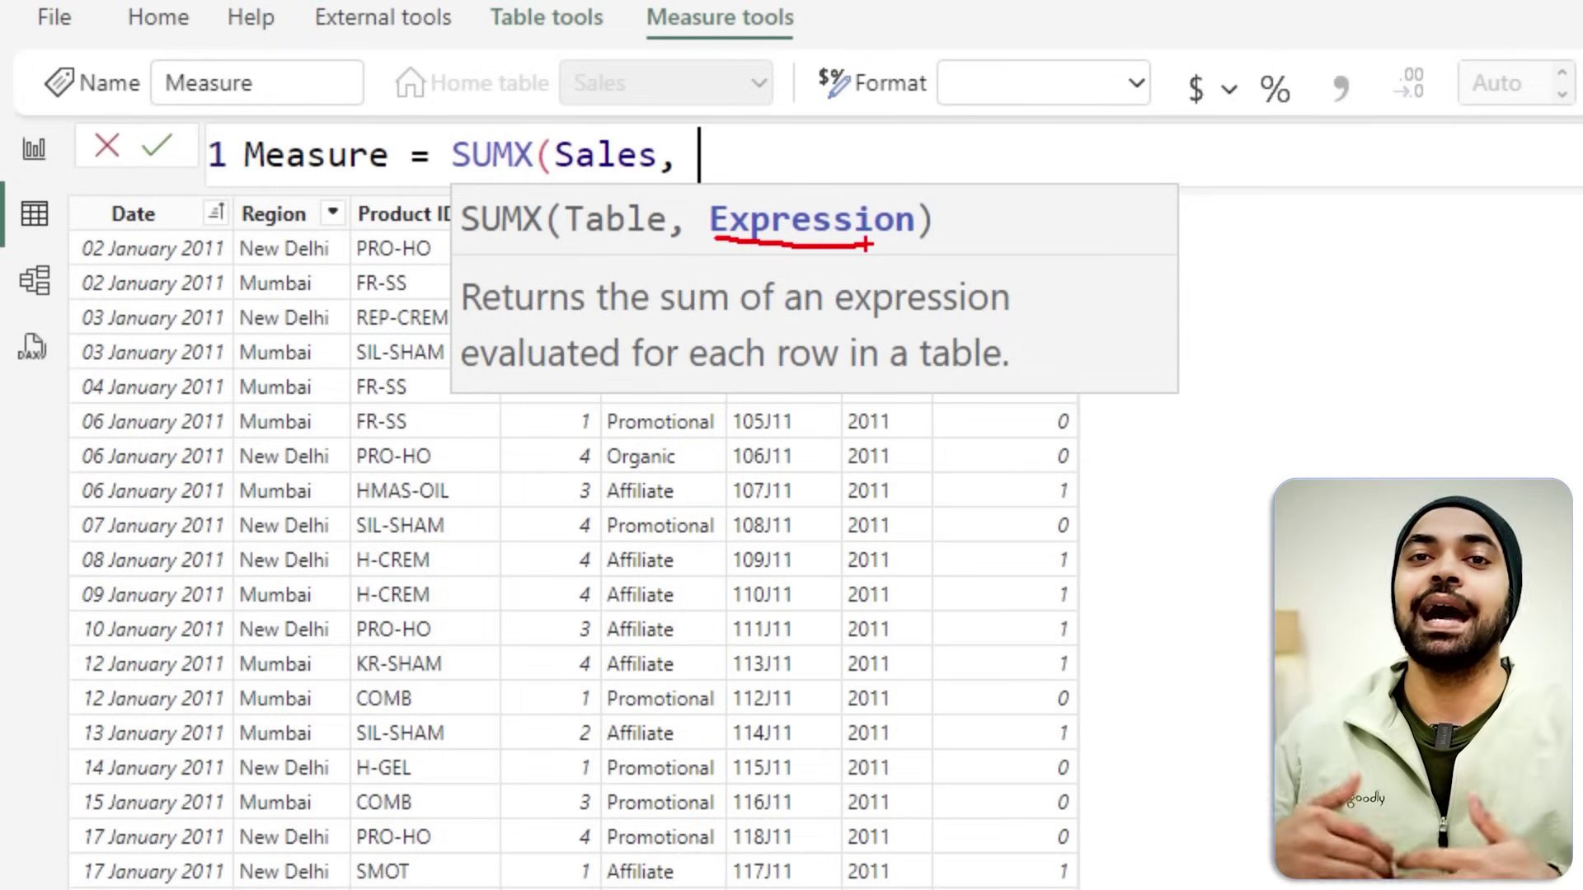
{"action": "key", "text": "Escape"}
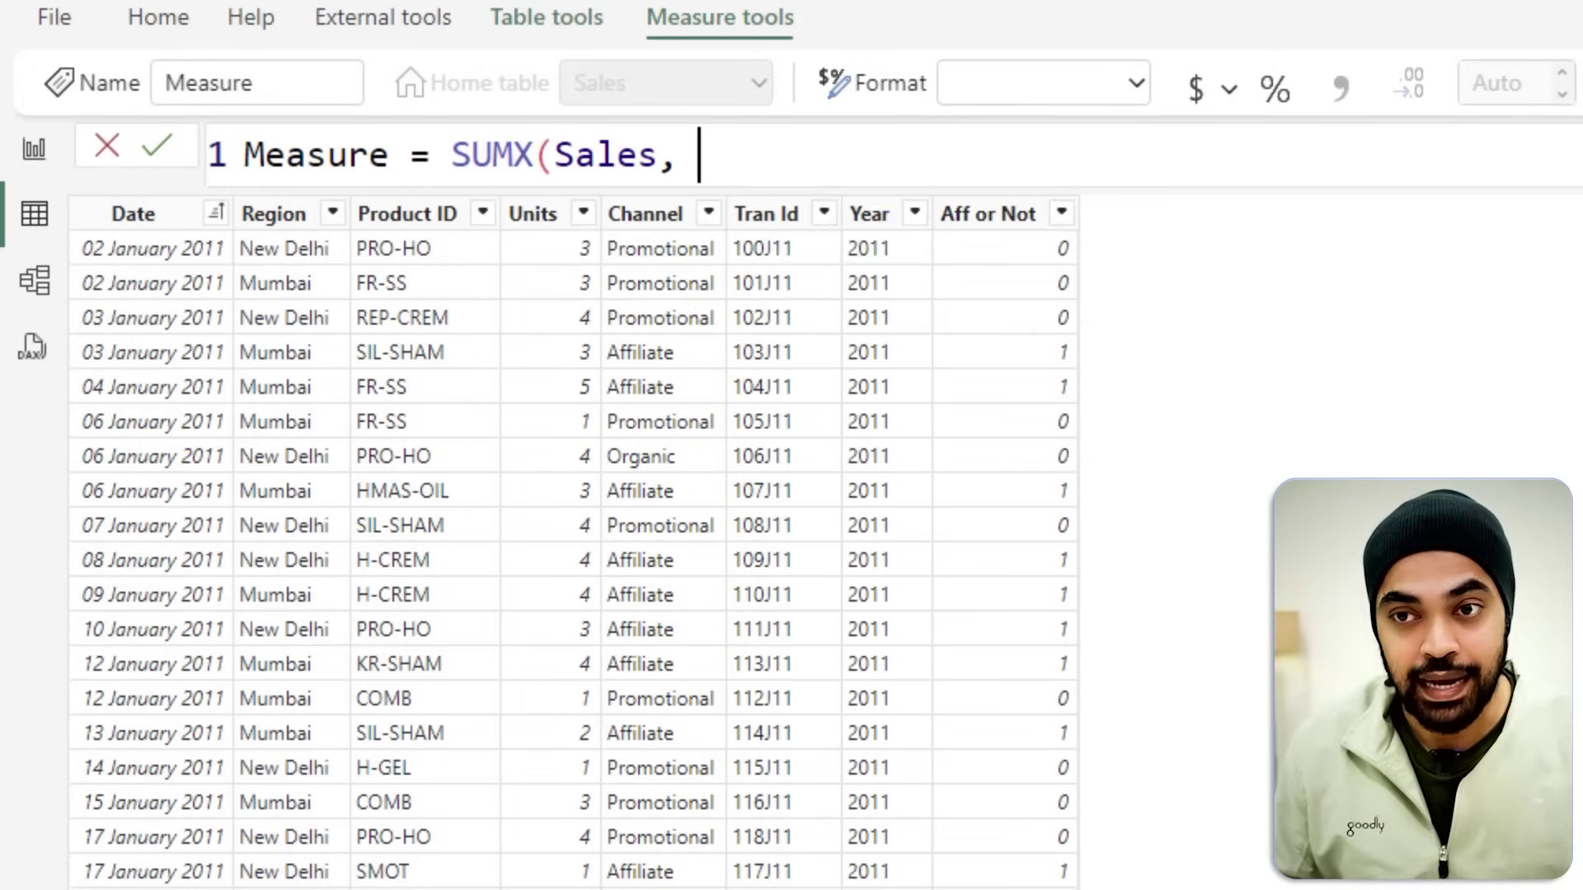
Enter IF(Sales[Channel] = "Affiliate" as the start of the SUMX expression, correcting the misspelled channel name
{"action": "type", "text": "if(chan"}
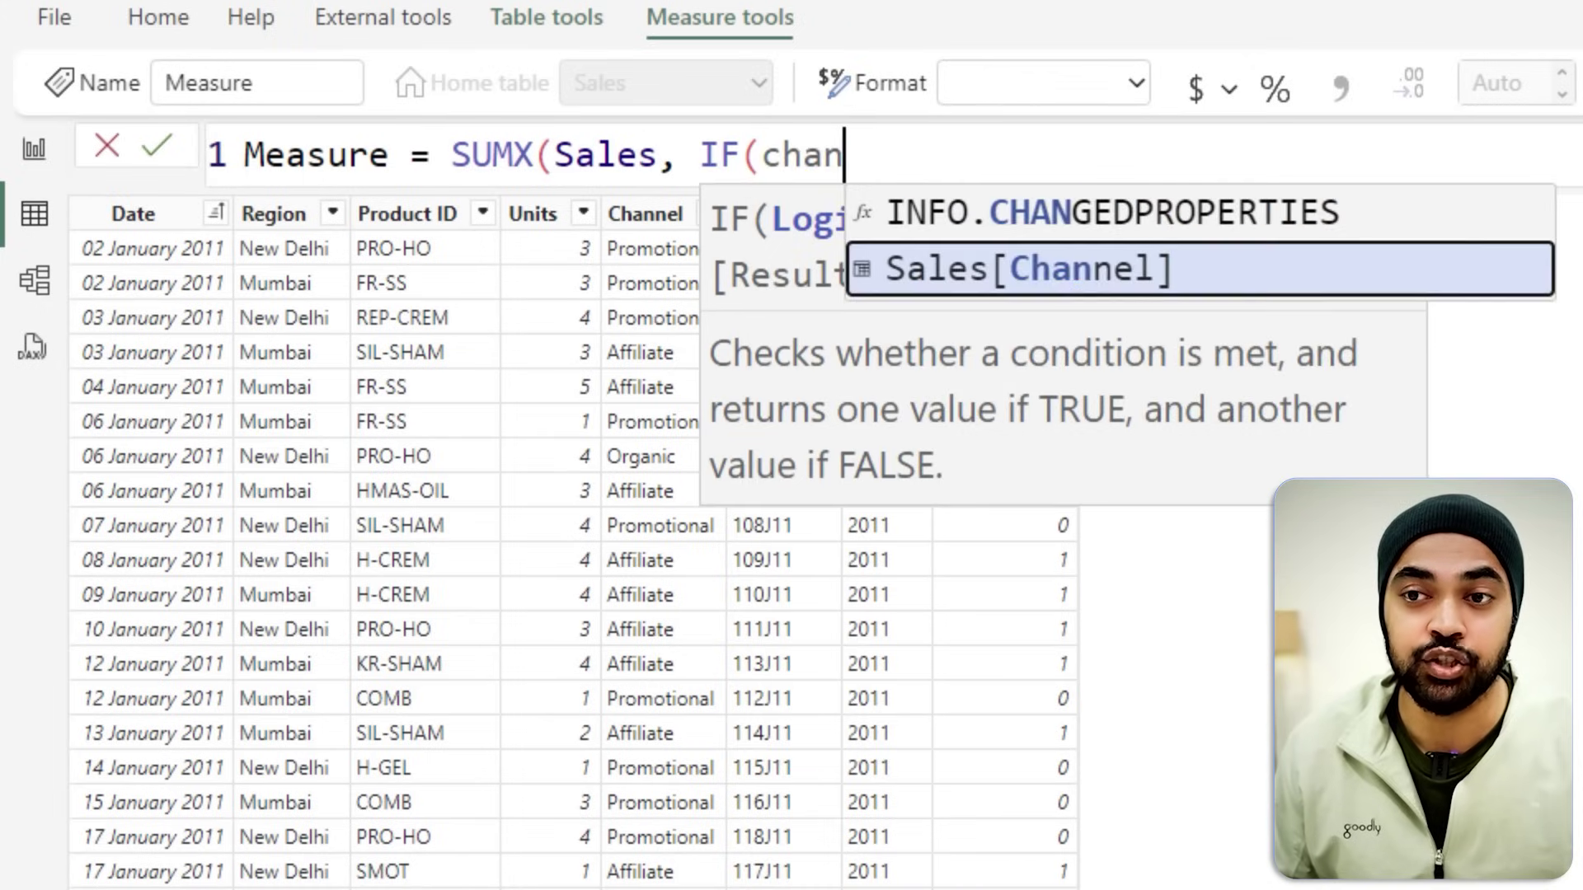
{"action": "key", "text": "Tab"}
{"action": "type", "text": "= \"Affialite\""}
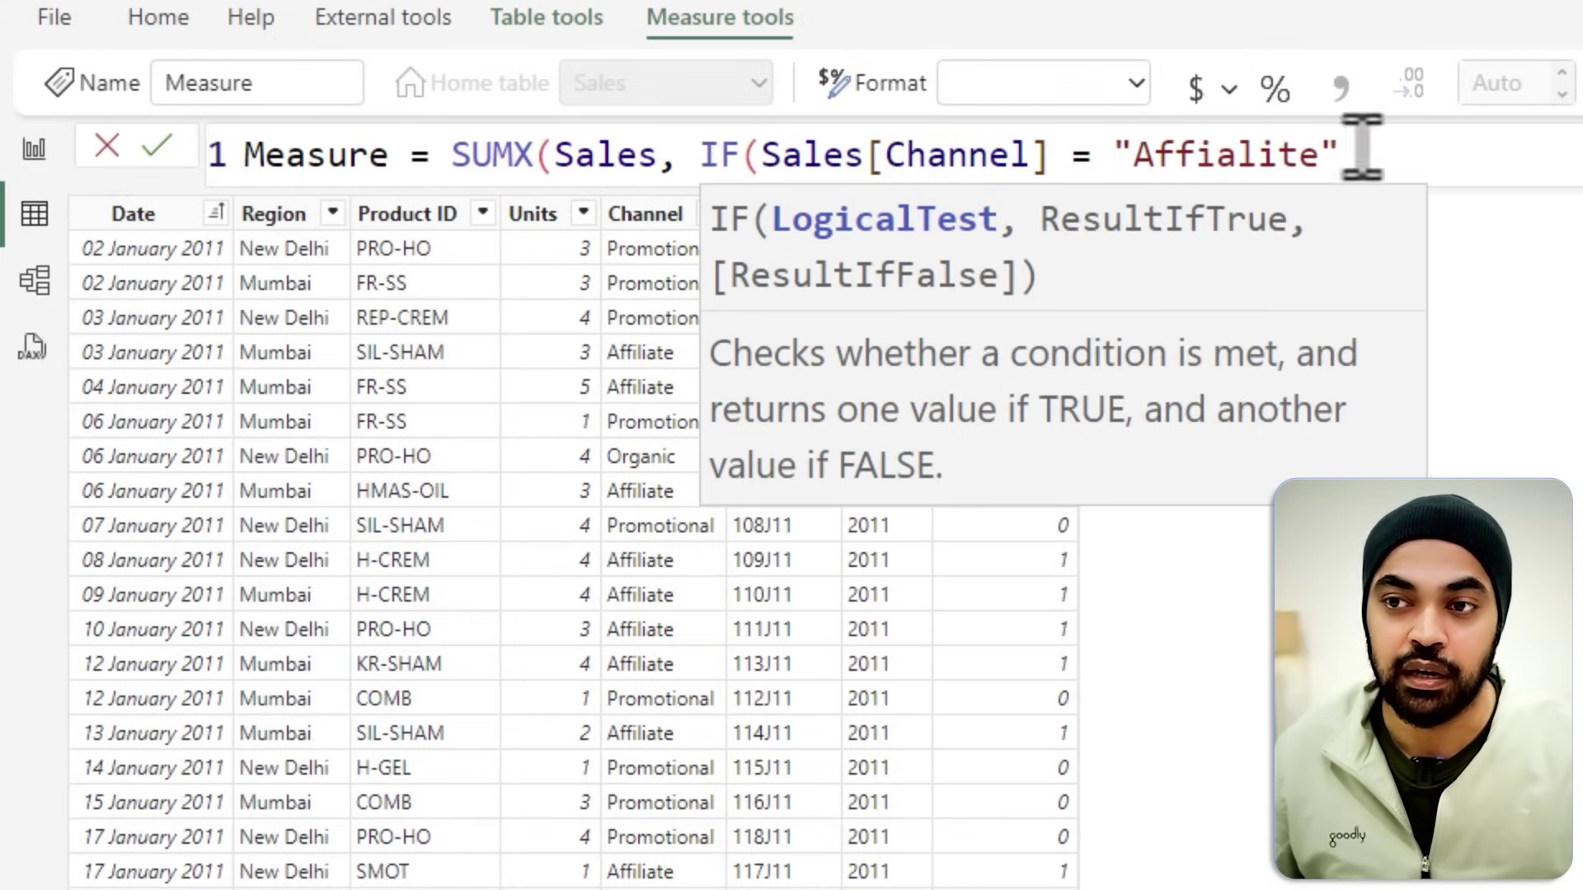
{"action": "double_click", "coordinate": [1274, 155]}
{"action": "type", "text": "Affiliate"}
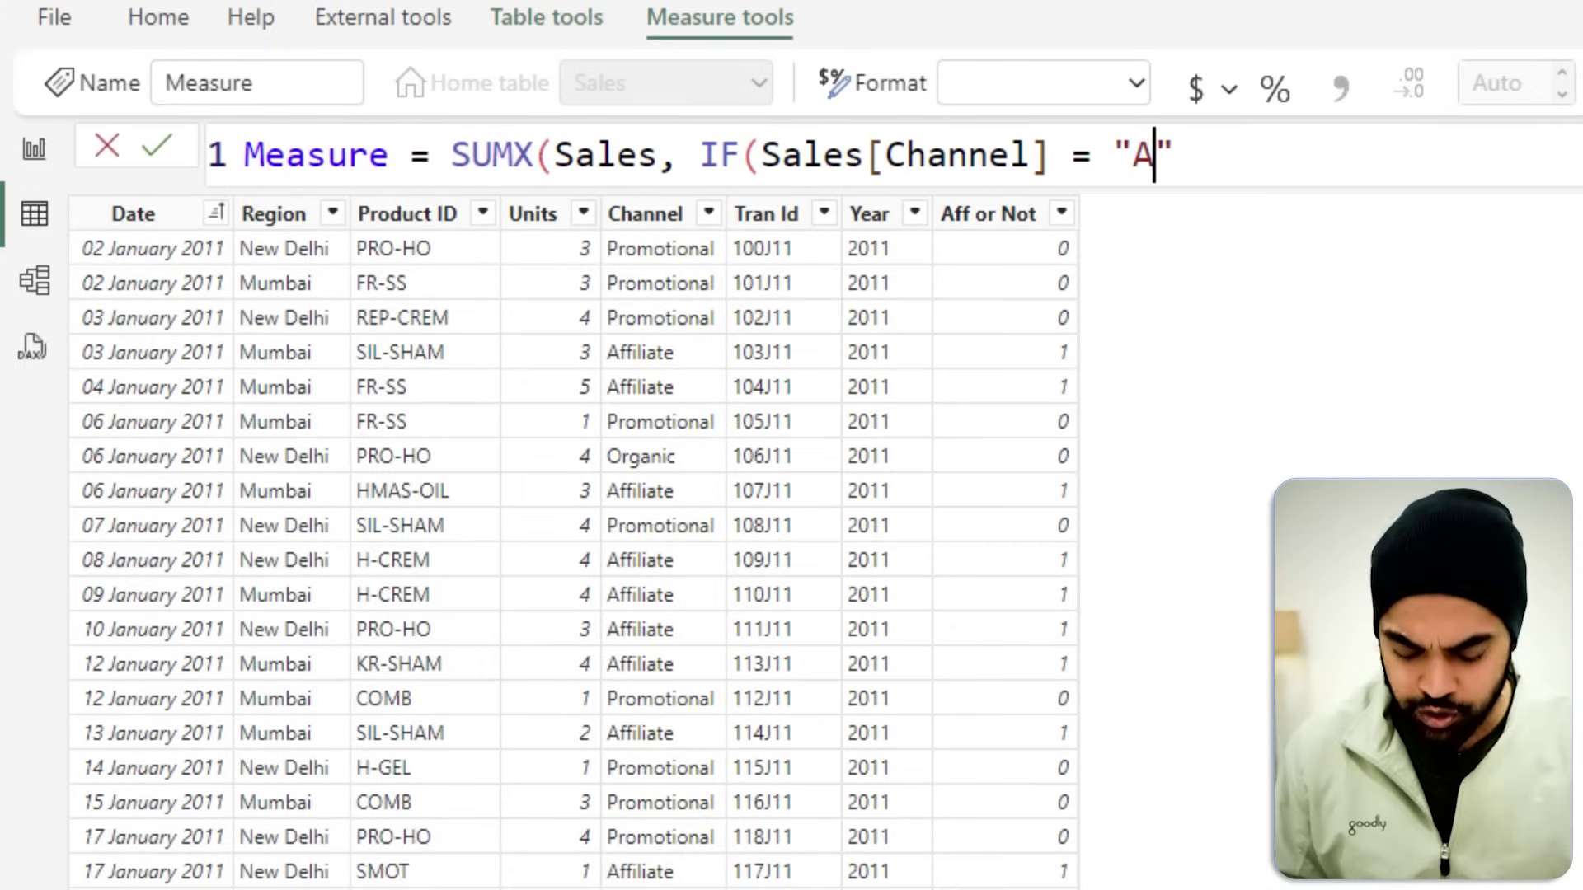
{"action": "key", "text": "BackSpace"}
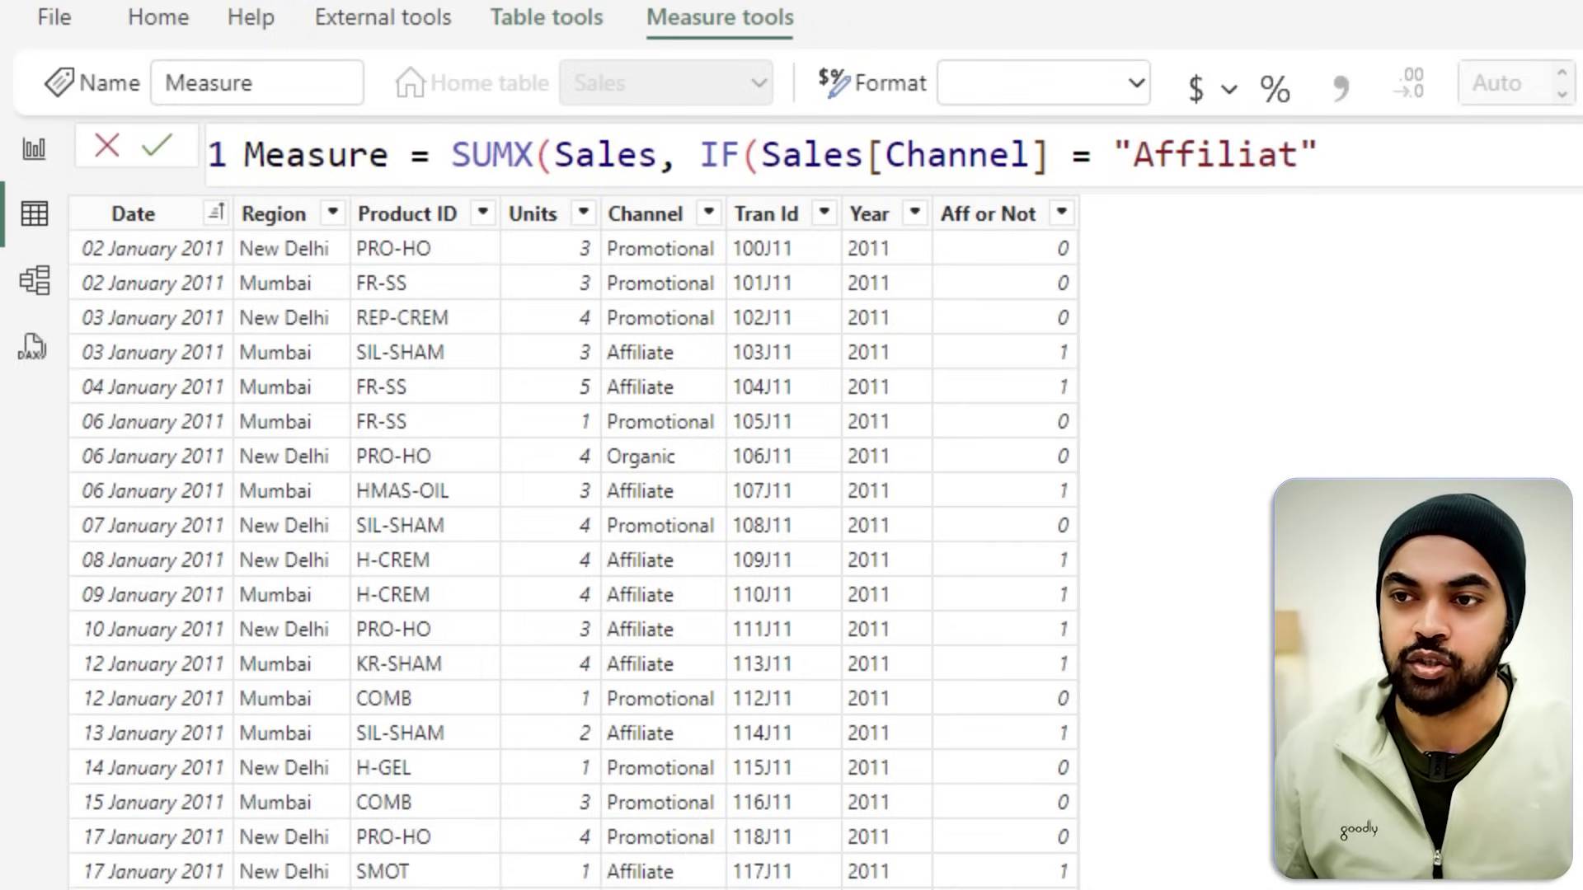
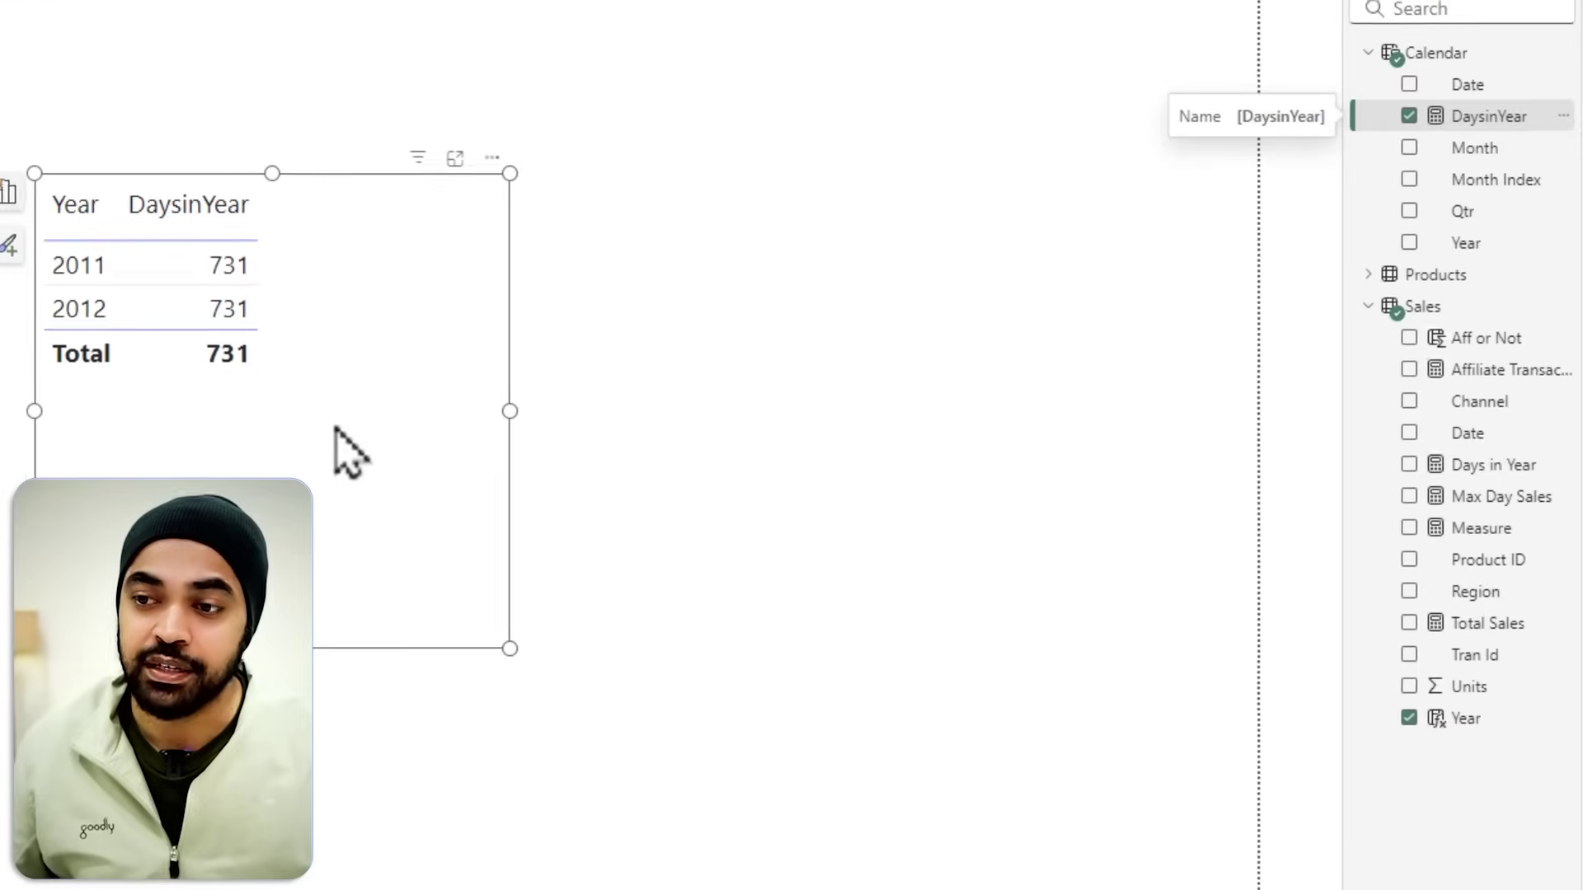
Switch to the model view and extend the Sales table card to examine its Year column and its relationship with Calendar
{"action": "left_click_drag", "start_coordinate": [1352, 39], "coordinate": [1526, 257]}
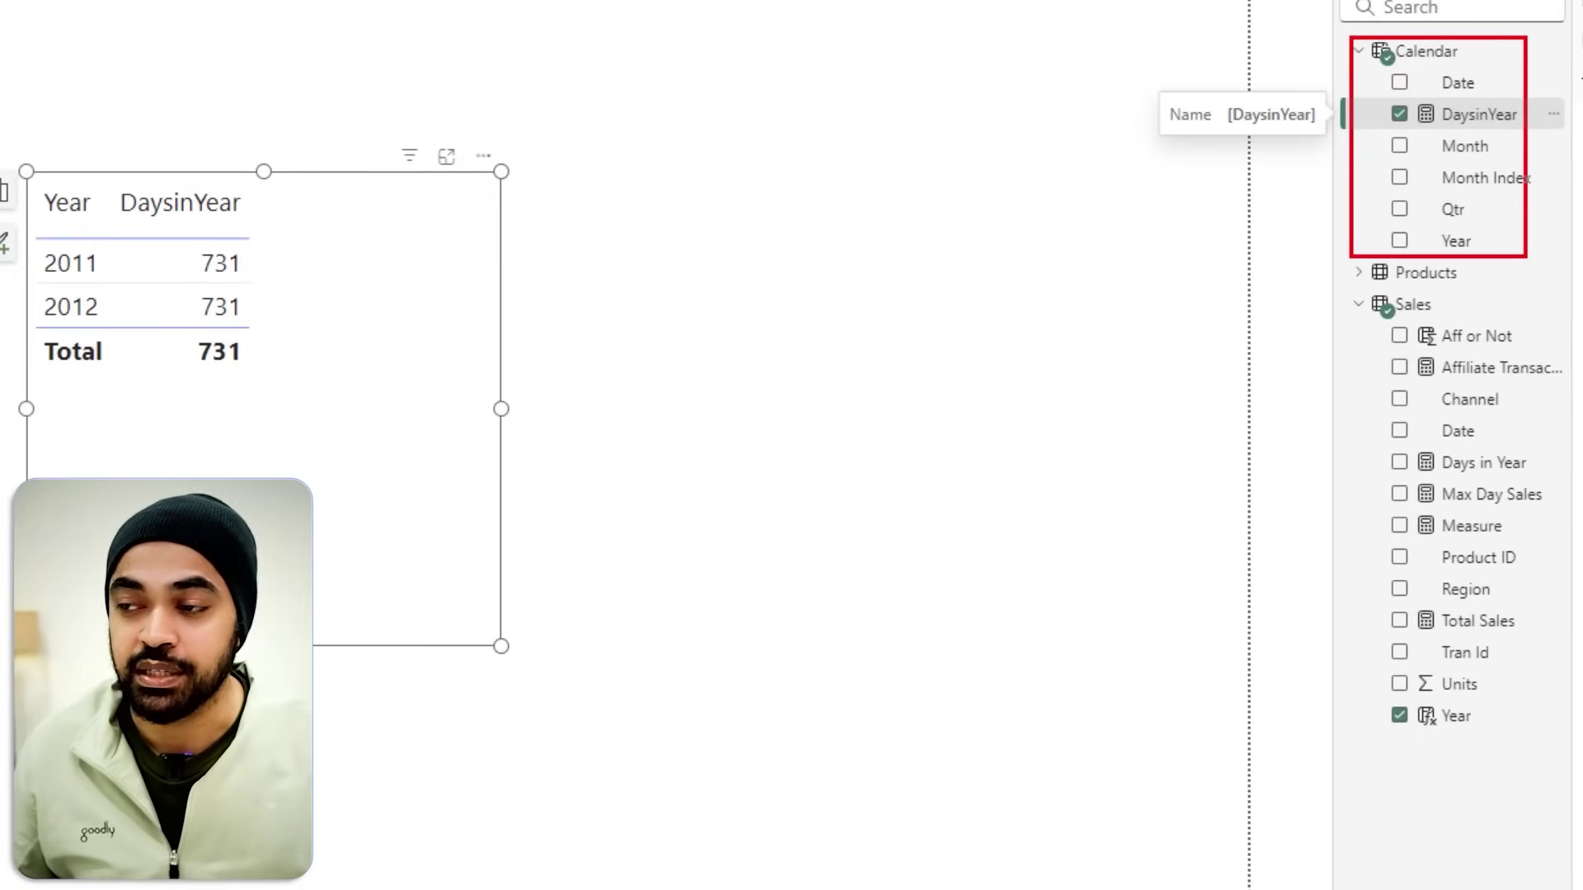
{"action": "mouse_move", "coordinate": [1494, 712]}
{"action": "left_mouse_down"}
{"action": "mouse_move", "coordinate": [1352, 698]}
{"action": "mouse_move", "coordinate": [1366, 750]}
{"action": "mouse_move", "coordinate": [1489, 743]}
{"action": "mouse_move", "coordinate": [1488, 709]}
{"action": "left_mouse_up"}
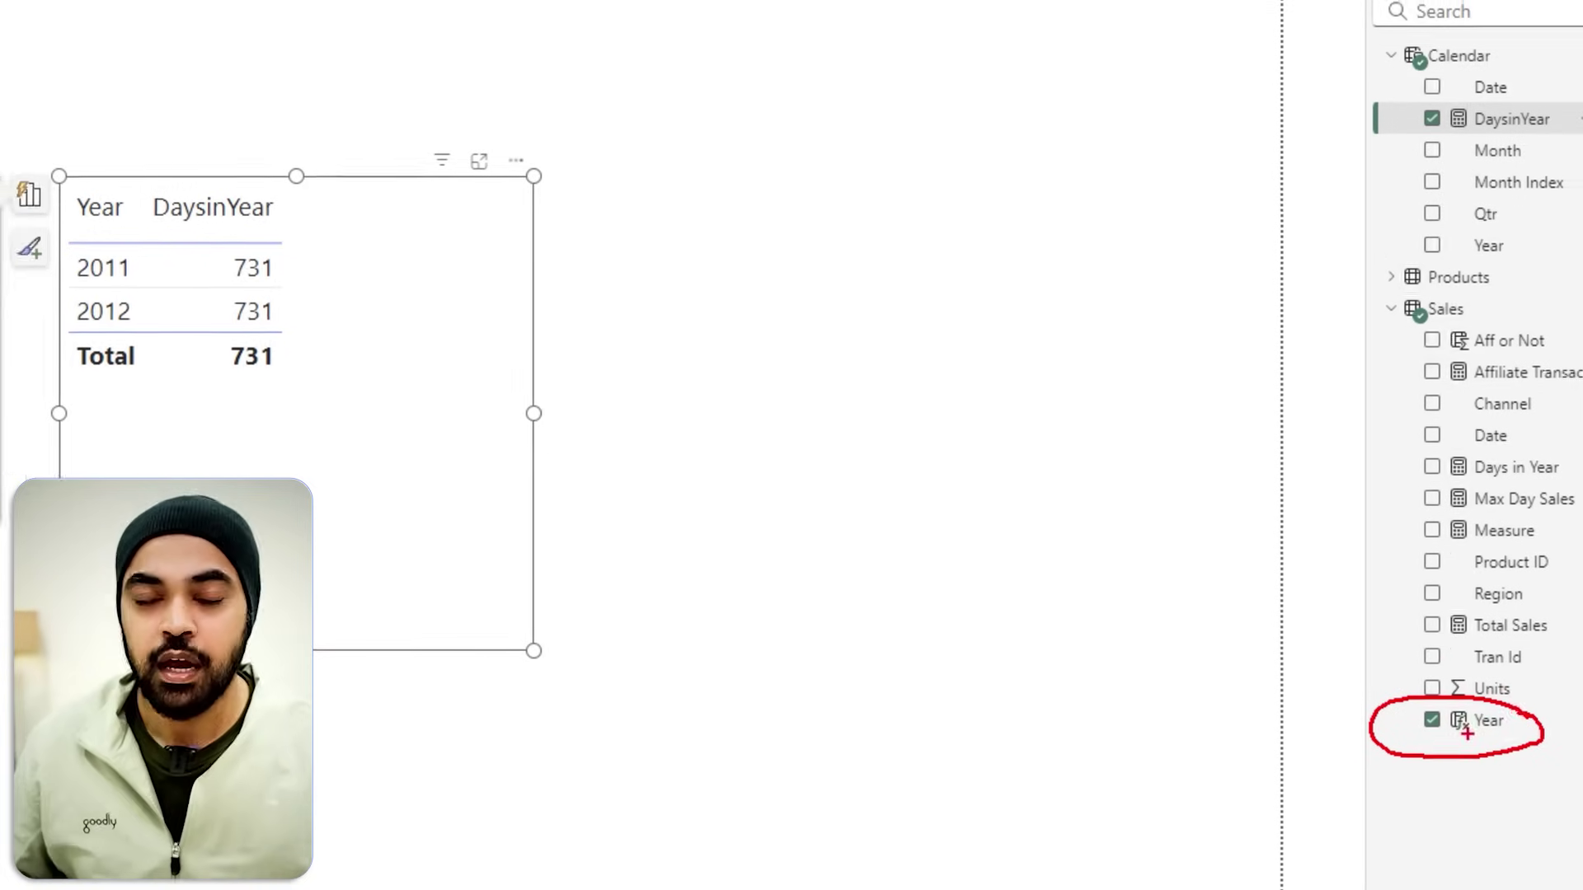
{"action": "left_click", "coordinate": [27, 193]}
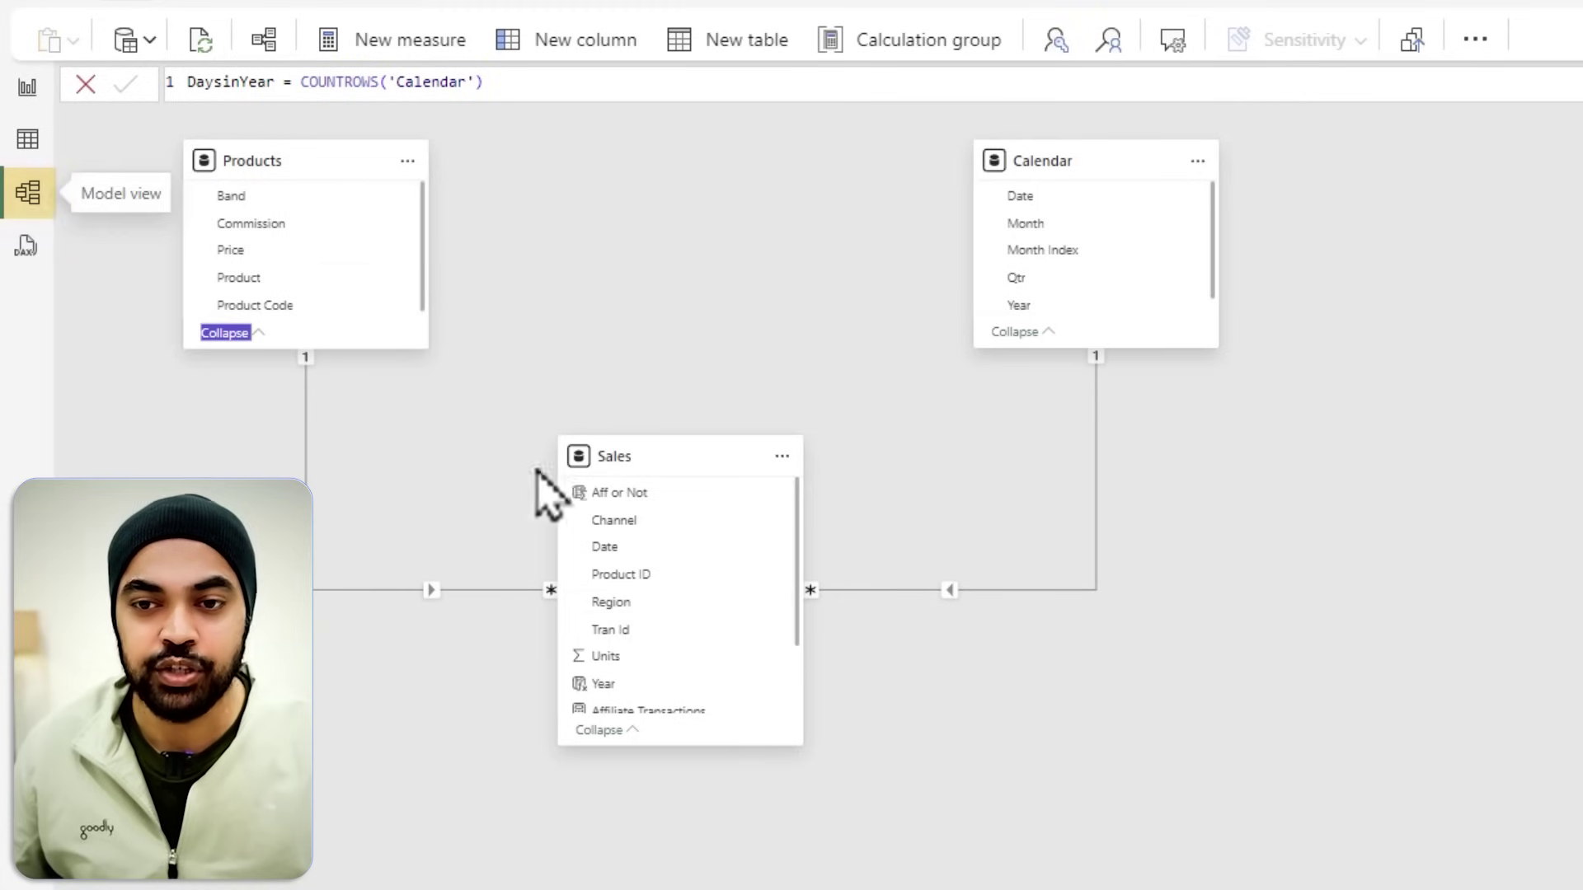
{"action": "left_click_drag", "start_coordinate": [685, 746], "coordinate": [690, 853]}
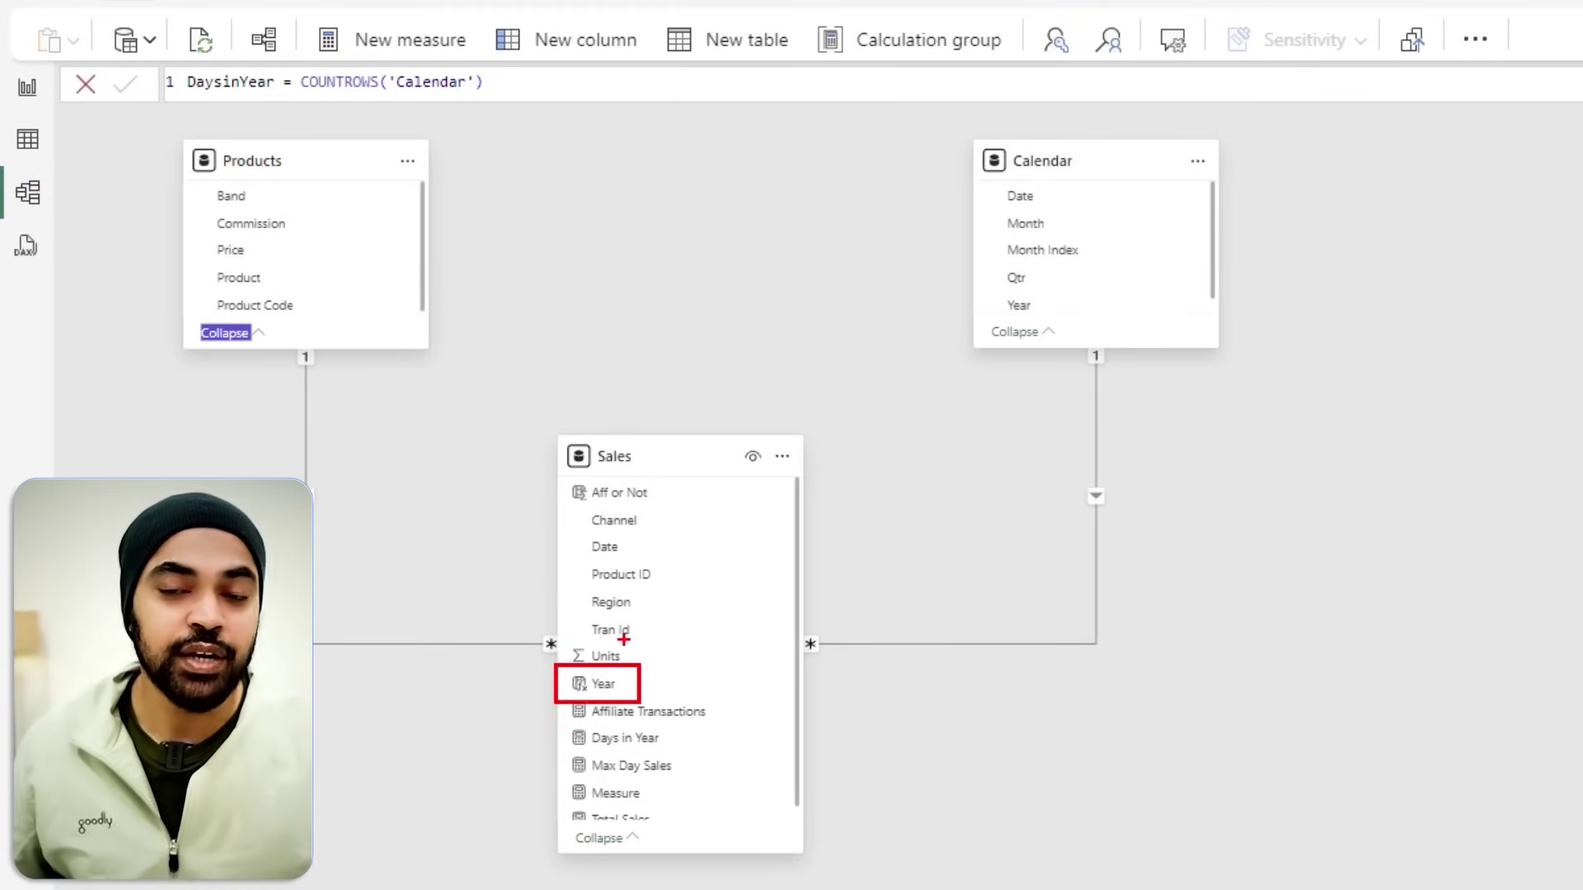
{"action": "mouse_move", "coordinate": [1076, 132]}
{"action": "left_mouse_down"}
{"action": "mouse_move", "coordinate": [939, 149]}
{"action": "mouse_move", "coordinate": [894, 282]}
{"action": "mouse_move", "coordinate": [998, 341]}
{"action": "mouse_move", "coordinate": [1162, 276]}
{"action": "mouse_move", "coordinate": [1068, 137]}
{"action": "left_mouse_up"}
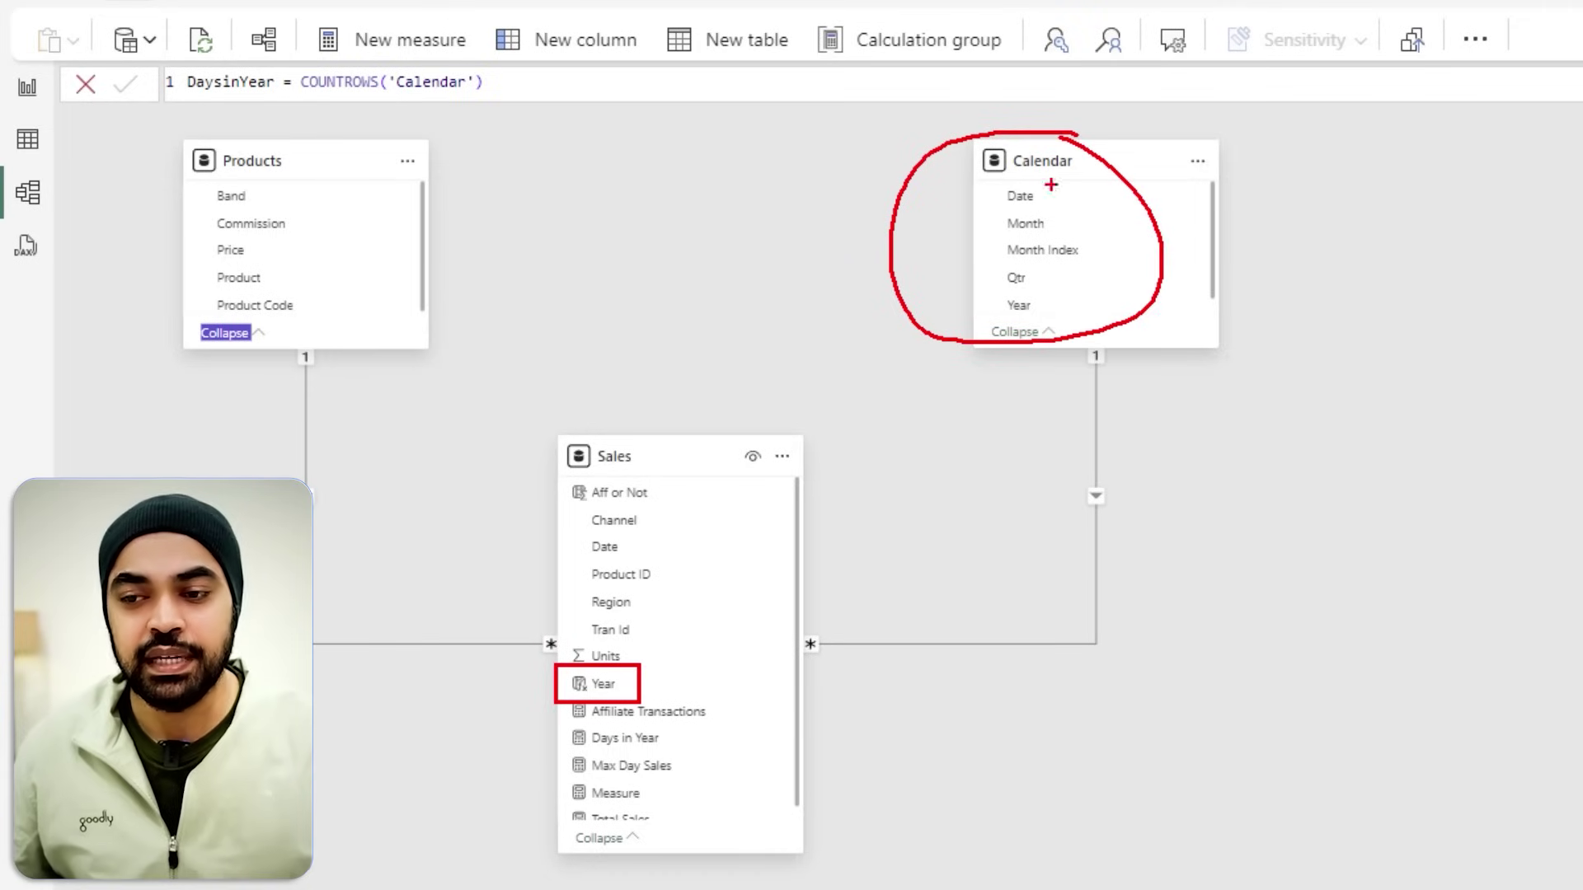
{"action": "left_click_drag", "start_coordinate": [789, 619], "coordinate": [1005, 617]}
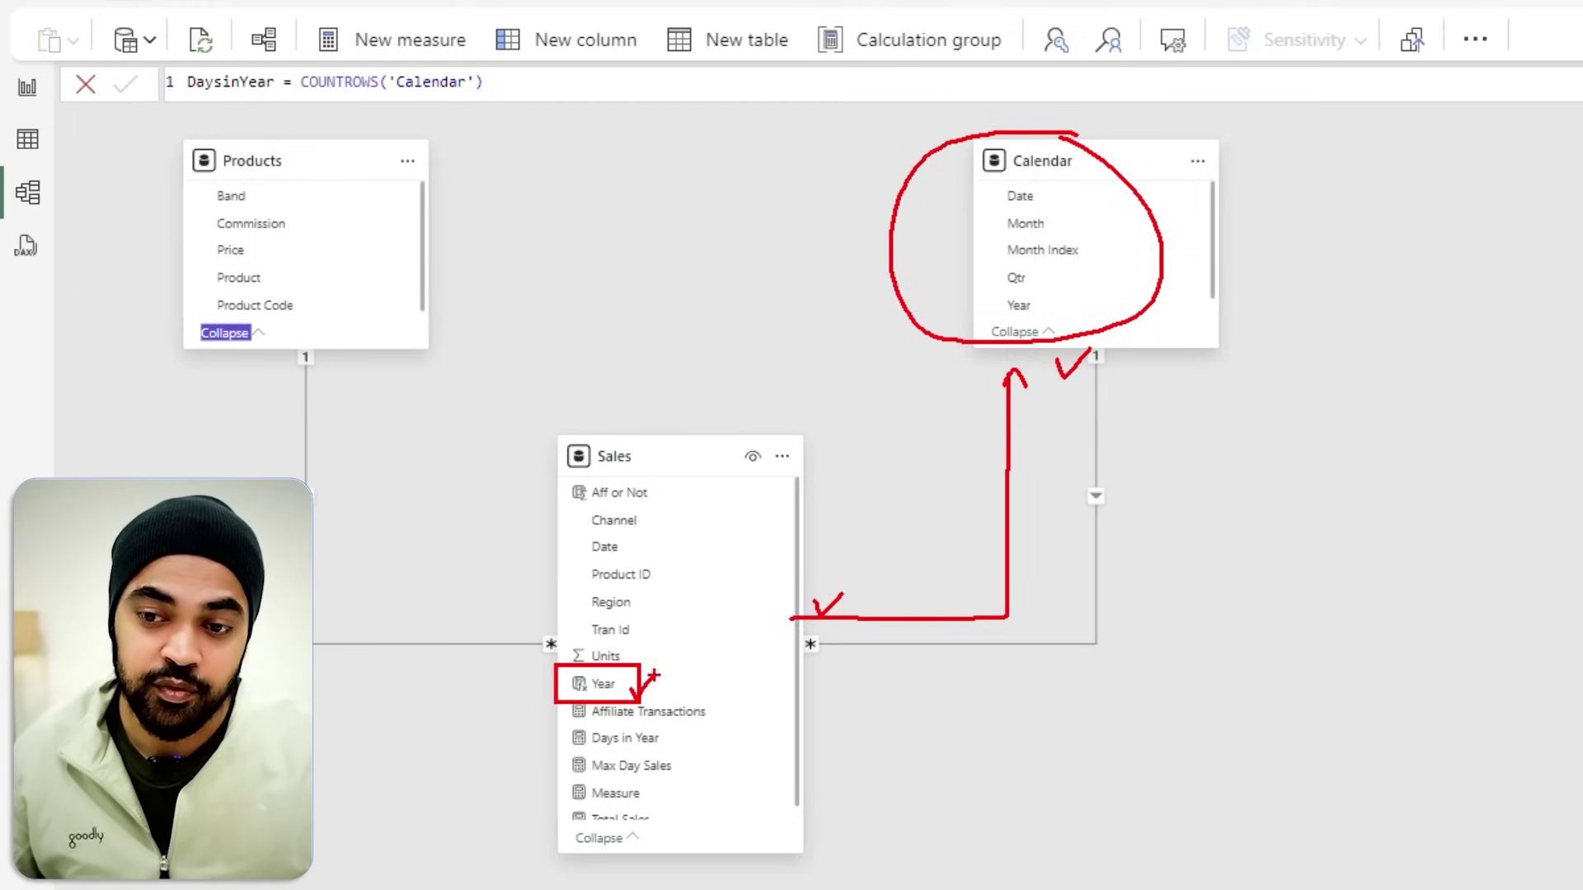
{"action": "left_click_drag", "start_coordinate": [1175, 192], "coordinate": [1219, 240]}
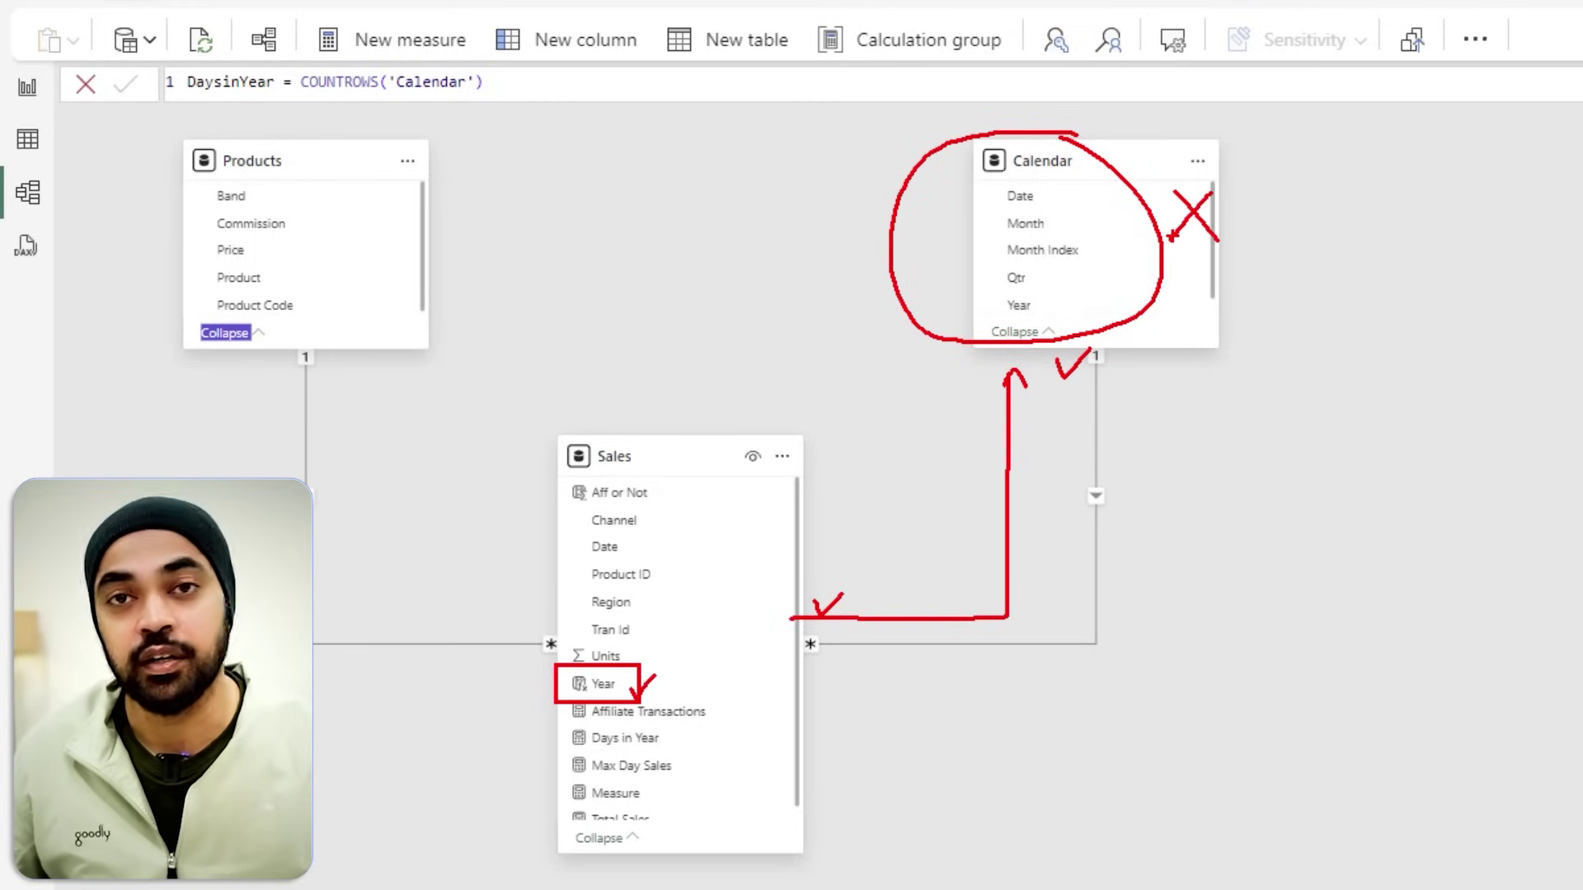
{"action": "key", "text": "Escape"}
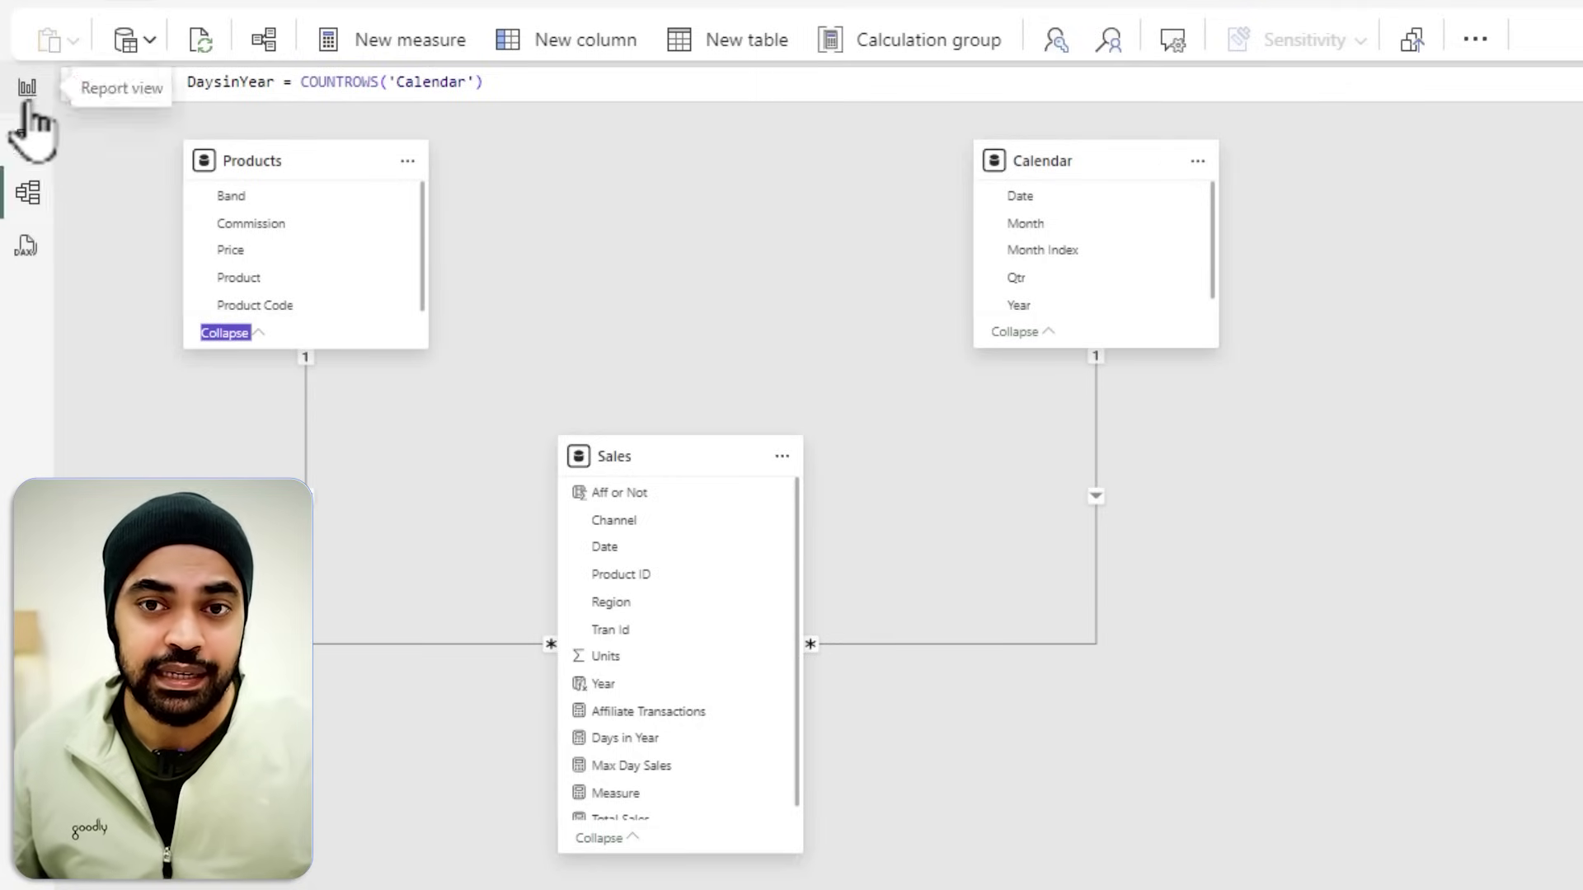
Back in the report view, remove DaysinYear from the table visual and replace the Sales Year column with Calendar's Year column
{"action": "left_click", "coordinate": [28, 89]}
{"action": "left_click", "coordinate": [1206, 607]}
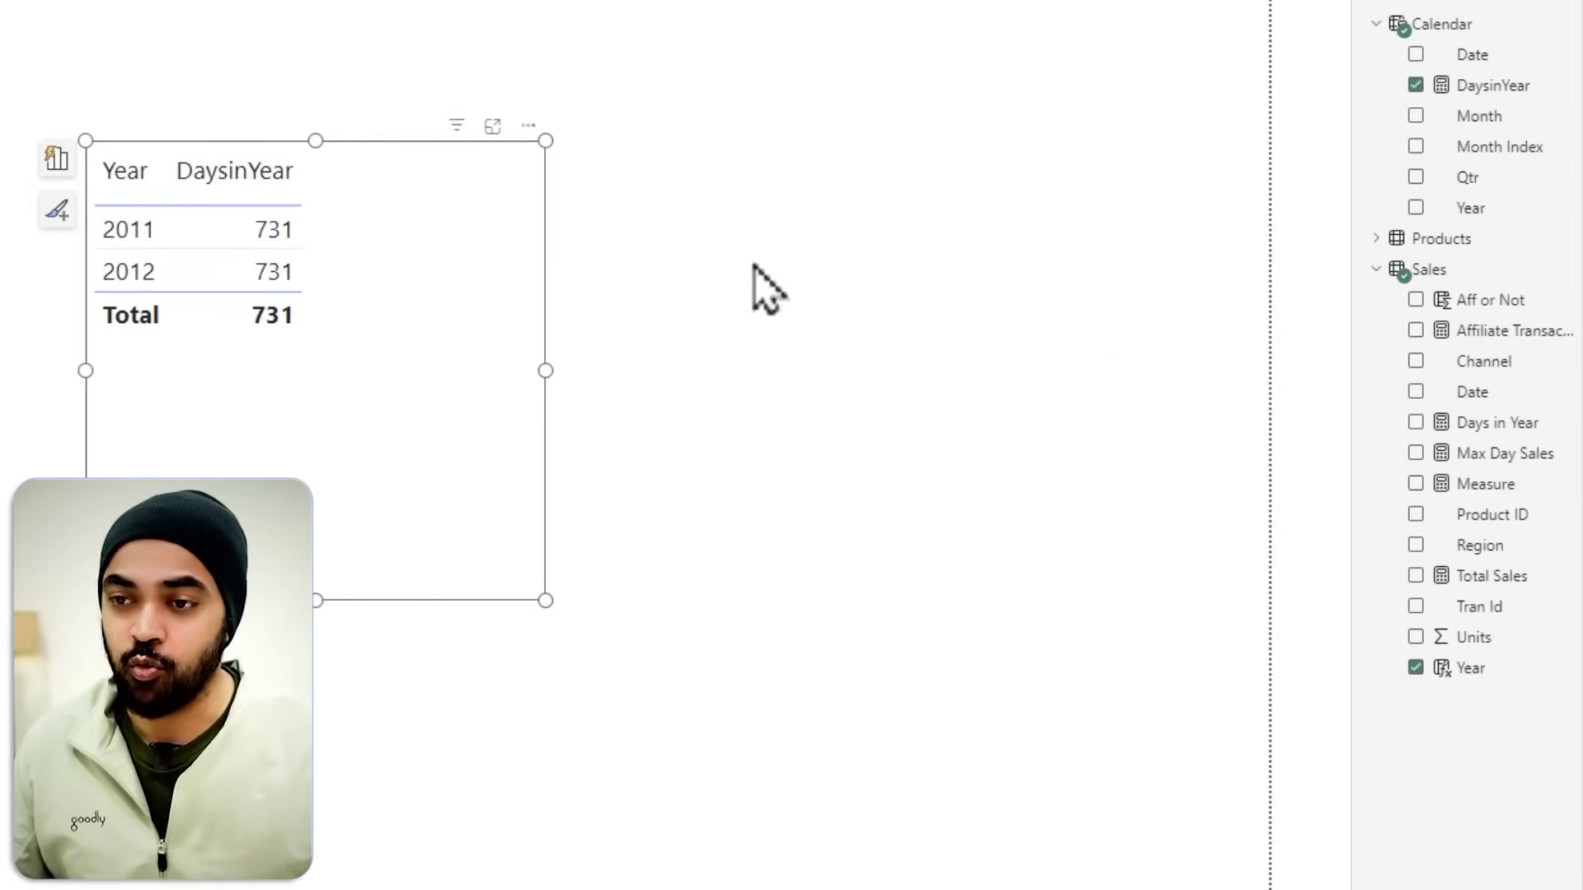
{"action": "left_click", "coordinate": [1423, 87]}
{"action": "left_click_drag", "start_coordinate": [1426, 210], "coordinate": [209, 381]}
{"action": "left_click", "coordinate": [93, 155]}
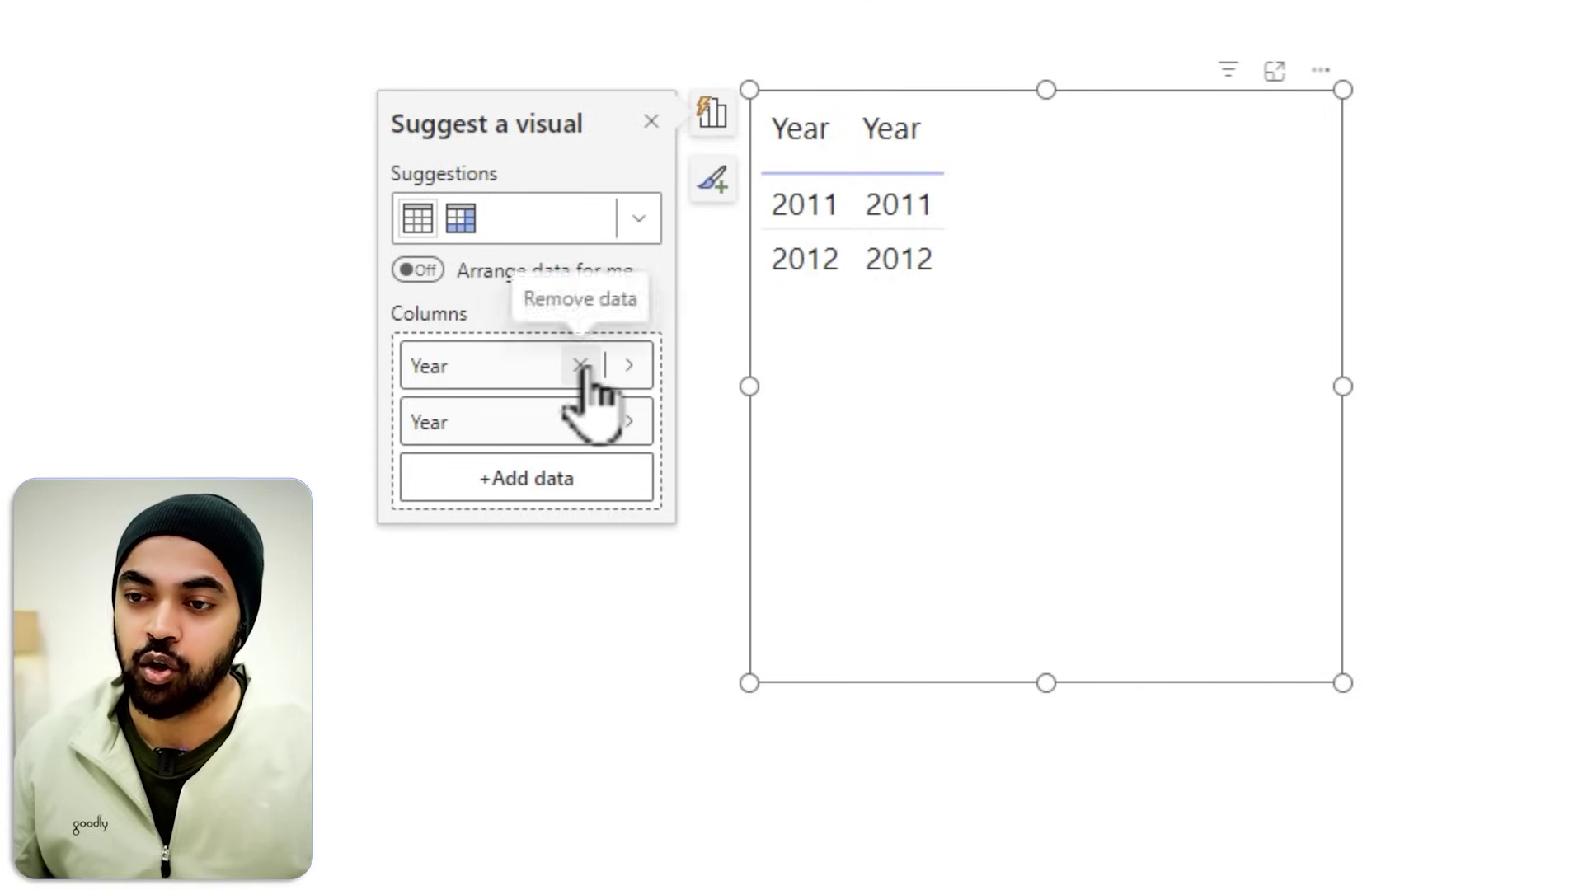
{"action": "left_click", "coordinate": [580, 365]}
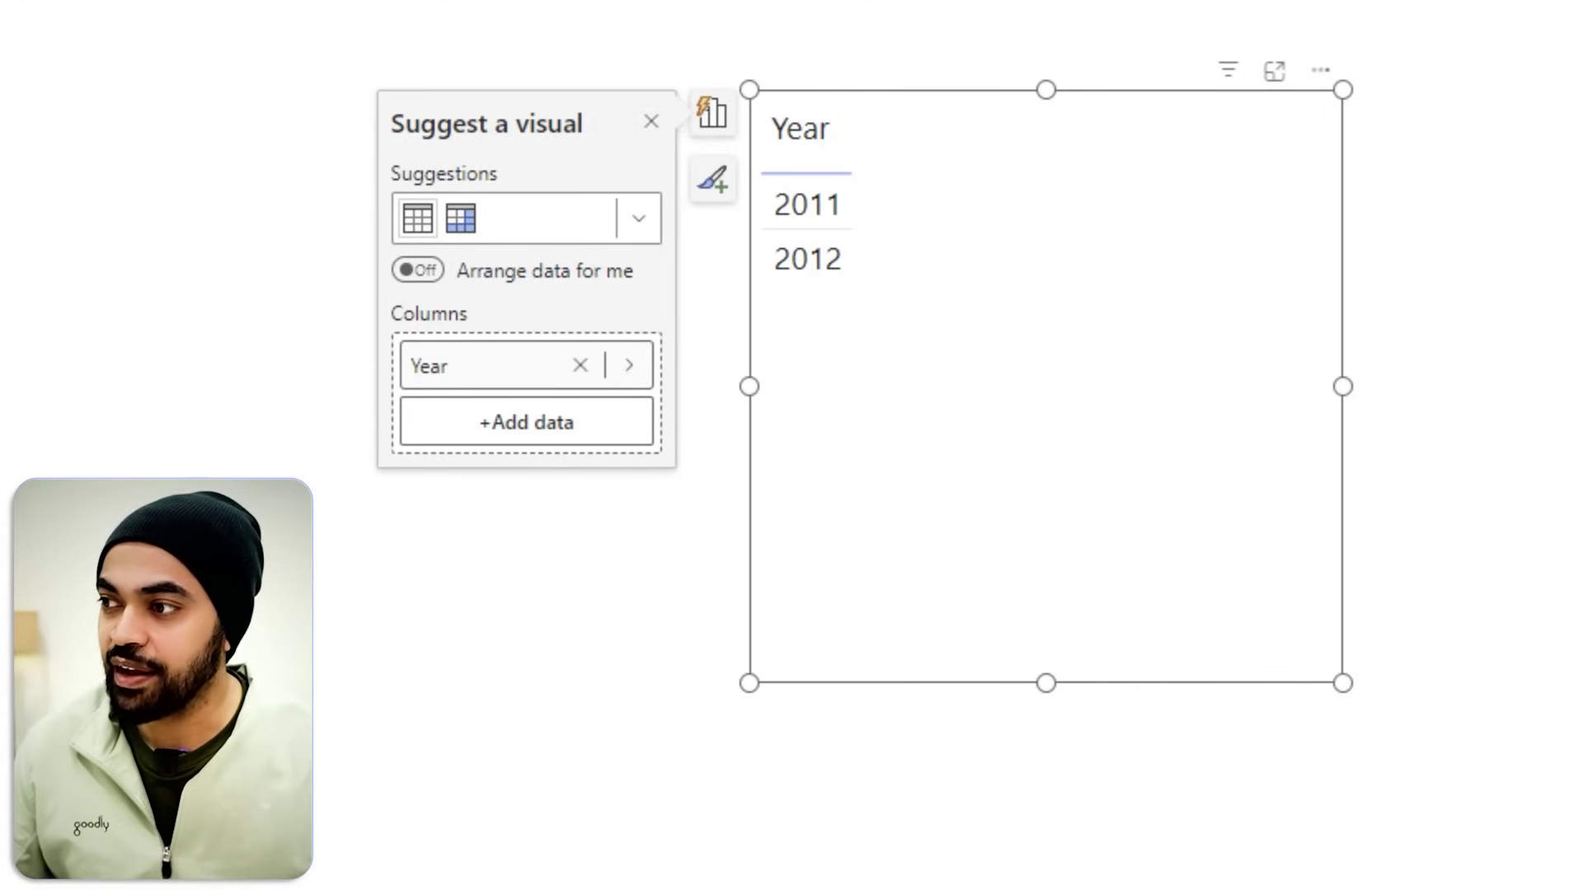
{"action": "left_click_drag", "start_coordinate": [1574, 215], "coordinate": [1151, 338]}
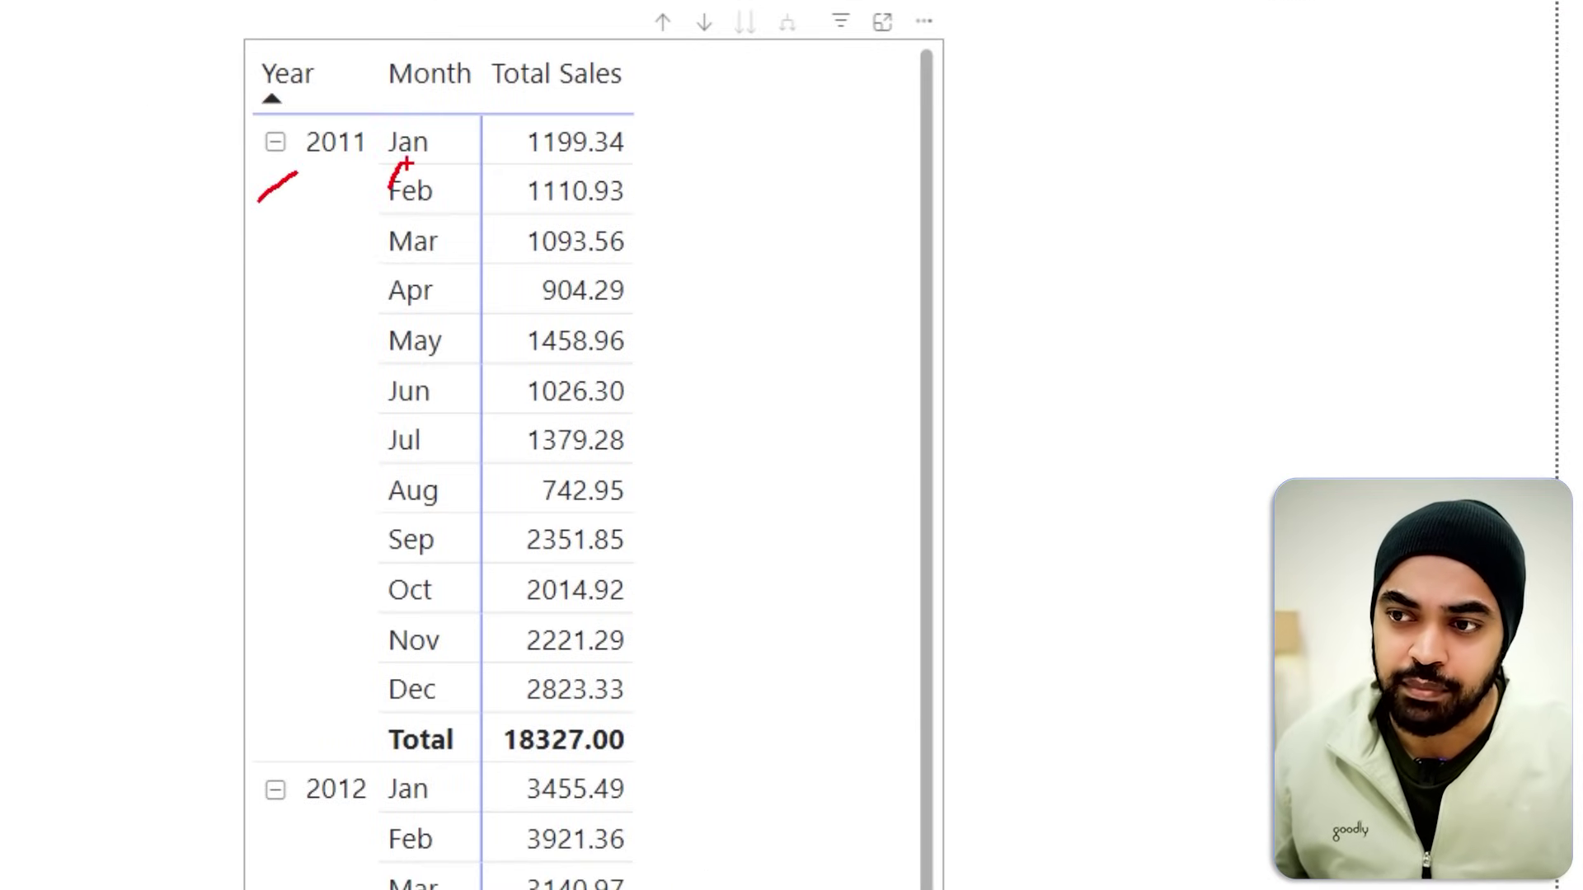
Review the monthly Total Sales values for 2011 in the matrix, marking the Year and Month combinations
{"action": "mouse_move", "coordinate": [667, 108]}
{"action": "left_mouse_down"}
{"action": "mouse_move", "coordinate": [655, 397]}
{"action": "mouse_move", "coordinate": [676, 657]}
{"action": "left_mouse_up"}
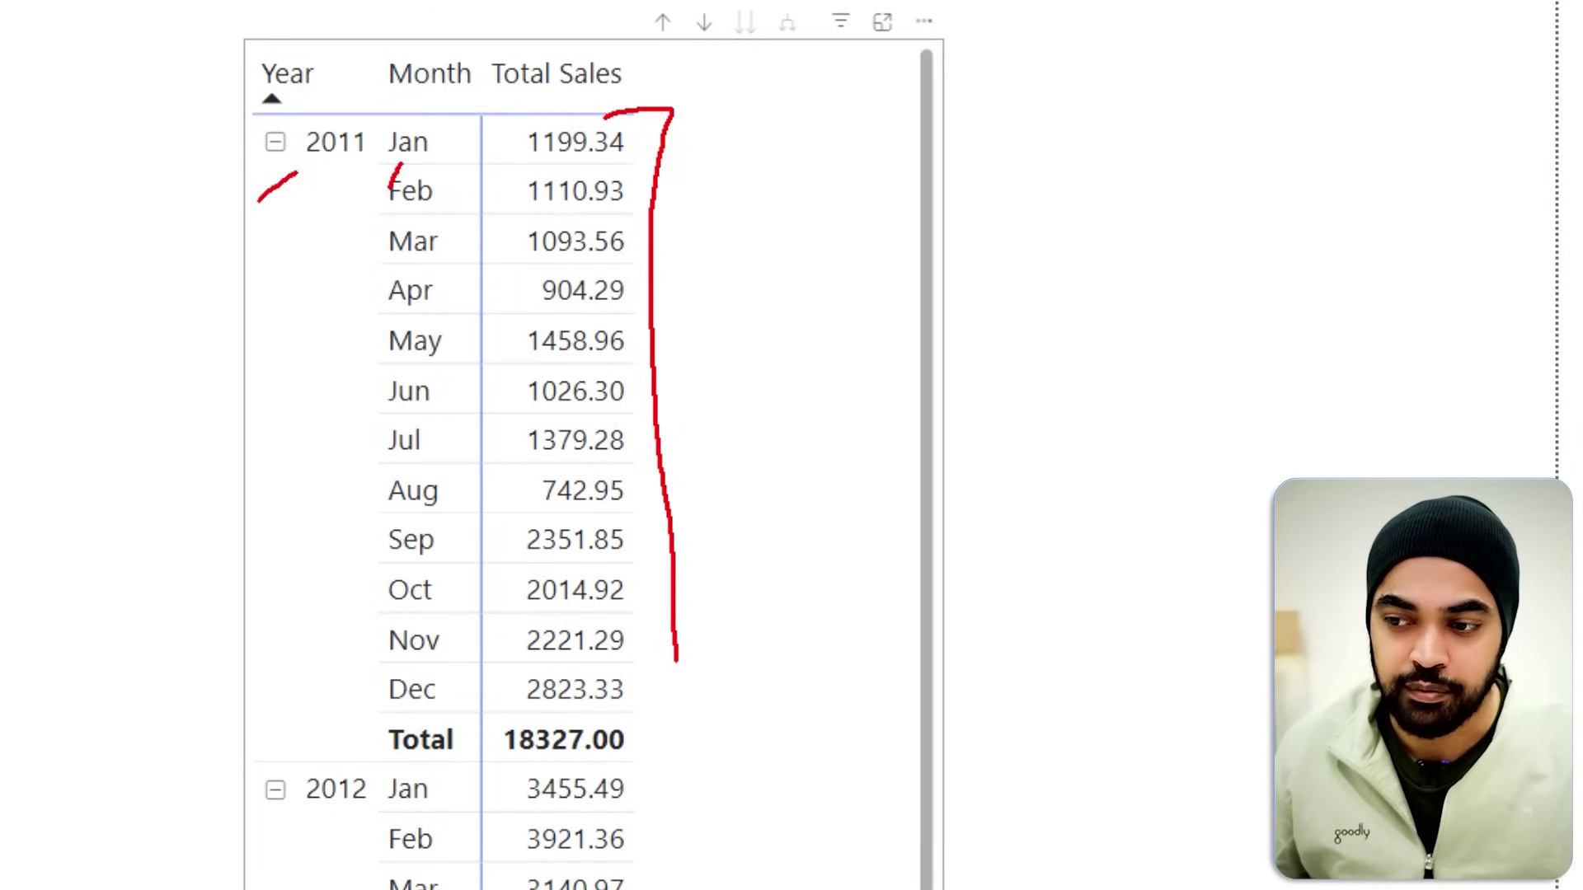
{"action": "key", "text": "Escape"}
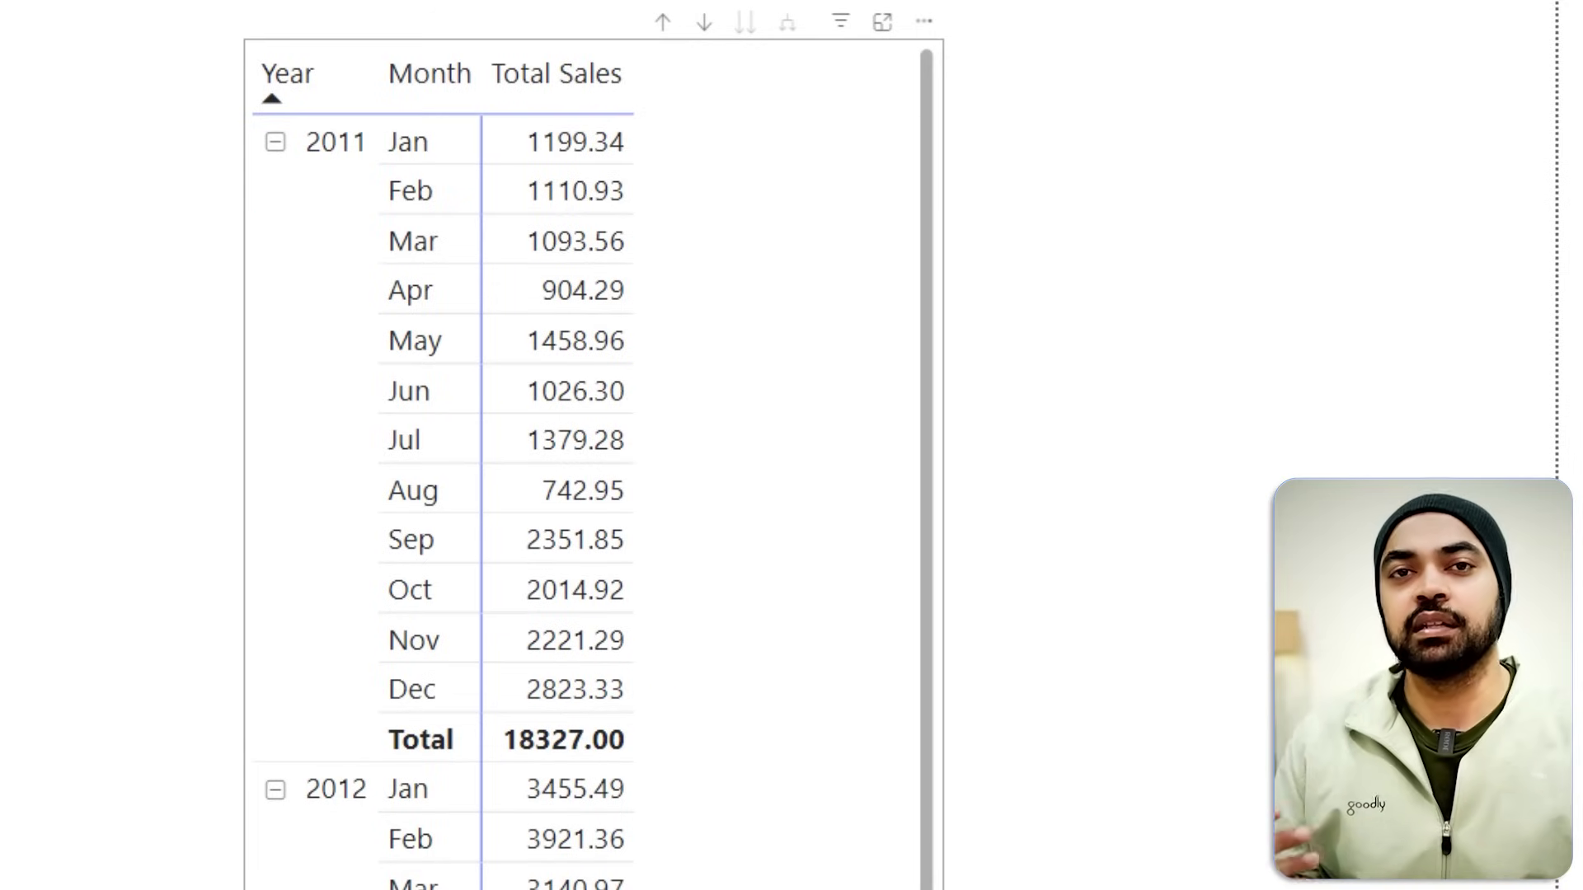
{"action": "scroll", "coordinate": [861, 515], "scroll_direction": "down", "scroll_amount": 2}
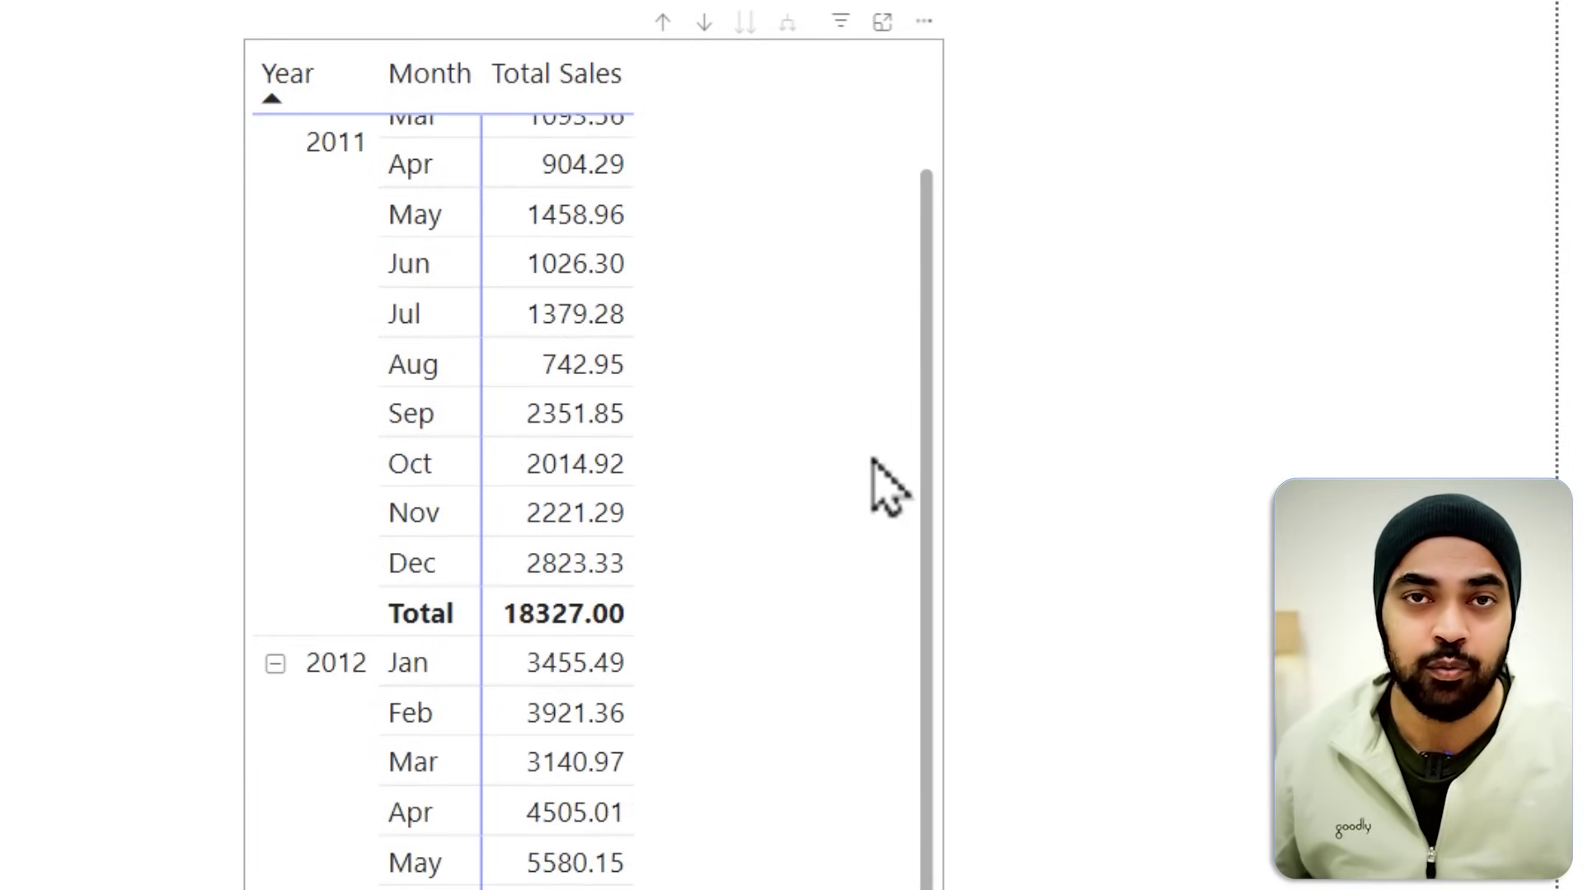
{"action": "scroll", "coordinate": [672, 272], "scroll_direction": "up", "scroll_amount": 2}
Mark the January 2011 sales and the 2011 total in the matrix, crossing out the months to compare their filter contexts
{"action": "key", "text": "ctrl+2"}
{"action": "left_click_drag", "start_coordinate": [487, 108], "coordinate": [645, 169]}
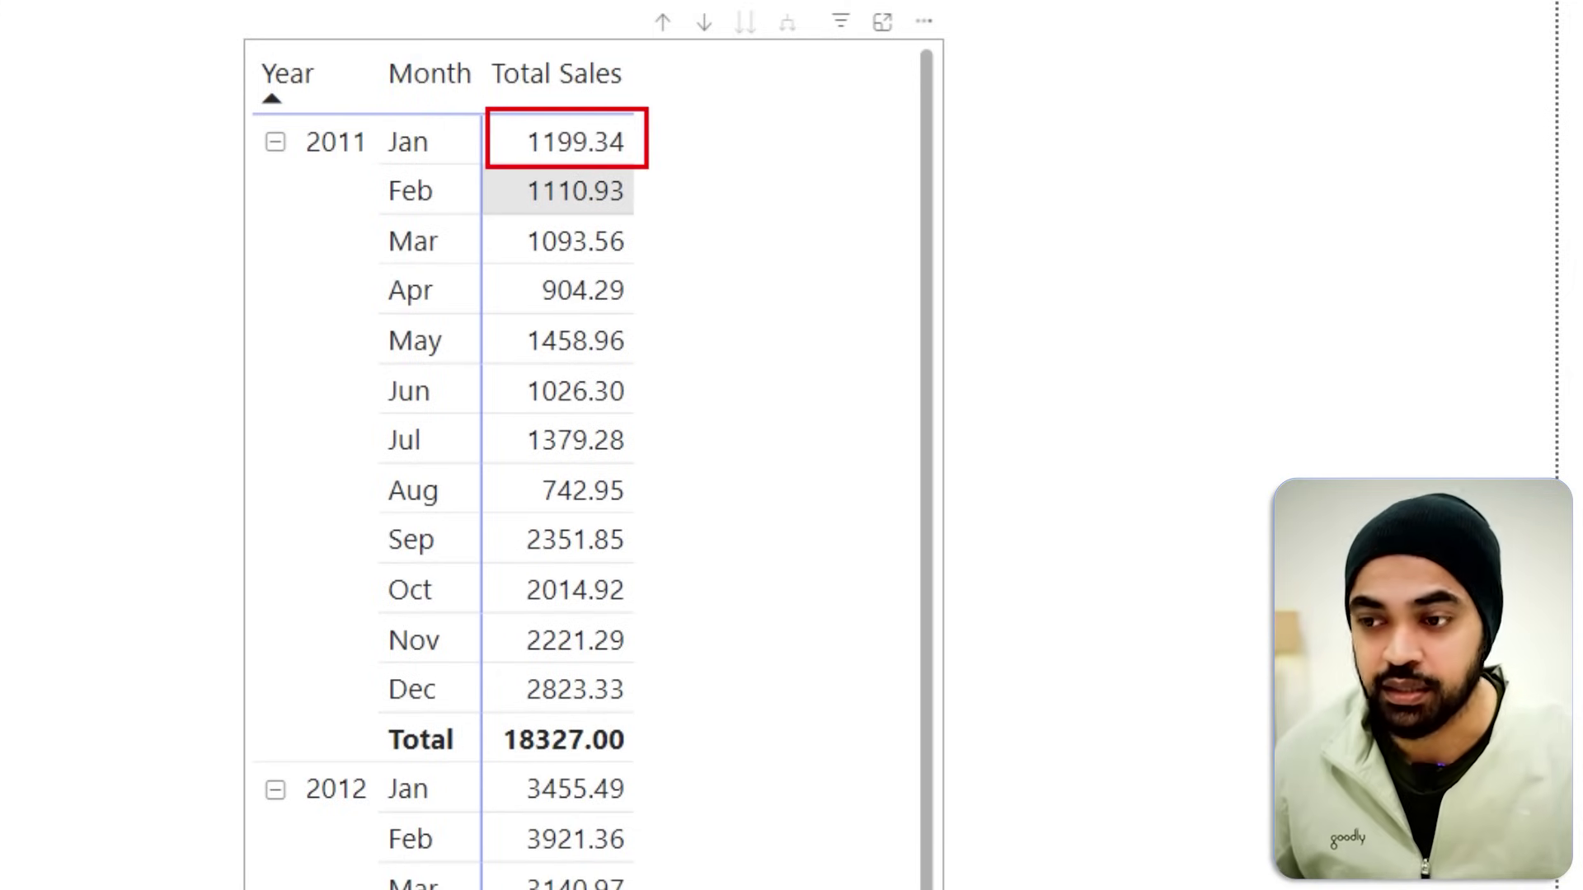
{"action": "mouse_move", "coordinate": [487, 709]}
{"action": "left_mouse_down"}
{"action": "mouse_move", "coordinate": [581, 764]}
{"action": "mouse_move", "coordinate": [641, 770]}
{"action": "left_mouse_up"}
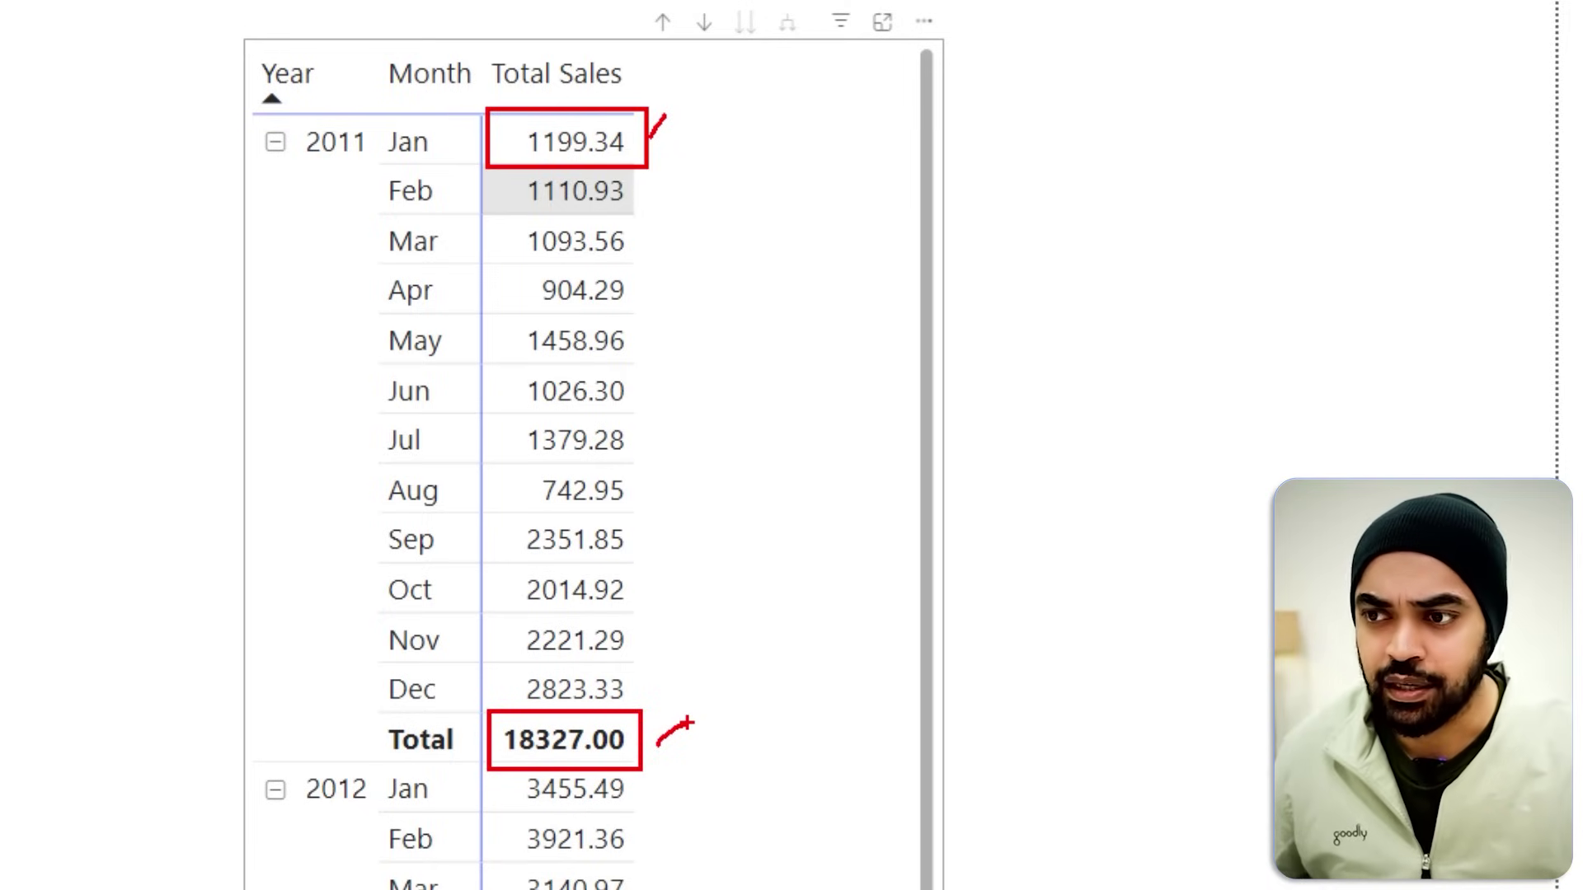
{"action": "key", "text": "Escape"}
{"action": "mouse_move", "coordinate": [391, 107]}
{"action": "left_mouse_down"}
{"action": "mouse_move", "coordinate": [433, 305]}
{"action": "mouse_move", "coordinate": [477, 713]}
{"action": "mouse_move", "coordinate": [436, 594]}
{"action": "mouse_move", "coordinate": [468, 195]}
{"action": "left_mouse_up"}
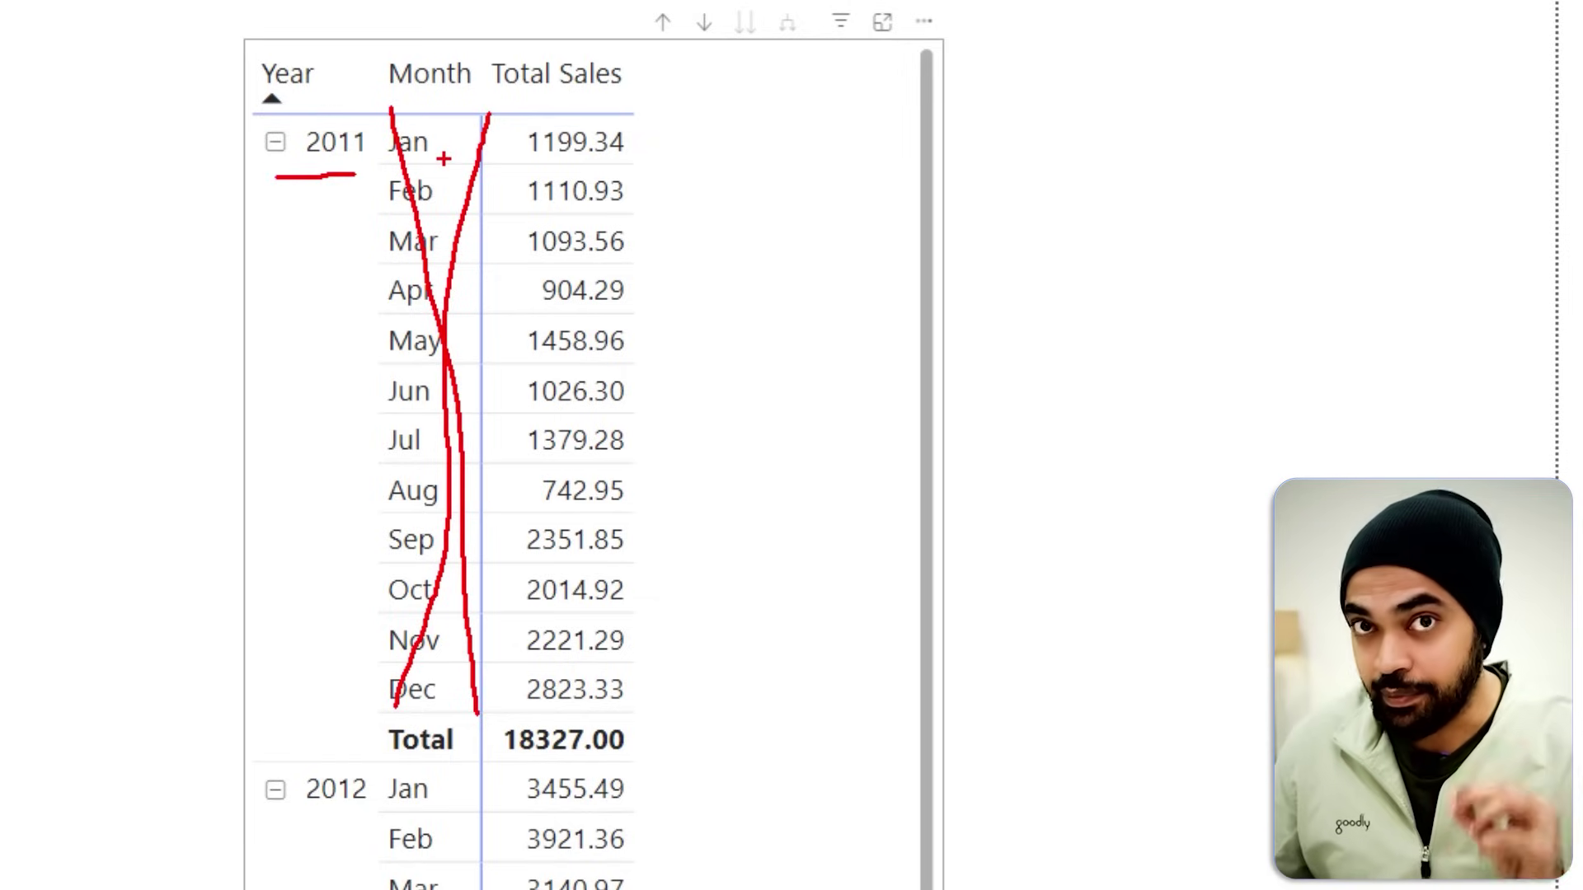
{"action": "mouse_move", "coordinate": [637, 723]}
{"action": "left_mouse_down"}
{"action": "mouse_move", "coordinate": [484, 753]}
{"action": "mouse_move", "coordinate": [586, 762]}
{"action": "mouse_move", "coordinate": [657, 727]}
{"action": "left_mouse_up"}
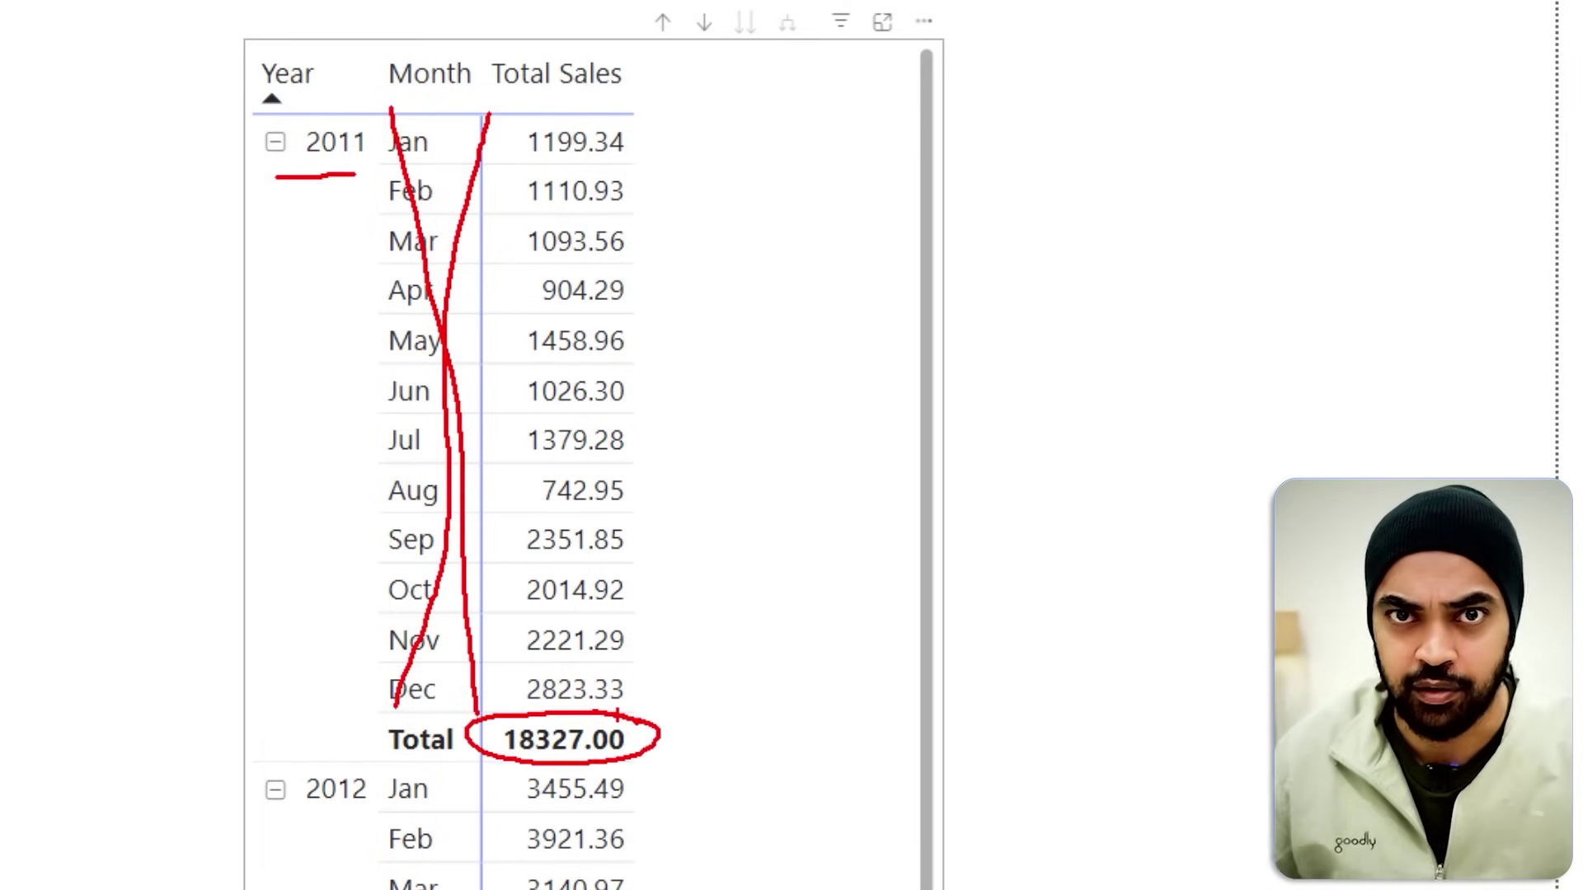
{"action": "key", "text": "Escape"}
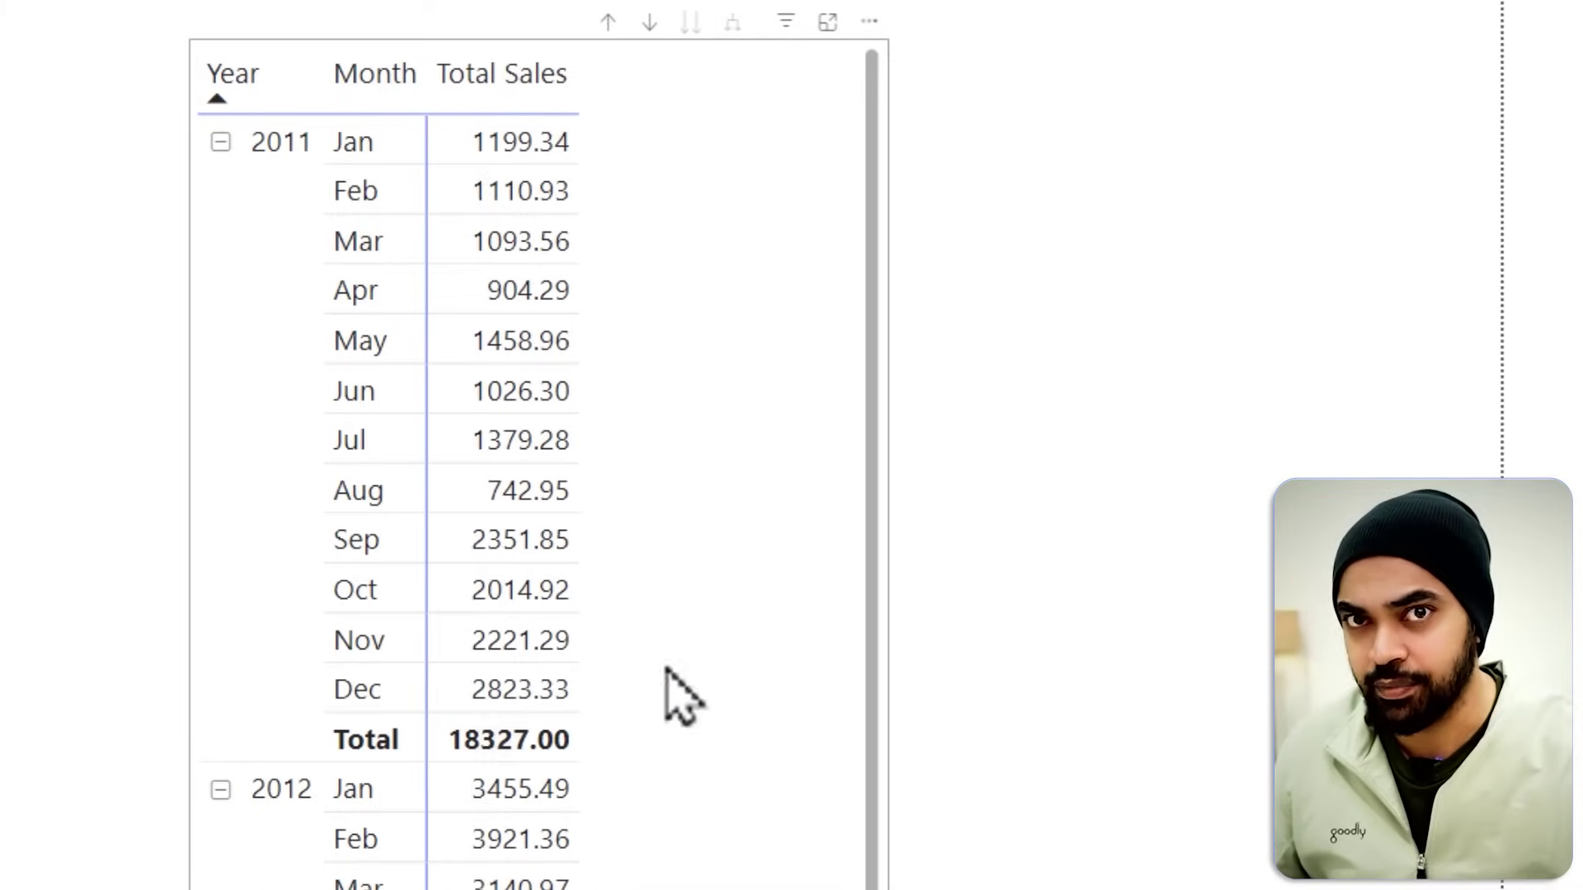
Create a new measure in the Sales table and name it Contribution
{"action": "right_click", "coordinate": [1335, 285]}
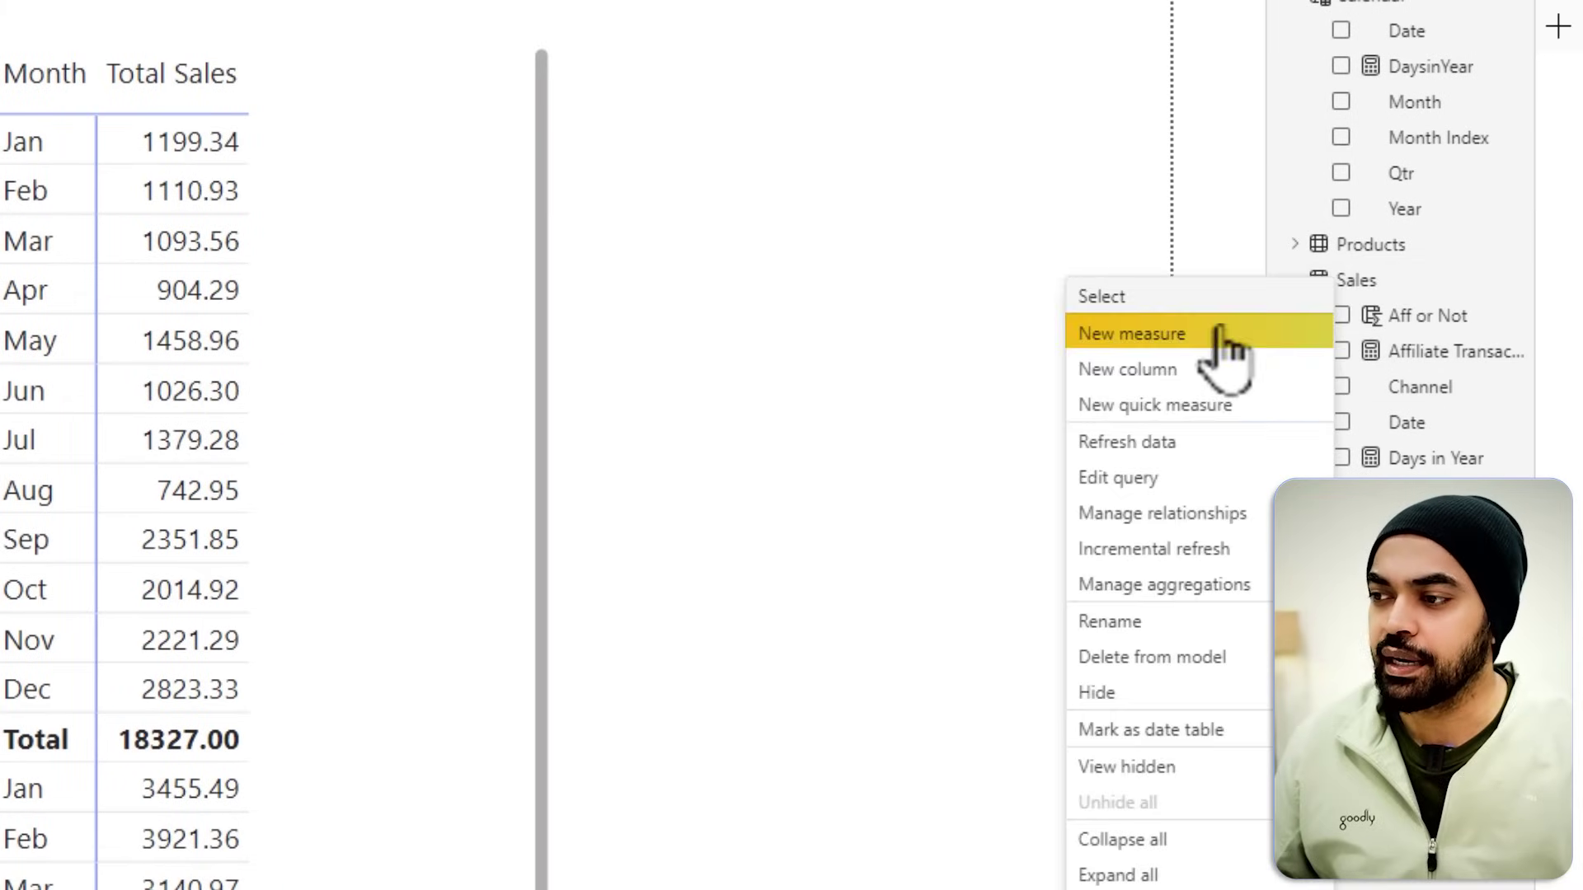
{"action": "left_click", "coordinate": [1220, 334]}
{"action": "type", "text": "COn"}
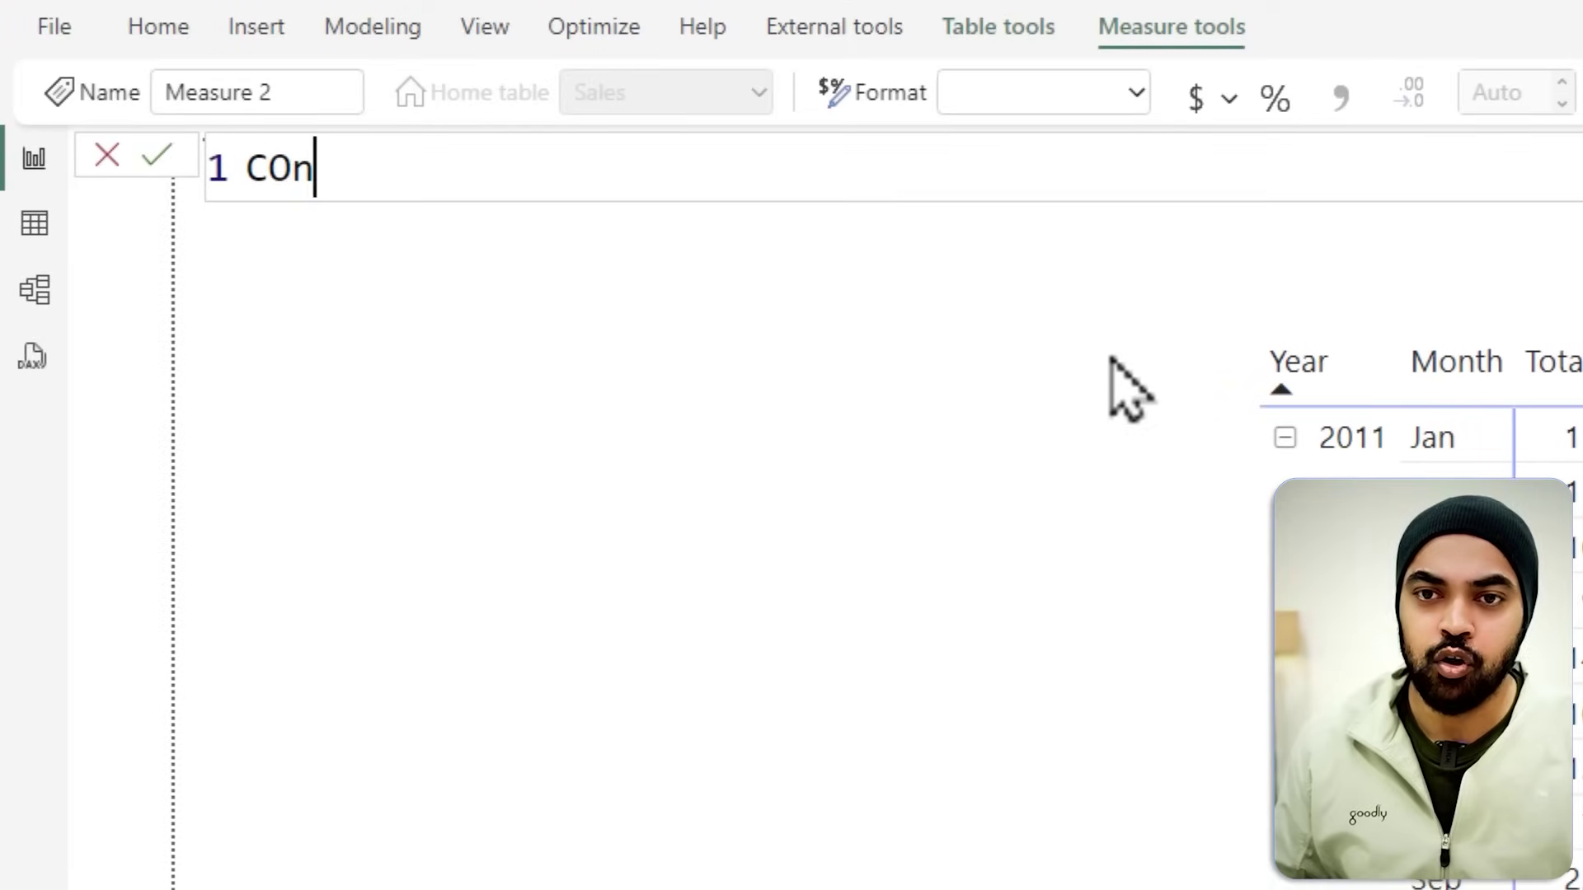
{"action": "key", "text": "BackSpace"}
{"action": "key", "text": "BackSpace"}
{"action": "type", "text": "ontribution ="}
{"action": "key", "text": "shift+Return"}
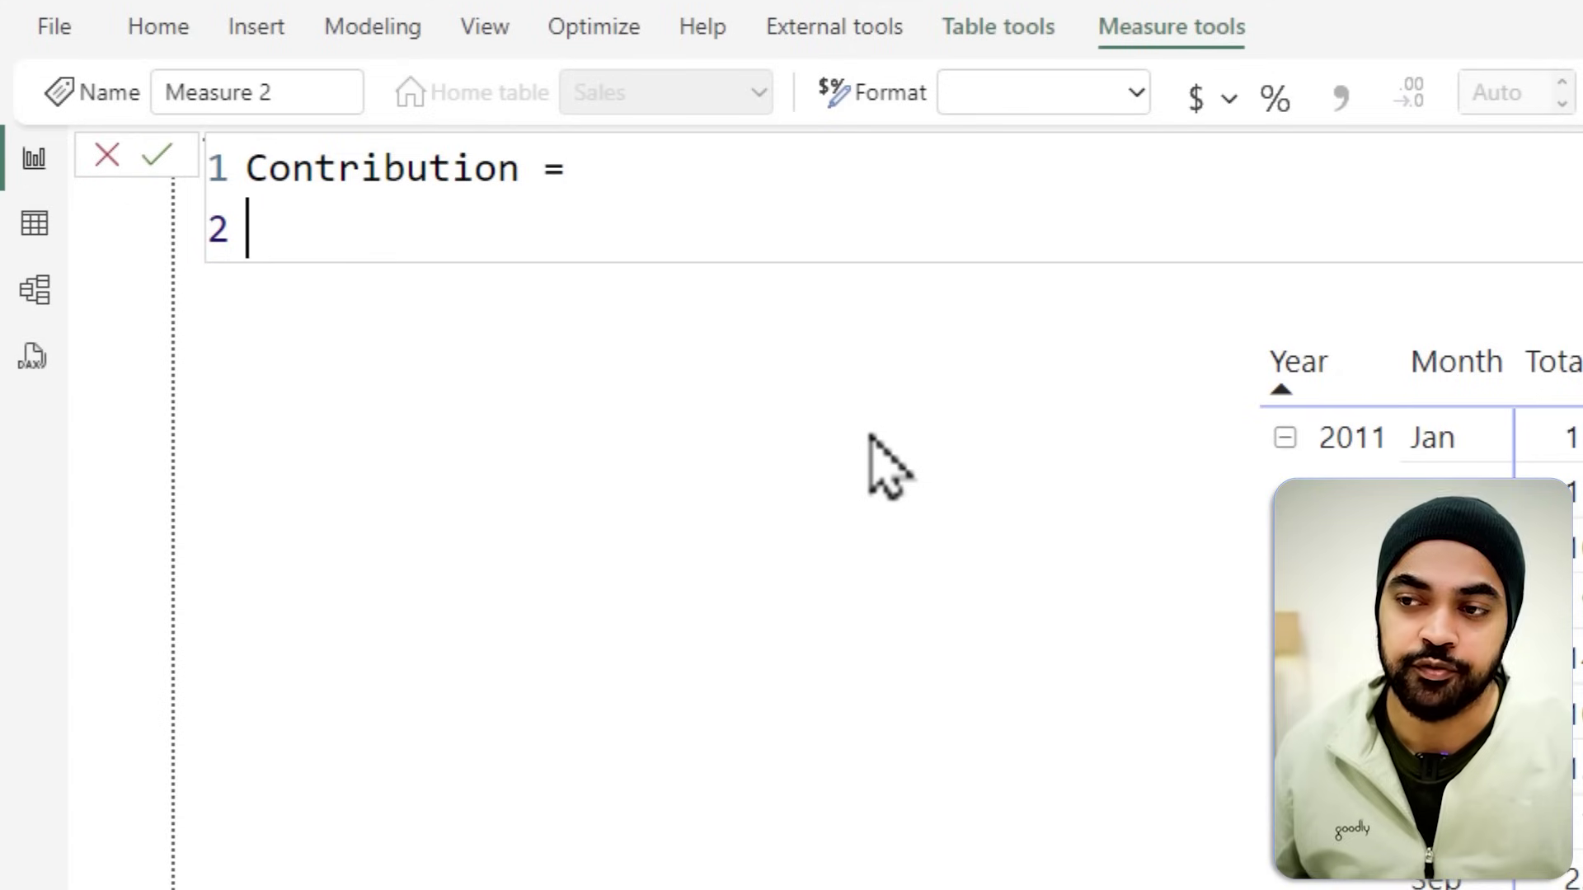
Begin the Contribution formula with a CALCULATE function that takes [Total Sales] as its expression
{"action": "type", "text": "ca"}
{"action": "key", "text": "Tab"}
{"action": "key", "text": "shift+Return"}
{"action": "key", "text": "Tab"}
{"action": "type", "text": "["}
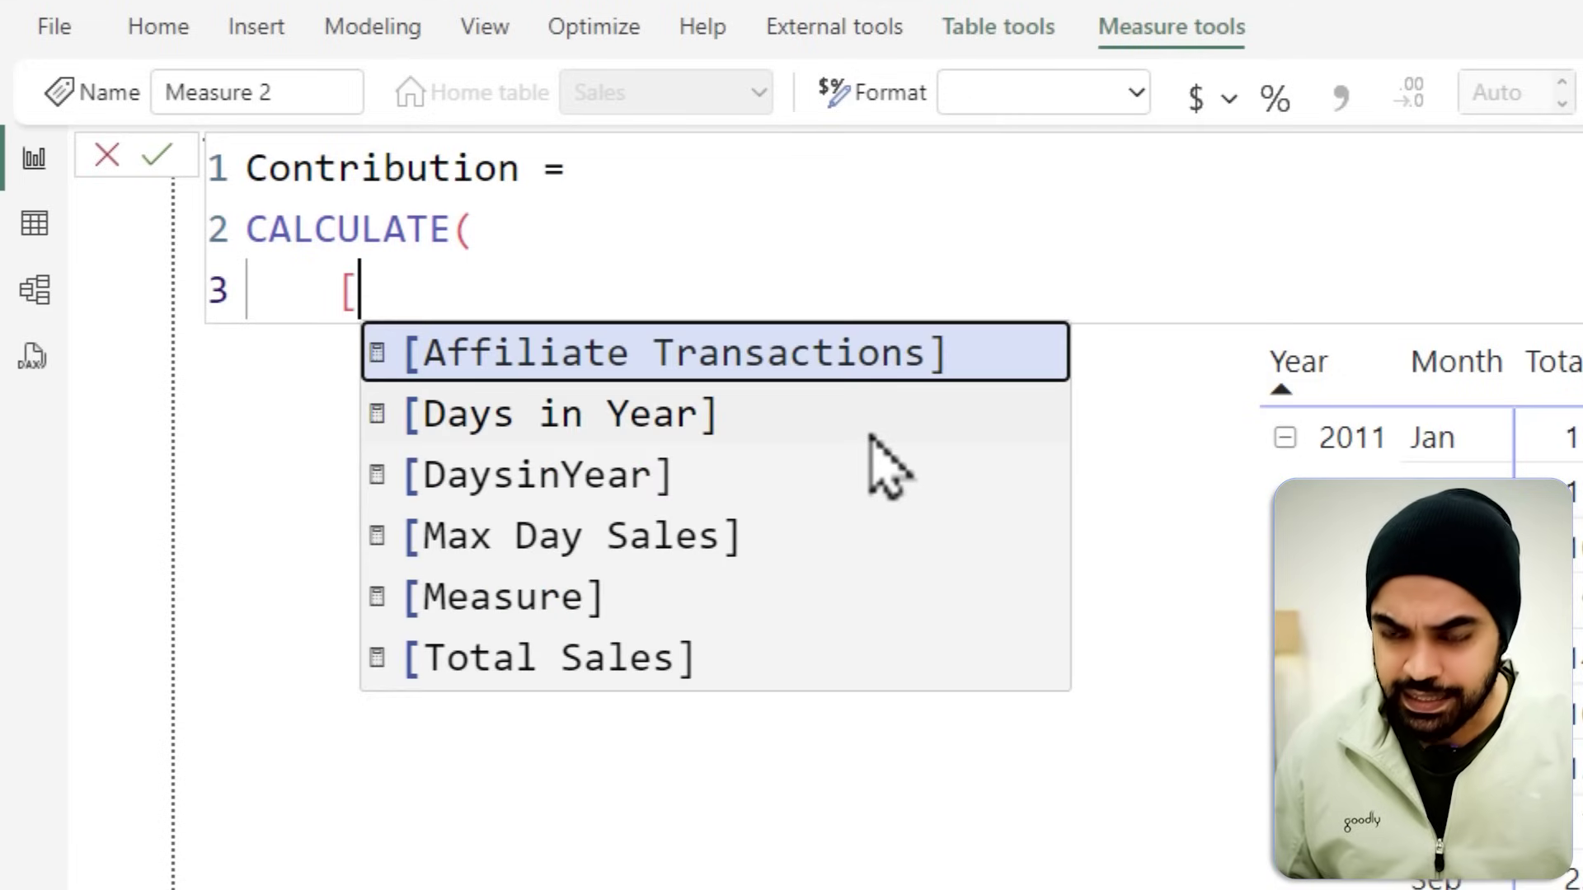
{"action": "key", "text": "Down"}
{"action": "key", "text": "Down"}
{"action": "key", "text": "Down"}
{"action": "key", "text": "Down"}
{"action": "key", "text": "Down"}
{"action": "key", "text": "Tab"}
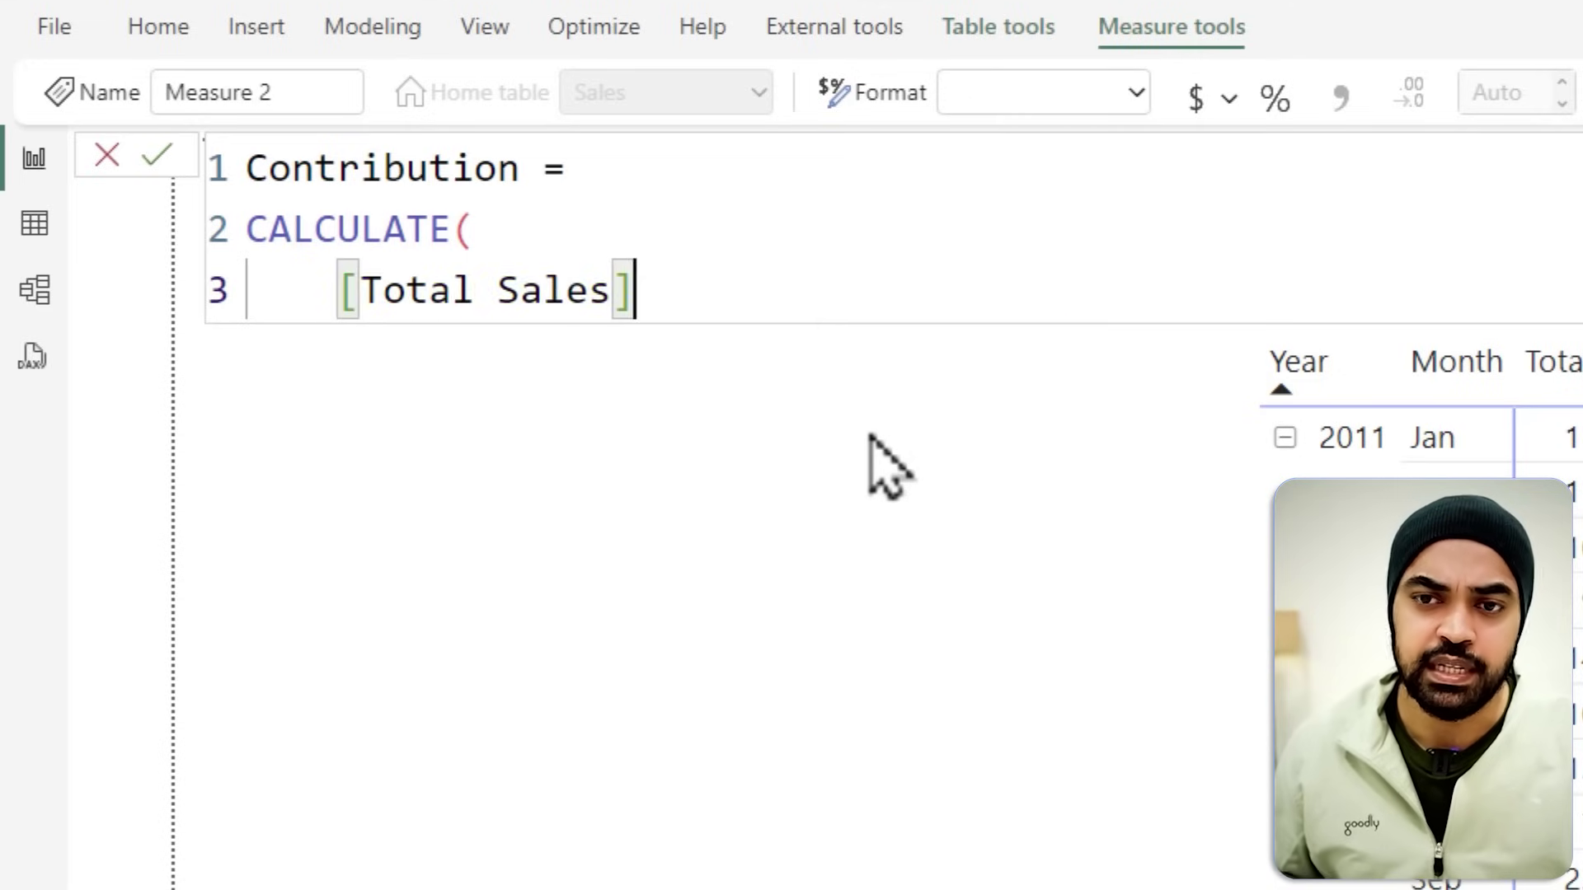
Add REMOVEFILTERS('Calendar'[Month]) as the CALCULATE filter, close the formula and commit the Contribution measure
{"action": "type", "text": ","}
{"action": "key", "text": "shift+Return"}
{"action": "key", "text": "Escape"}
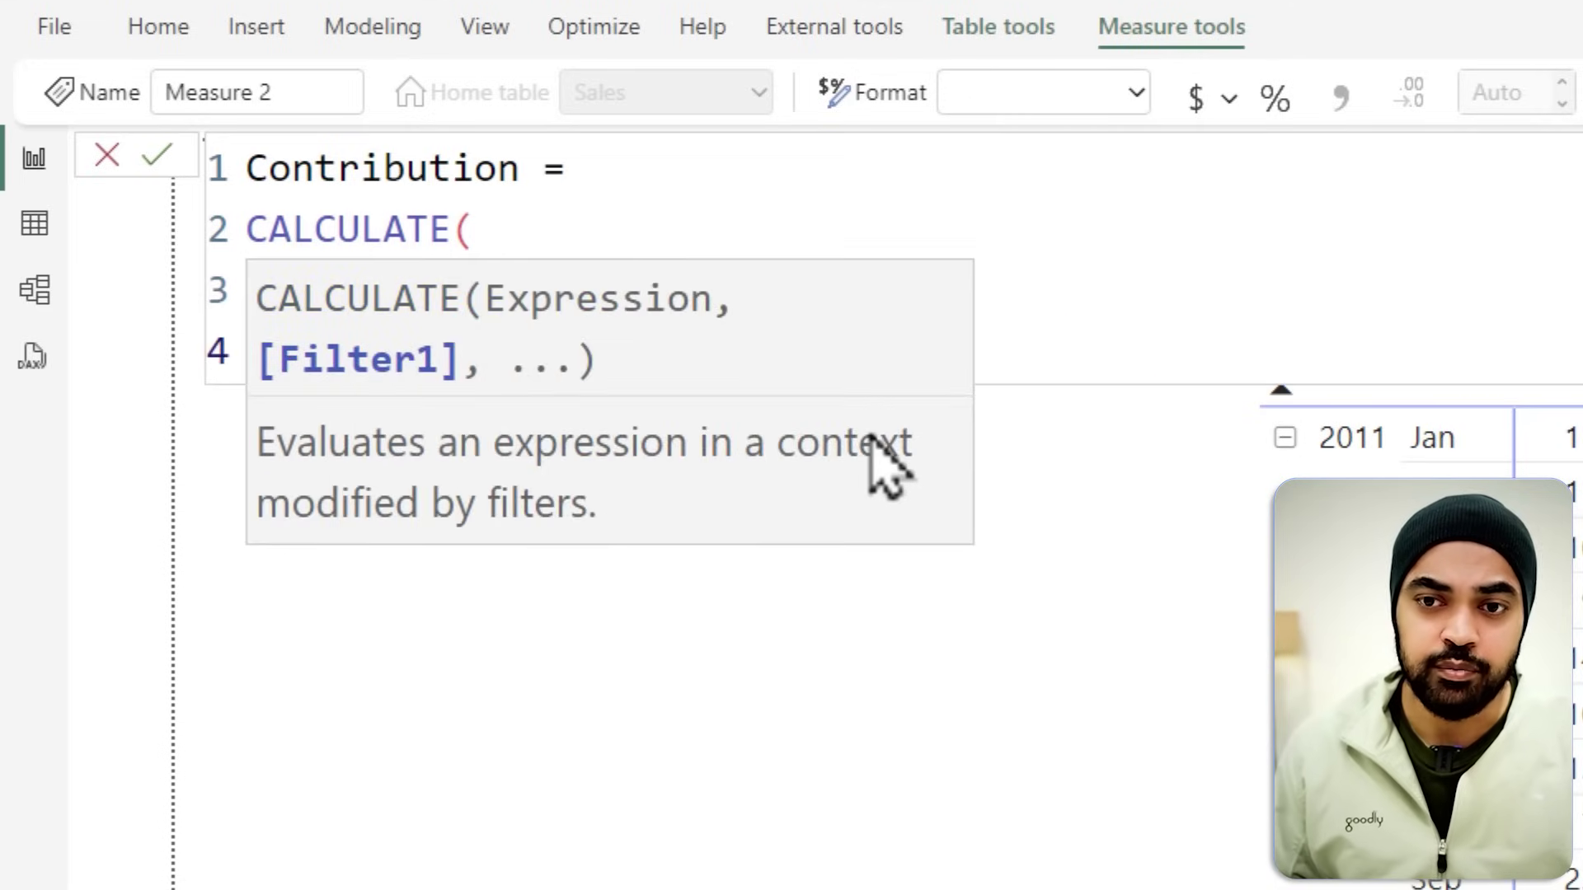
{"action": "type", "text": "remove"}
{"action": "key", "text": "Tab"}
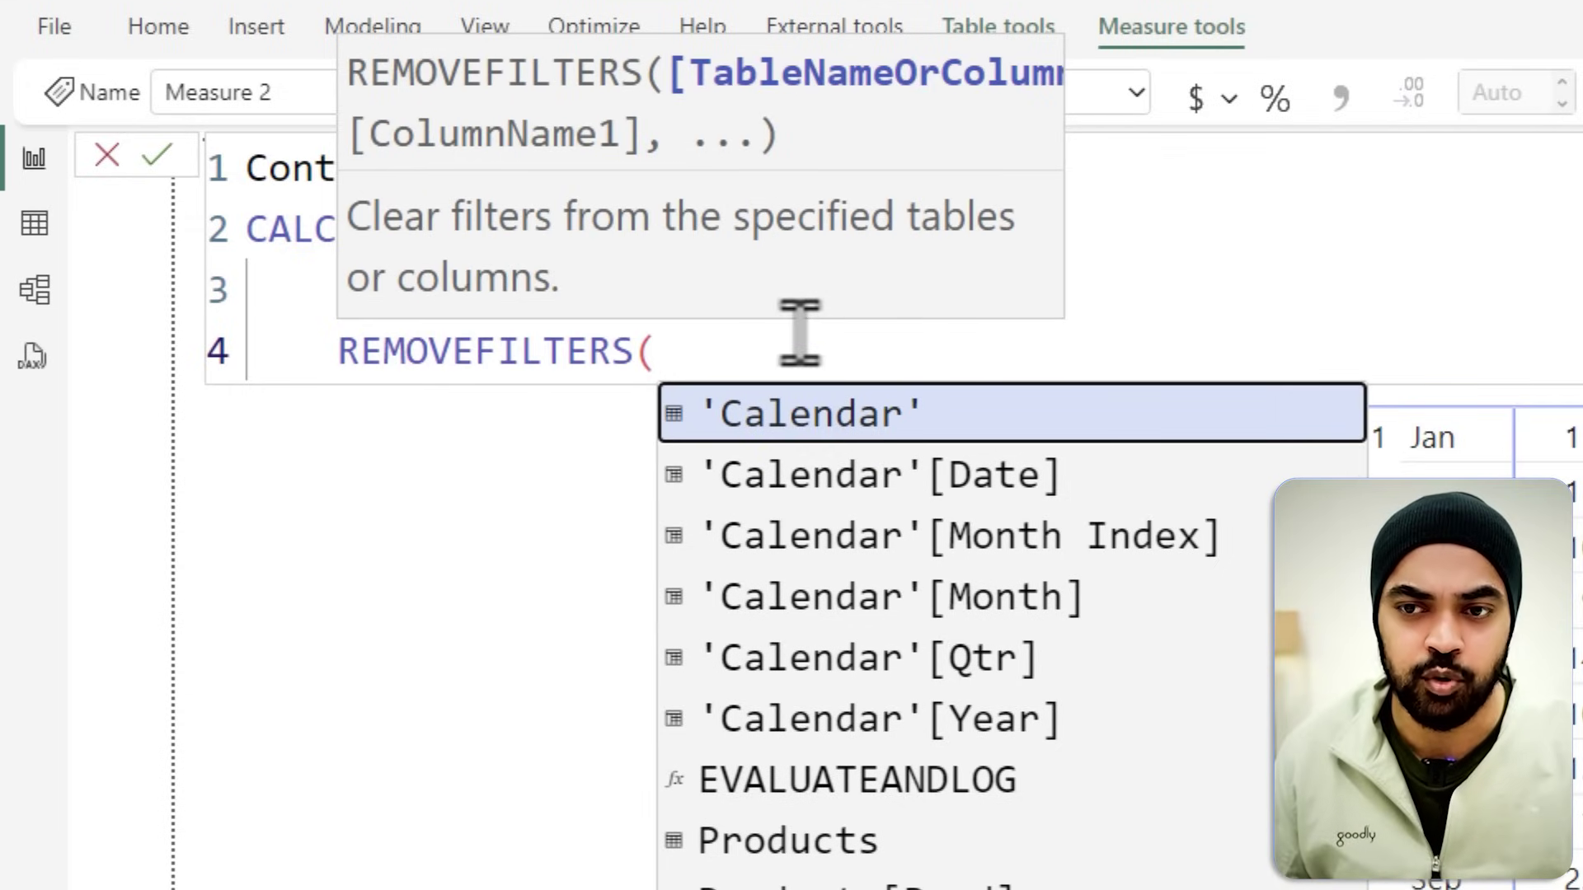
{"action": "key", "text": "Down"}
{"action": "key", "text": "Down"}
{"action": "key", "text": "Down"}
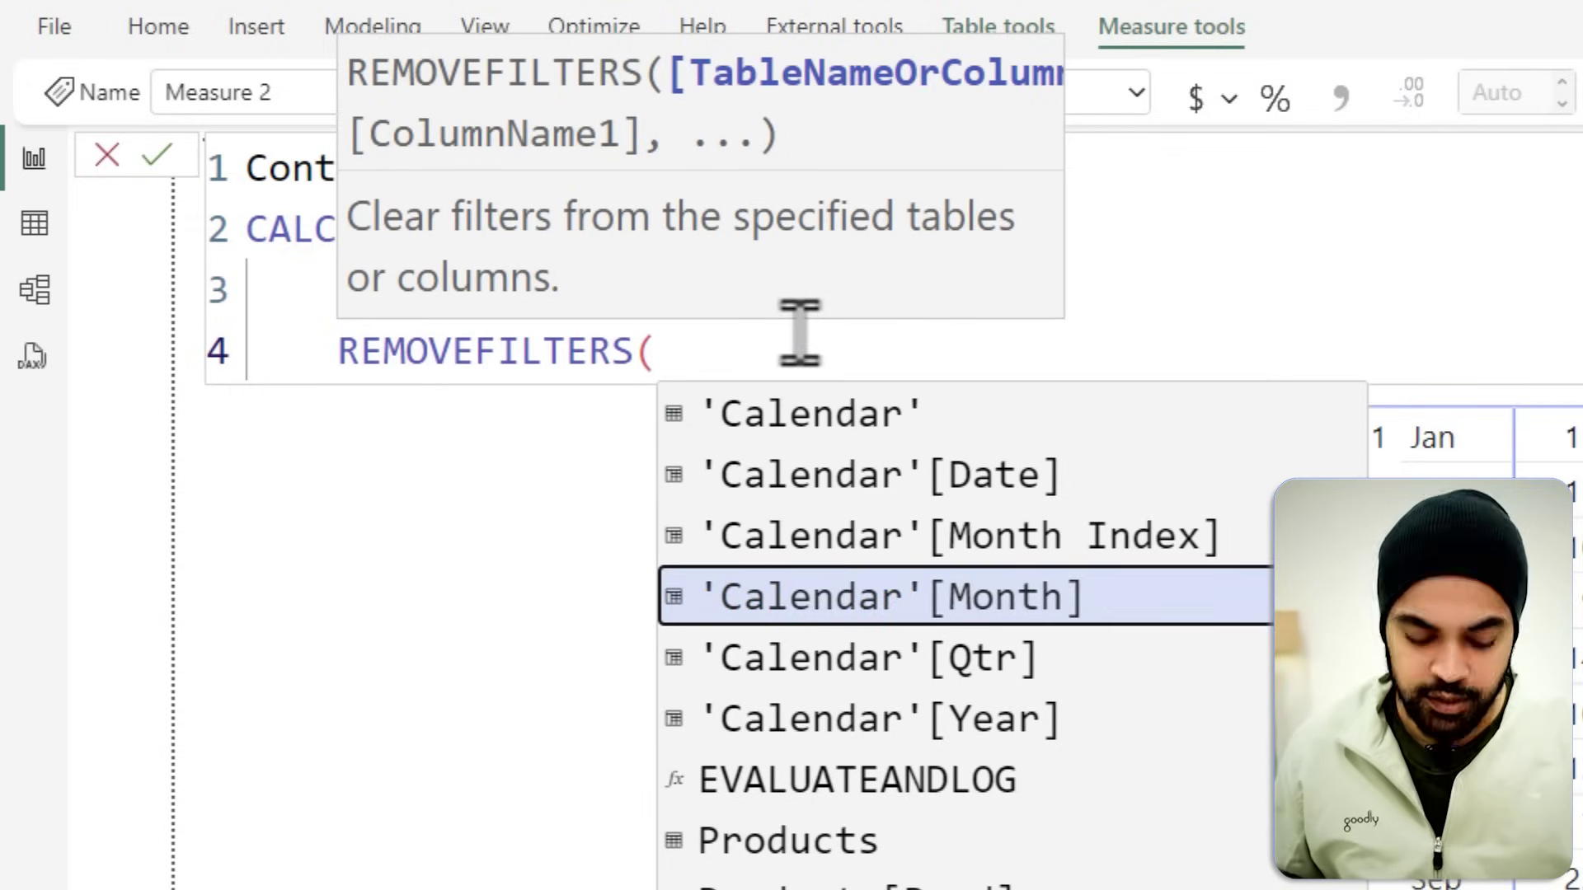
{"action": "key", "text": "Tab"}
{"action": "type", "text": ")"}
{"action": "key", "text": "Return"}
{"action": "type", "text": ")"}
{"action": "key", "text": "Return"}
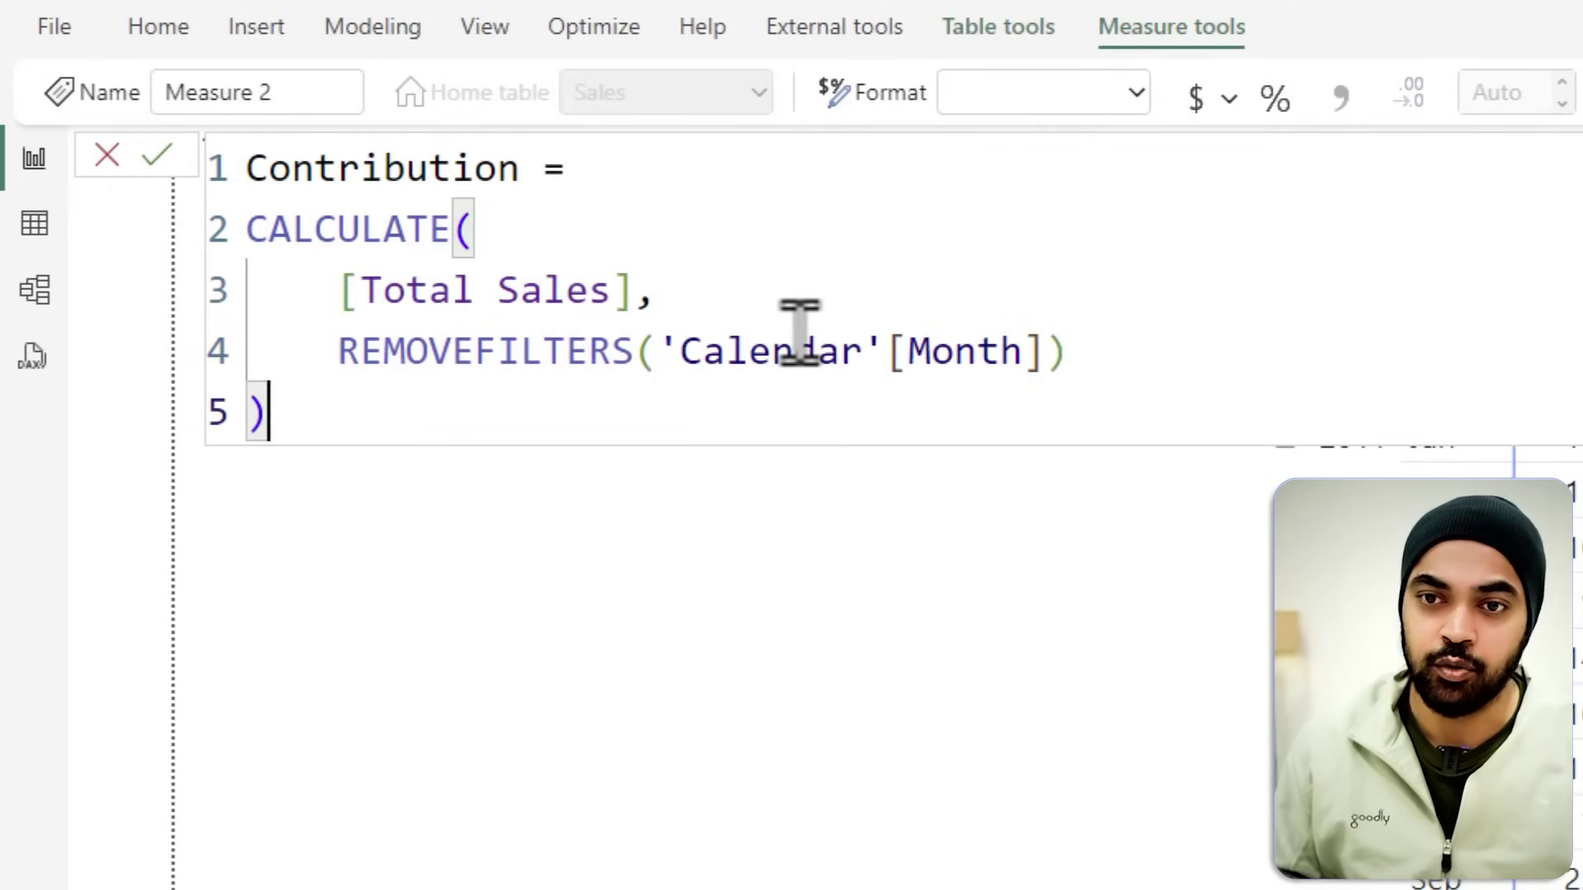
Mark up how the formula applies to the month rows, and add the Contribution measure to the matrix values
{"action": "left_click_drag", "start_coordinate": [211, 139], "coordinate": [838, 364]}
{"action": "mouse_move", "coordinate": [719, 268]}
{"action": "left_mouse_down"}
{"action": "mouse_move", "coordinate": [925, 242]}
{"action": "mouse_move", "coordinate": [1155, 333]}
{"action": "left_mouse_up"}
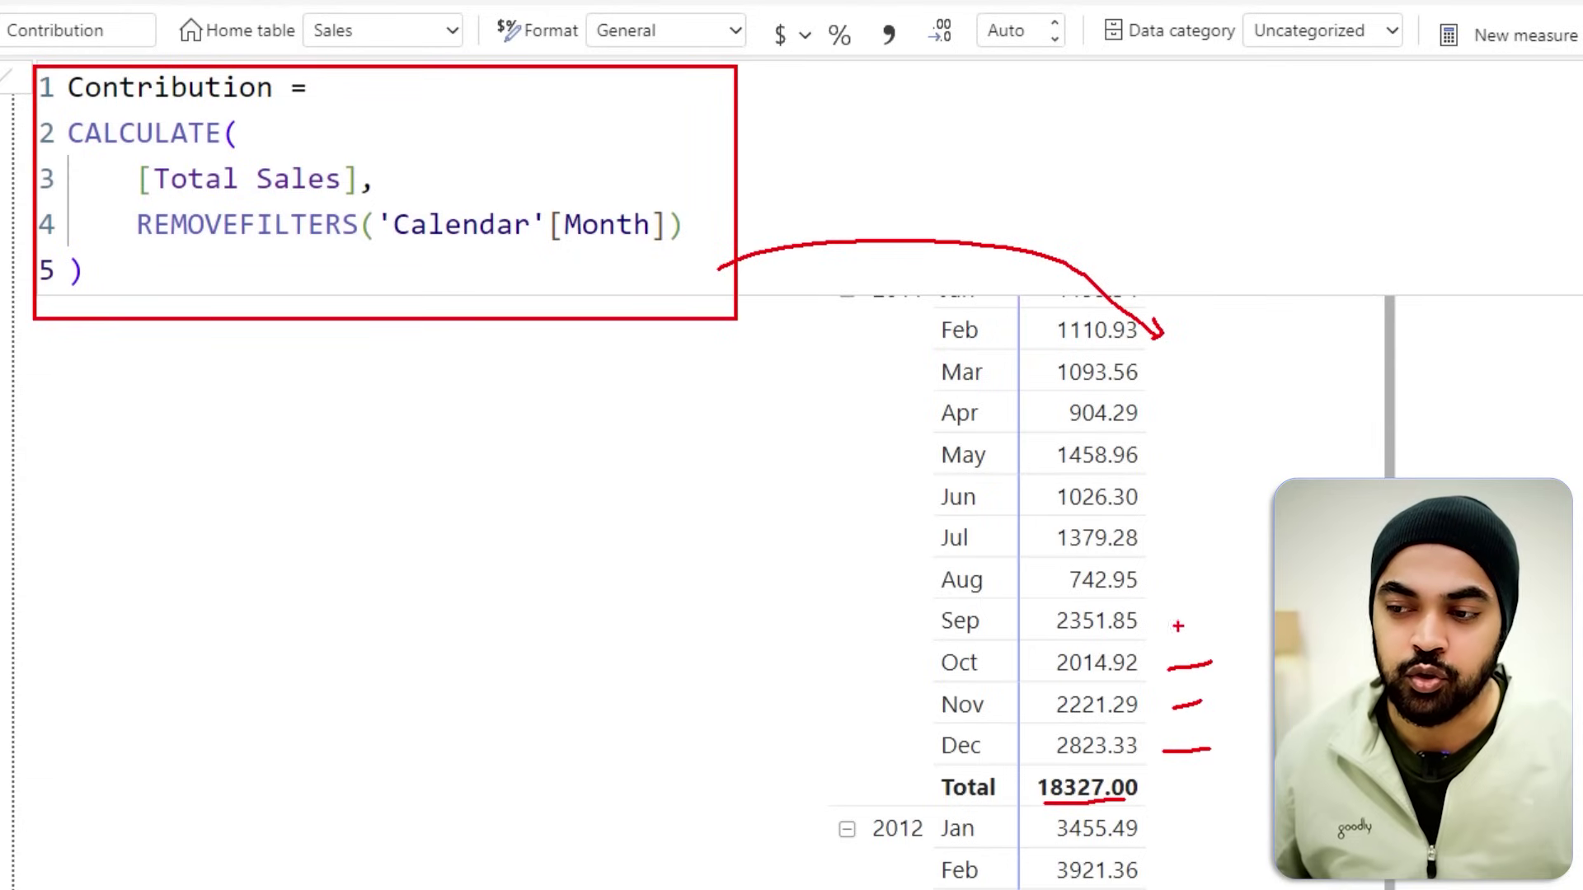
{"action": "key", "text": "Escape"}
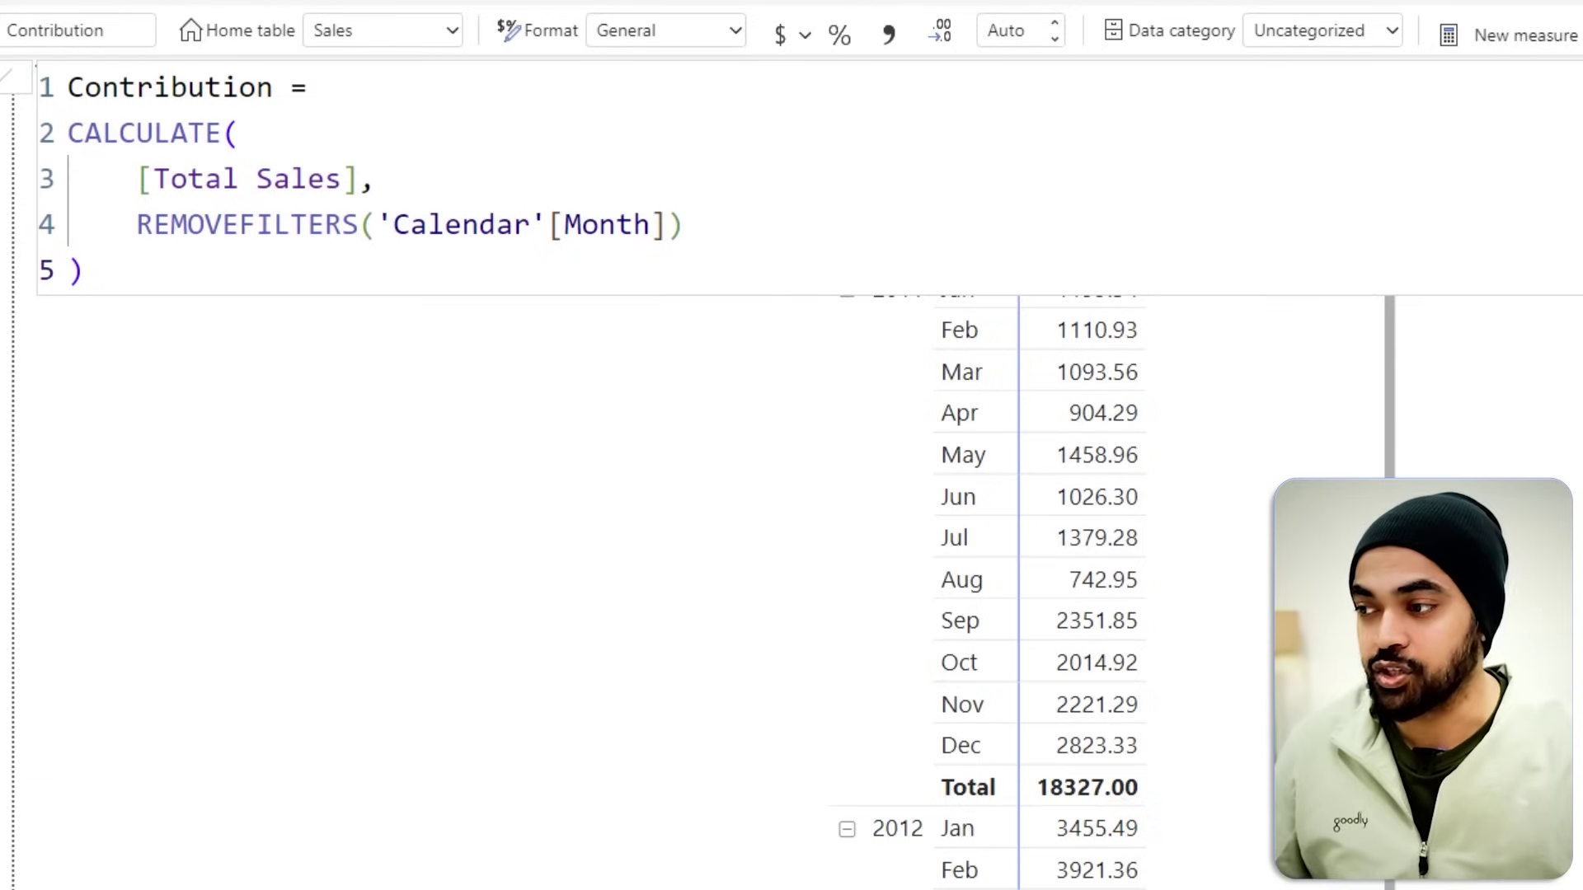
{"action": "left_click_drag", "start_coordinate": [1582, 577], "coordinate": [1303, 559]}
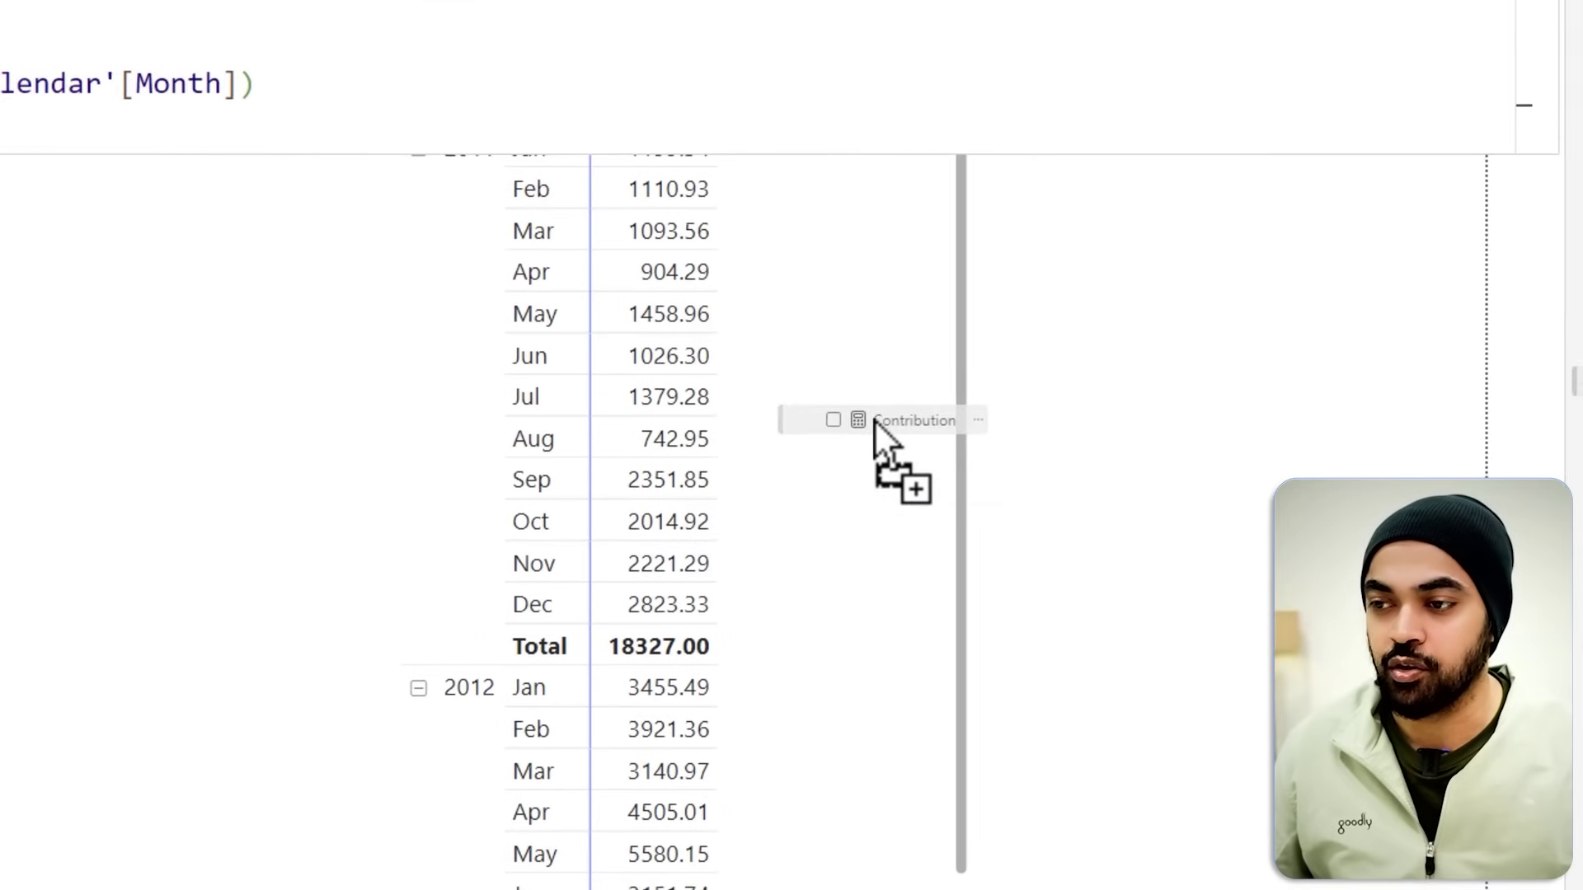
{"action": "left_click_drag", "start_coordinate": [874, 419], "coordinate": [877, 420]}
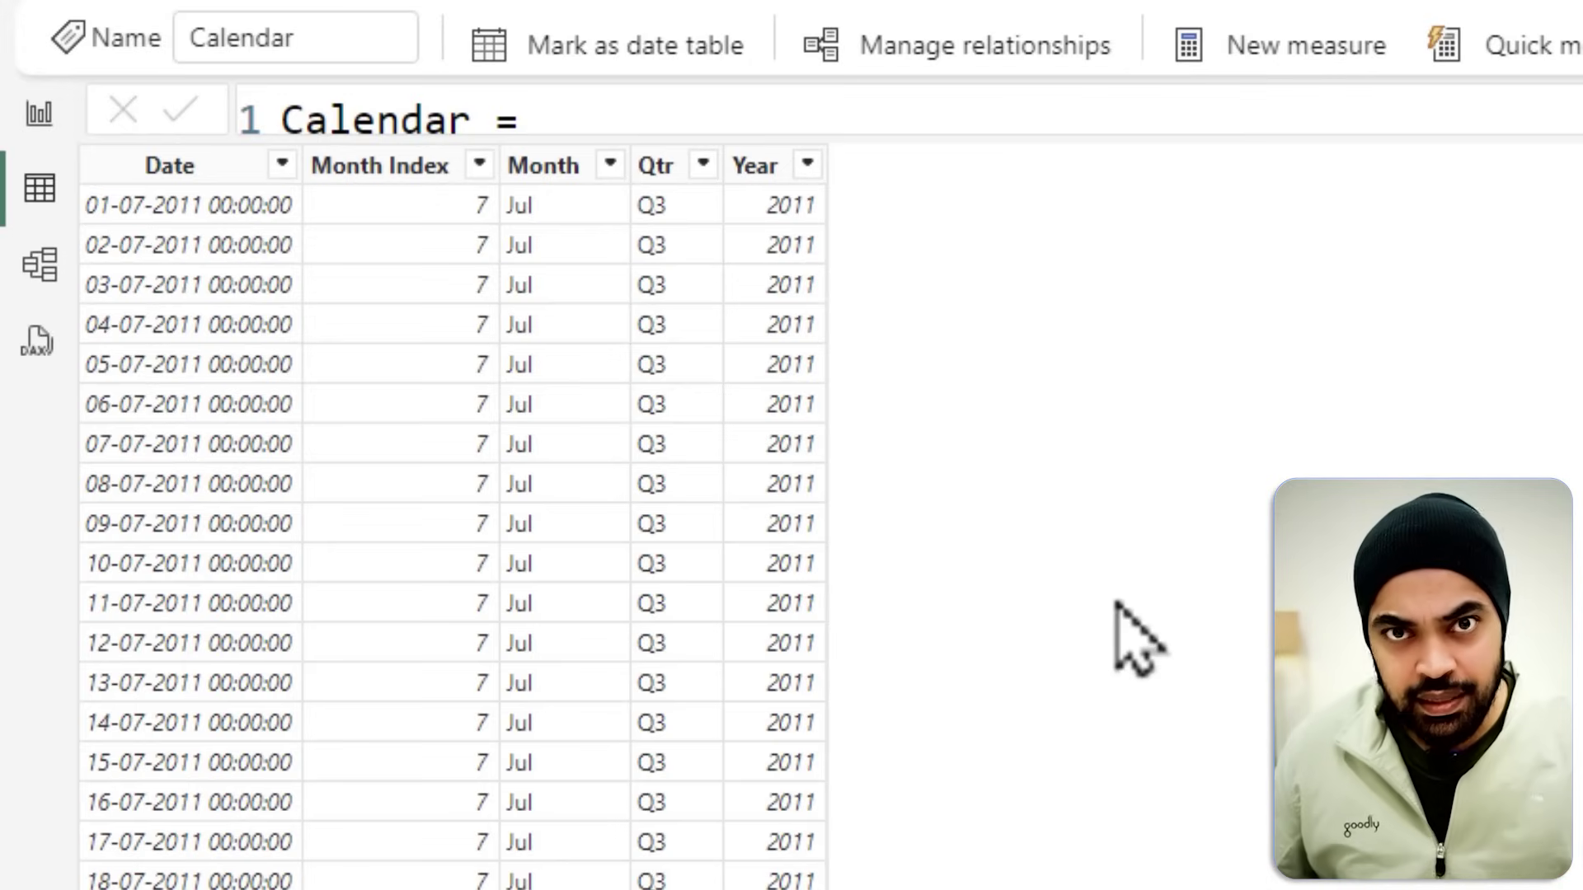
In the Calendar table's data, examine the Month column and its sorting link to the Month Index column
{"action": "left_click", "coordinate": [554, 169]}
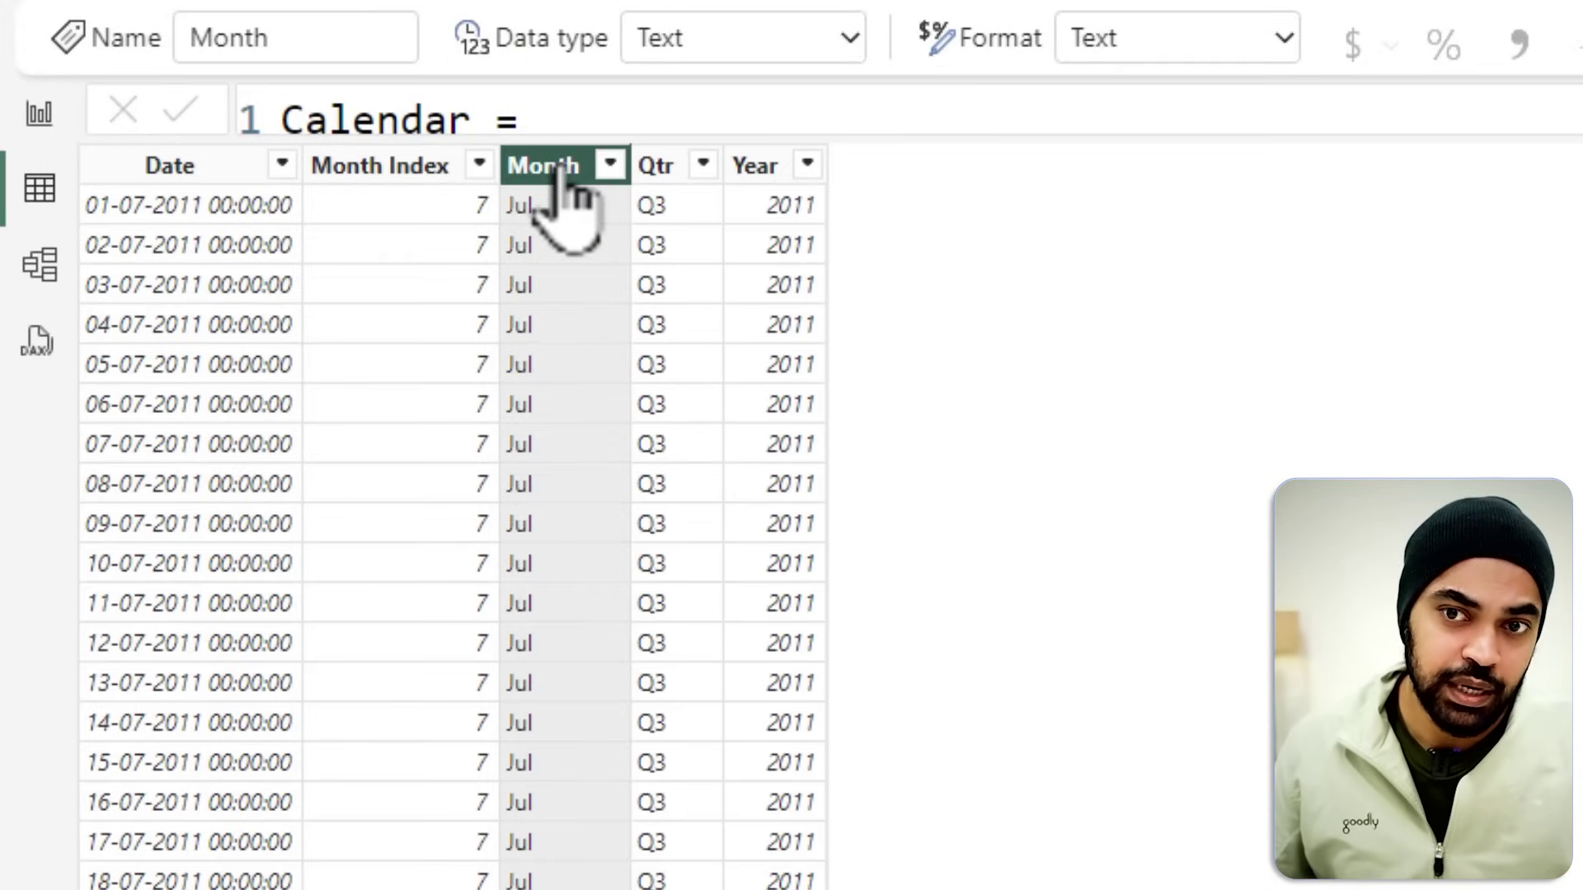
{"action": "mouse_move", "coordinate": [525, 104]}
{"action": "left_mouse_down"}
{"action": "mouse_move", "coordinate": [425, 131]}
{"action": "mouse_move", "coordinate": [404, 170]}
{"action": "left_mouse_up"}
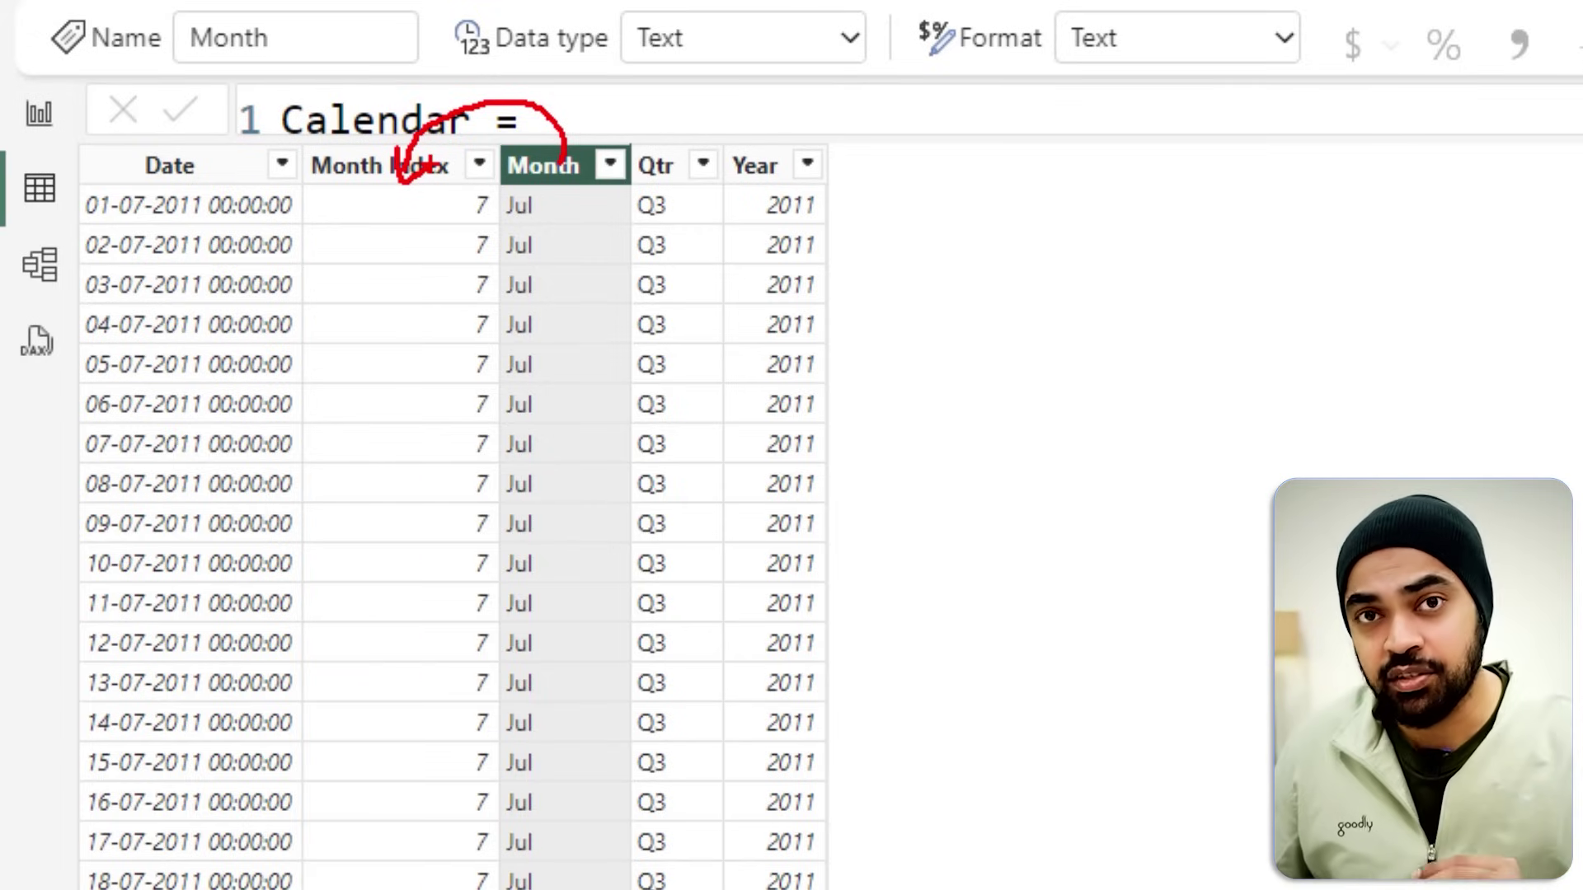
{"action": "left_click_drag", "start_coordinate": [492, 138], "coordinate": [608, 446]}
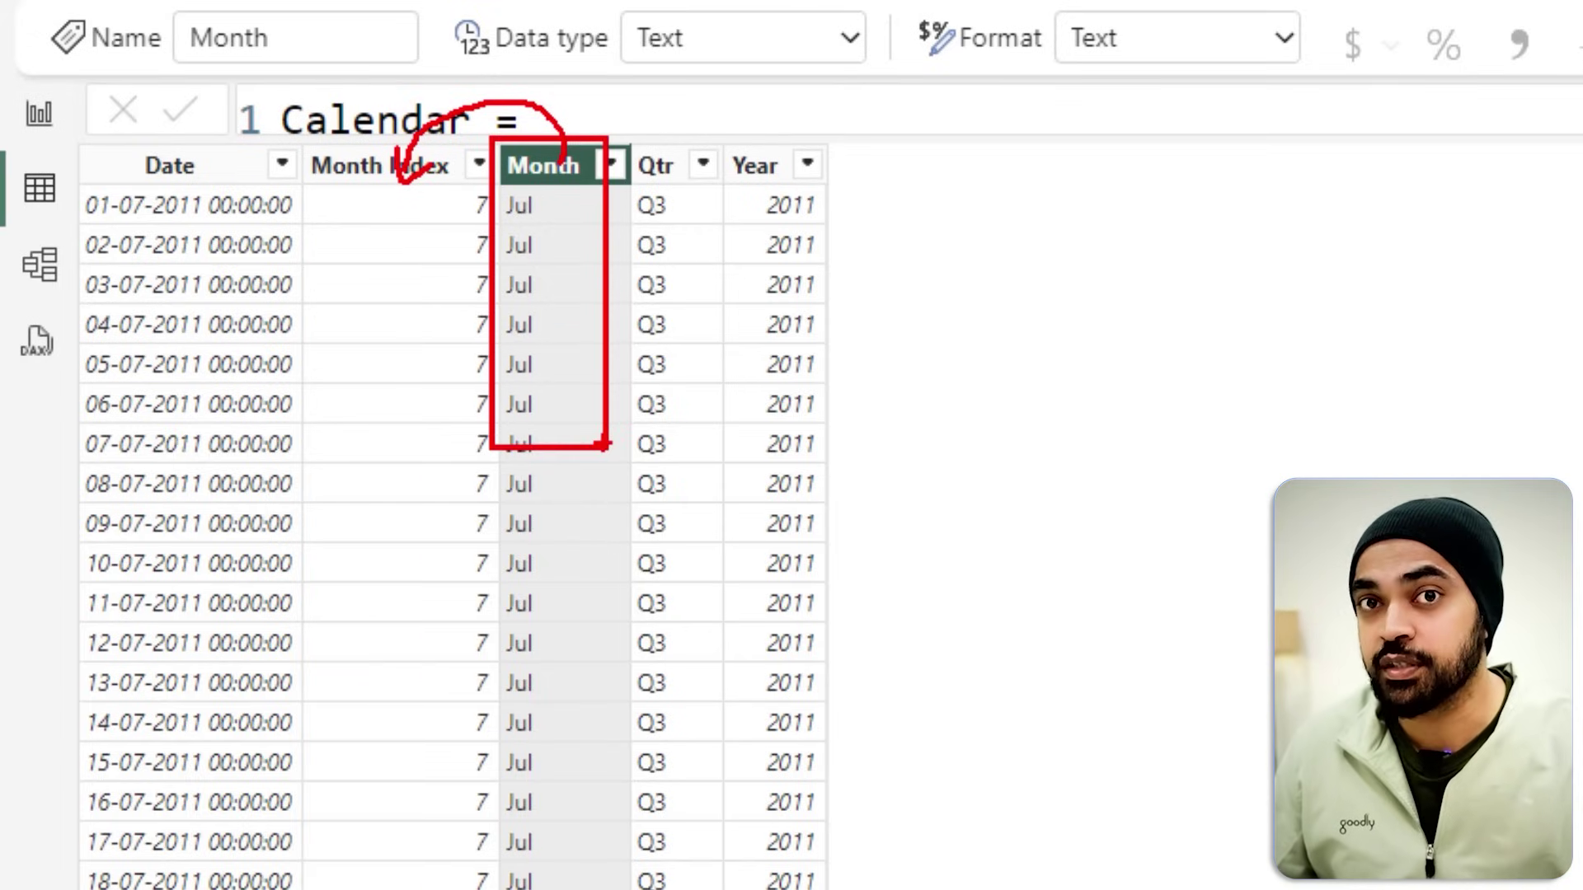
{"action": "mouse_move", "coordinate": [584, 437]}
{"action": "left_mouse_down"}
{"action": "mouse_move", "coordinate": [539, 534]}
{"action": "mouse_move", "coordinate": [461, 497]}
{"action": "mouse_move", "coordinate": [425, 427]}
{"action": "left_mouse_up"}
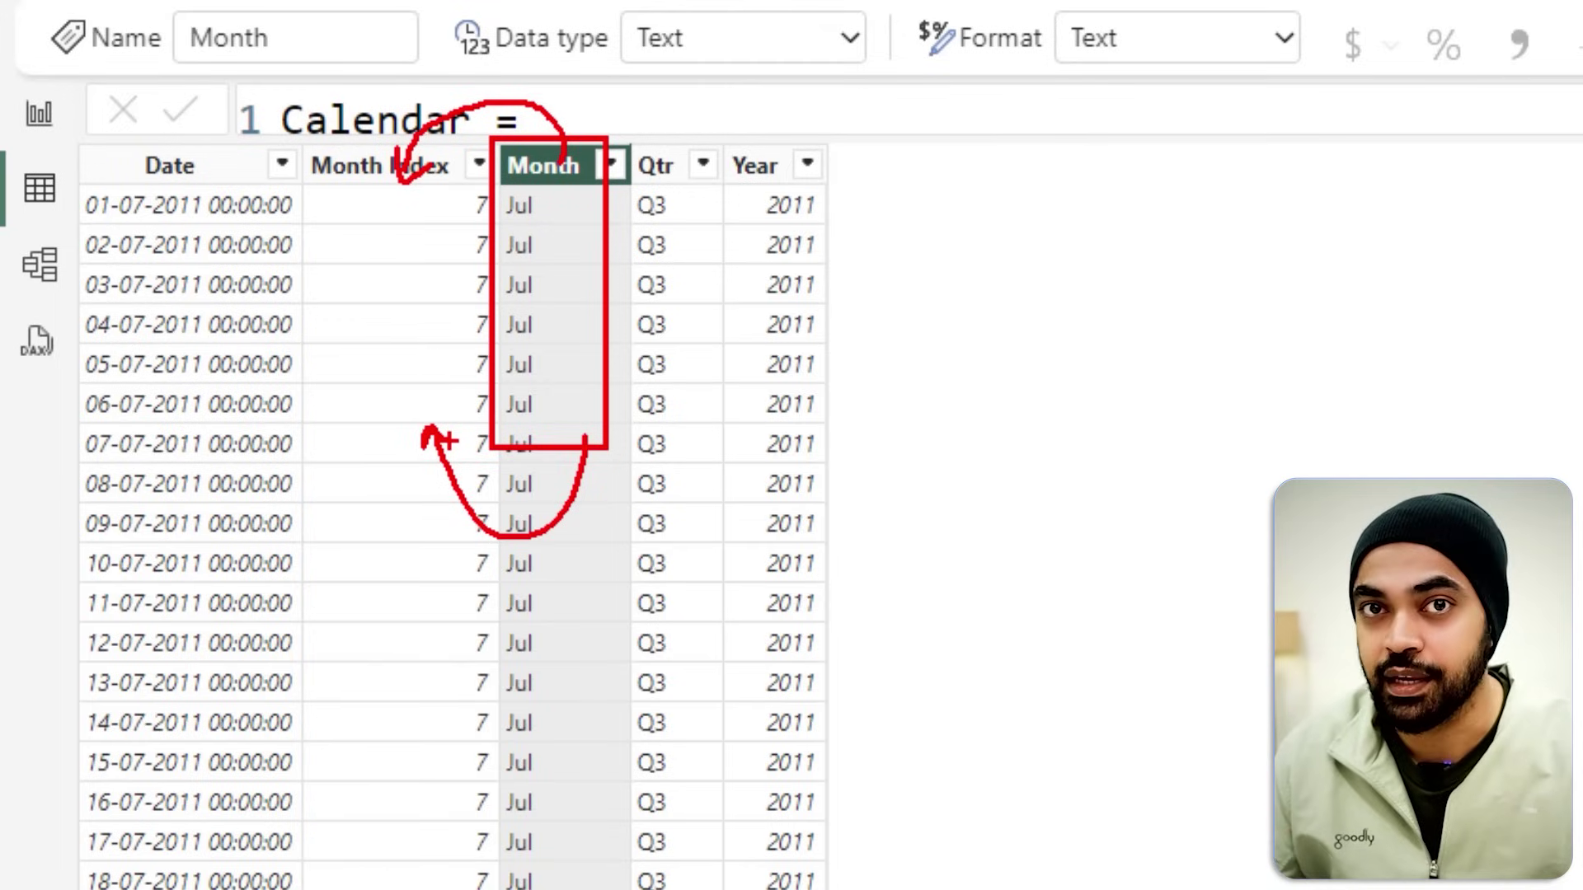
{"action": "key", "text": "Escape"}
Return to the report view, add 'Calendar'[Month Index] to the REMOVEFILTERS arguments of Contribution, and commit the measure
{"action": "left_click", "coordinate": [38, 113]}
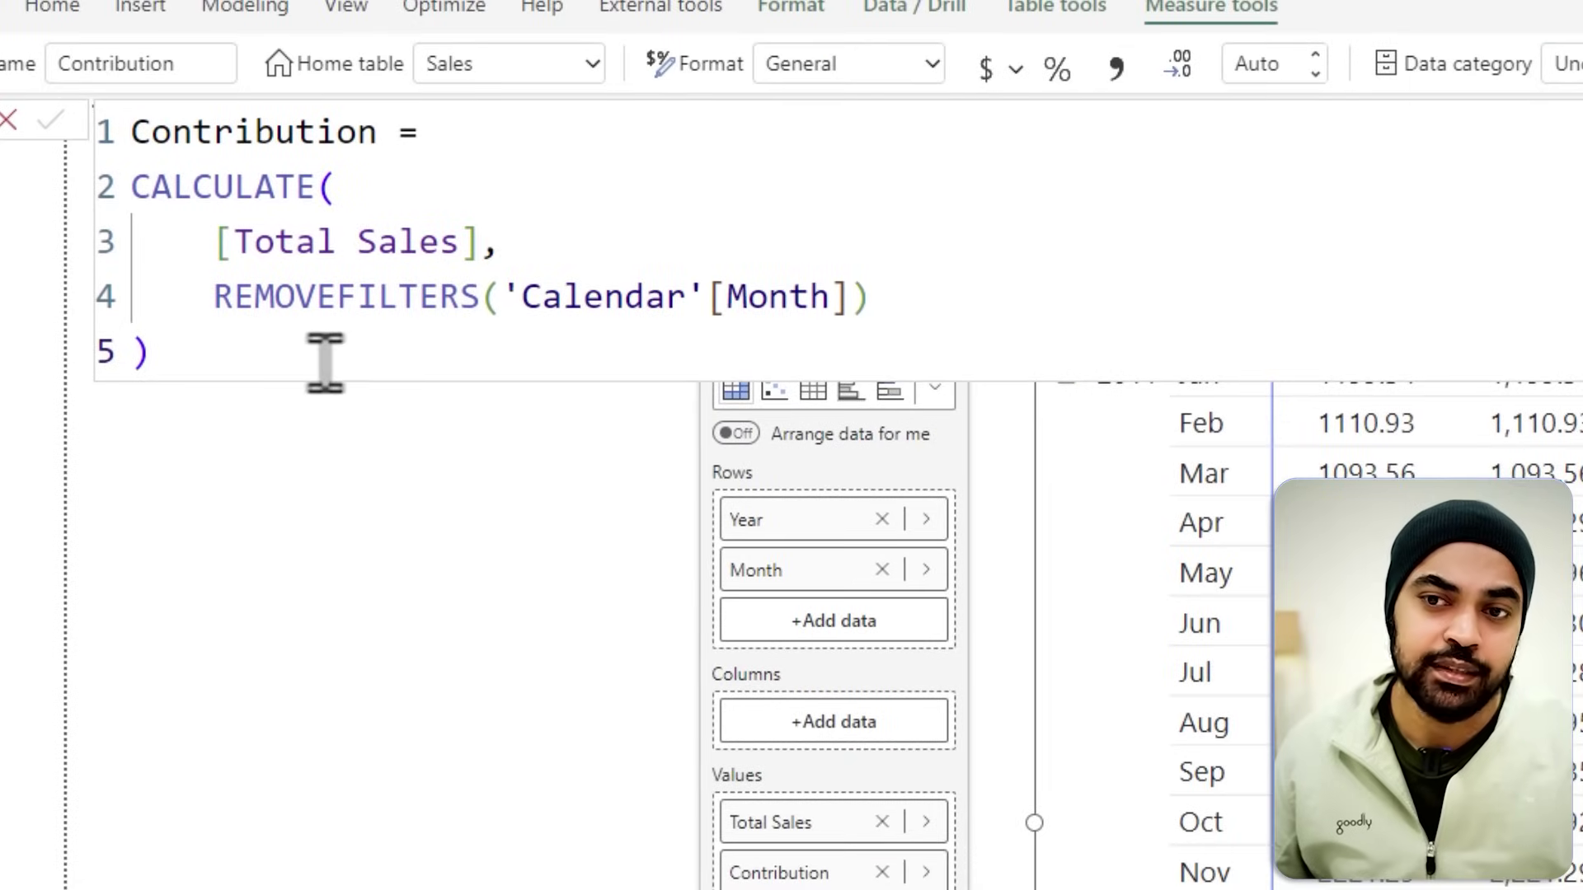
{"action": "left_click_drag", "start_coordinate": [605, 296], "coordinate": [789, 297]}
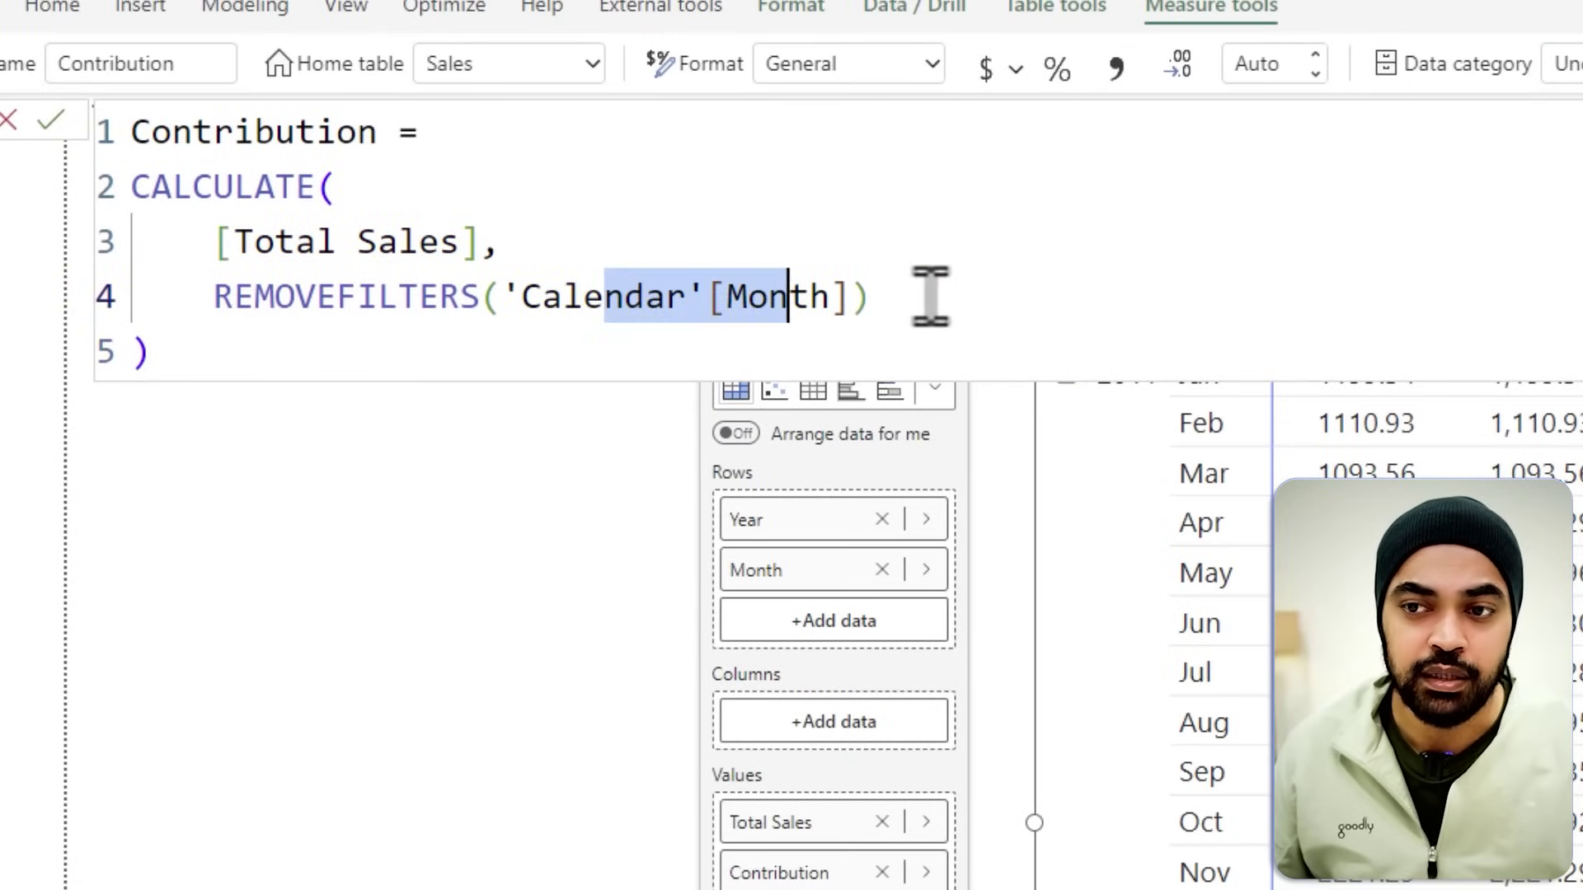
{"action": "left_click", "coordinate": [930, 296]}
{"action": "type", "text": ", ind"}
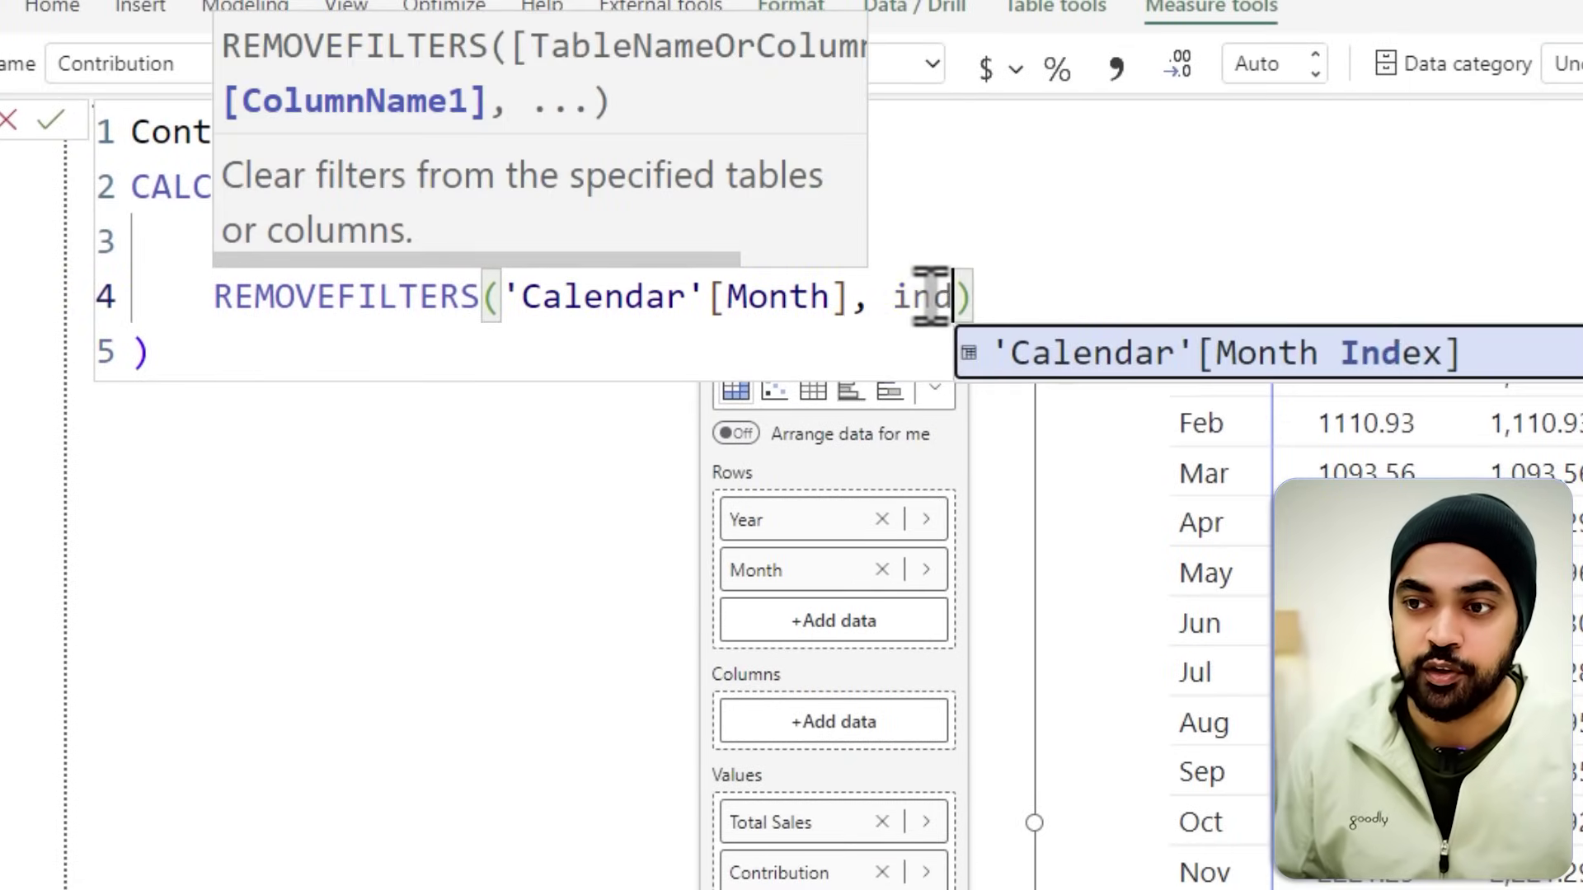
{"action": "key", "text": "Tab"}
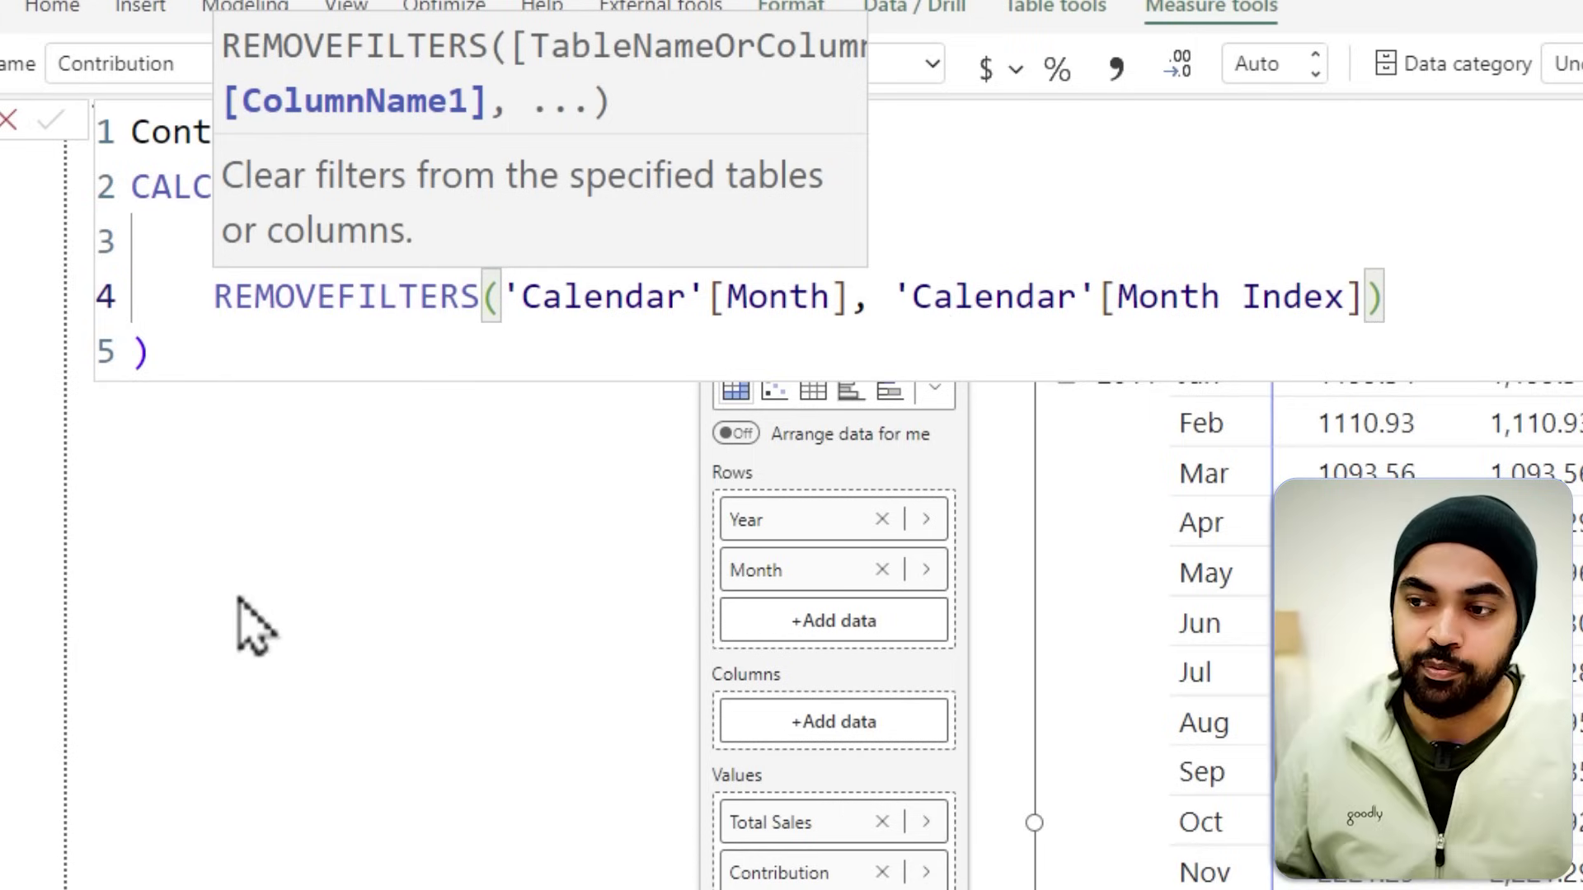
{"action": "key", "text": "Return"}
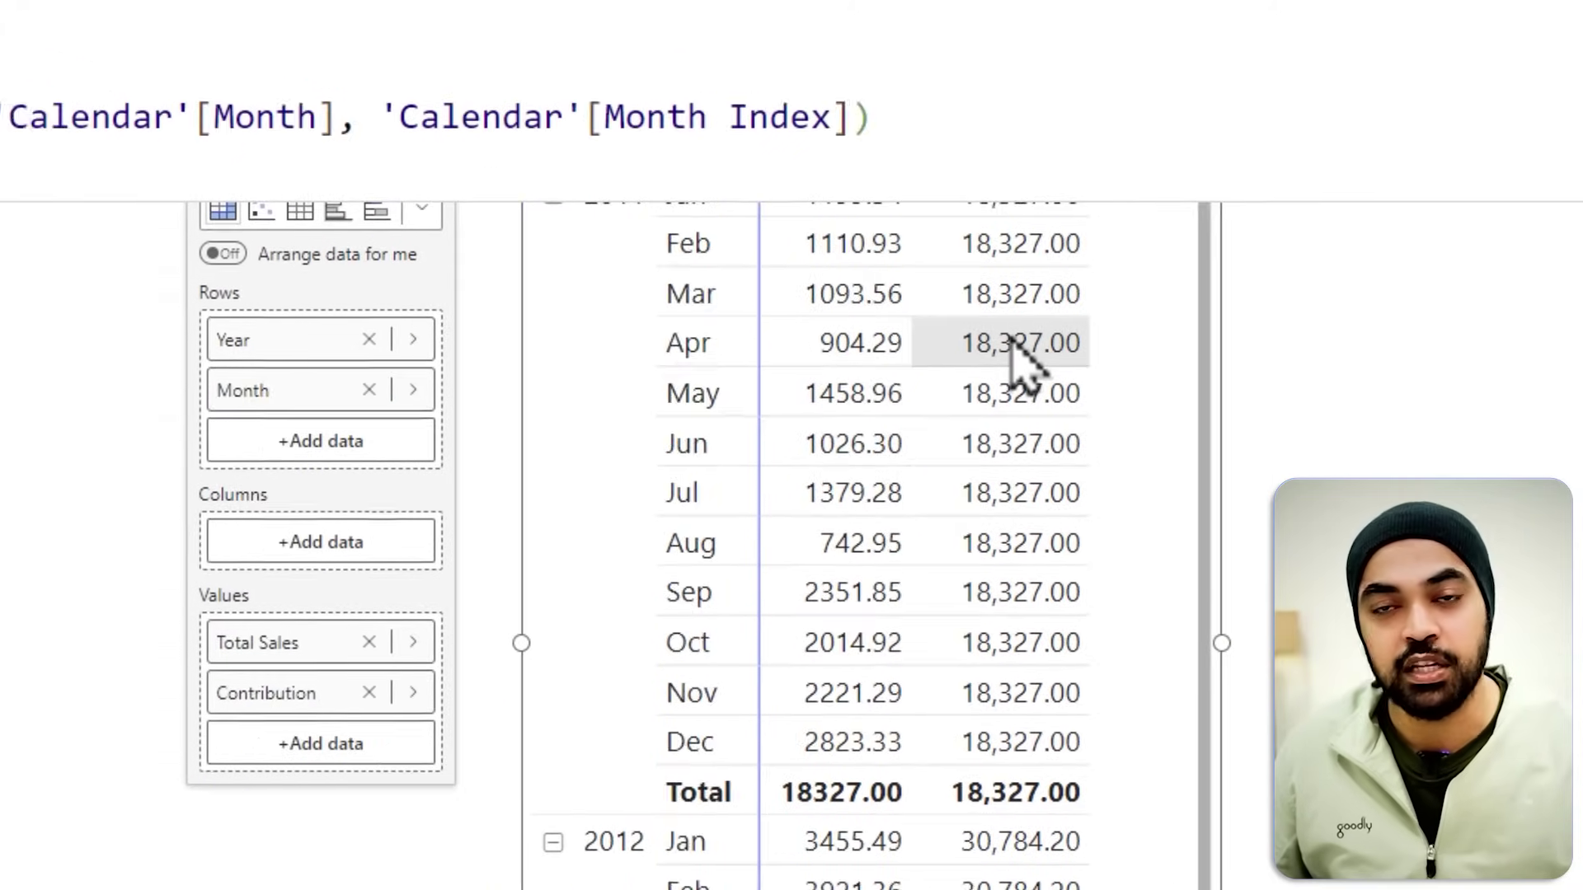
Insert a DIVIDE function before CALCULATE in the Contribution measure, with [Total Sales] as the numerator
{"action": "left_click", "coordinate": [505, 95]}
{"action": "key", "text": "Return"}
{"action": "type", "text": "div"}
{"action": "key", "text": "Tab"}
{"action": "key", "text": "Return"}
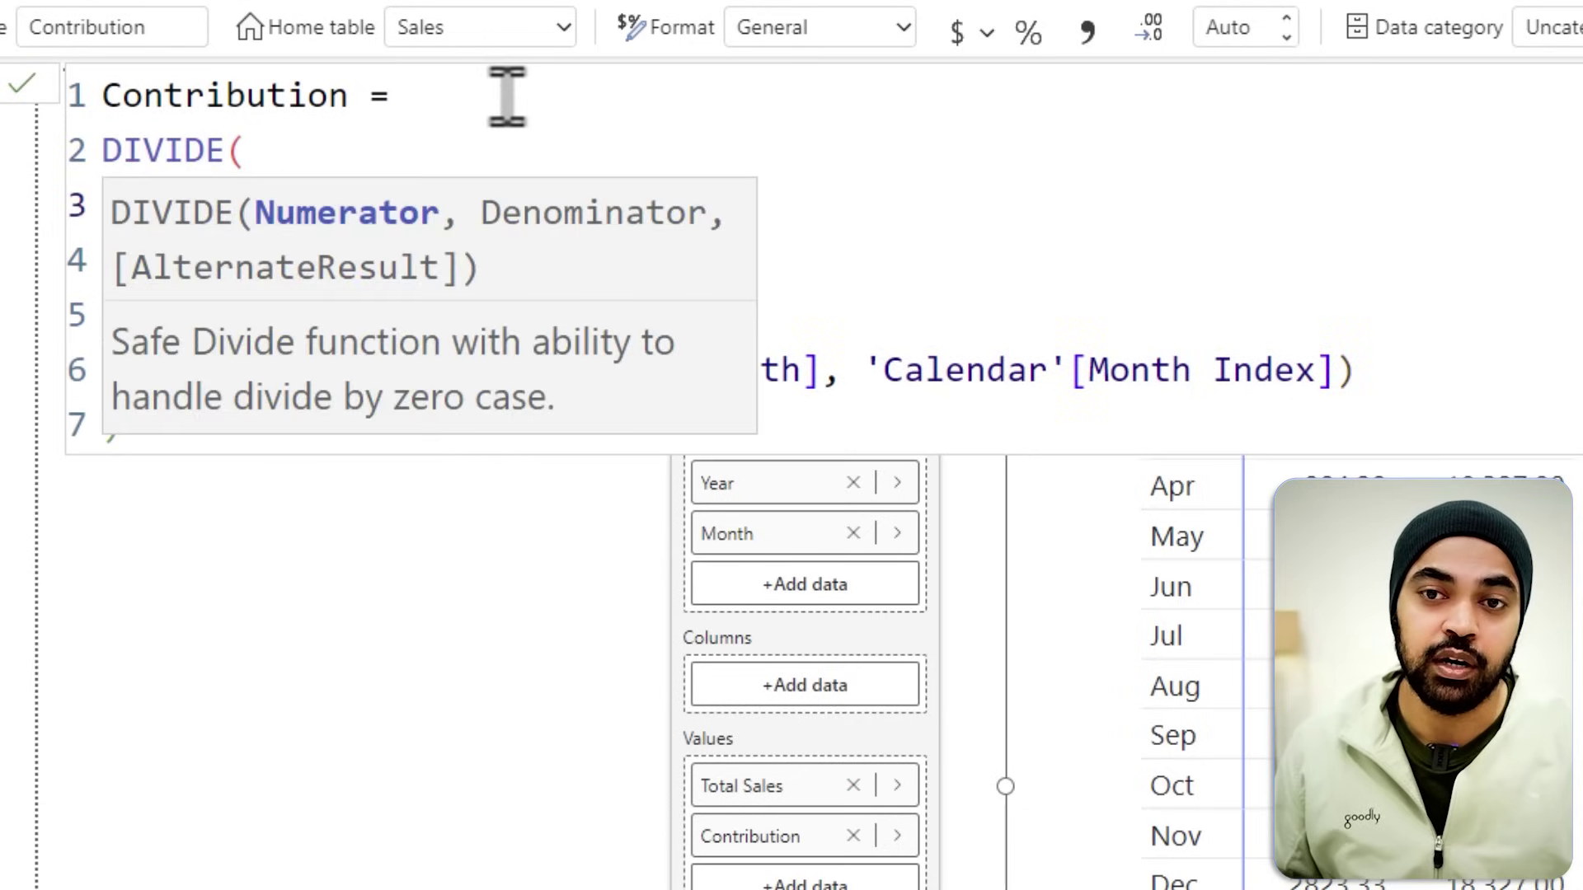
{"action": "type", "text": "[tot"}
{"action": "key", "text": "Tab"}
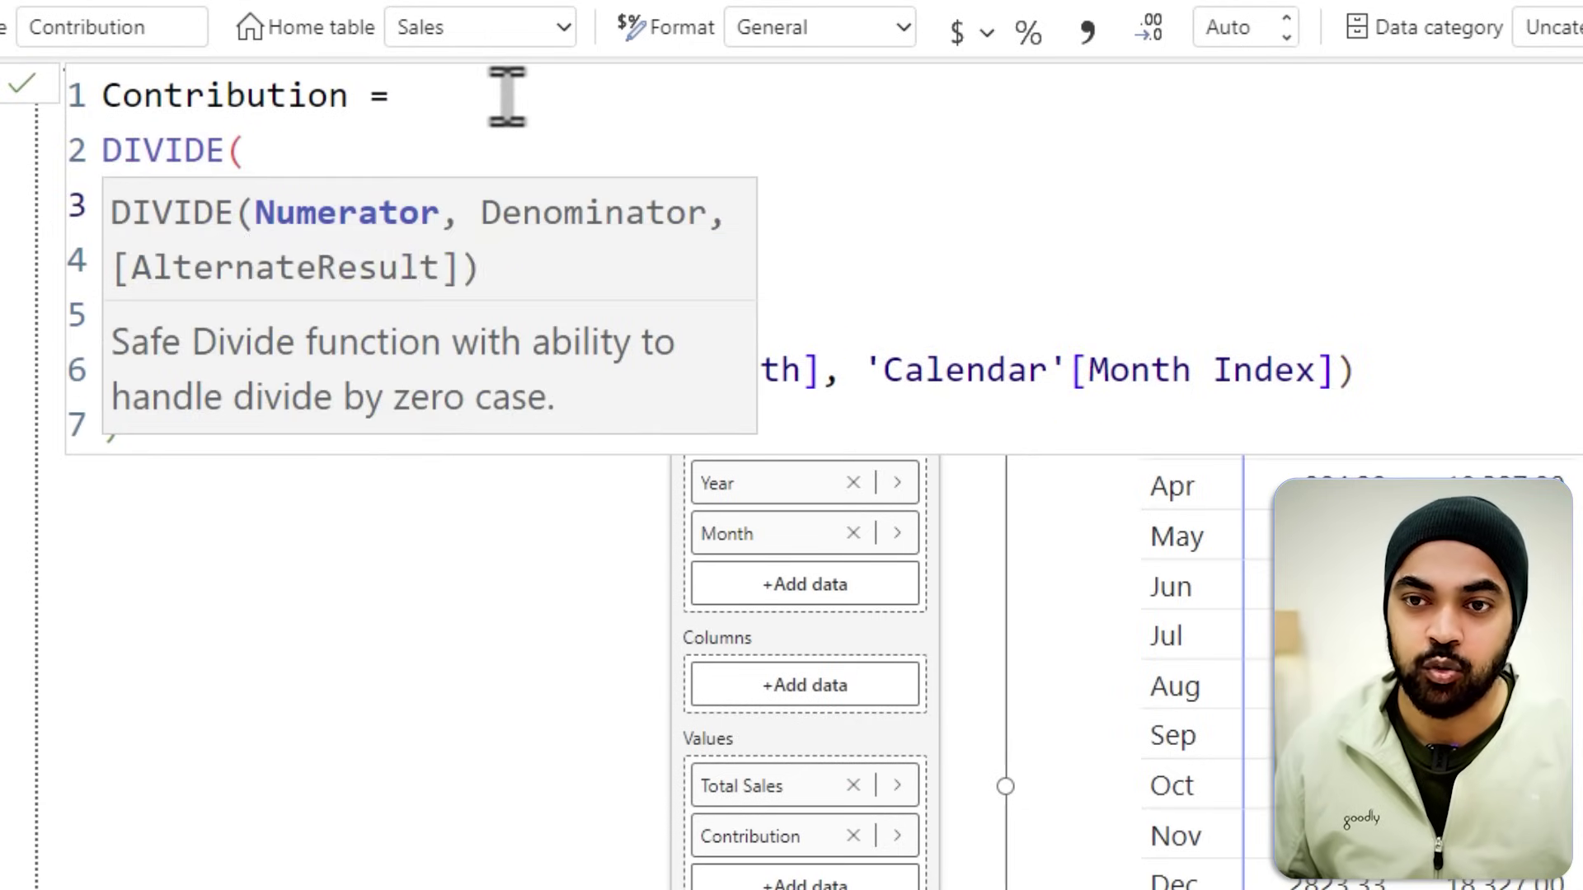
{"action": "type", "text": ","}
{"action": "key", "text": "Escape"}
Indent the whole CALCULATE block inside DIVIDE as its denominator in the Contribution measure, and start a new line after it
{"action": "key", "text": "Down"}
{"action": "key", "text": "Home"}
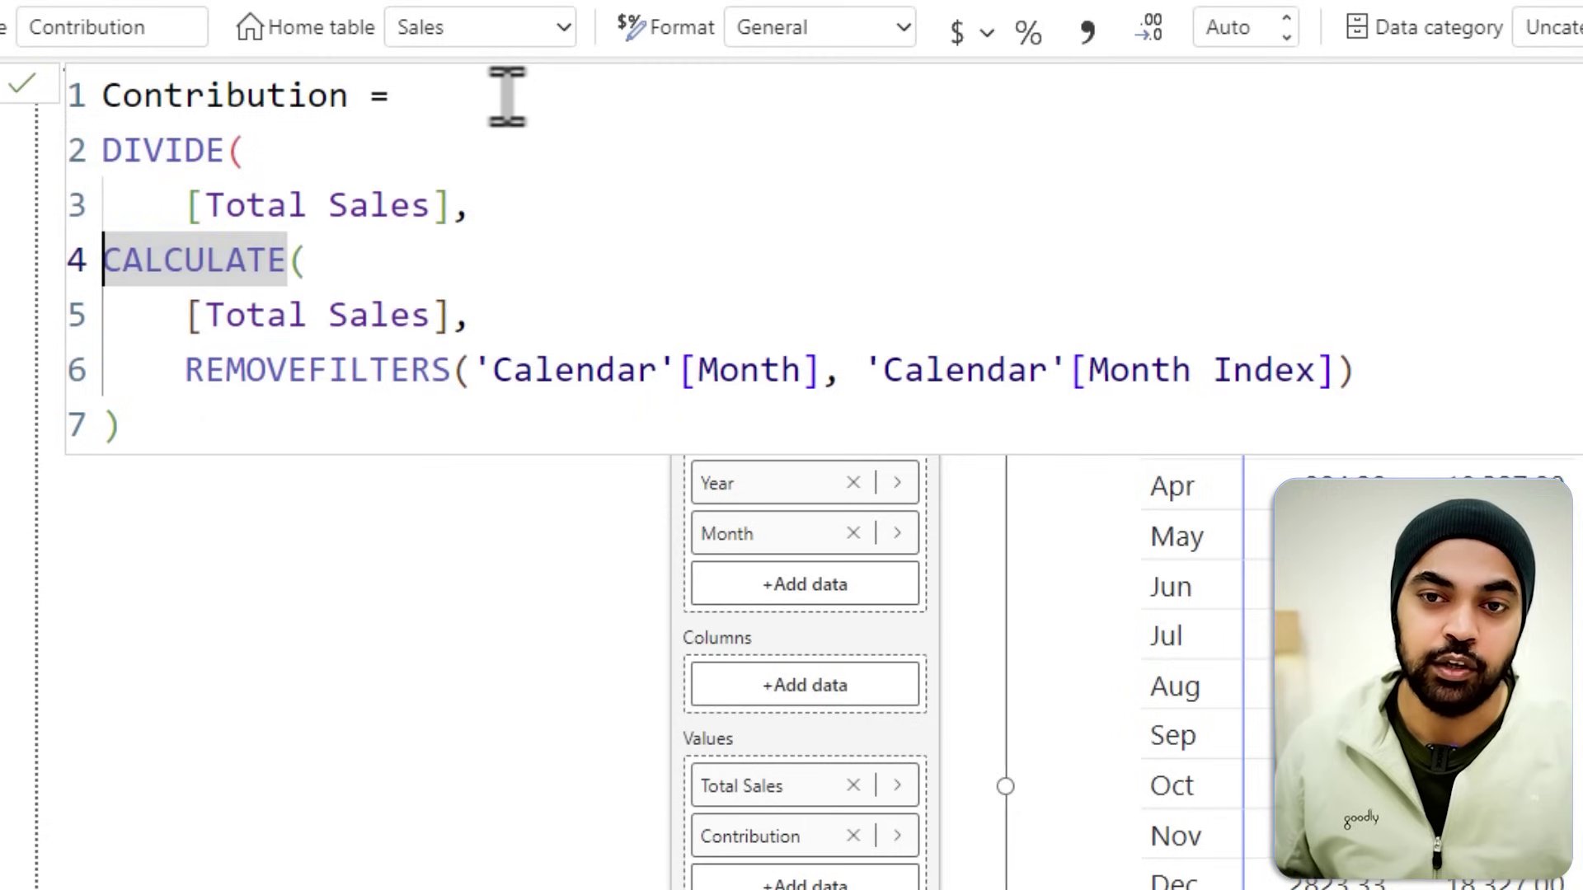
{"action": "key", "text": "shift+Down"}
{"action": "key", "text": "shift+Down"}
{"action": "key", "text": "shift+Down"}
{"action": "key", "text": "shift+End"}
{"action": "key", "text": "BackSpace"}
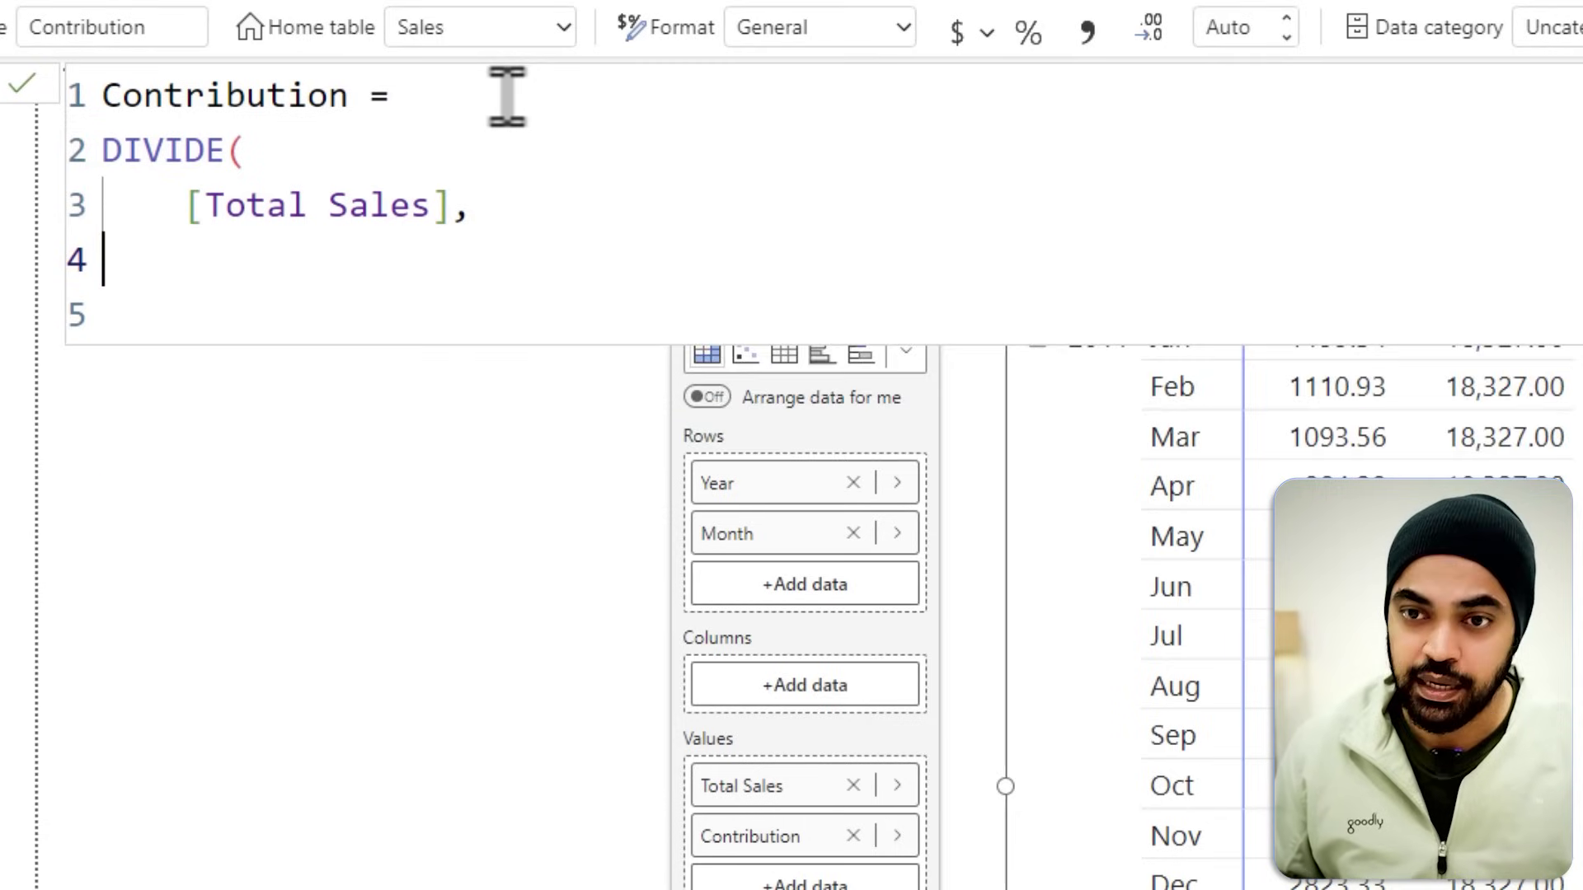
{"action": "key", "text": "ctrl+z"}
{"action": "key", "text": "End"}
{"action": "key", "text": "Return"}
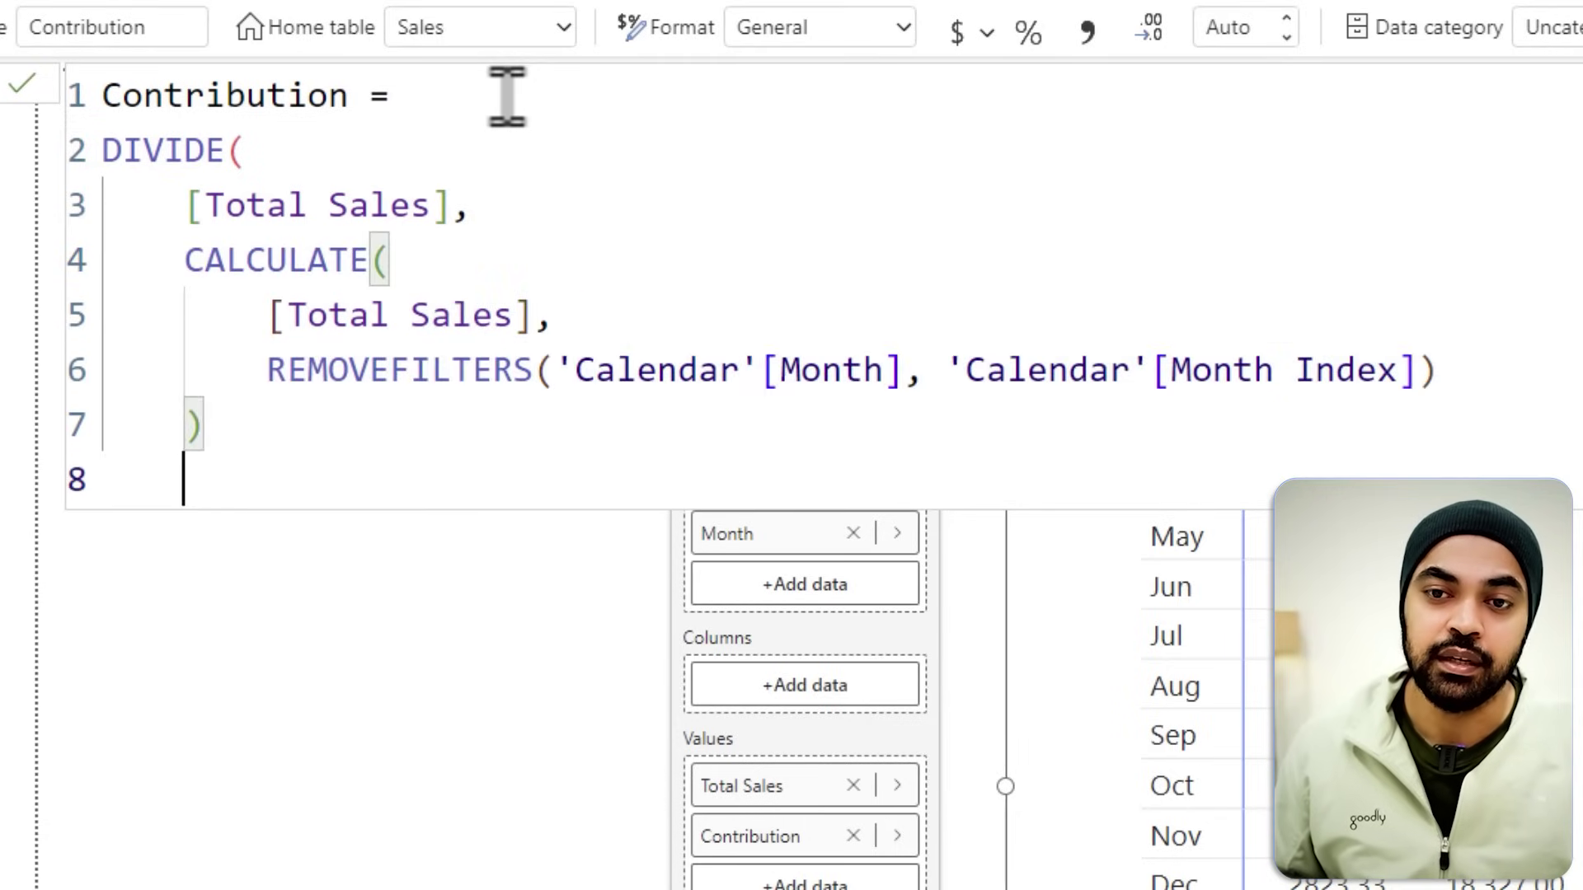
Close the DIVIDE function, commit the Contribution measure, and format it as a percentage
{"action": "type", "text": ")"}
{"action": "key", "text": "Return"}
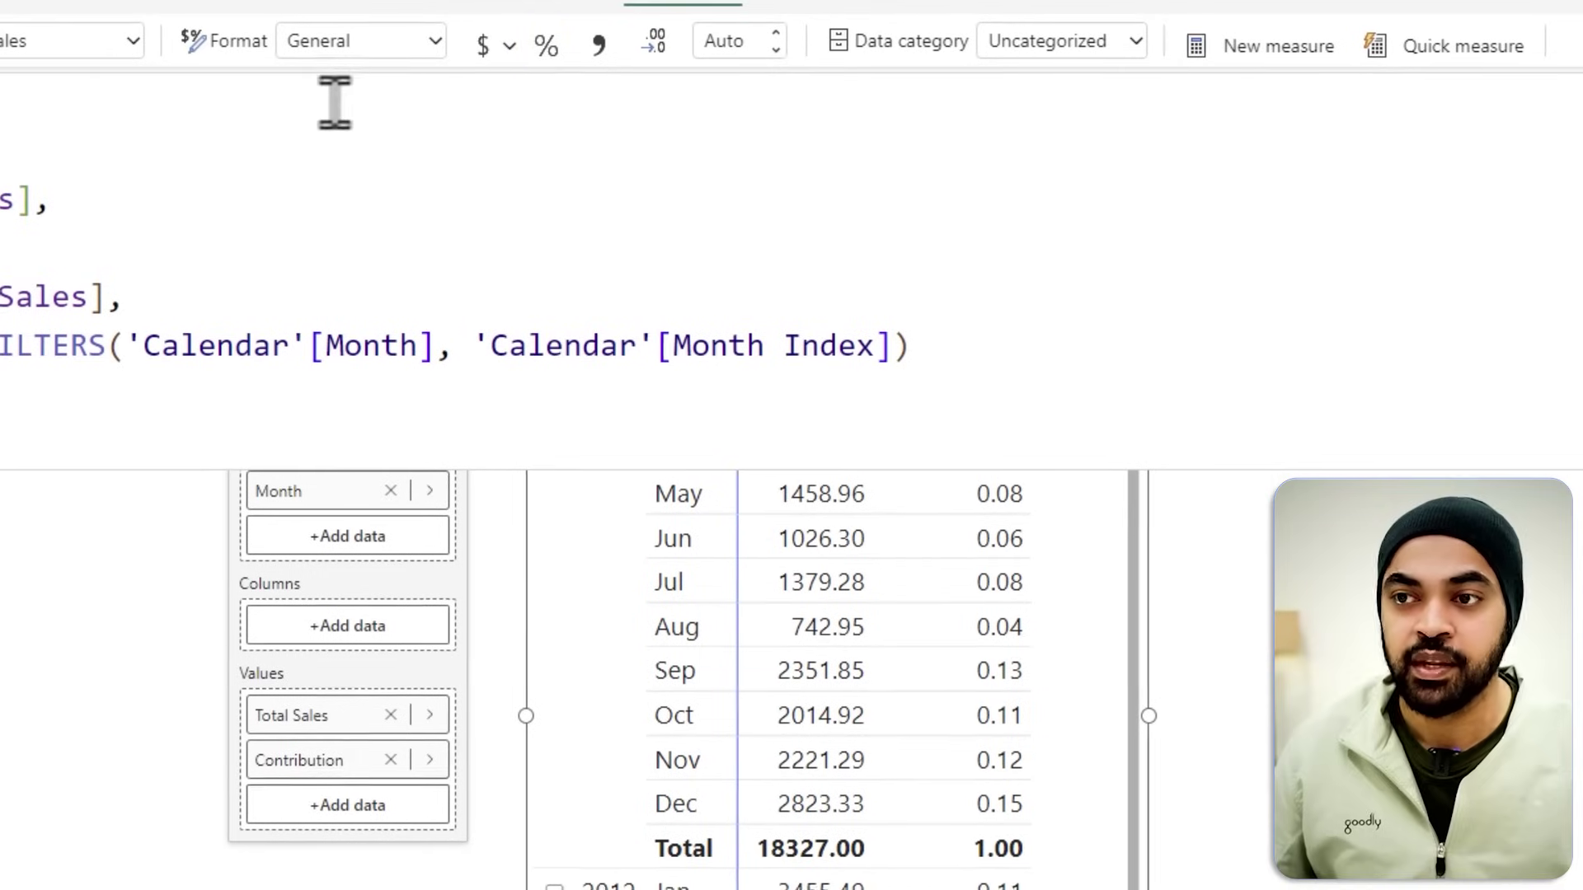
{"action": "left_click", "coordinate": [545, 45]}
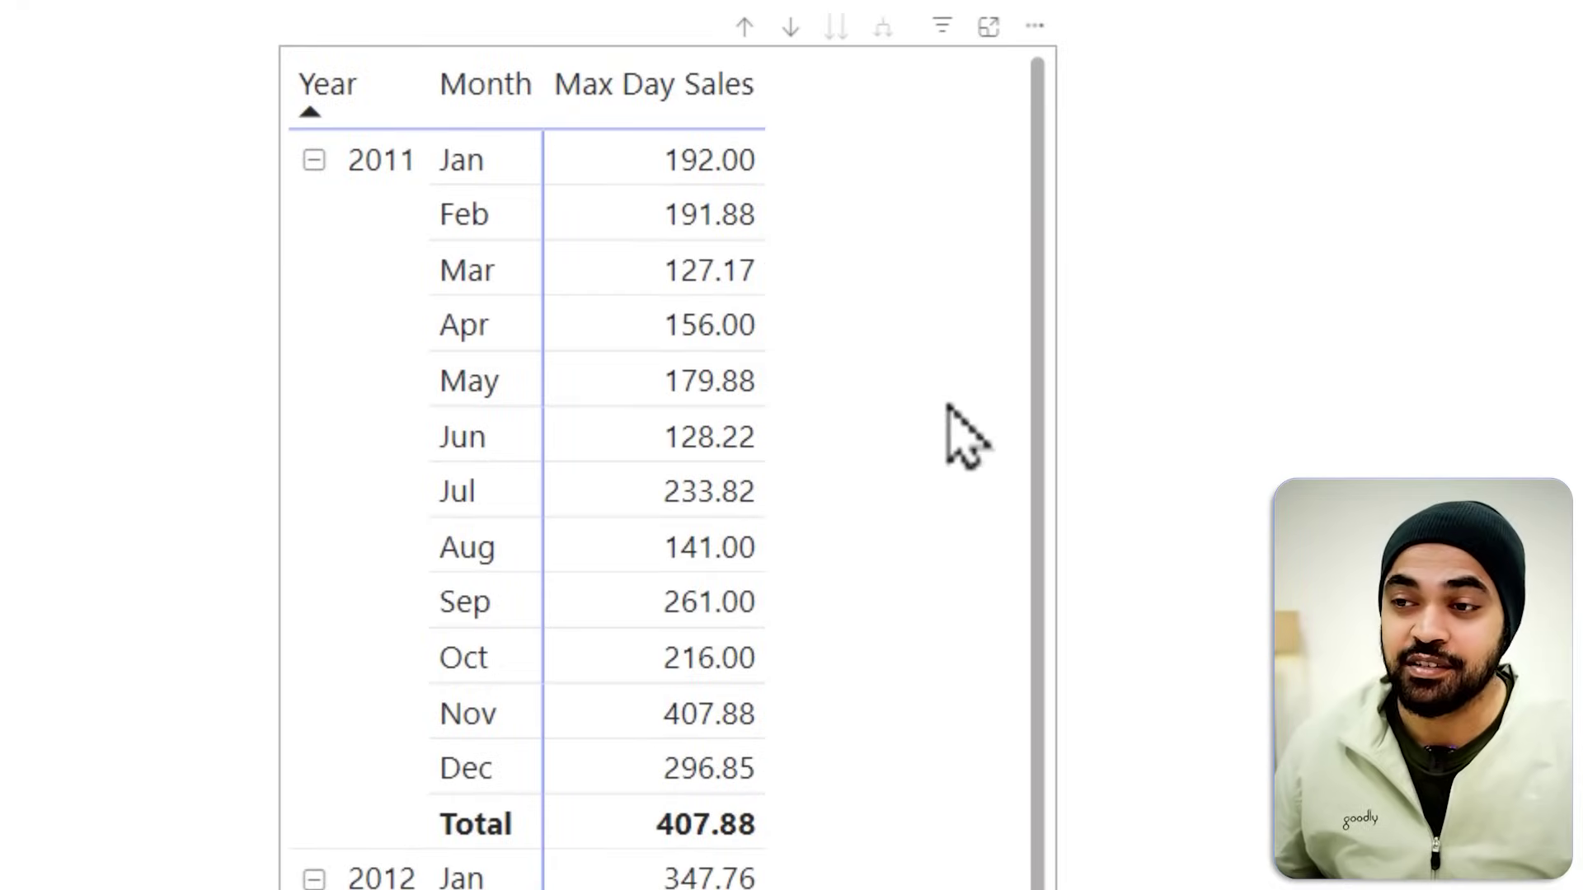
Mark the 2011 year, the month labels and January's Max Day Sales value in the matrix, and erase the marks
{"action": "left_click_drag", "start_coordinate": [297, 263], "coordinate": [338, 215]}
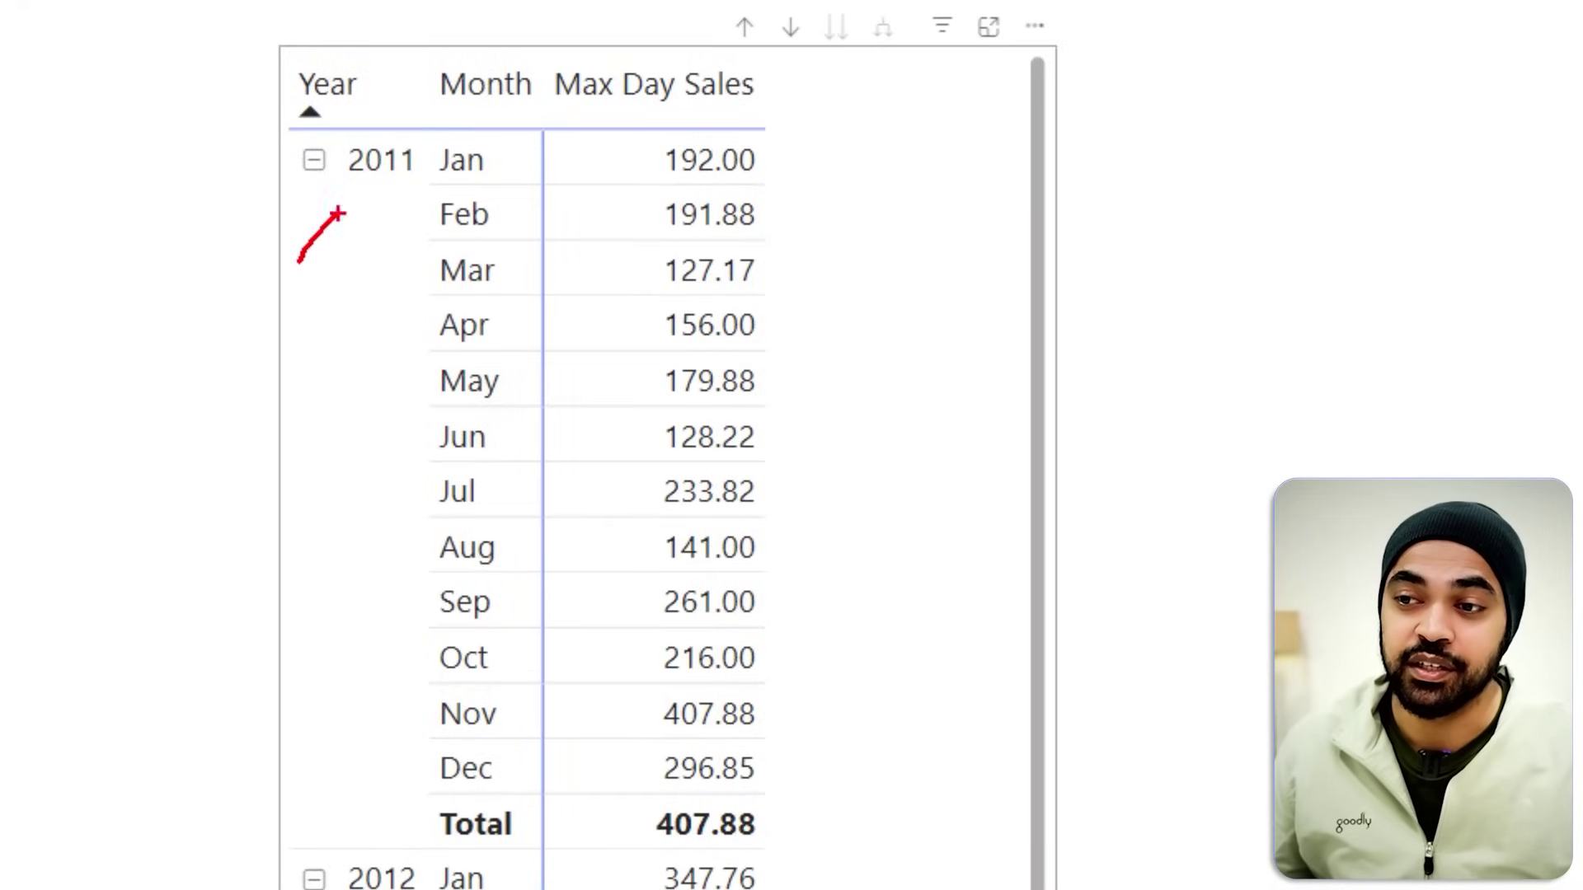
{"action": "left_click_drag", "start_coordinate": [443, 290], "coordinate": [481, 259]}
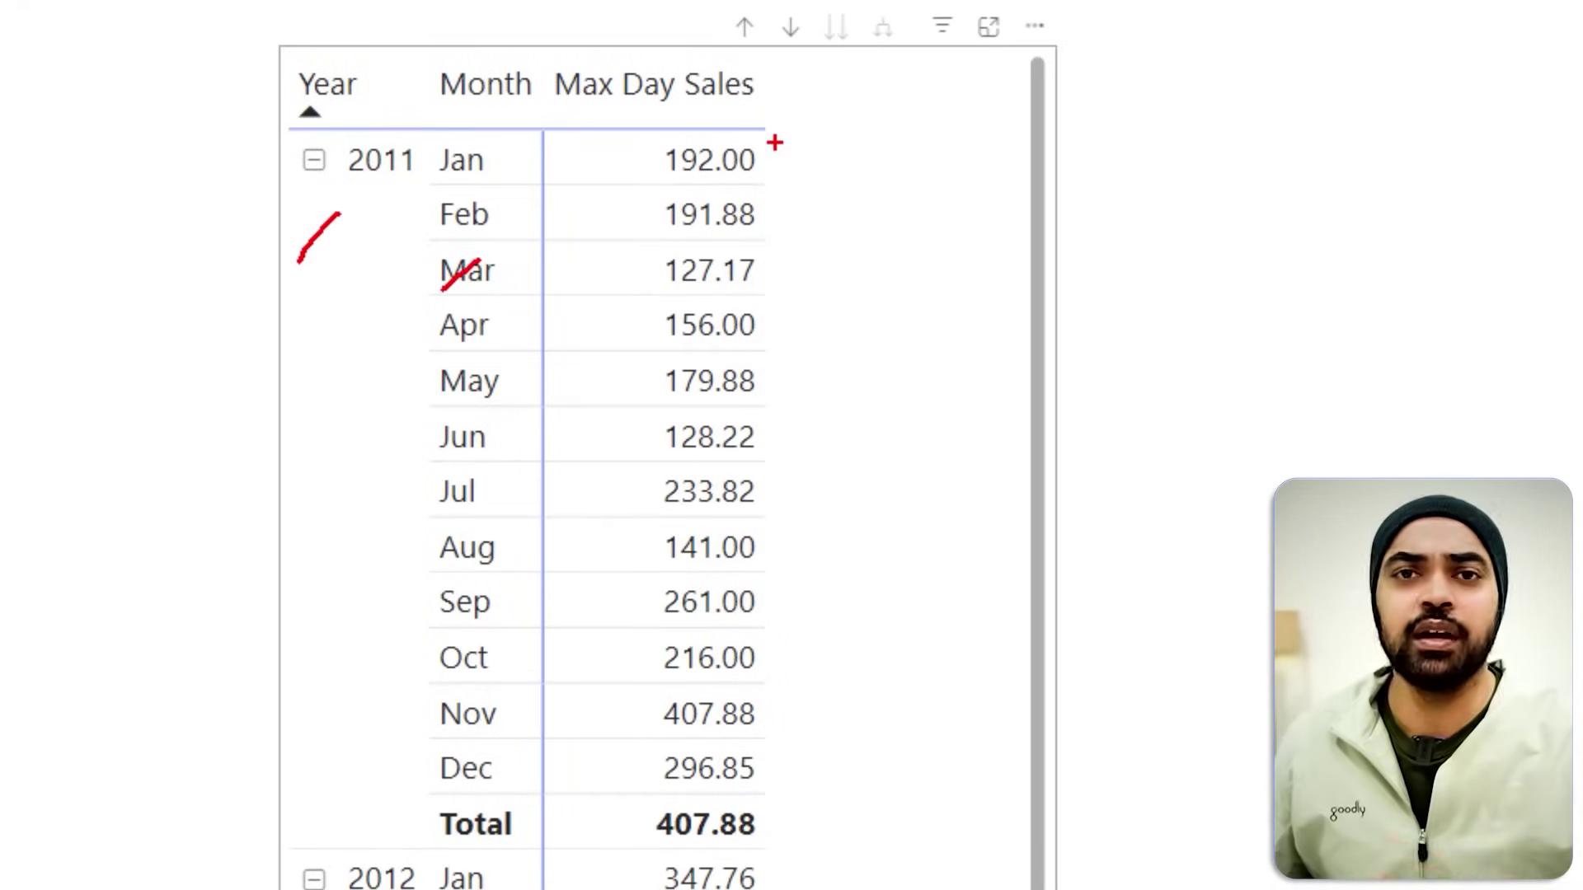
{"action": "left_click_drag", "start_coordinate": [503, 162], "coordinate": [533, 140]}
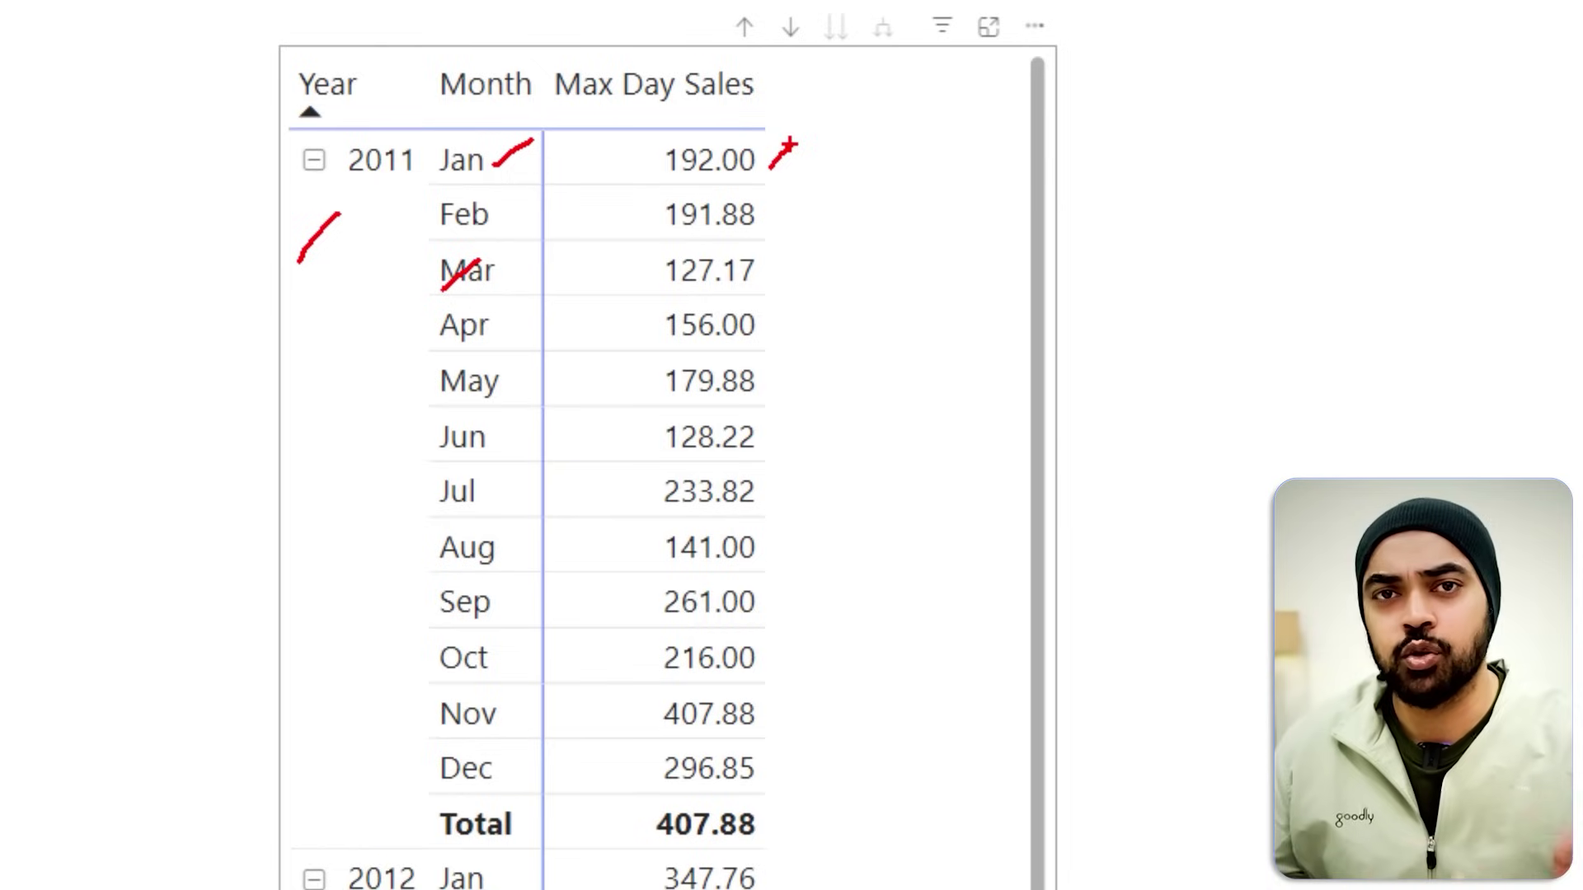
{"action": "key", "text": "e"}
Box the 2011 monthly Max Day Sales values and the 2011 Total row on screen, and clear the boxes
{"action": "mouse_move", "coordinate": [618, 116]}
{"action": "left_mouse_down"}
{"action": "mouse_move", "coordinate": [650, 165]}
{"action": "mouse_move", "coordinate": [759, 541]}
{"action": "mouse_move", "coordinate": [784, 780]}
{"action": "left_mouse_up"}
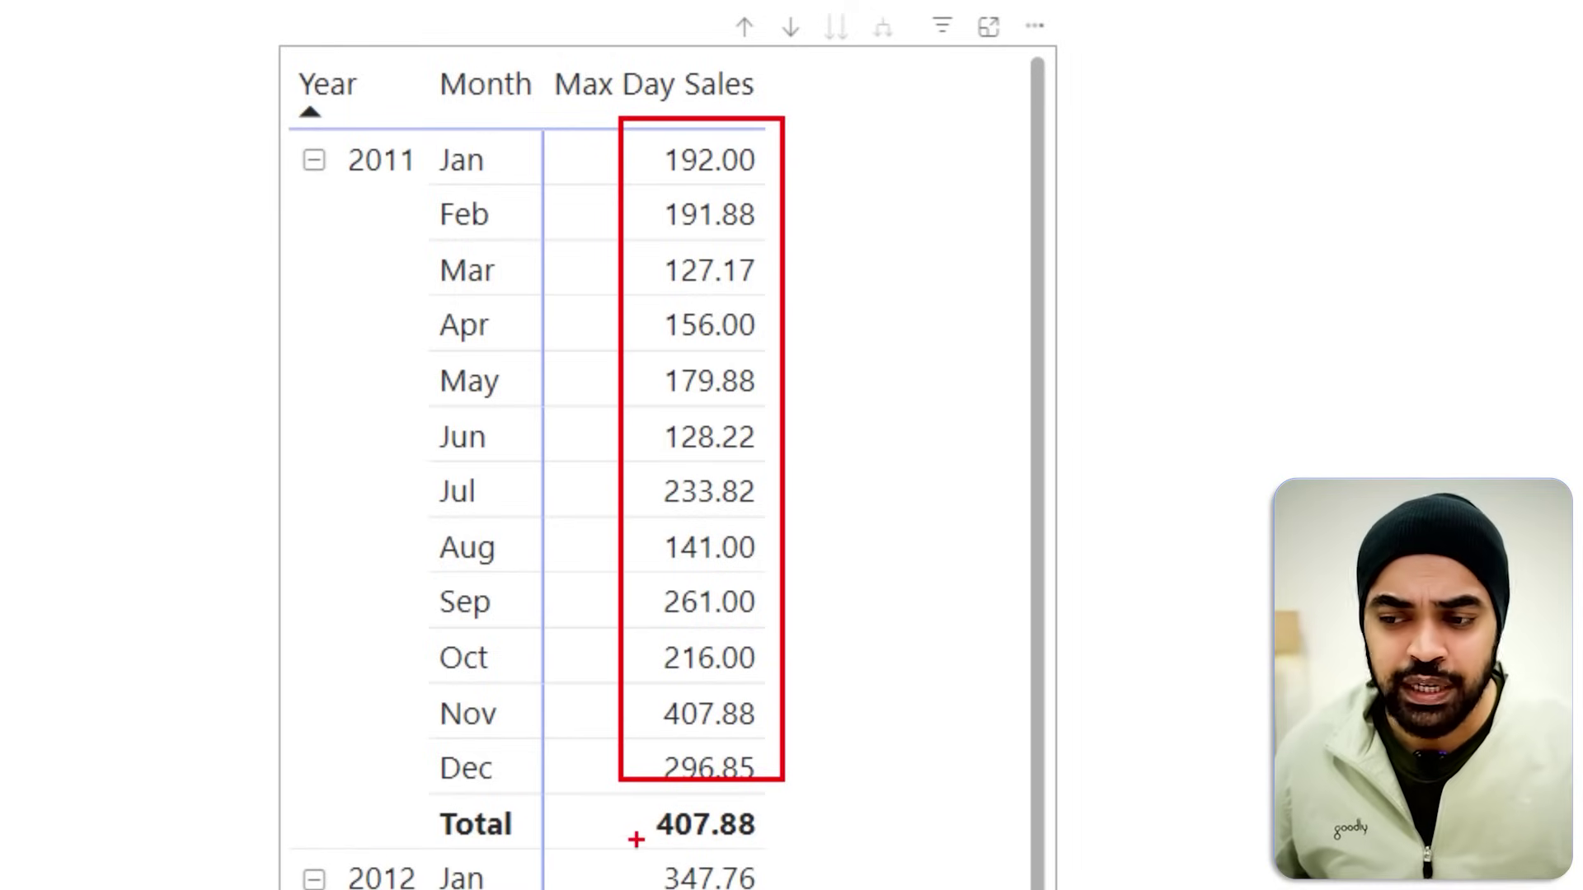
{"action": "mouse_move", "coordinate": [297, 799]}
{"action": "left_mouse_down"}
{"action": "mouse_move", "coordinate": [532, 849]}
{"action": "mouse_move", "coordinate": [794, 857]}
{"action": "left_mouse_up"}
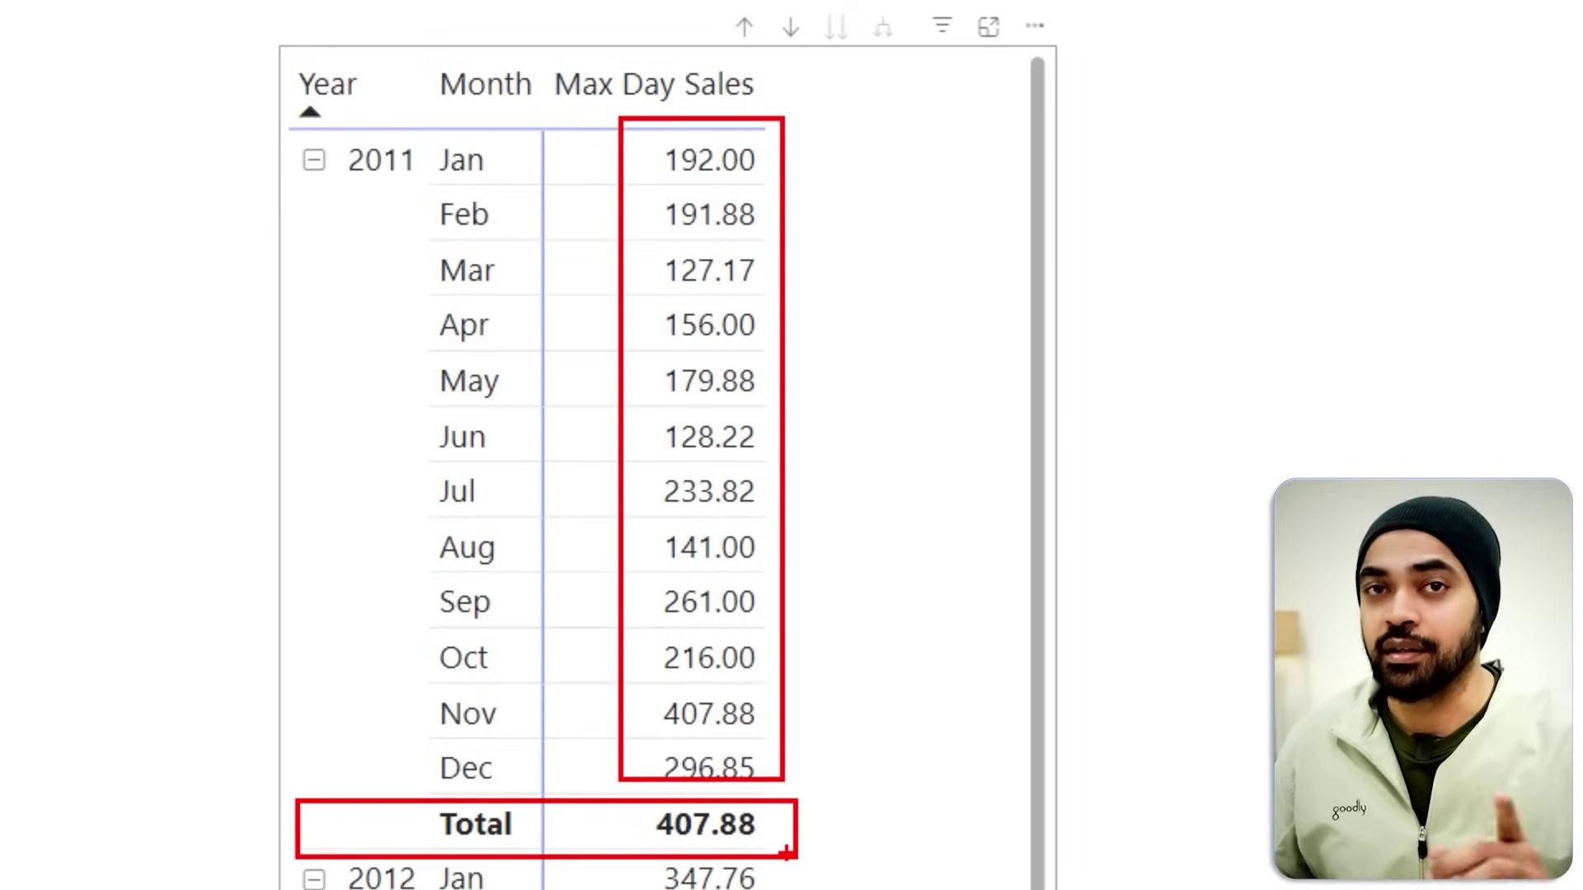
{"action": "key", "text": "Escape"}
Tick the first monthly values, box the 2011 total, bracket the January to December values, and clear the marks
{"action": "key", "text": "ctrl+2"}
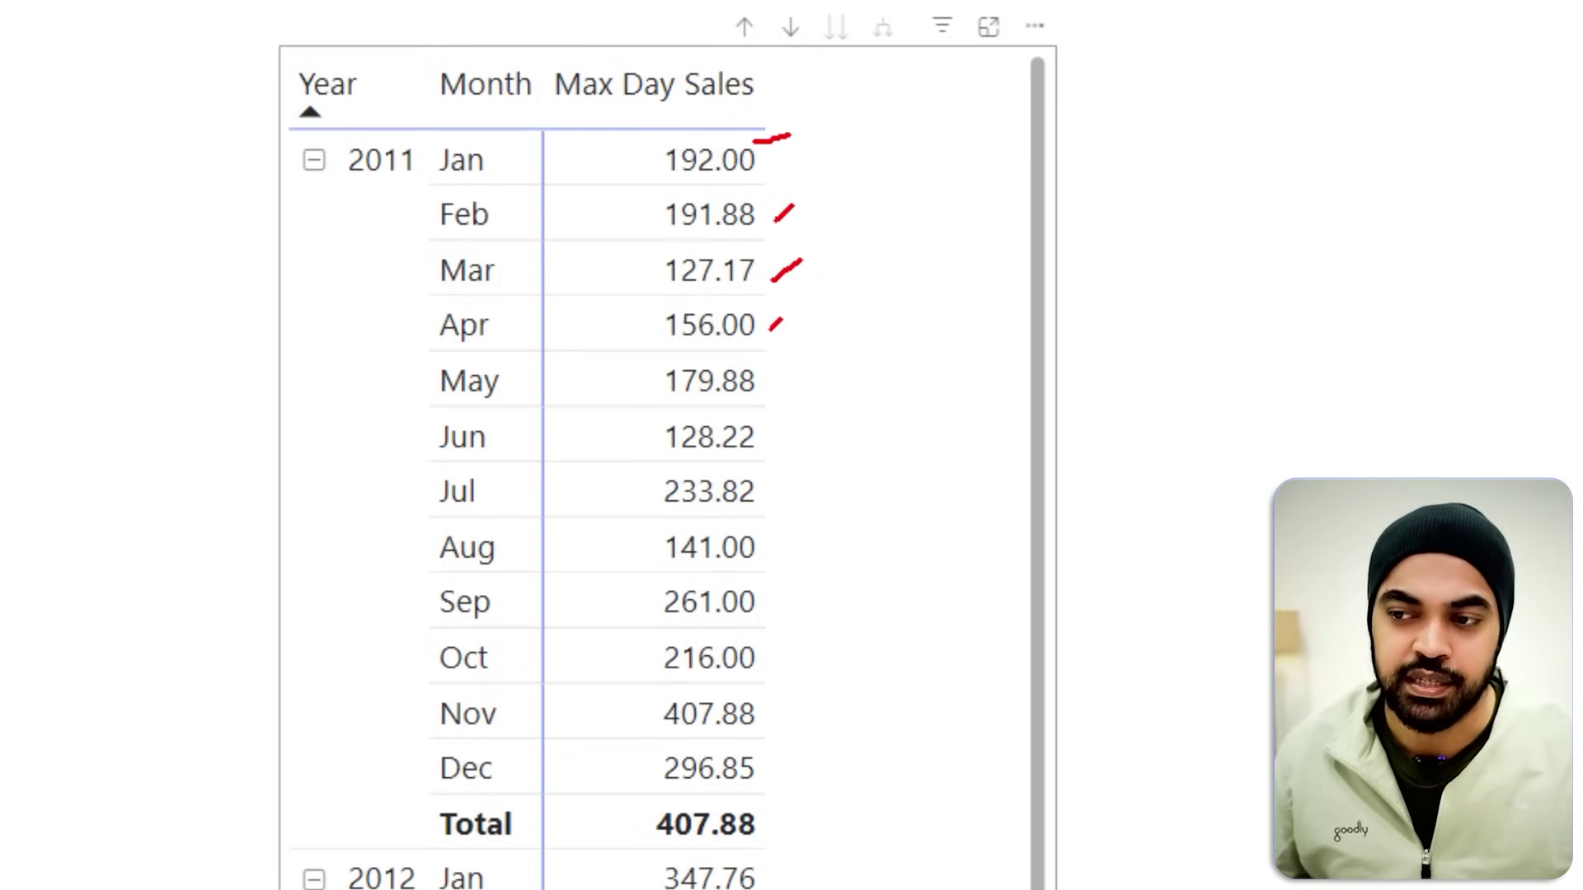
{"action": "left_click_drag", "start_coordinate": [605, 792], "coordinate": [813, 846]}
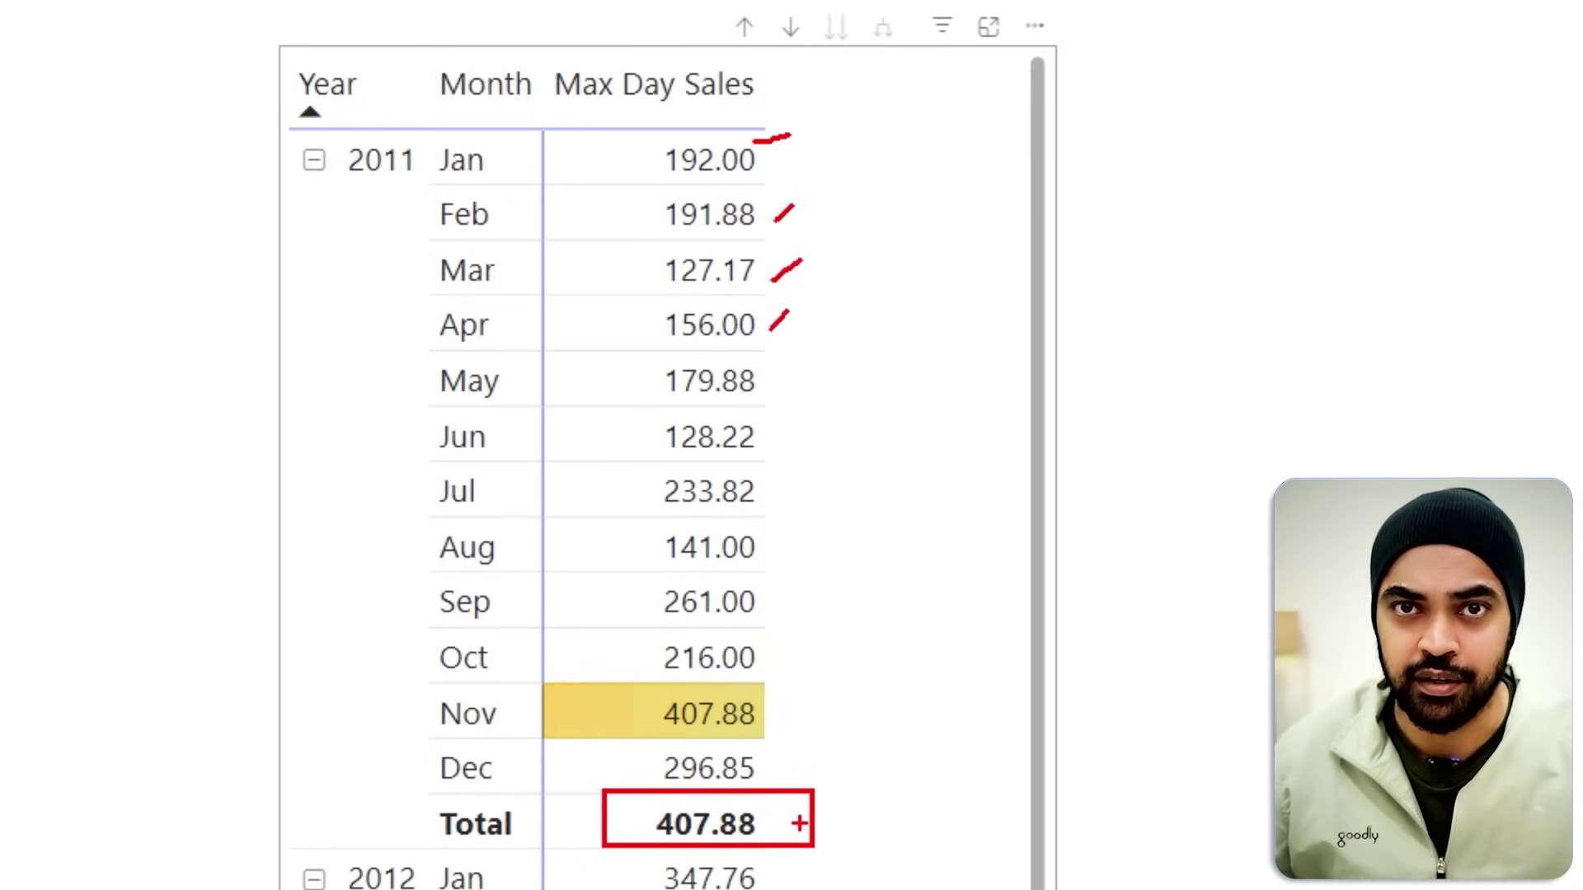
{"action": "mouse_move", "coordinate": [766, 123]}
{"action": "left_mouse_down"}
{"action": "mouse_move", "coordinate": [808, 140]}
{"action": "mouse_move", "coordinate": [821, 754]}
{"action": "mouse_move", "coordinate": [812, 795]}
{"action": "mouse_move", "coordinate": [779, 796]}
{"action": "left_mouse_up"}
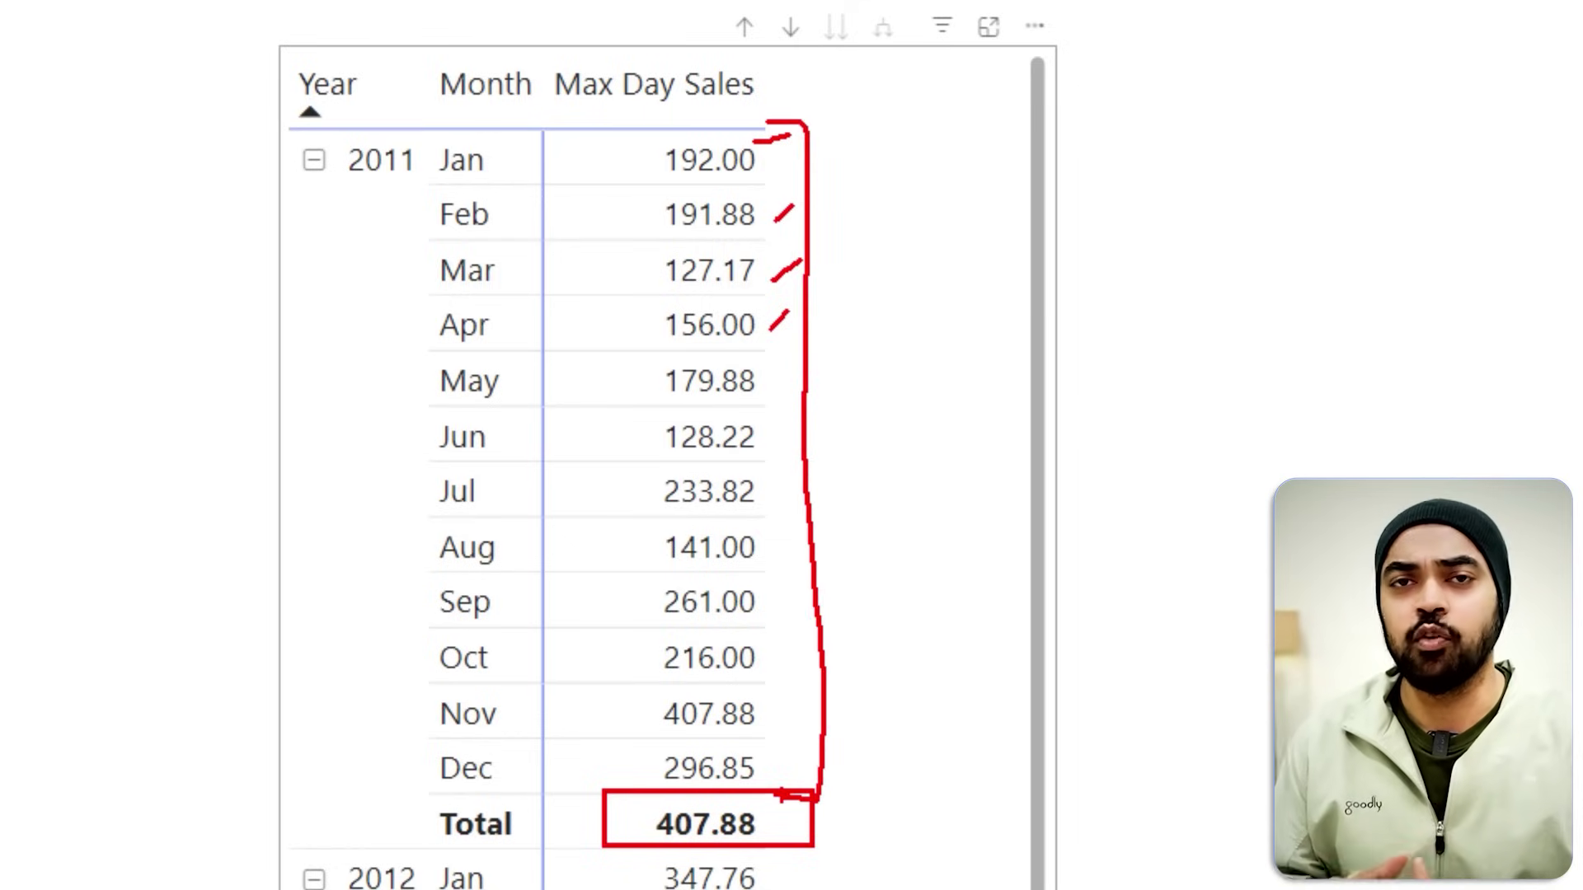
{"action": "key", "text": "Escape"}
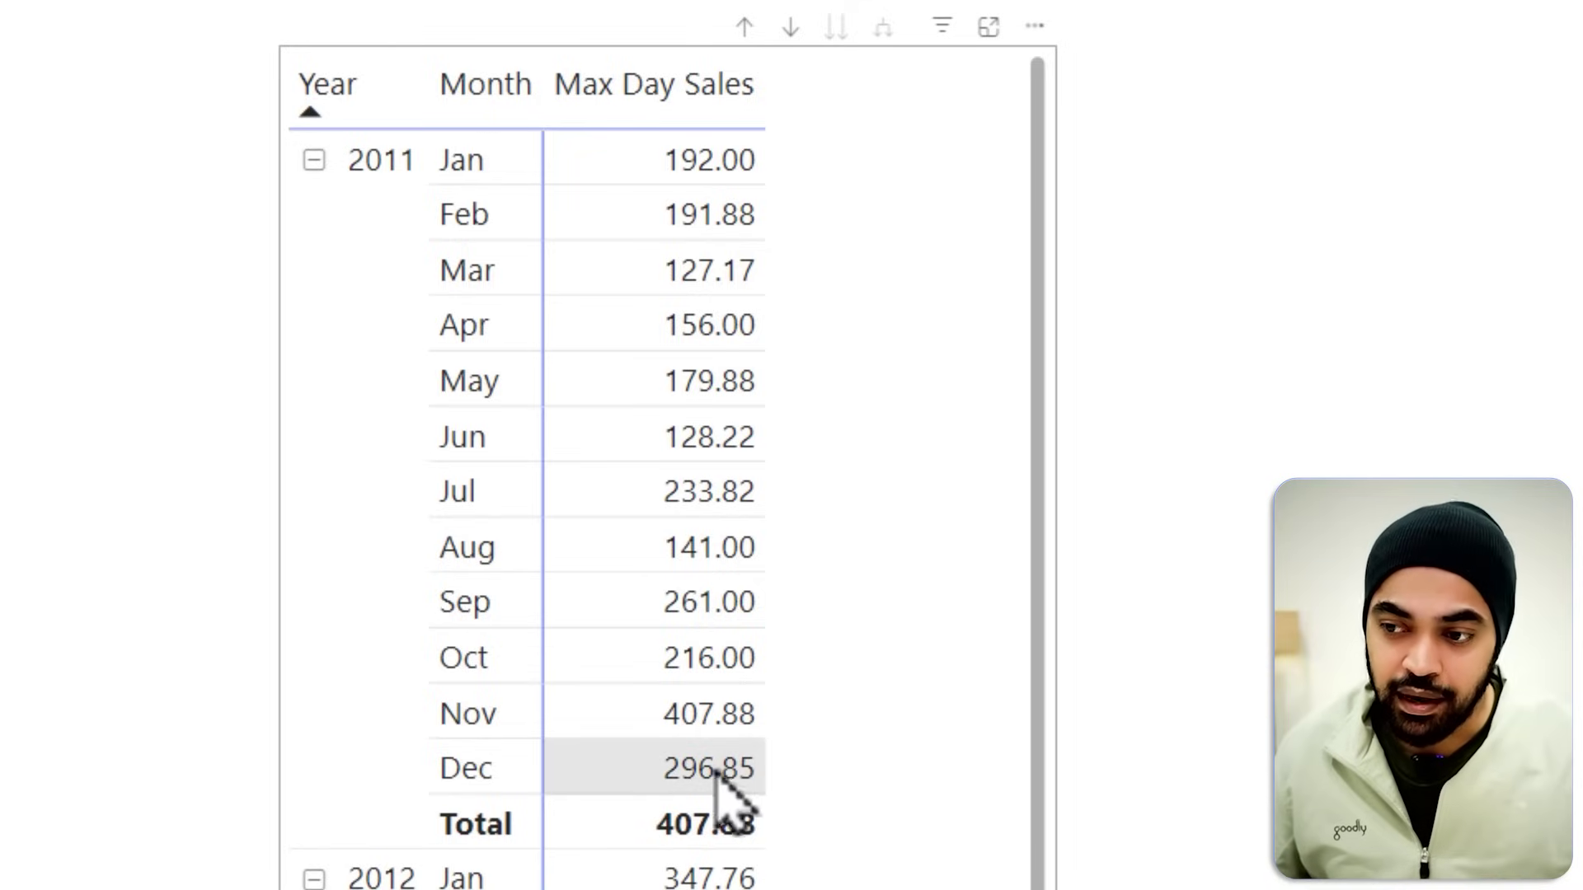
Box December 2011's Max Day Sales value, tick its 2011 and Dec filters and the value, and erase the marks
{"action": "left_click_drag", "start_coordinate": [625, 734], "coordinate": [767, 798]}
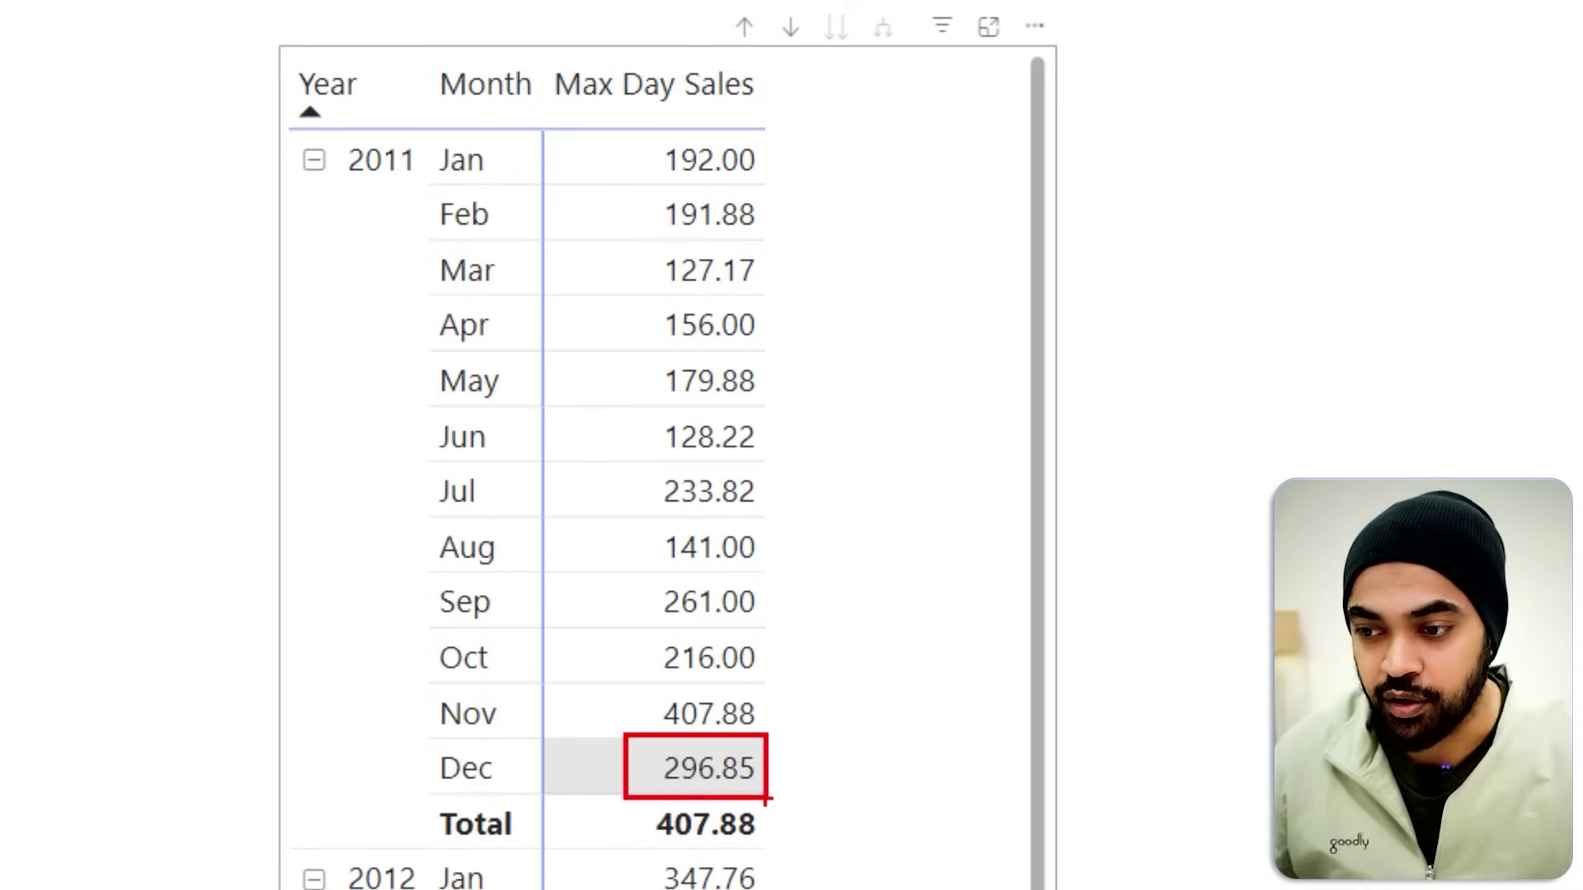
{"action": "left_click_drag", "start_coordinate": [334, 198], "coordinate": [373, 177]}
{"action": "left_click_drag", "start_coordinate": [497, 736], "coordinate": [526, 729]}
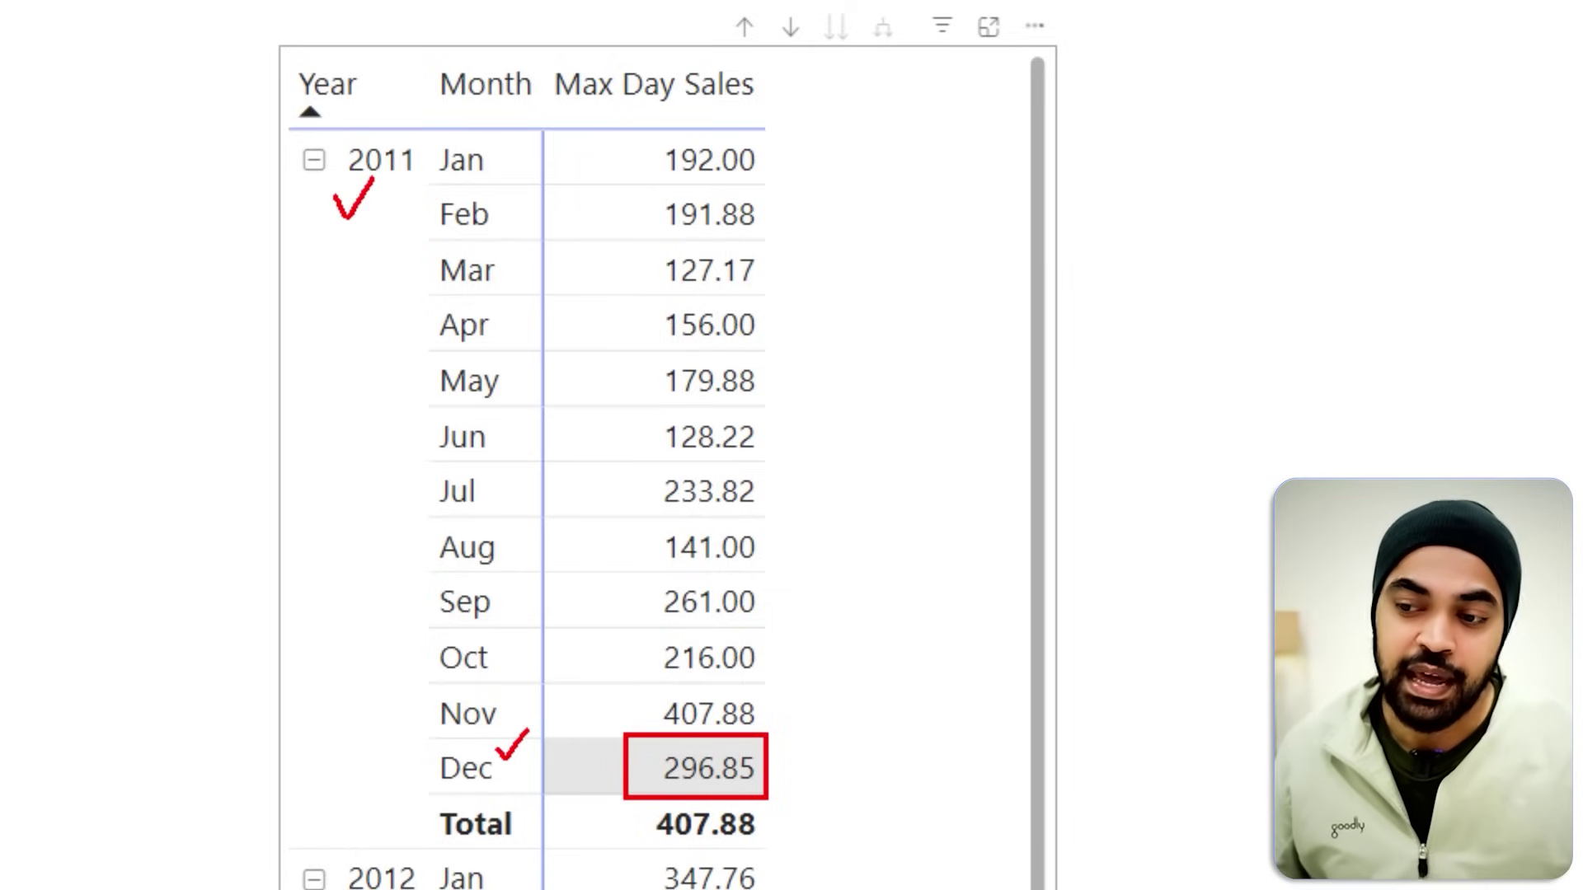
{"action": "left_click_drag", "start_coordinate": [791, 759], "coordinate": [843, 729]}
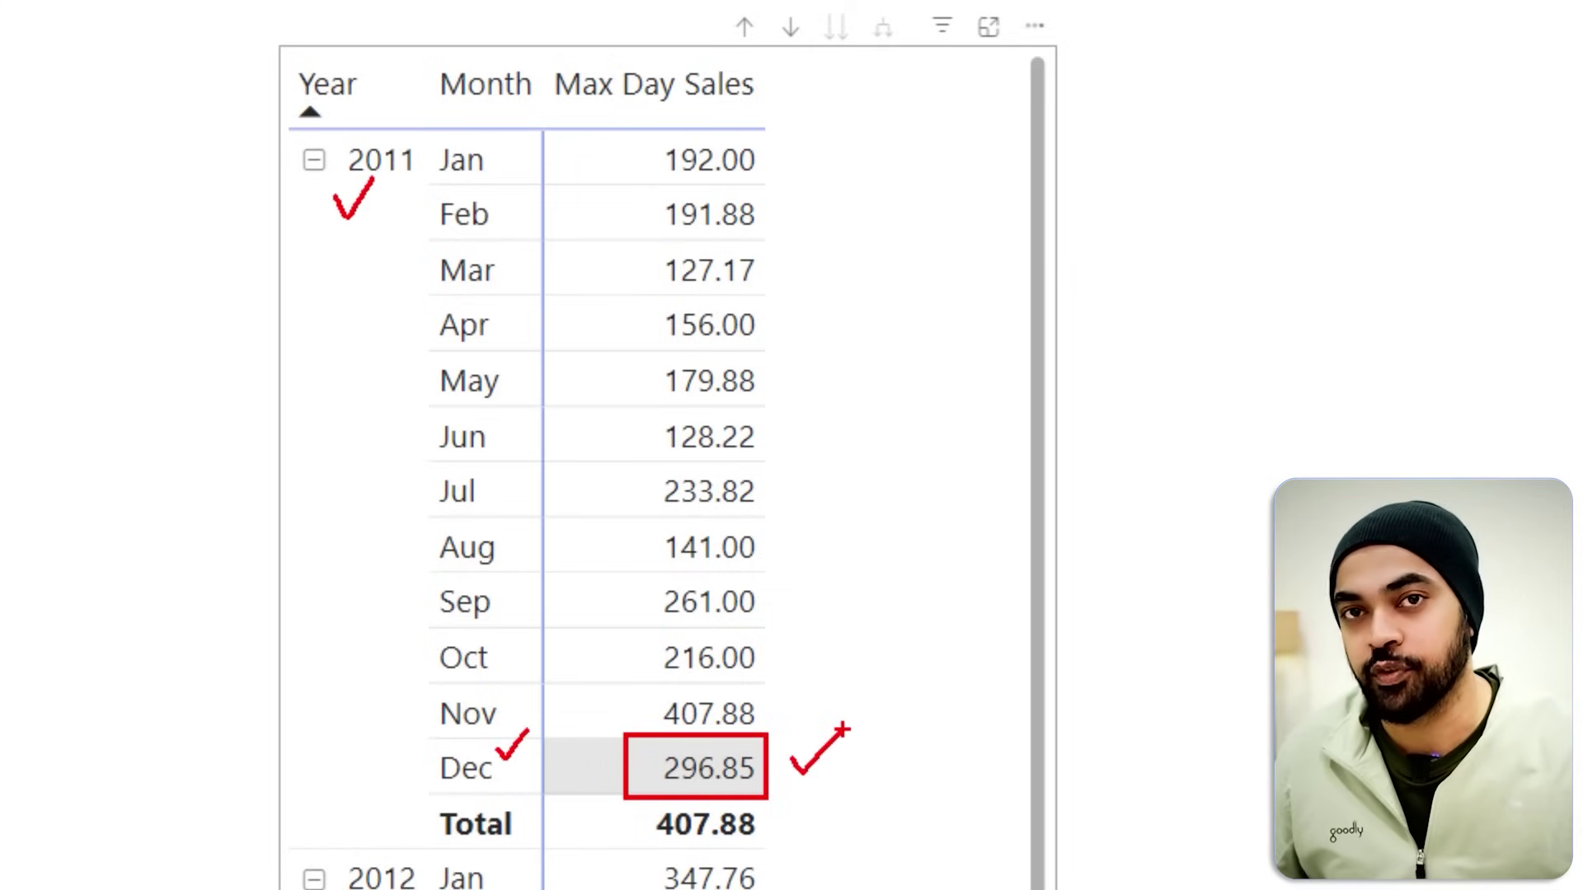
{"action": "key", "text": "e"}
Box the 2011 total of Max Day Sales, tick the 2011 filter and the total, and clear the marks
{"action": "left_click_drag", "start_coordinate": [616, 794], "coordinate": [777, 847]}
{"action": "left_click_drag", "start_coordinate": [342, 193], "coordinate": [375, 172]}
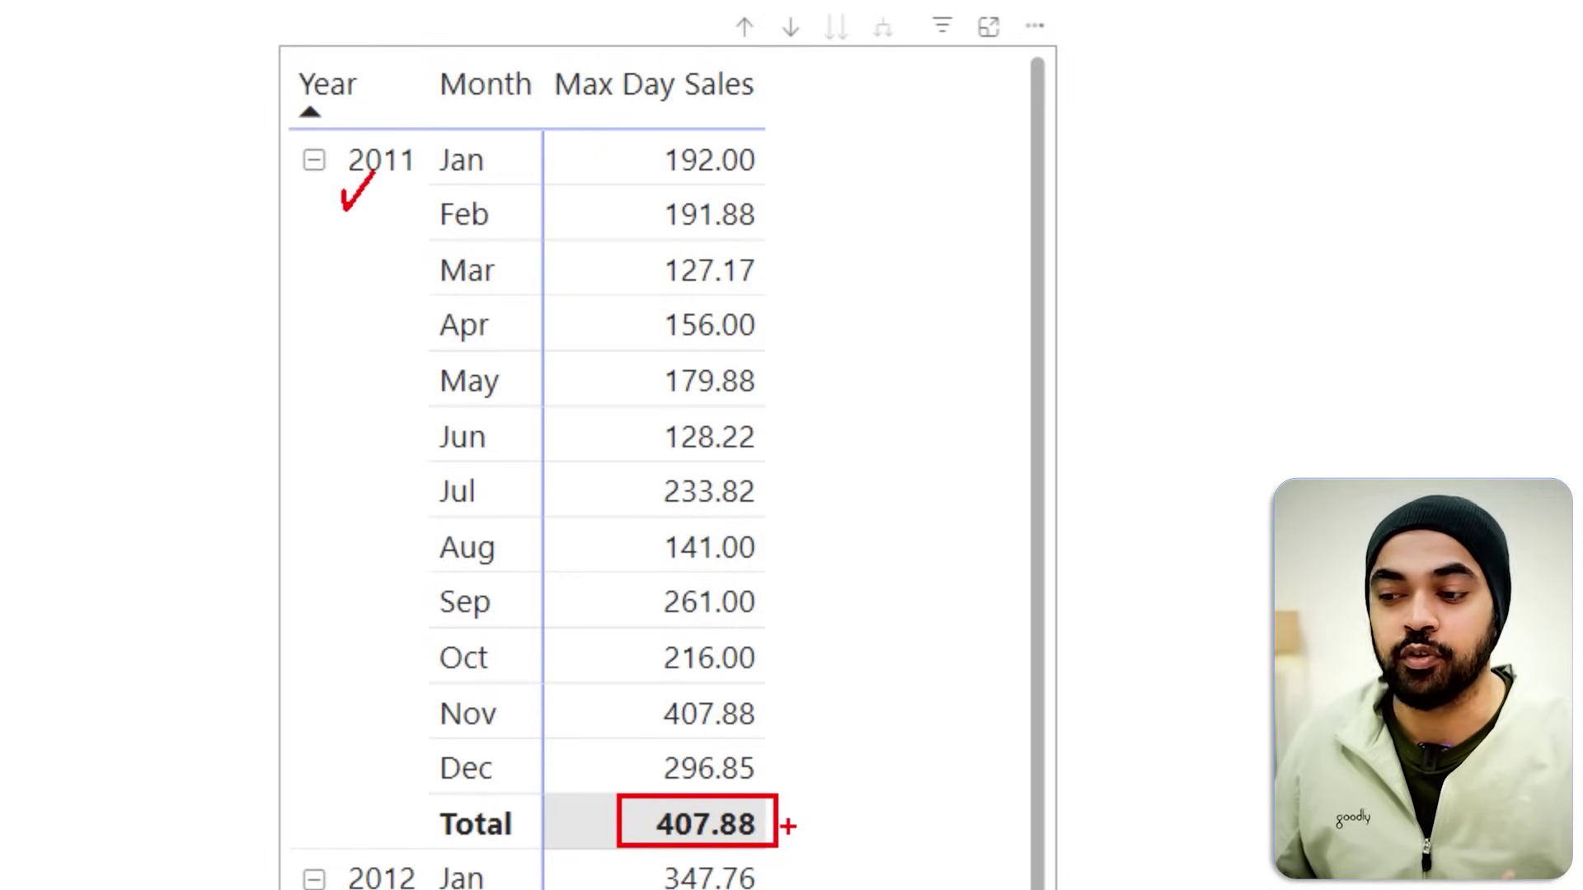
{"action": "left_click_drag", "start_coordinate": [790, 826], "coordinate": [829, 791]}
{"action": "key", "text": "Escape"}
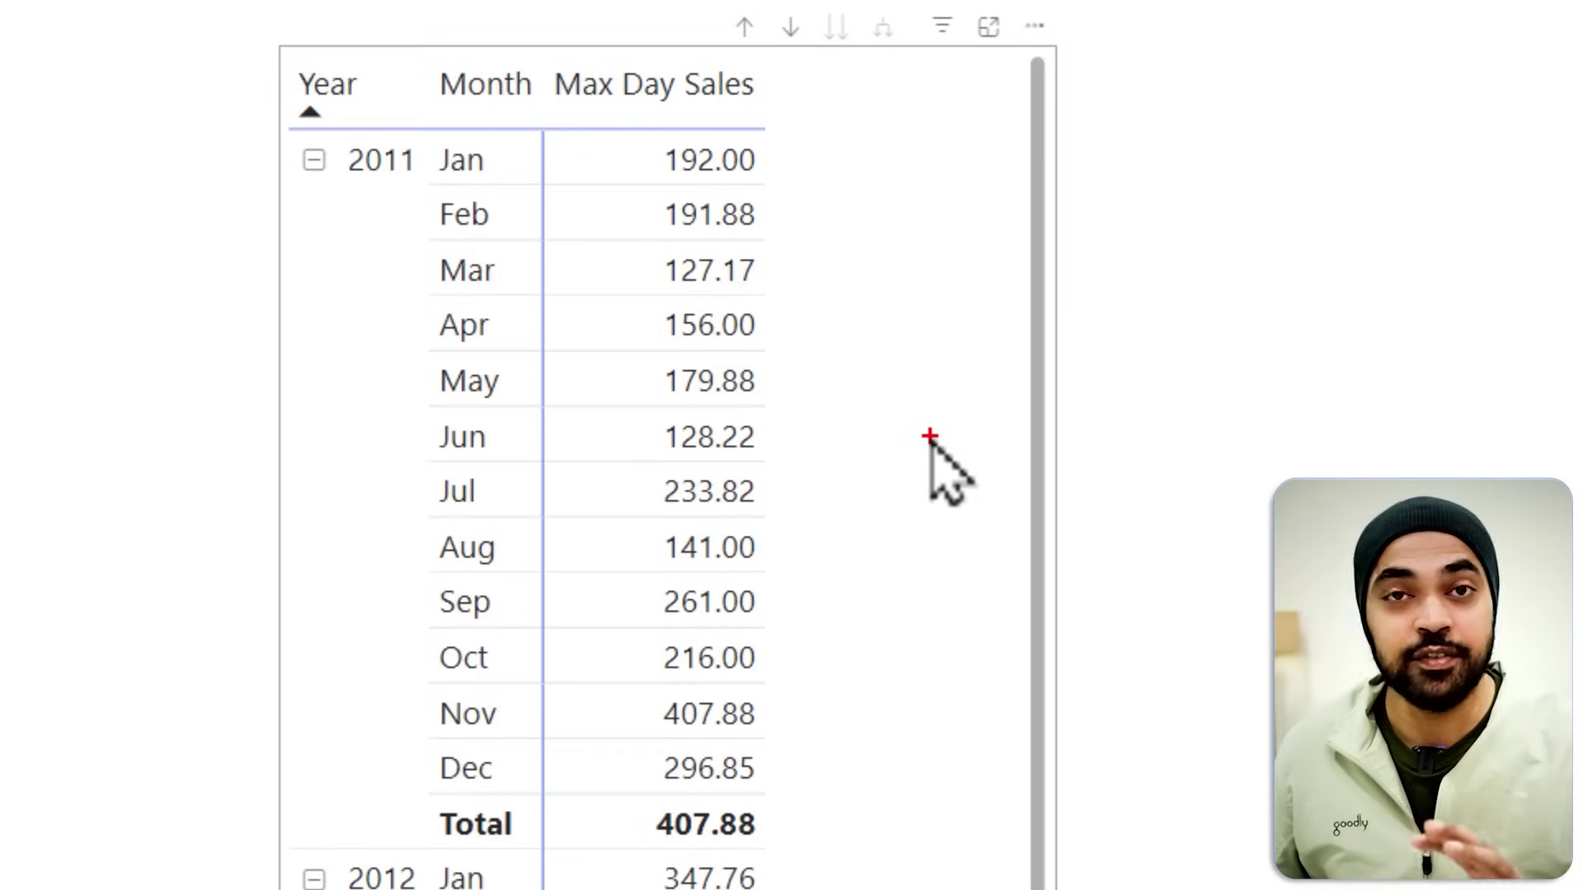
Tick 2011 and Jan, box the 2011 month rows with their headers, and draw an arrow pointing at the boxed rows
{"action": "left_click_drag", "start_coordinate": [234, 191], "coordinate": [303, 168]}
{"action": "left_click_drag", "start_coordinate": [472, 160], "coordinate": [524, 145]}
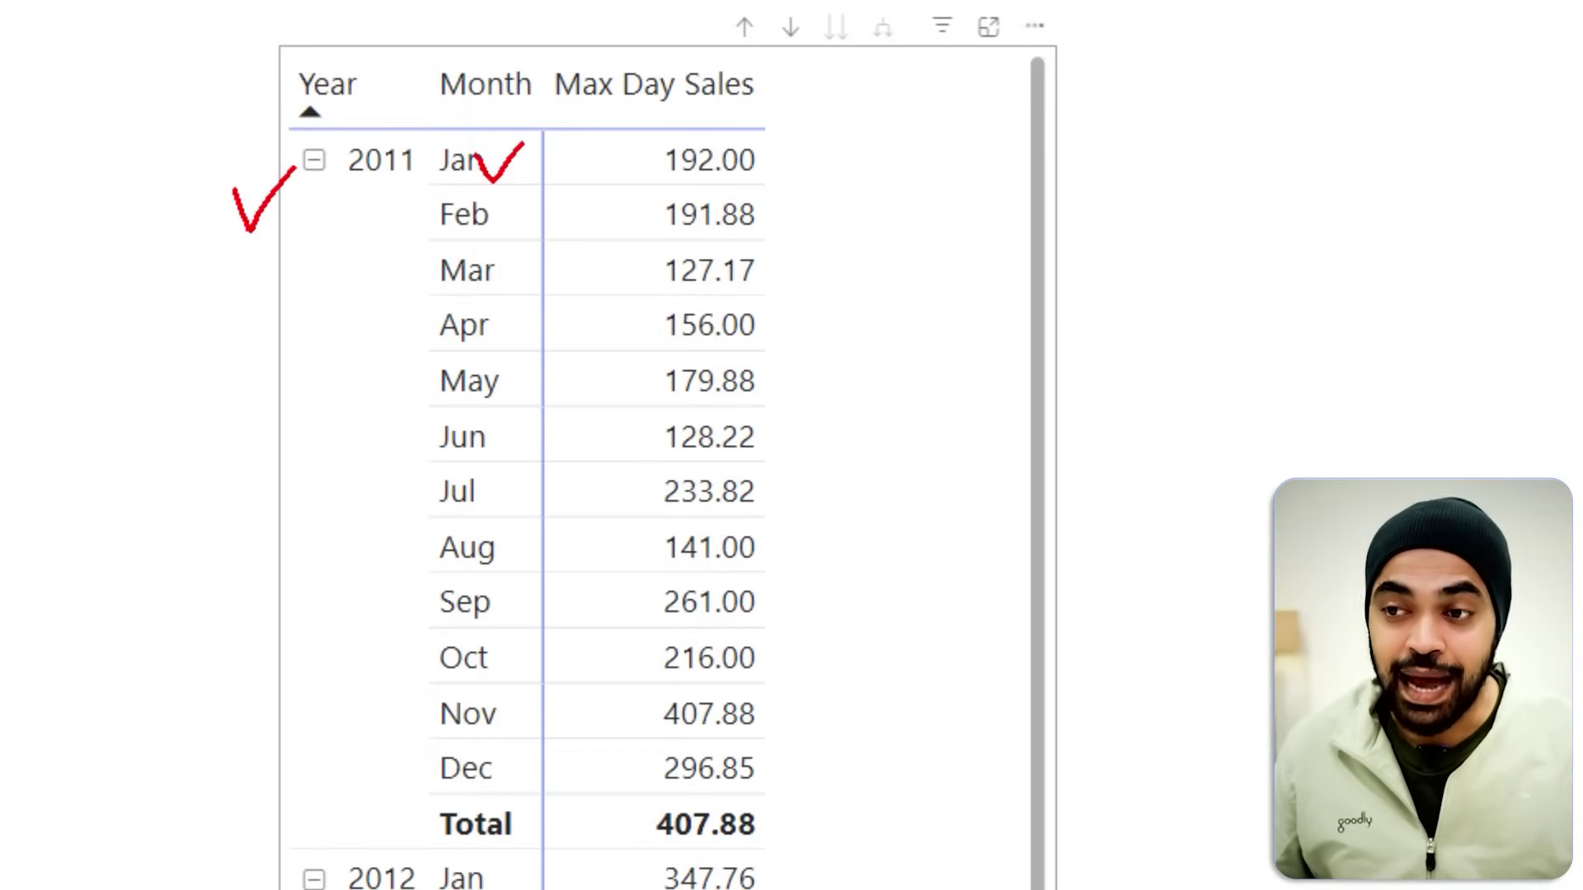
{"action": "mouse_move", "coordinate": [259, 40]}
{"action": "left_mouse_down"}
{"action": "mouse_move", "coordinate": [512, 608]}
{"action": "mouse_move", "coordinate": [548, 763]}
{"action": "mouse_move", "coordinate": [765, 798]}
{"action": "left_mouse_up"}
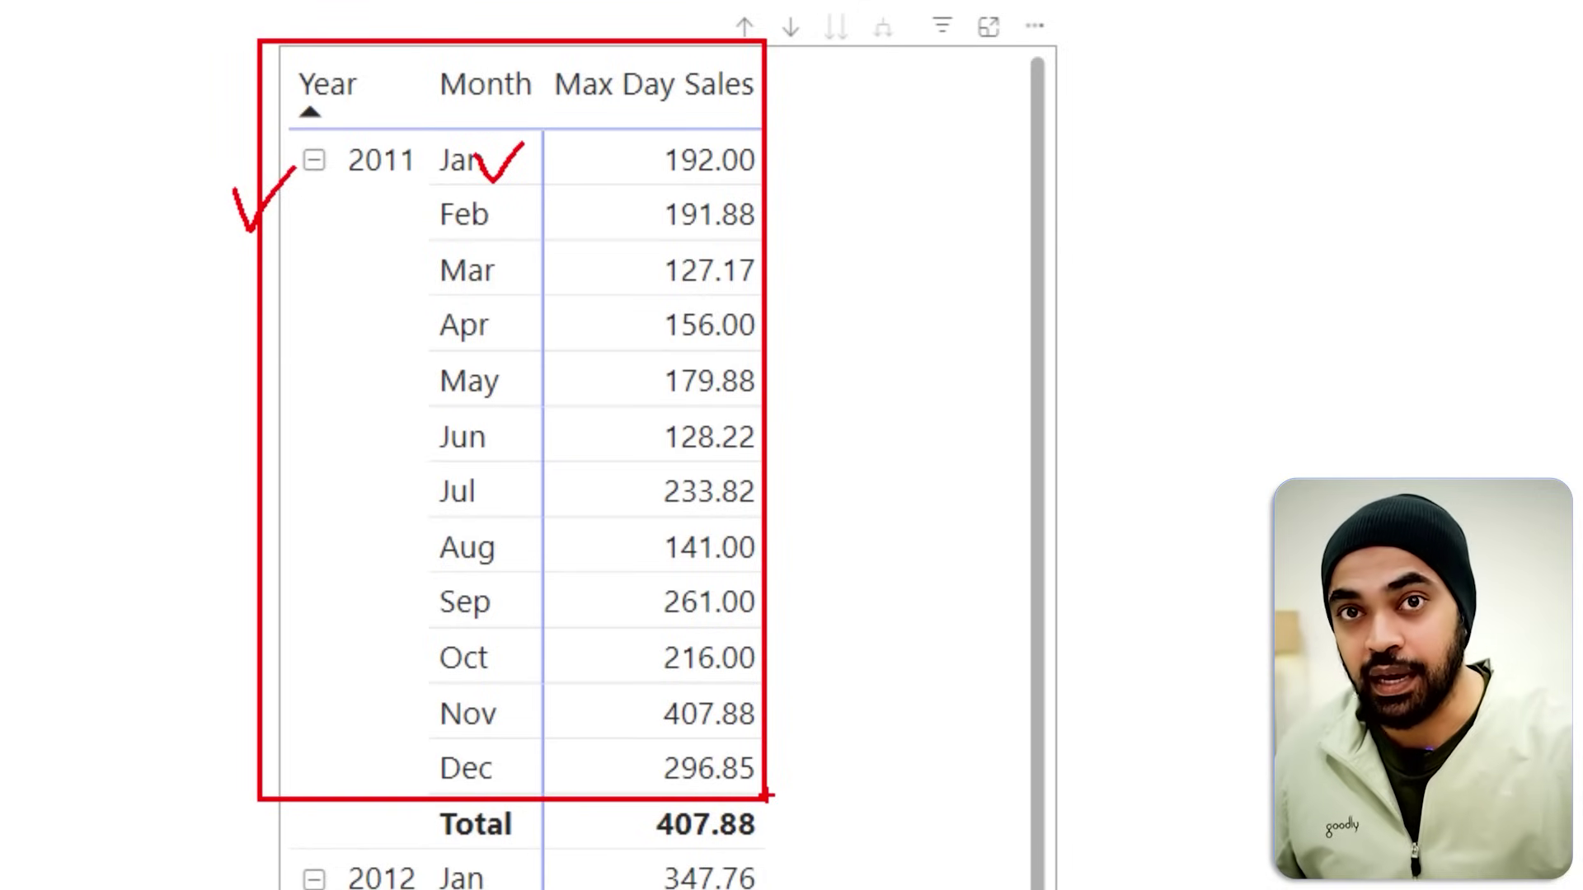
{"action": "mouse_move", "coordinate": [920, 323]}
{"action": "left_mouse_down"}
{"action": "mouse_move", "coordinate": [913, 394]}
{"action": "mouse_move", "coordinate": [835, 441]}
{"action": "left_mouse_up"}
{"action": "left_click_drag", "start_coordinate": [846, 412], "coordinate": [855, 405]}
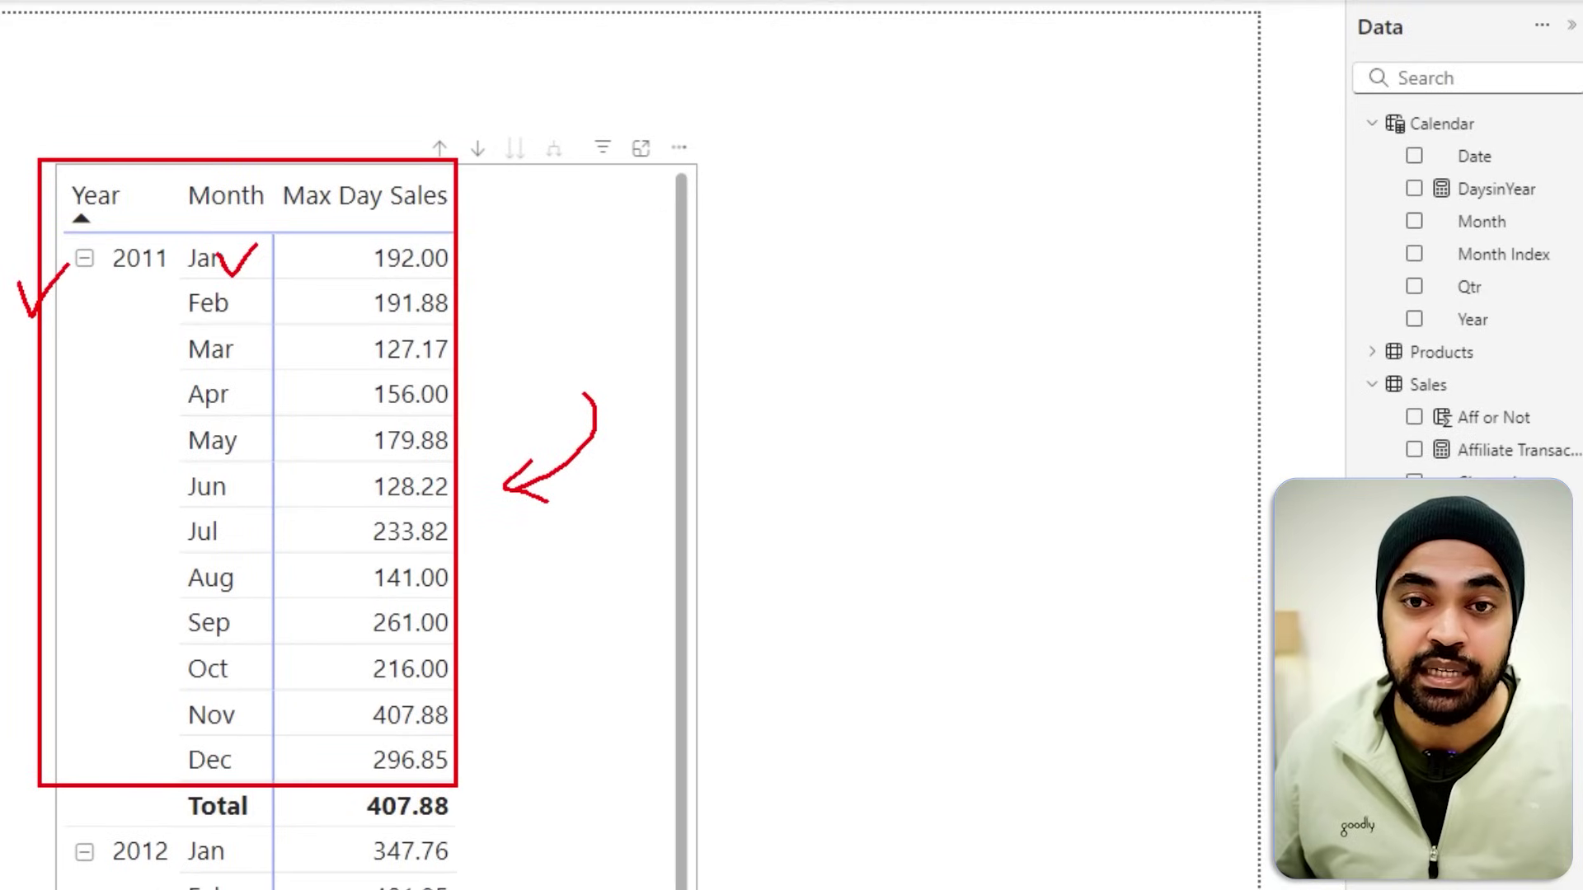
Annotate the Sales table and the boxed rows with arrows, underline monthly values, circle the 2011 total, and clear all marks
{"action": "left_click_drag", "start_coordinate": [1284, 420], "coordinate": [1340, 397]}
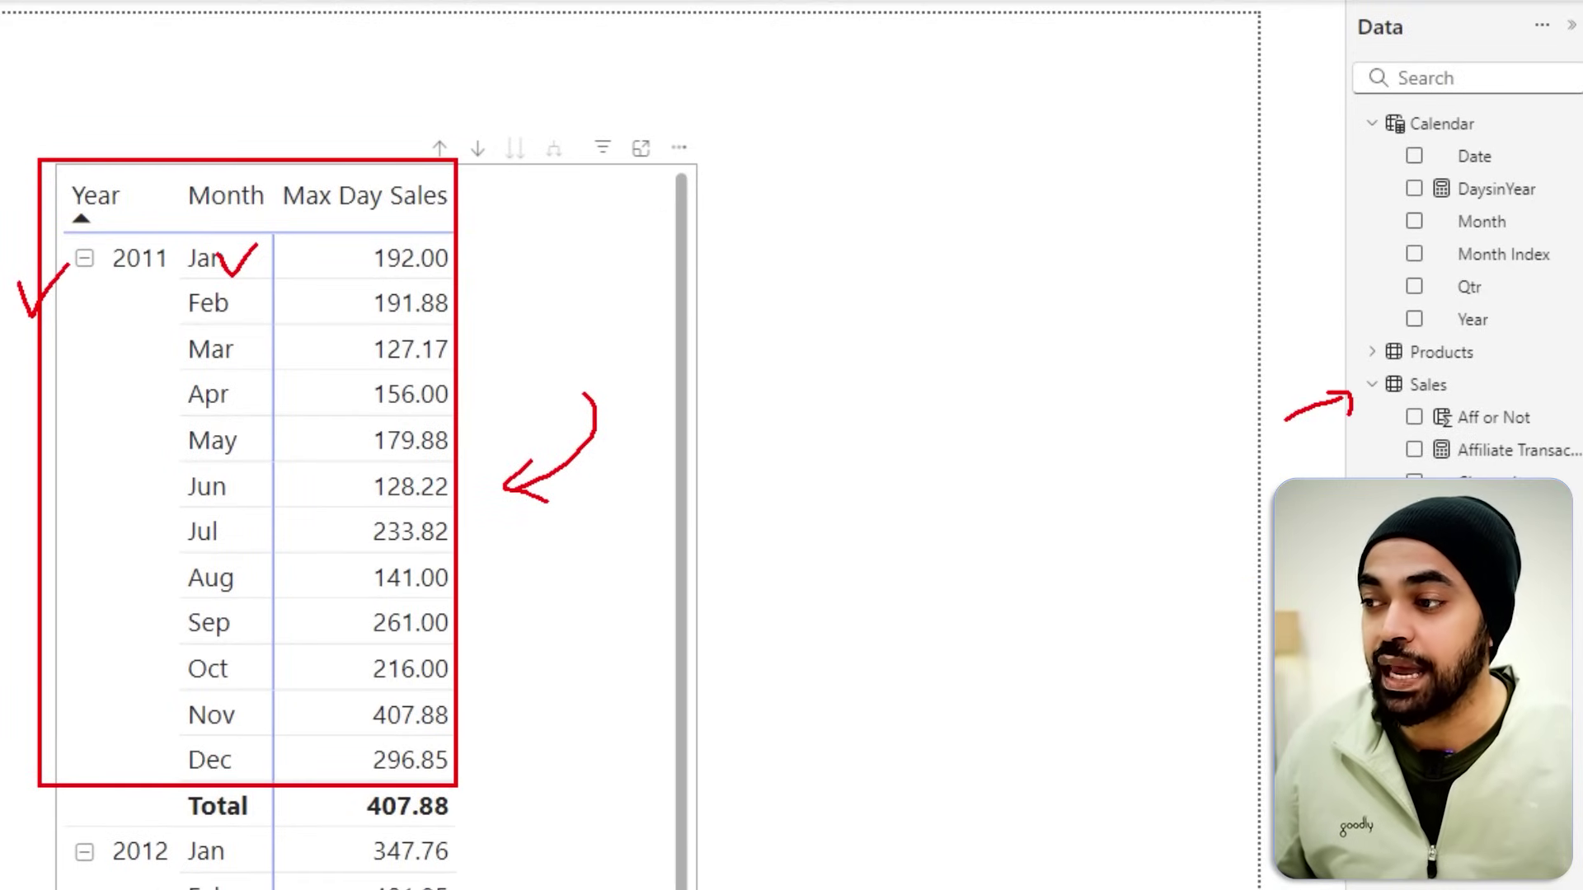
{"action": "left_click_drag", "start_coordinate": [621, 249], "coordinate": [532, 285]}
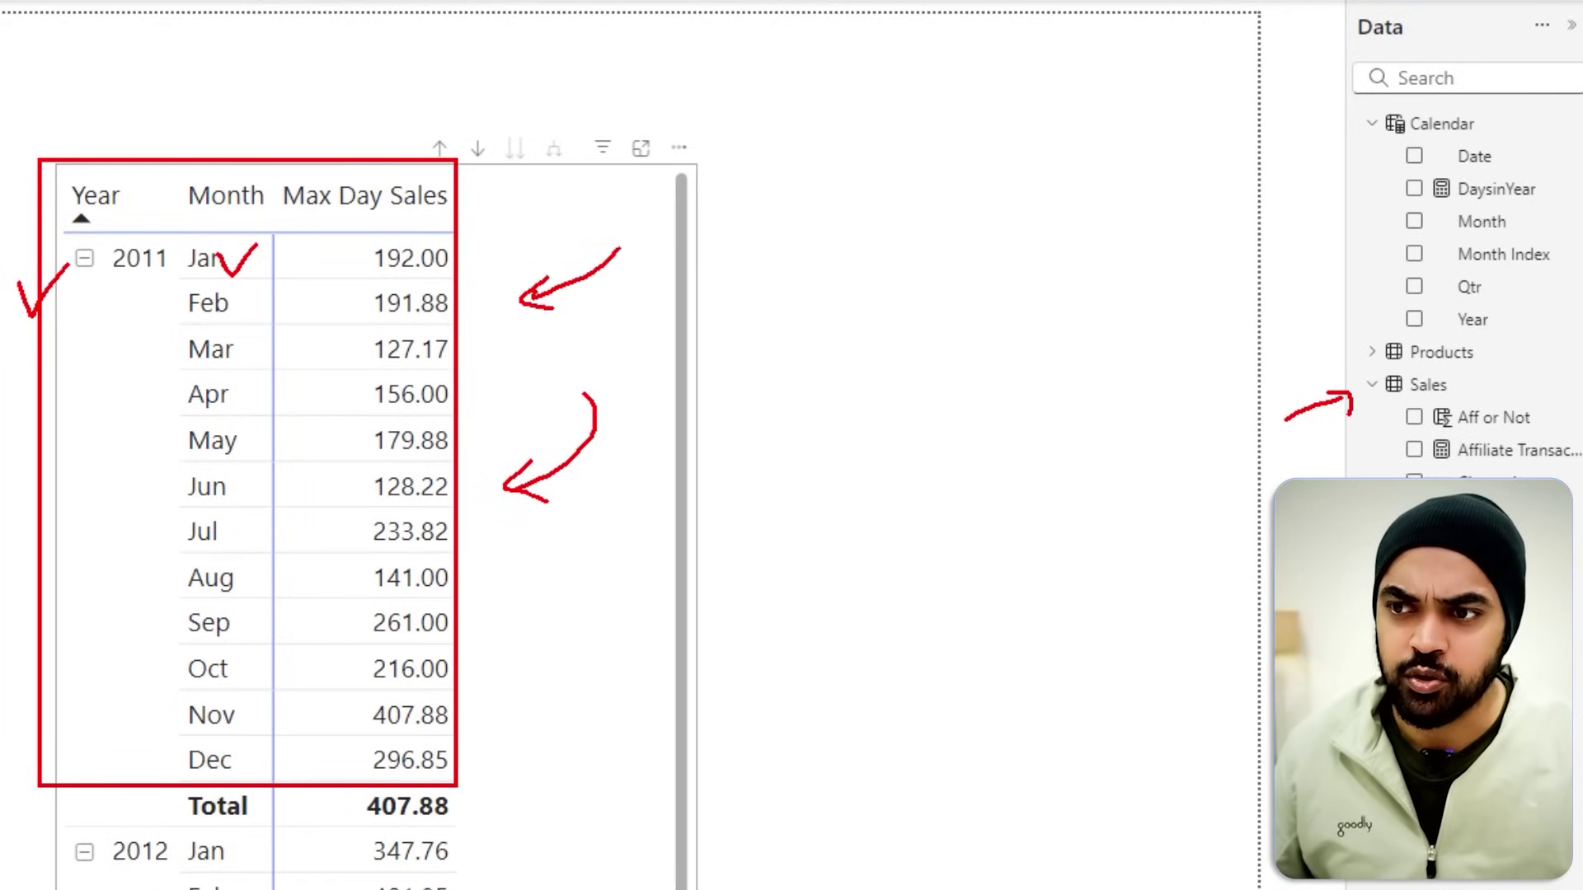
{"action": "left_click_drag", "start_coordinate": [205, 87], "coordinate": [195, 144]}
{"action": "left_click_drag", "start_coordinate": [170, 108], "coordinate": [221, 125]}
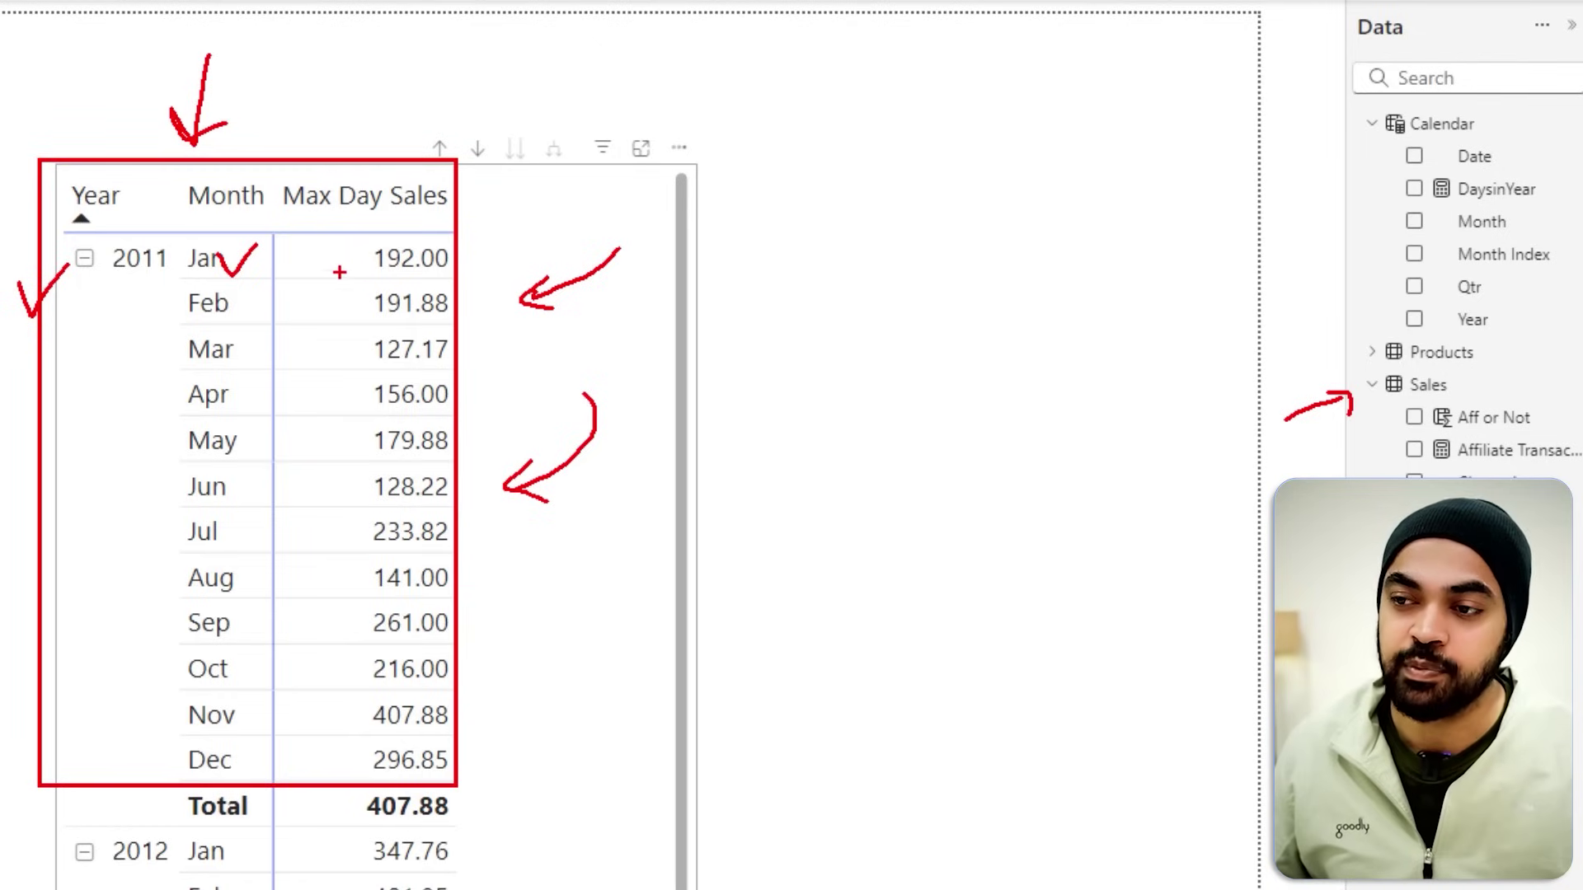
{"action": "left_click_drag", "start_coordinate": [309, 370], "coordinate": [367, 371]}
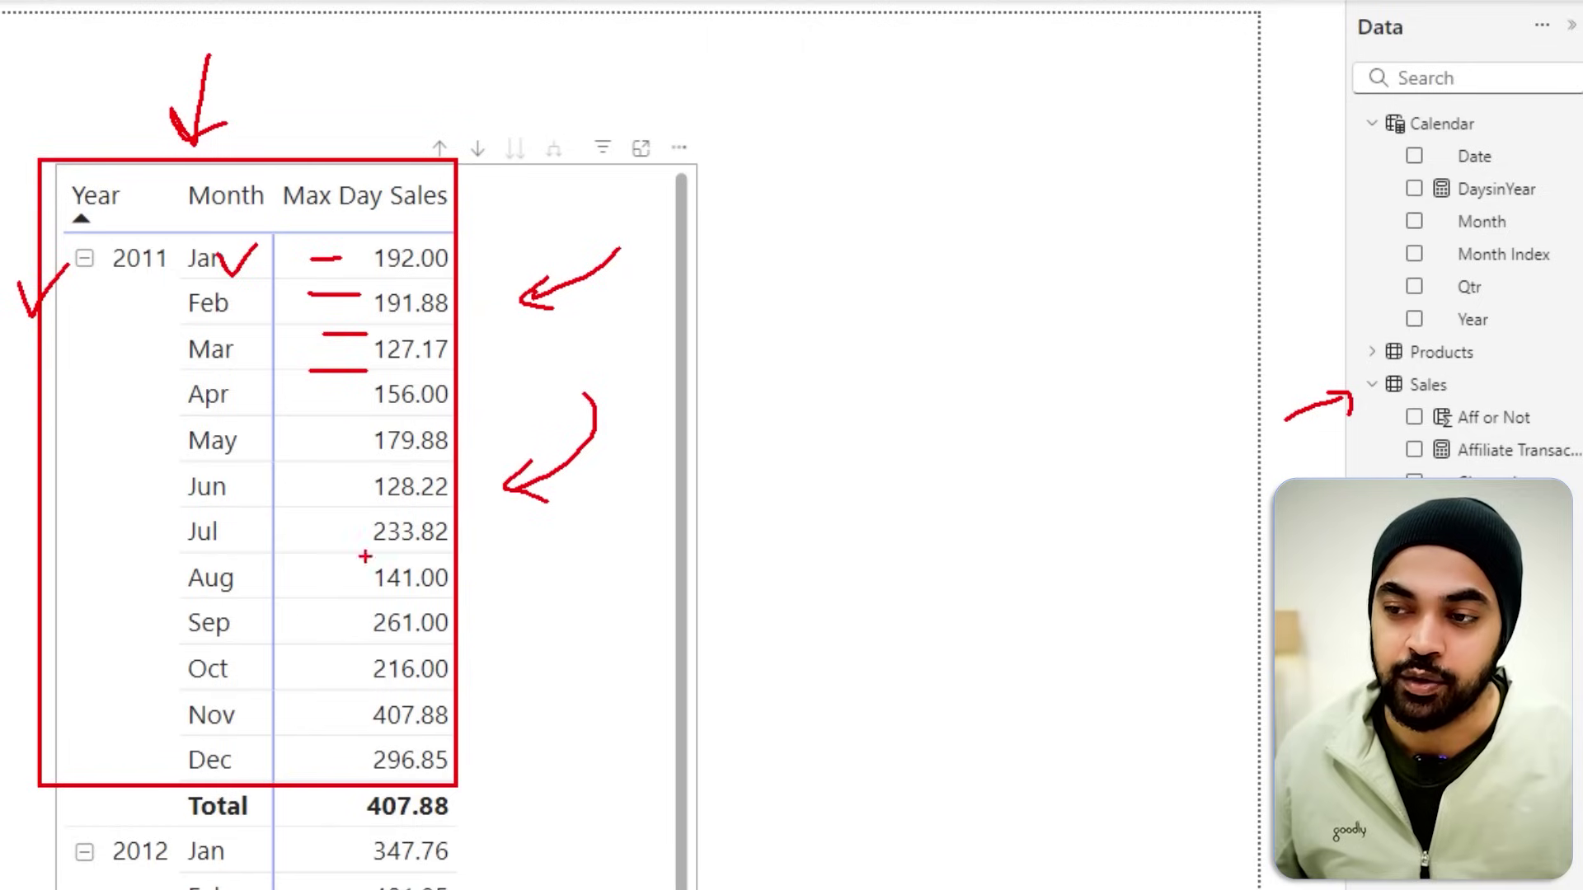
{"action": "mouse_move", "coordinate": [449, 780]}
{"action": "left_mouse_down"}
{"action": "mouse_move", "coordinate": [356, 788]}
{"action": "mouse_move", "coordinate": [435, 835]}
{"action": "mouse_move", "coordinate": [462, 783]}
{"action": "left_mouse_up"}
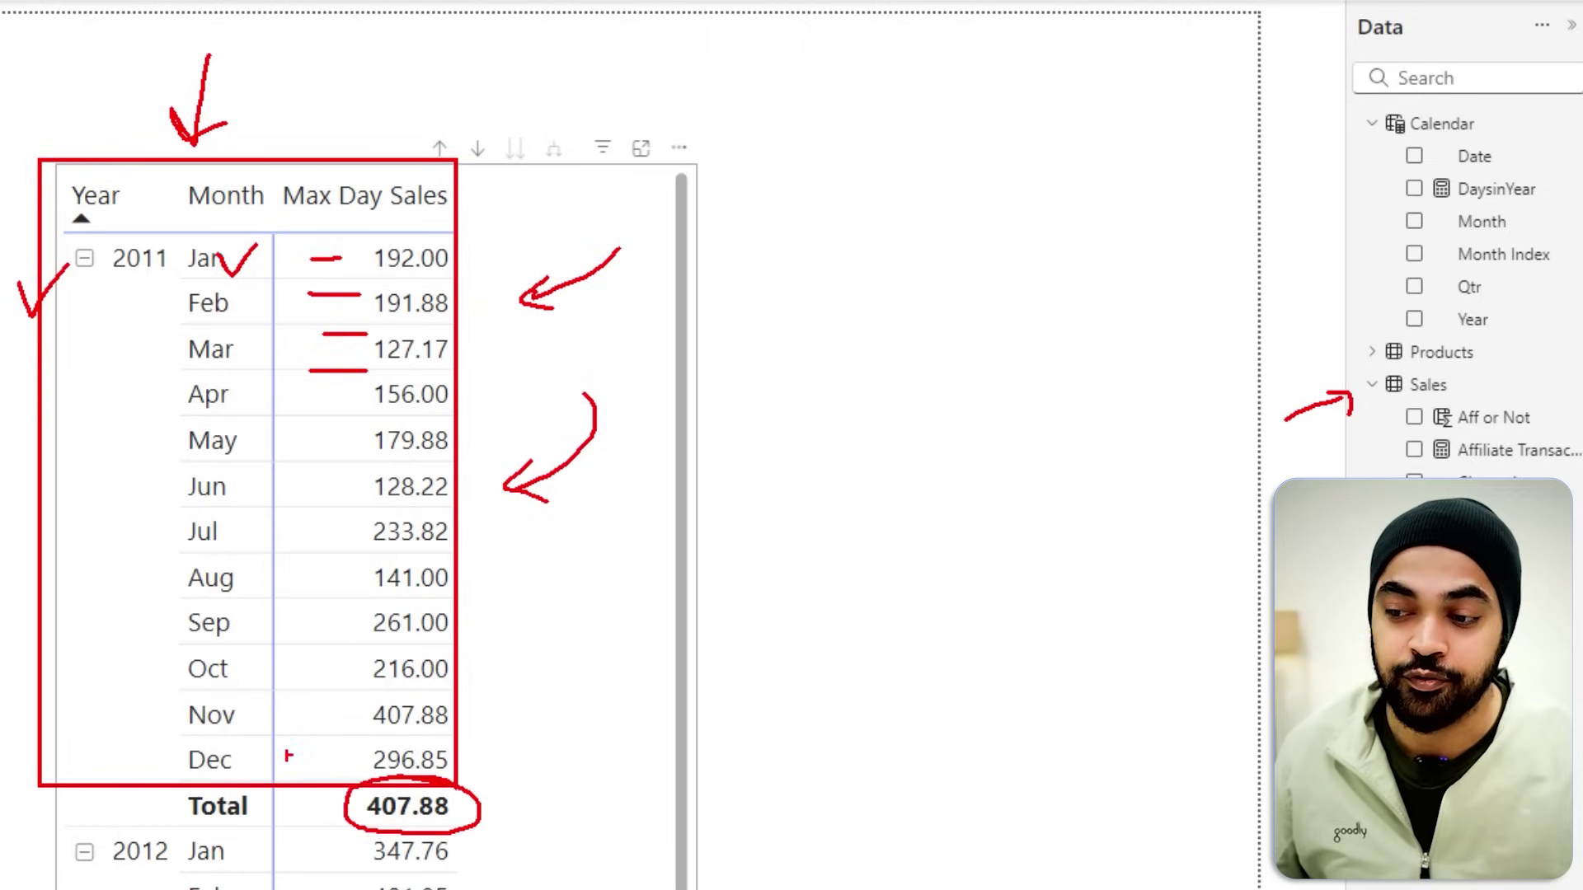
{"action": "key", "text": "Escape"}
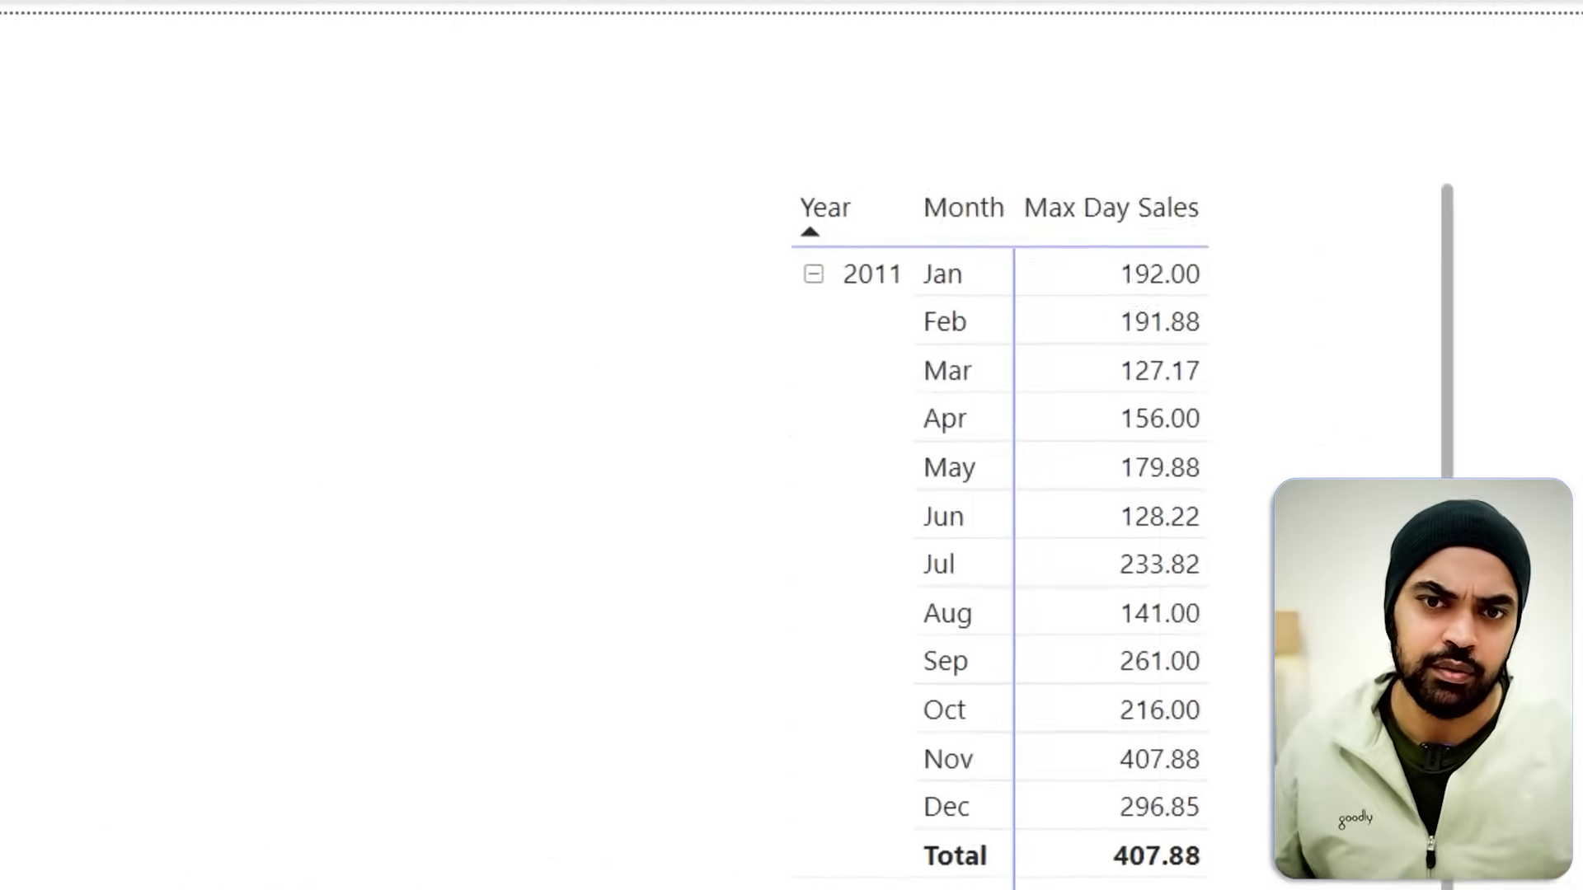
Open the DAX query view and delete the sample comment lines above EVALUATE, enlarging the editor text
{"action": "left_click", "coordinate": [33, 220]}
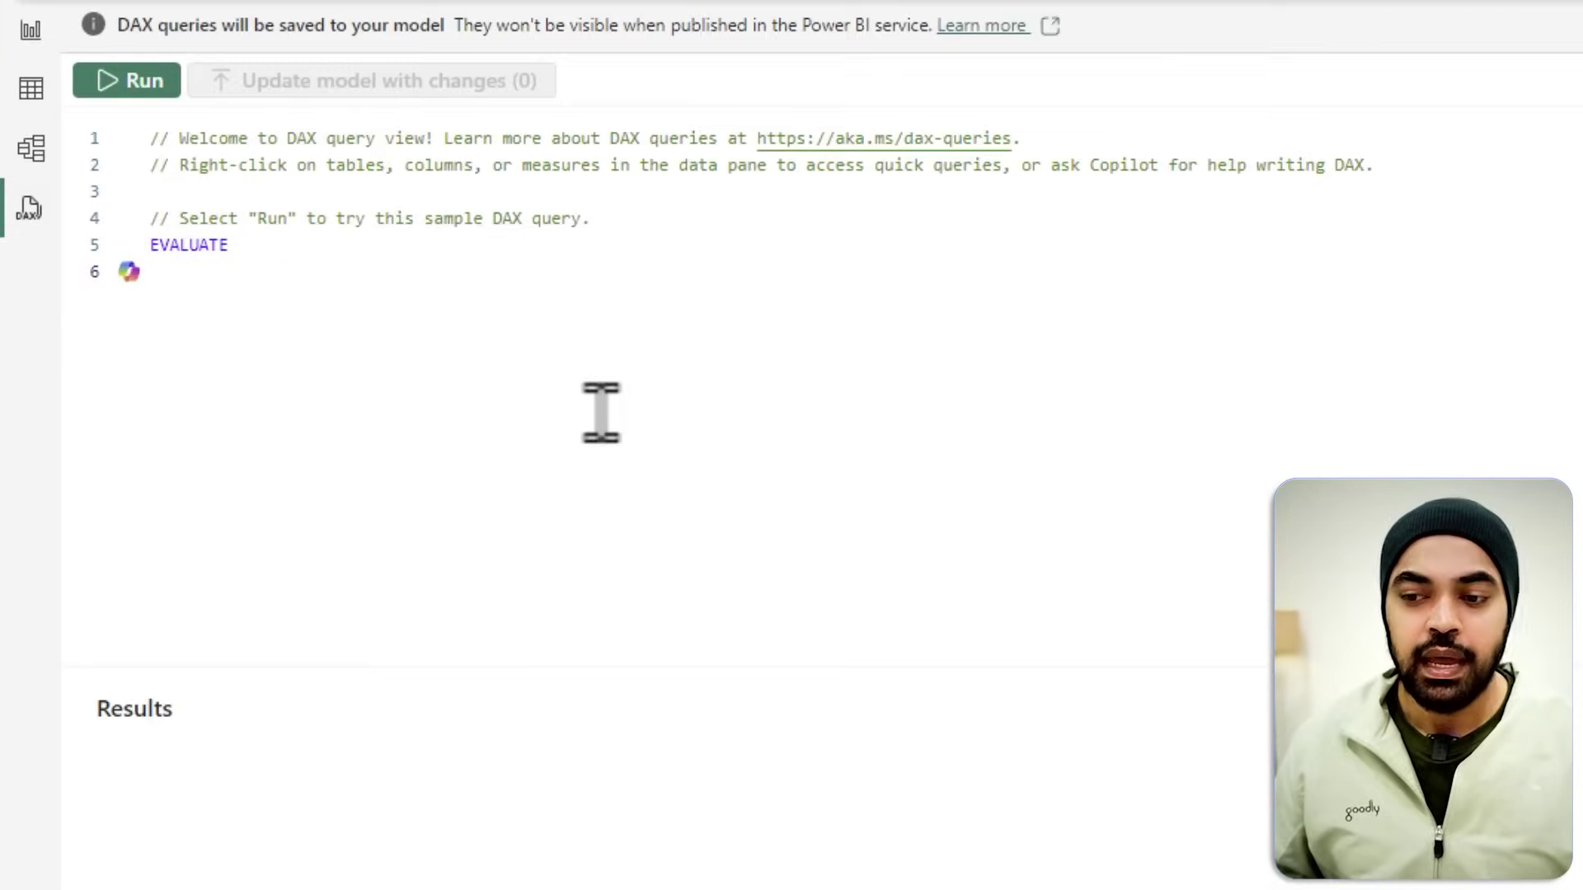
{"action": "left_click_drag", "start_coordinate": [649, 221], "coordinate": [156, 132]}
{"action": "key", "text": "BackSpace"}
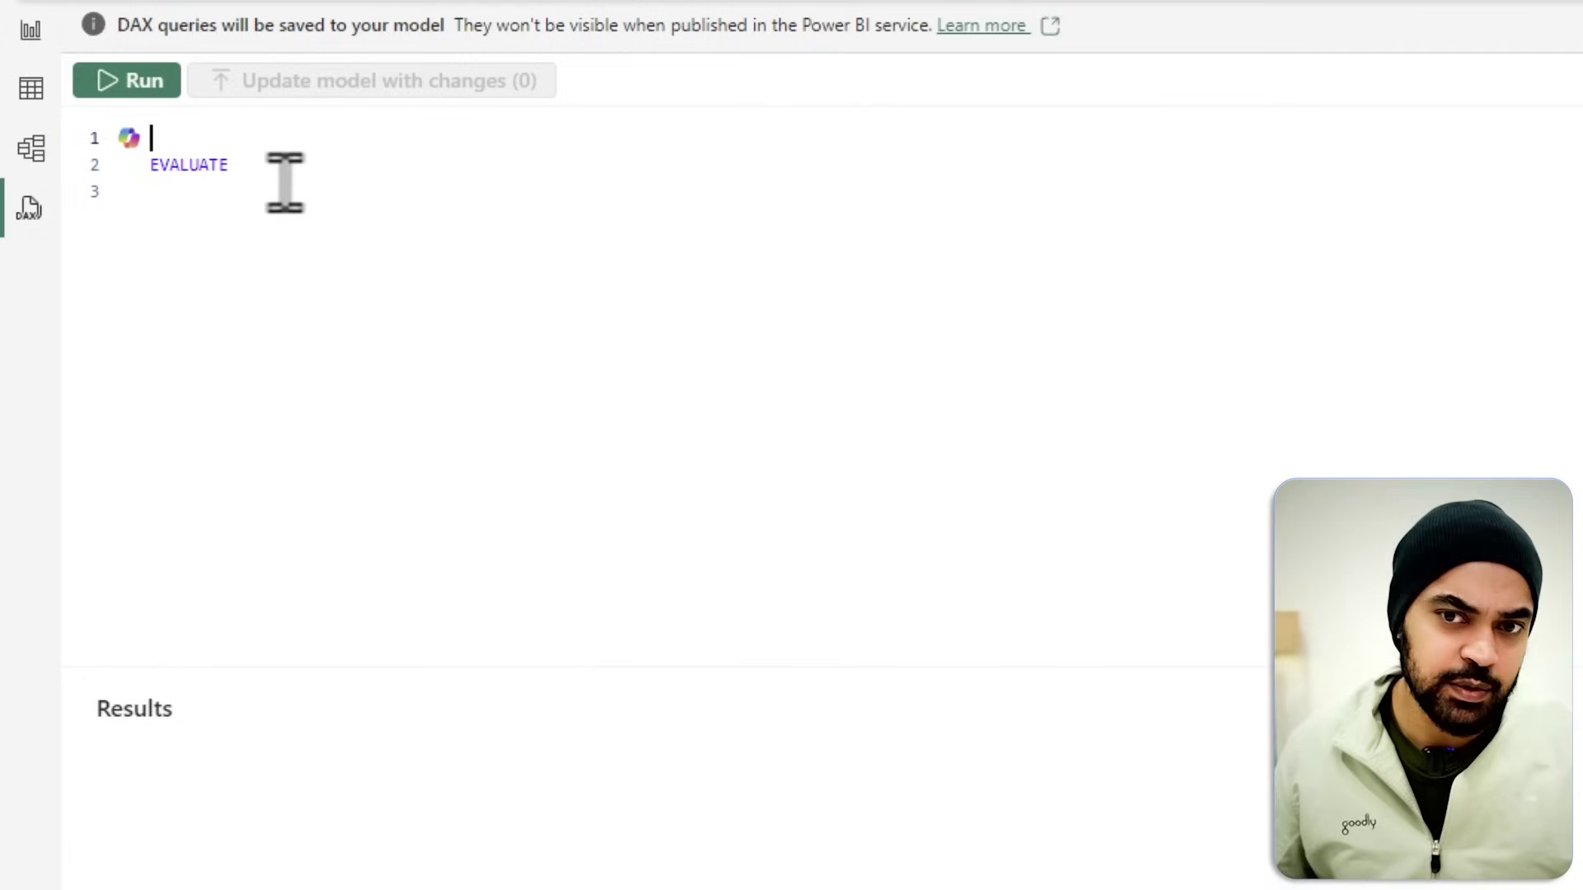
{"action": "scroll", "coordinate": [287, 184], "scroll_direction": "up", "scroll_amount": 3}
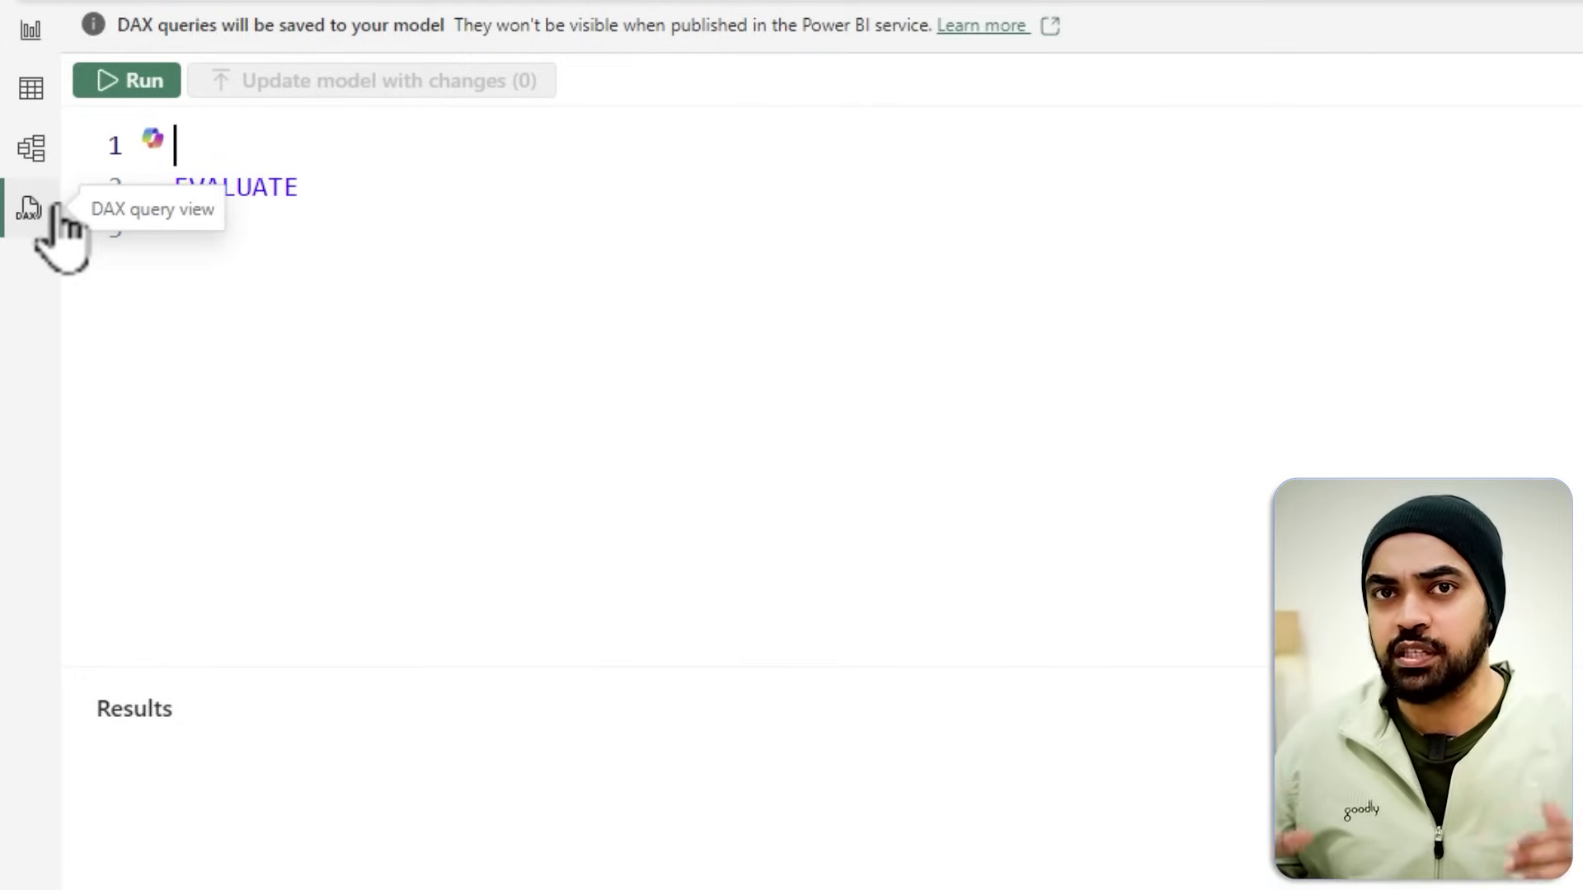
Check the Max Day Sales matrix in the report, then start a SUMMARIZE over the Sales table under EVALUATE in DAX query view
{"action": "left_click", "coordinate": [424, 255]}
{"action": "left_click", "coordinate": [41, 33]}
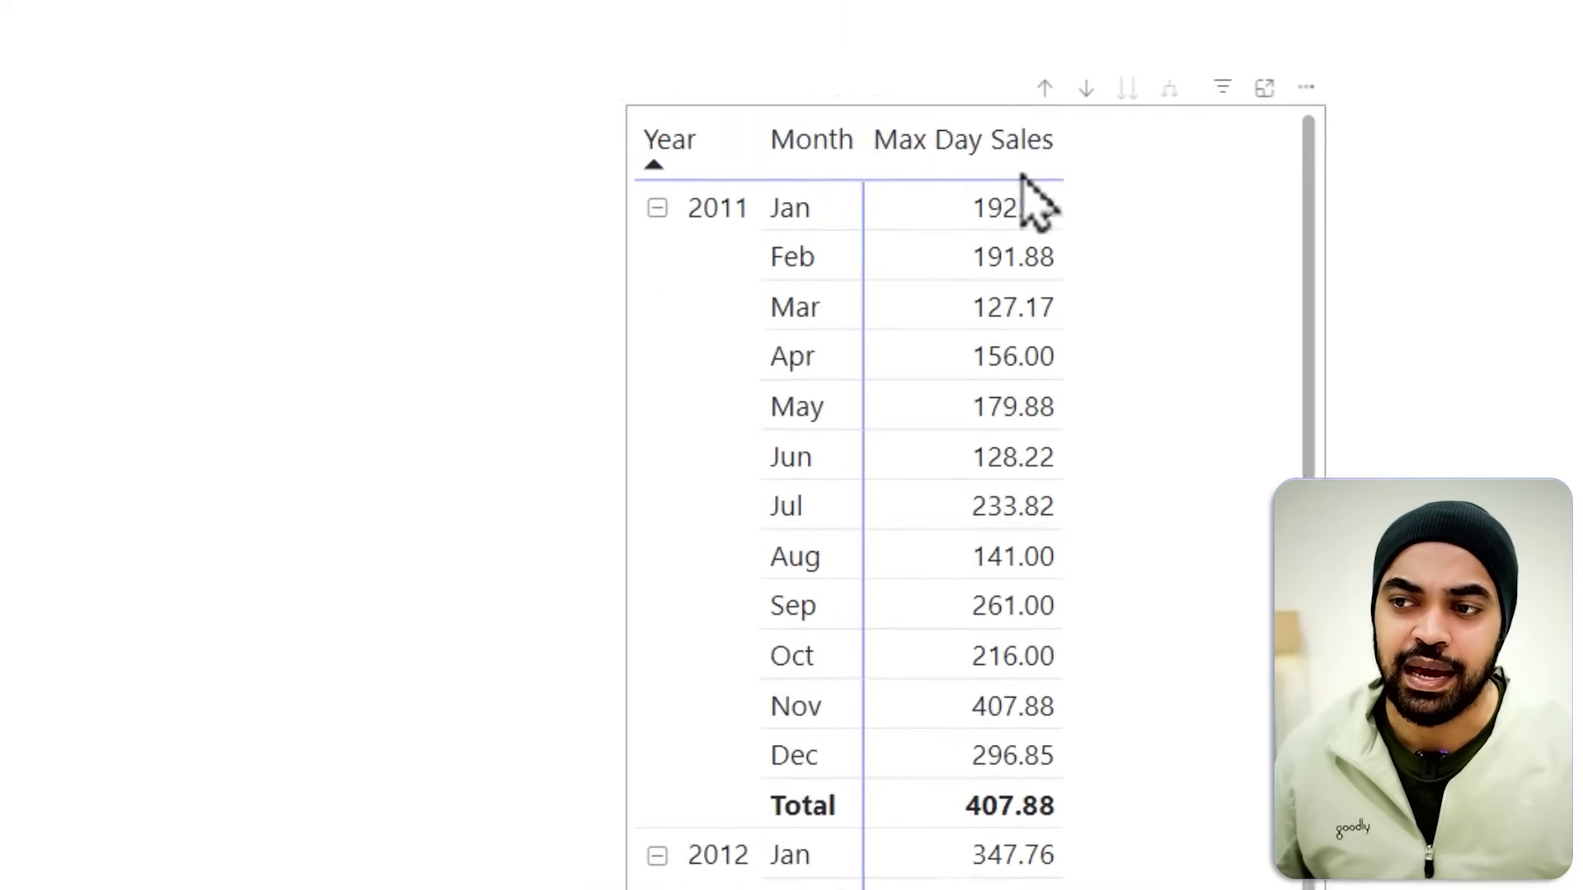
{"action": "left_click", "coordinate": [29, 313]}
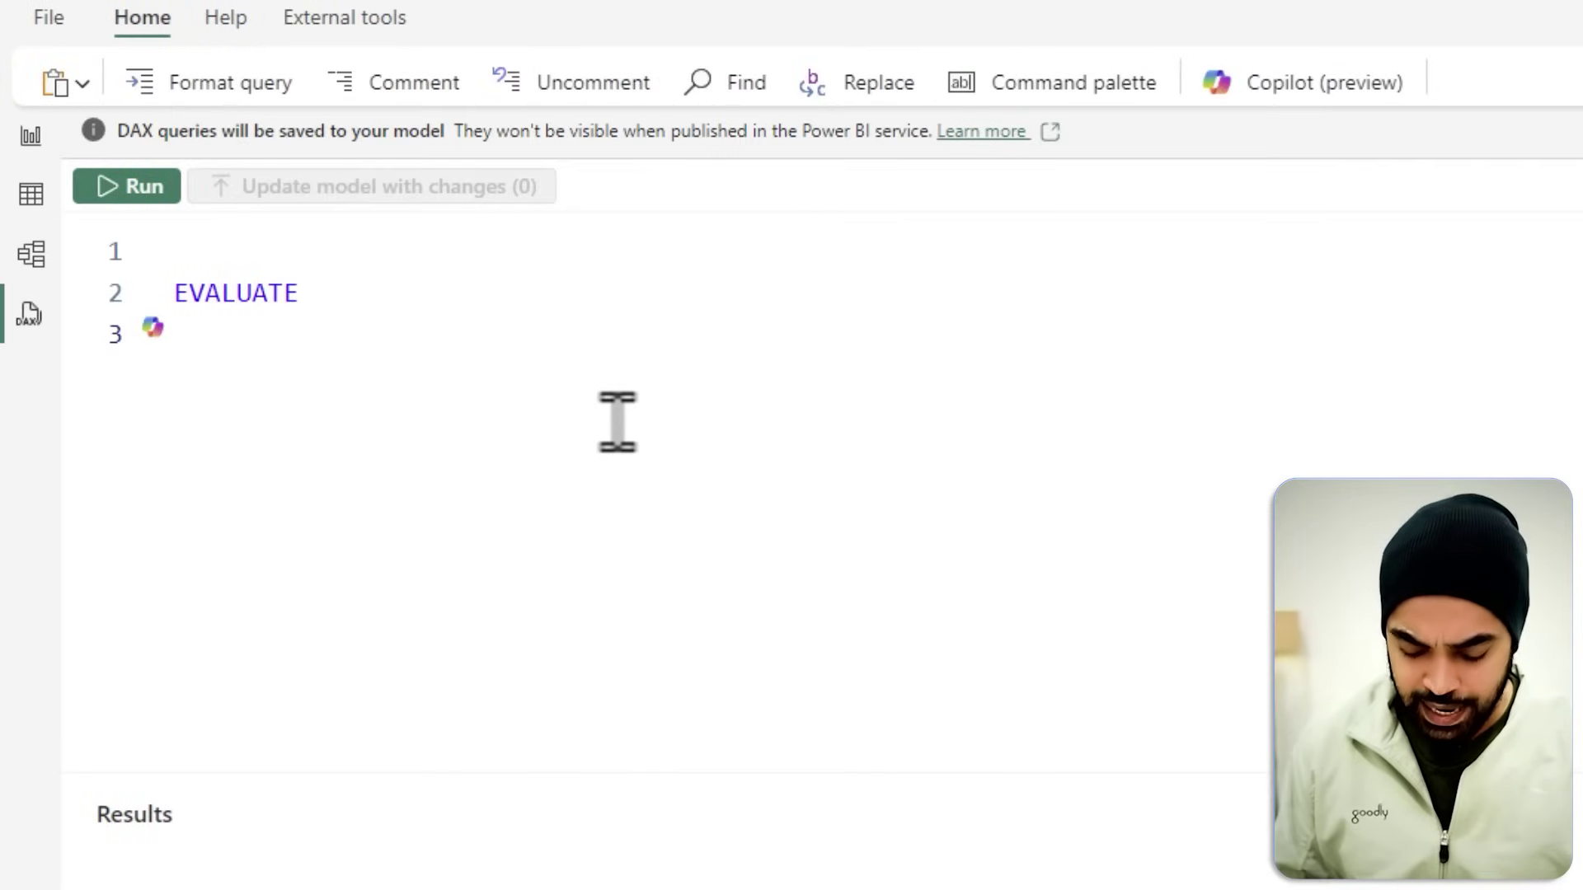
{"action": "type", "text": "summ"}
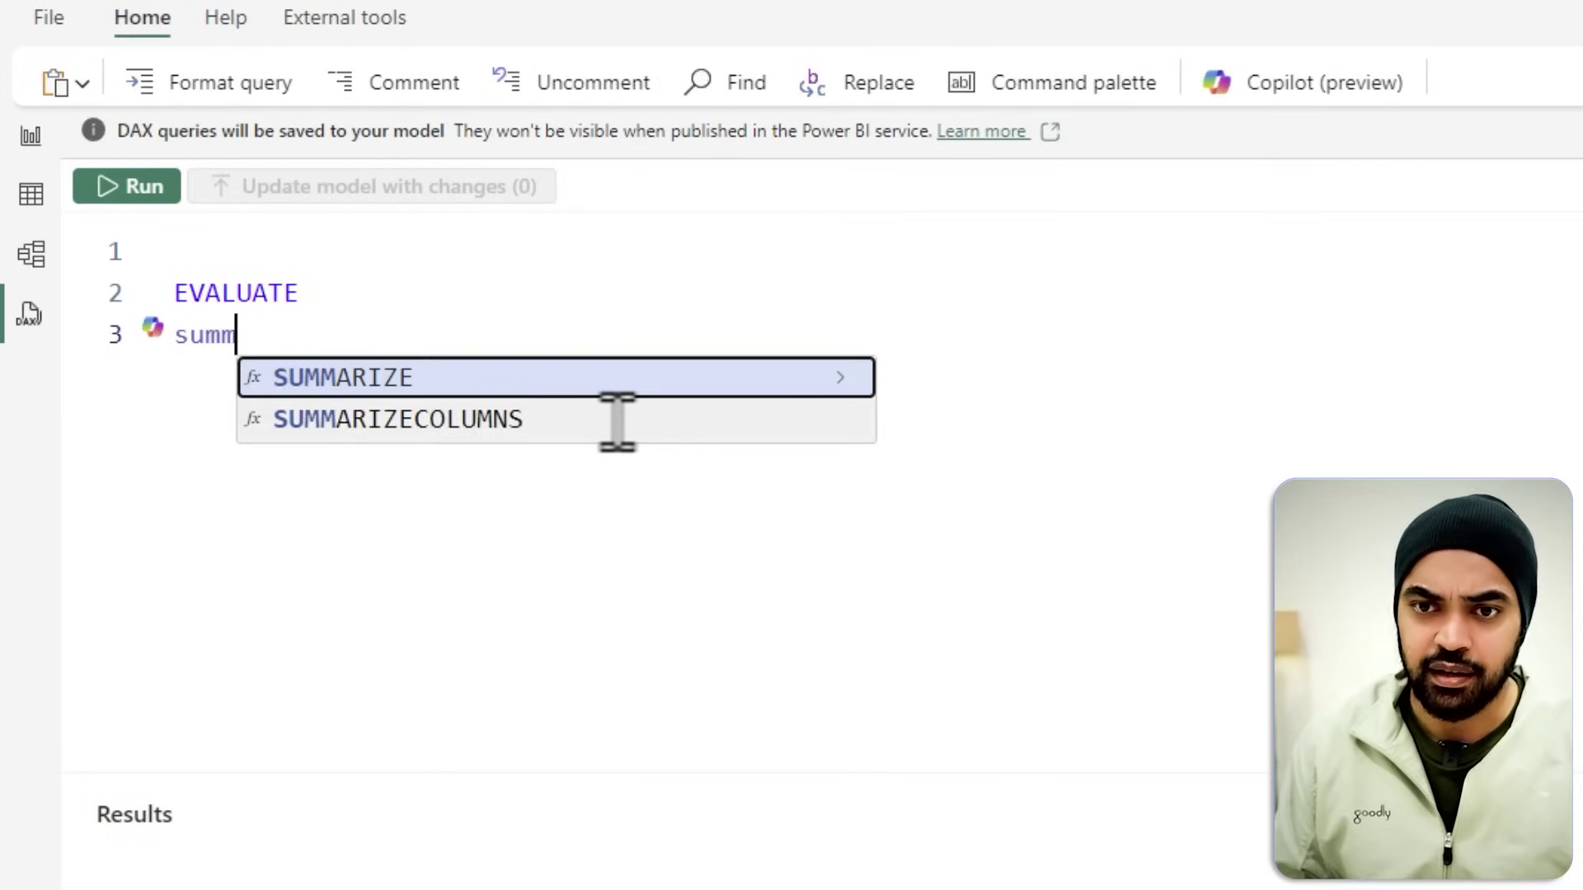
{"action": "key", "text": "Tab"}
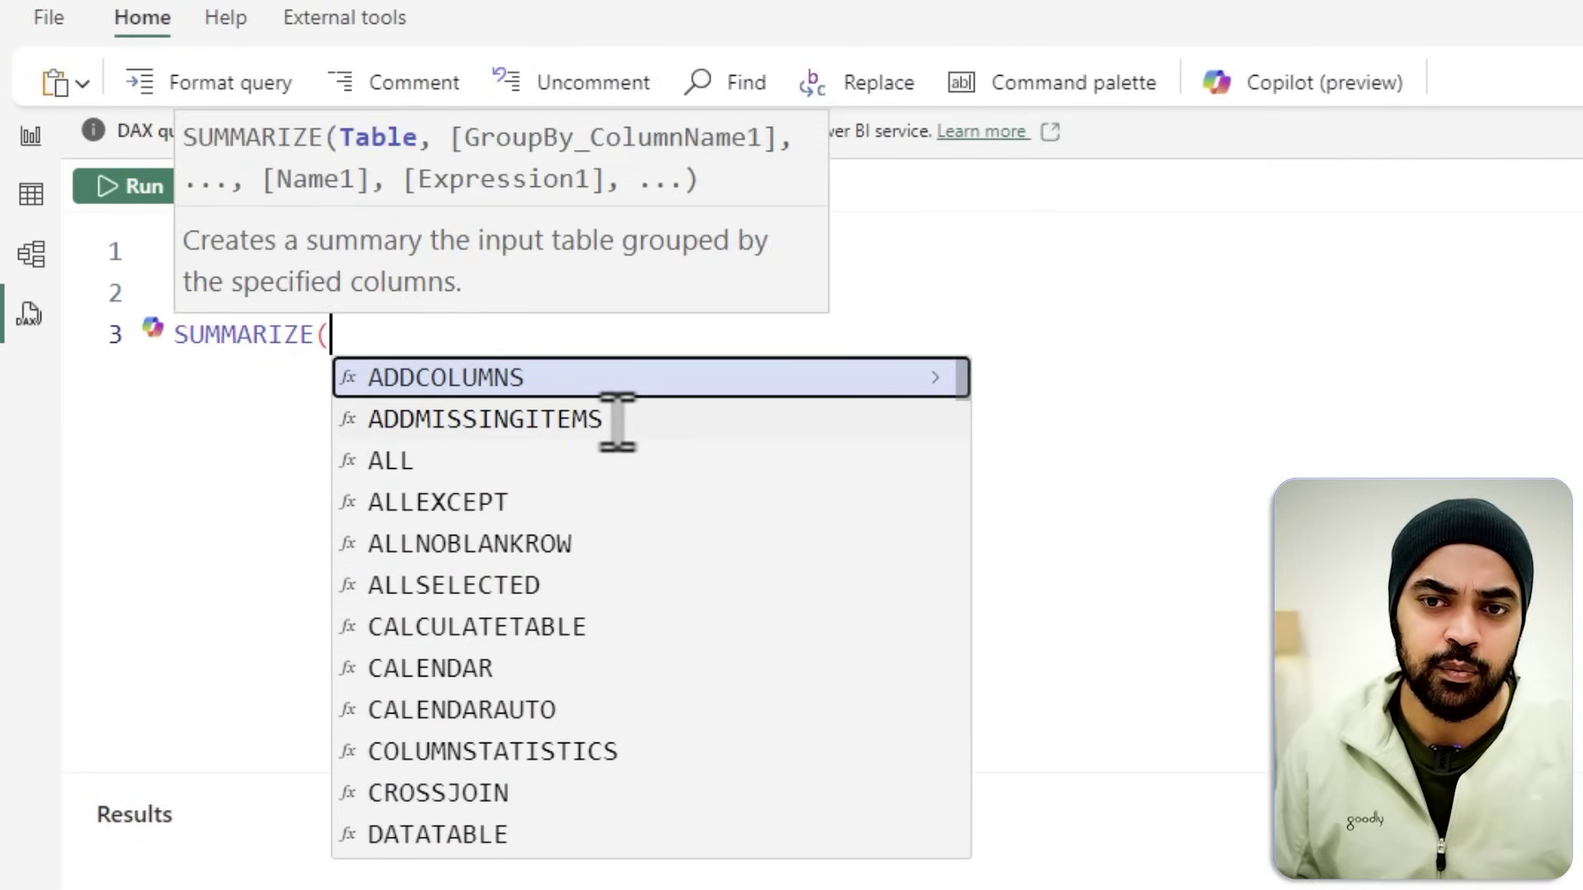
{"action": "type", "text": "sa"}
{"action": "key", "text": "Tab"}
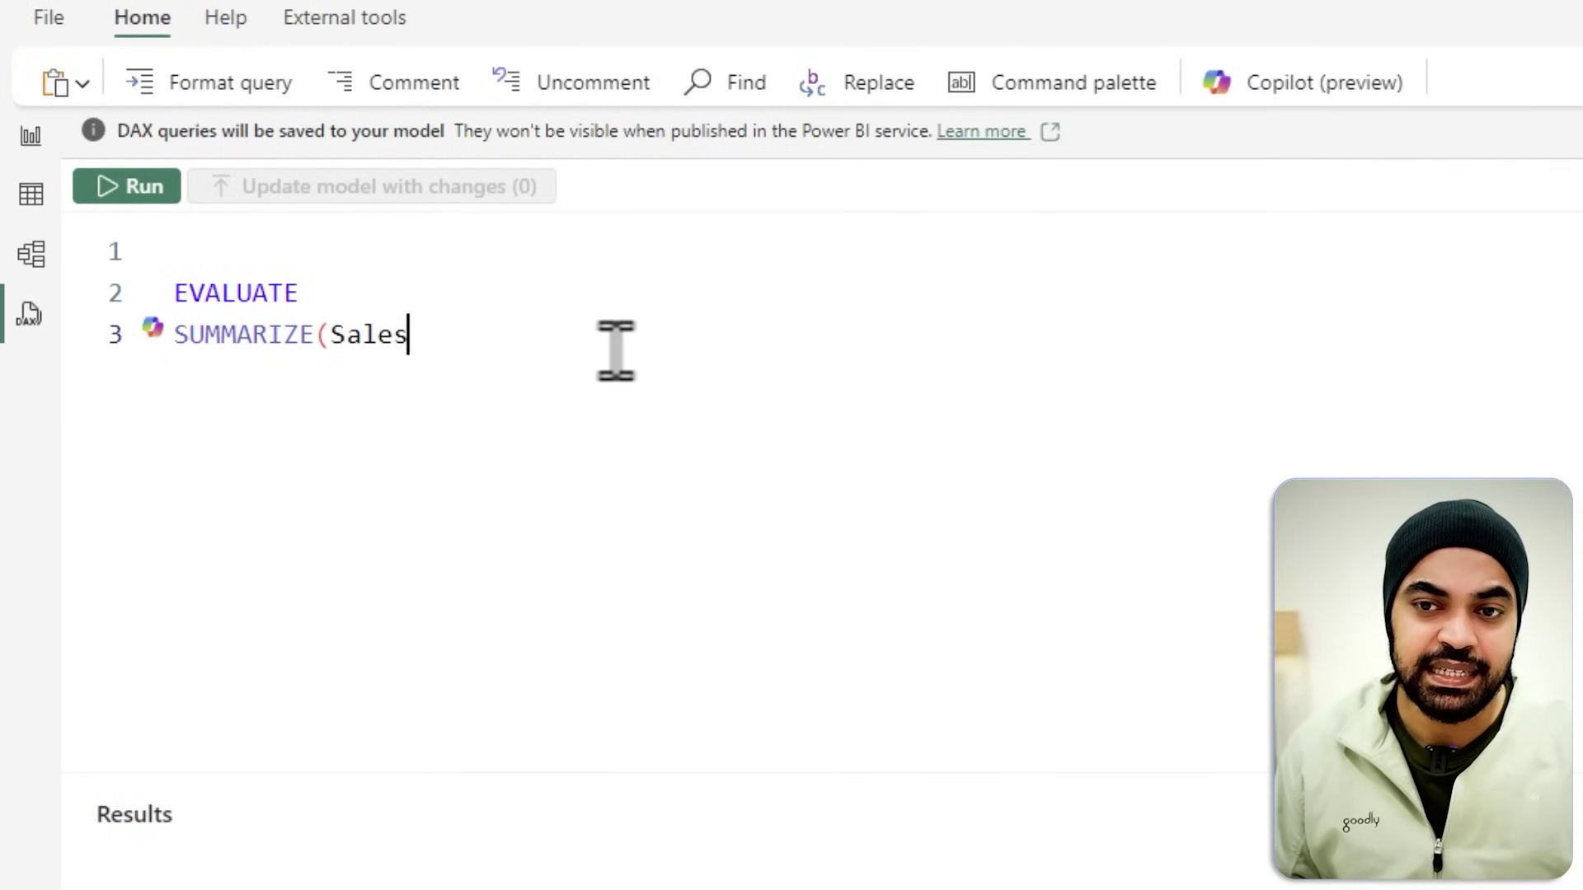
Group the SUMMARIZE by 'Calendar'[Year] and 'Calendar'[Month]
{"action": "type", "text": ","}
{"action": "key", "text": "Down"}
{"action": "key", "text": "Down"}
{"action": "key", "text": "Down"}
{"action": "key", "text": "Down"}
{"action": "key", "text": "Down"}
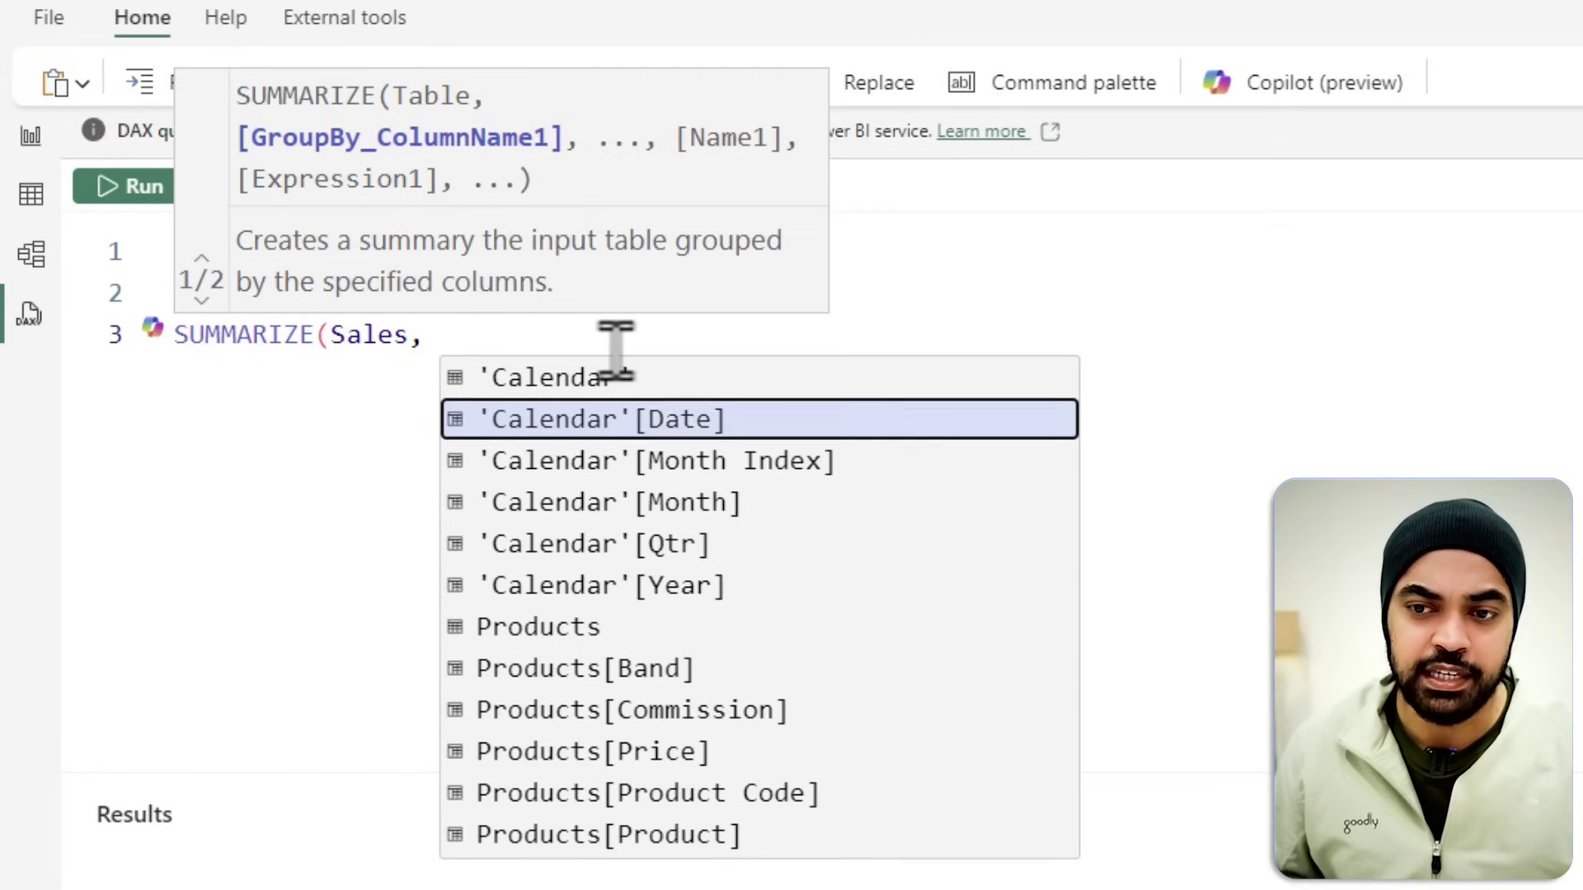
{"action": "key", "text": "Tab"}
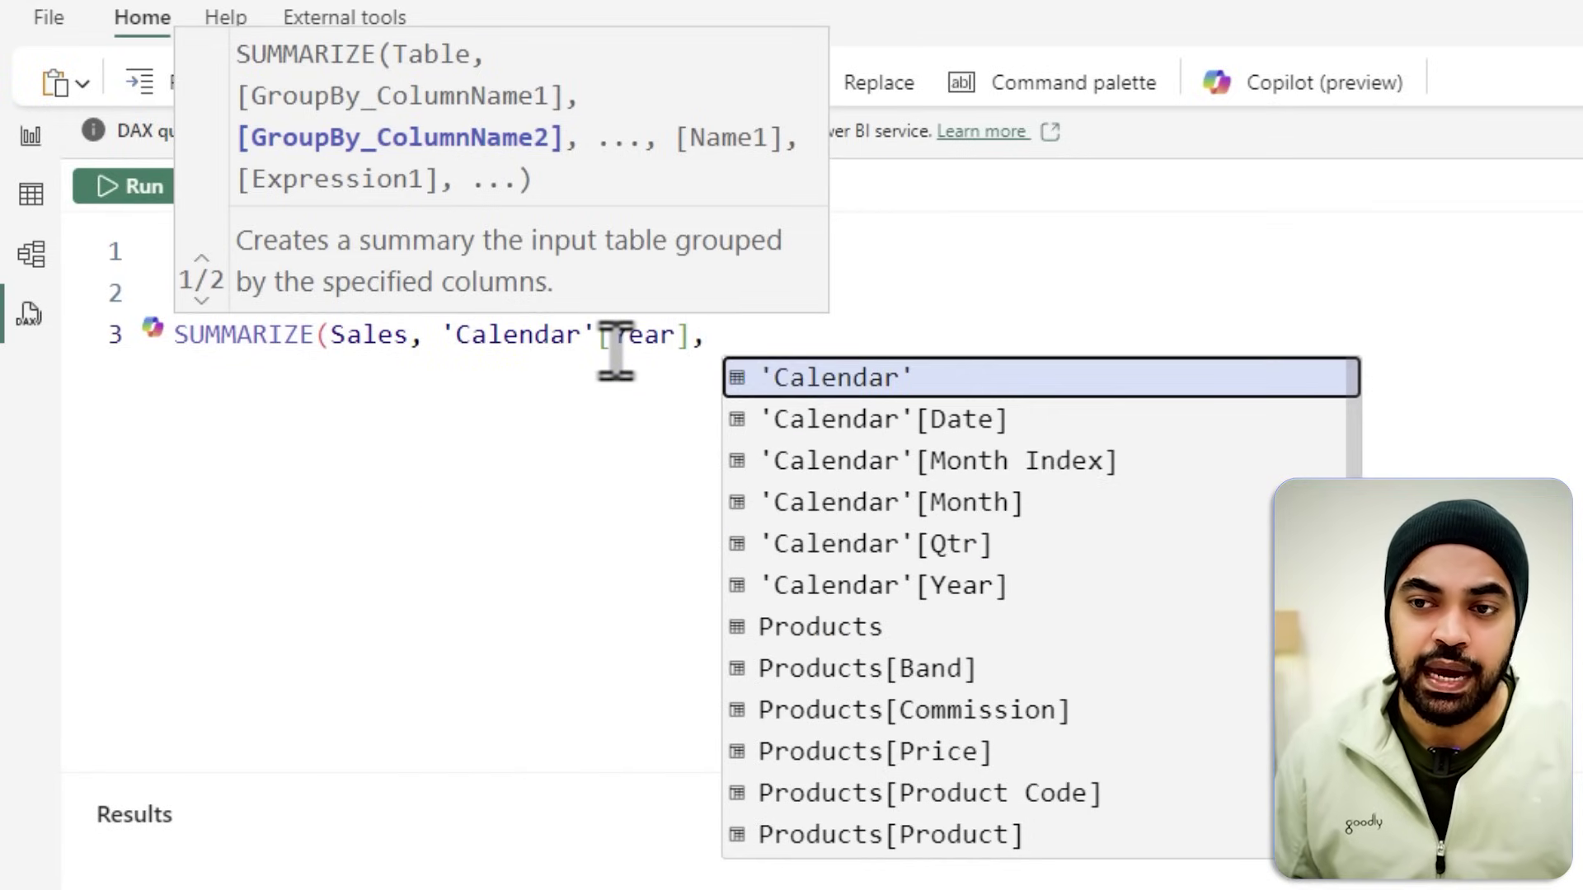
{"action": "type", "text": "cal"}
{"action": "key", "text": "Down"}
{"action": "key", "text": "Down"}
{"action": "key", "text": "Down"}
{"action": "key", "text": "Tab"}
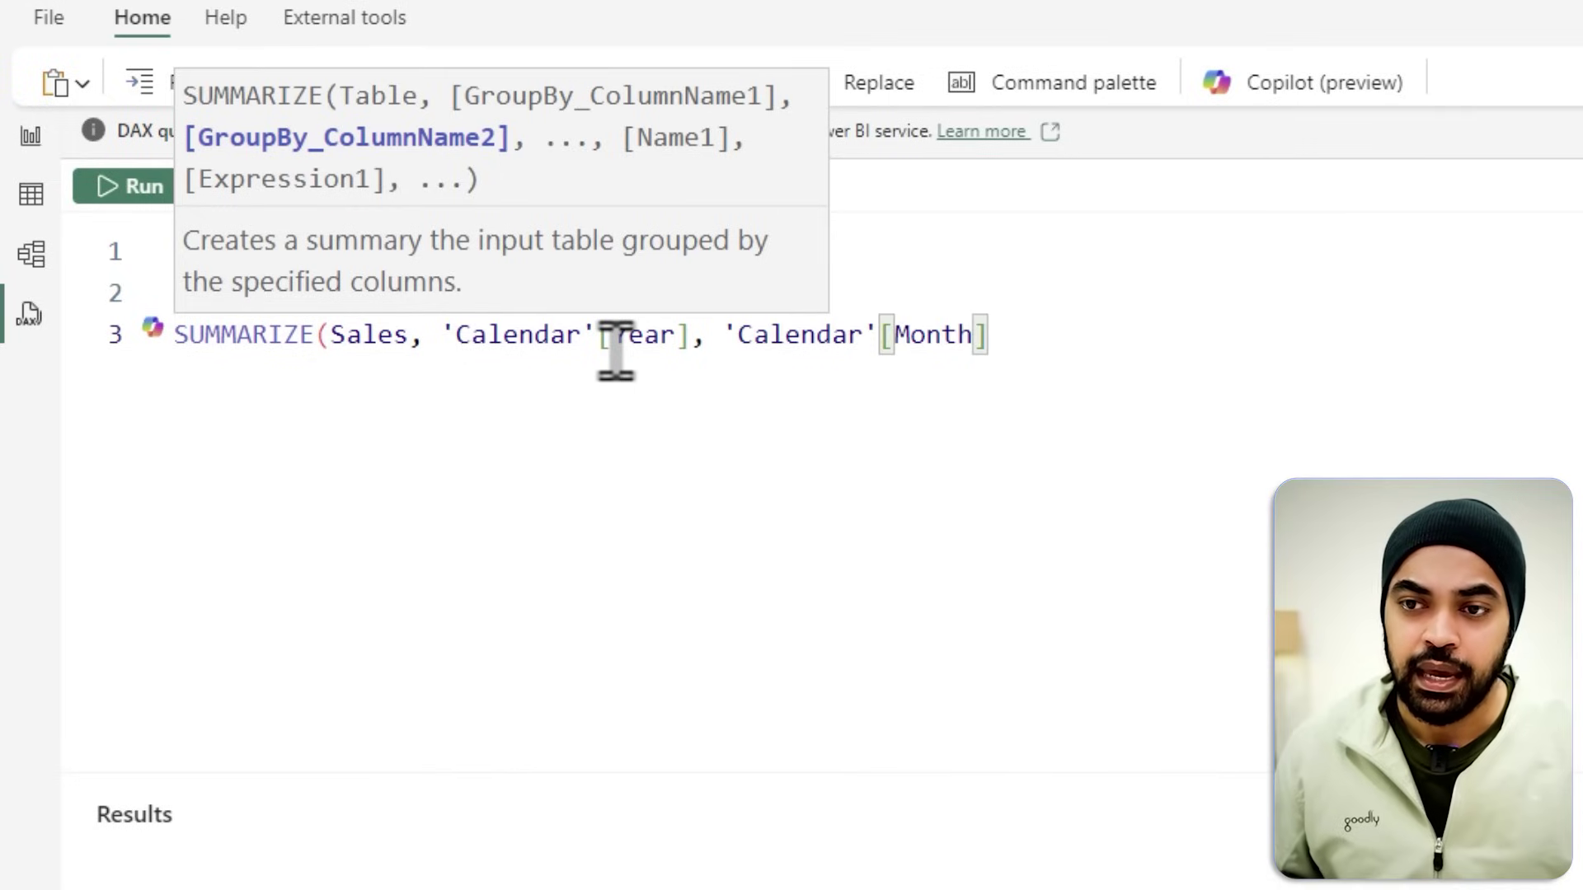
Close the SUMMARIZE expression, run the query, and point out the Year and Month rows in the results
{"action": "type", "text": ")"}
{"action": "key", "text": "Up"}
{"action": "type", "text": "EVALUATE"}
{"action": "left_click", "coordinate": [133, 188]}
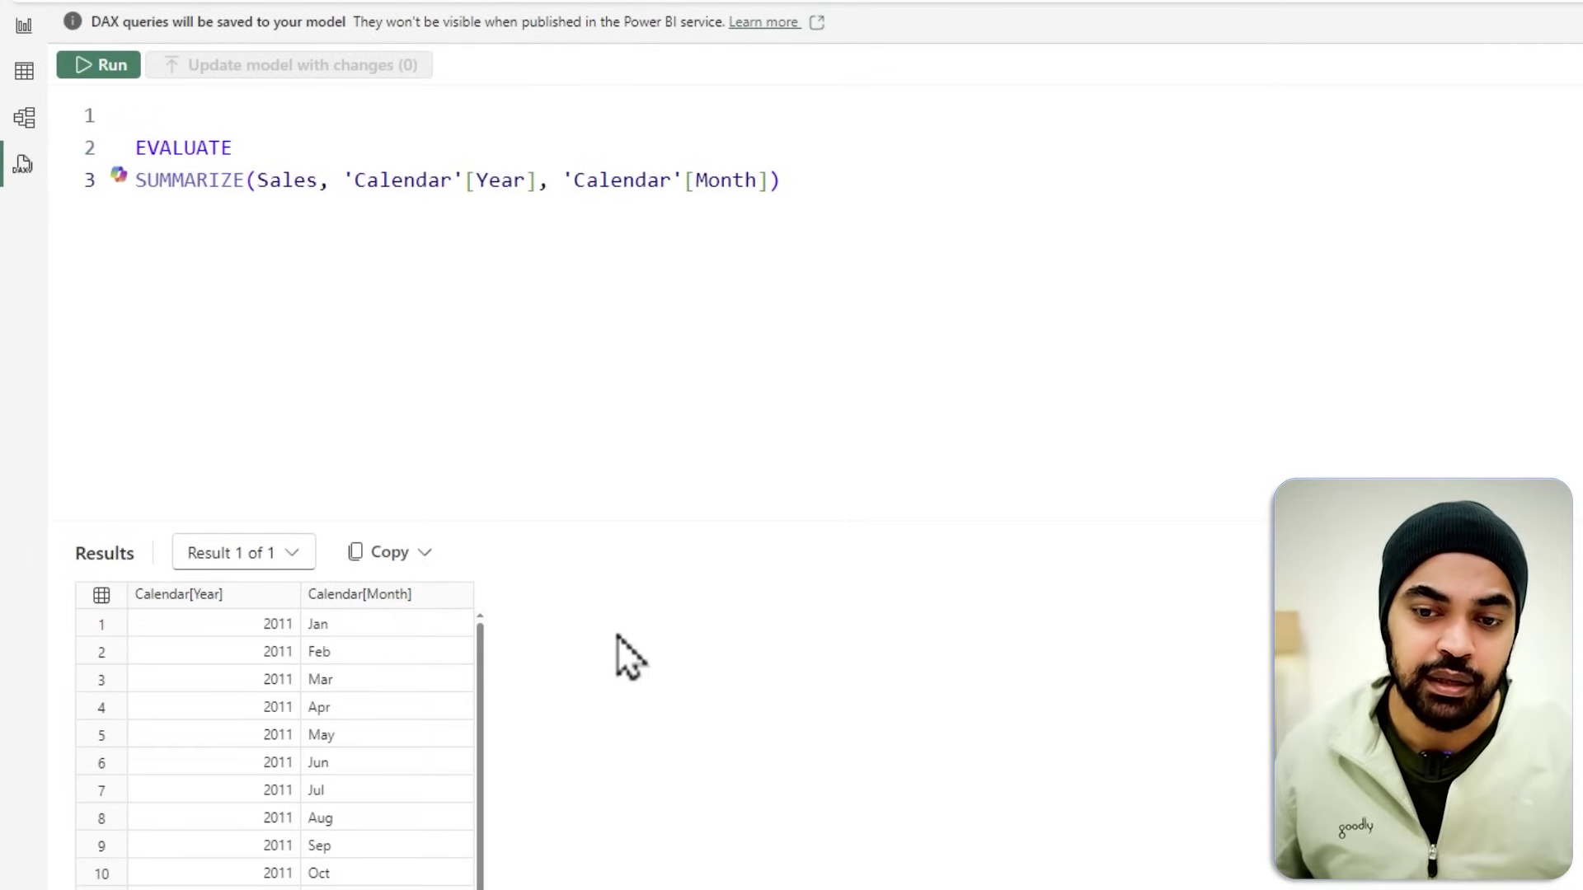
{"action": "left_click_drag", "start_coordinate": [496, 581], "coordinate": [626, 878]}
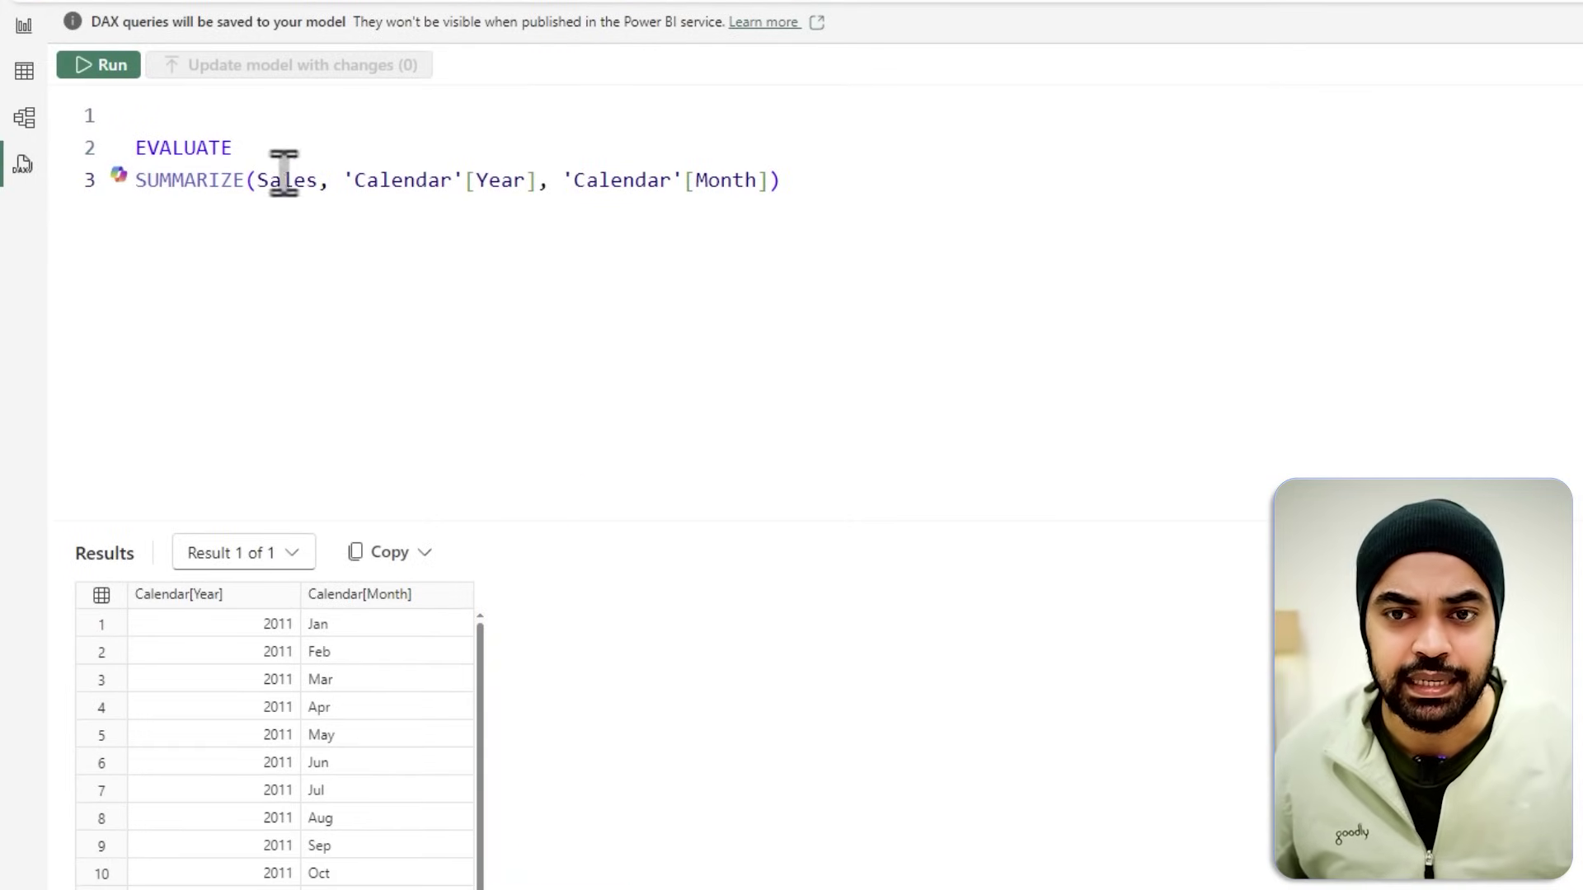
Wrap the SUMMARIZE expression in ADDCOLUMNS, placing SUMMARIZE on its own line as the table argument
{"action": "left_click", "coordinate": [321, 147]}
{"action": "key", "text": "Right"}
{"action": "type", "text": "ad"}
{"action": "key", "text": "Tab"}
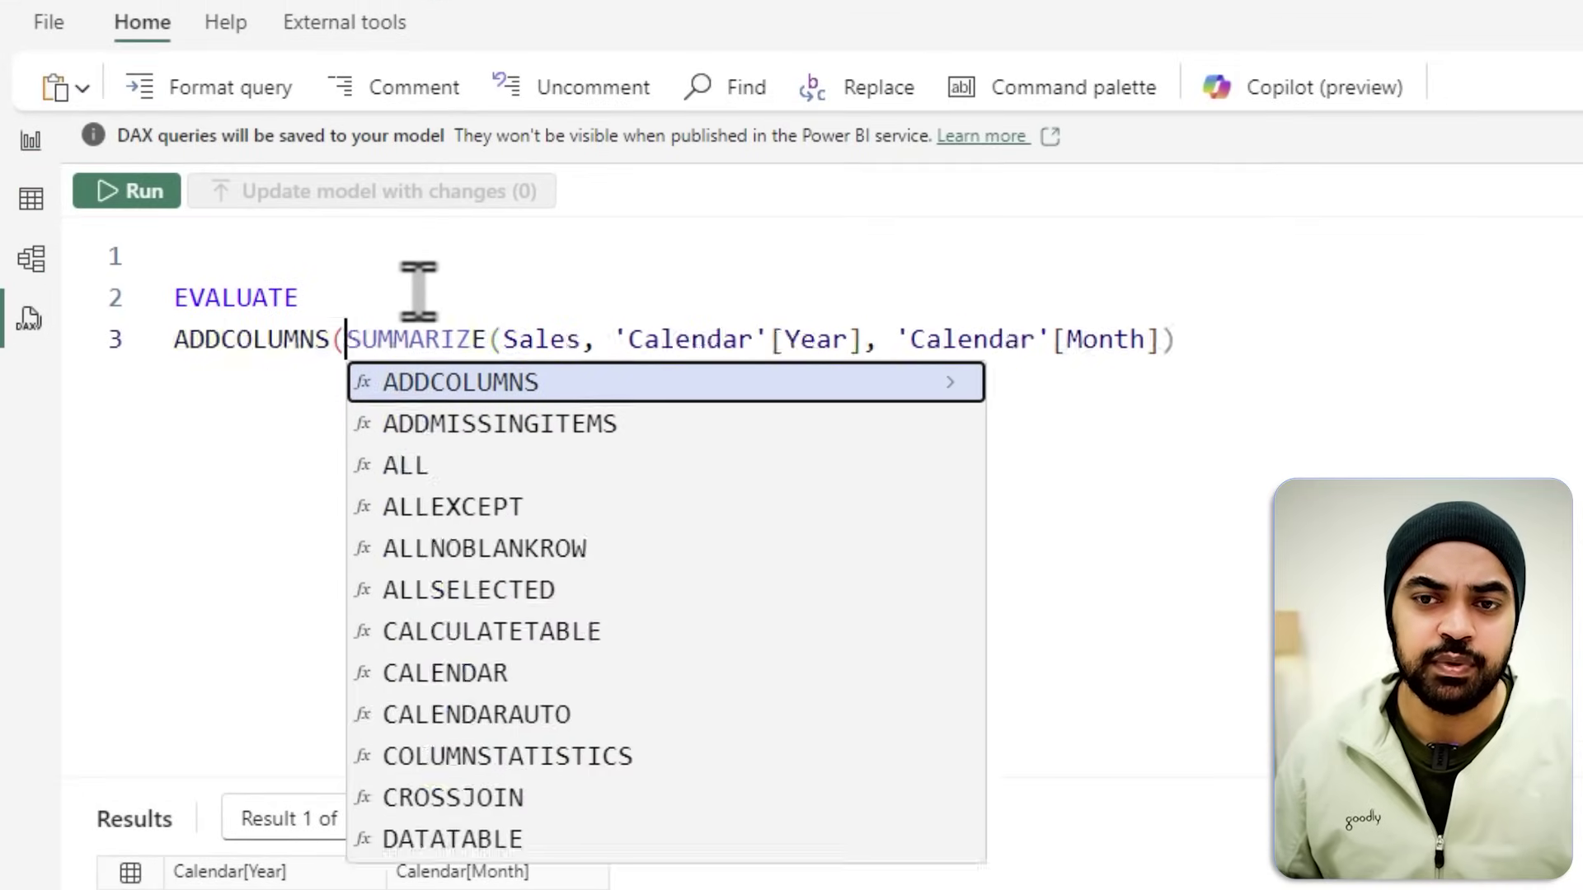
{"action": "key", "text": "Return"}
{"action": "key", "text": "Escape"}
{"action": "key", "text": "ctrl+Right"}
{"action": "key", "text": "ctrl+Right"}
{"action": "key", "text": "ctrl+Right"}
{"action": "key", "text": "ctrl+Right"}
{"action": "key", "text": "ctrl+Right"}
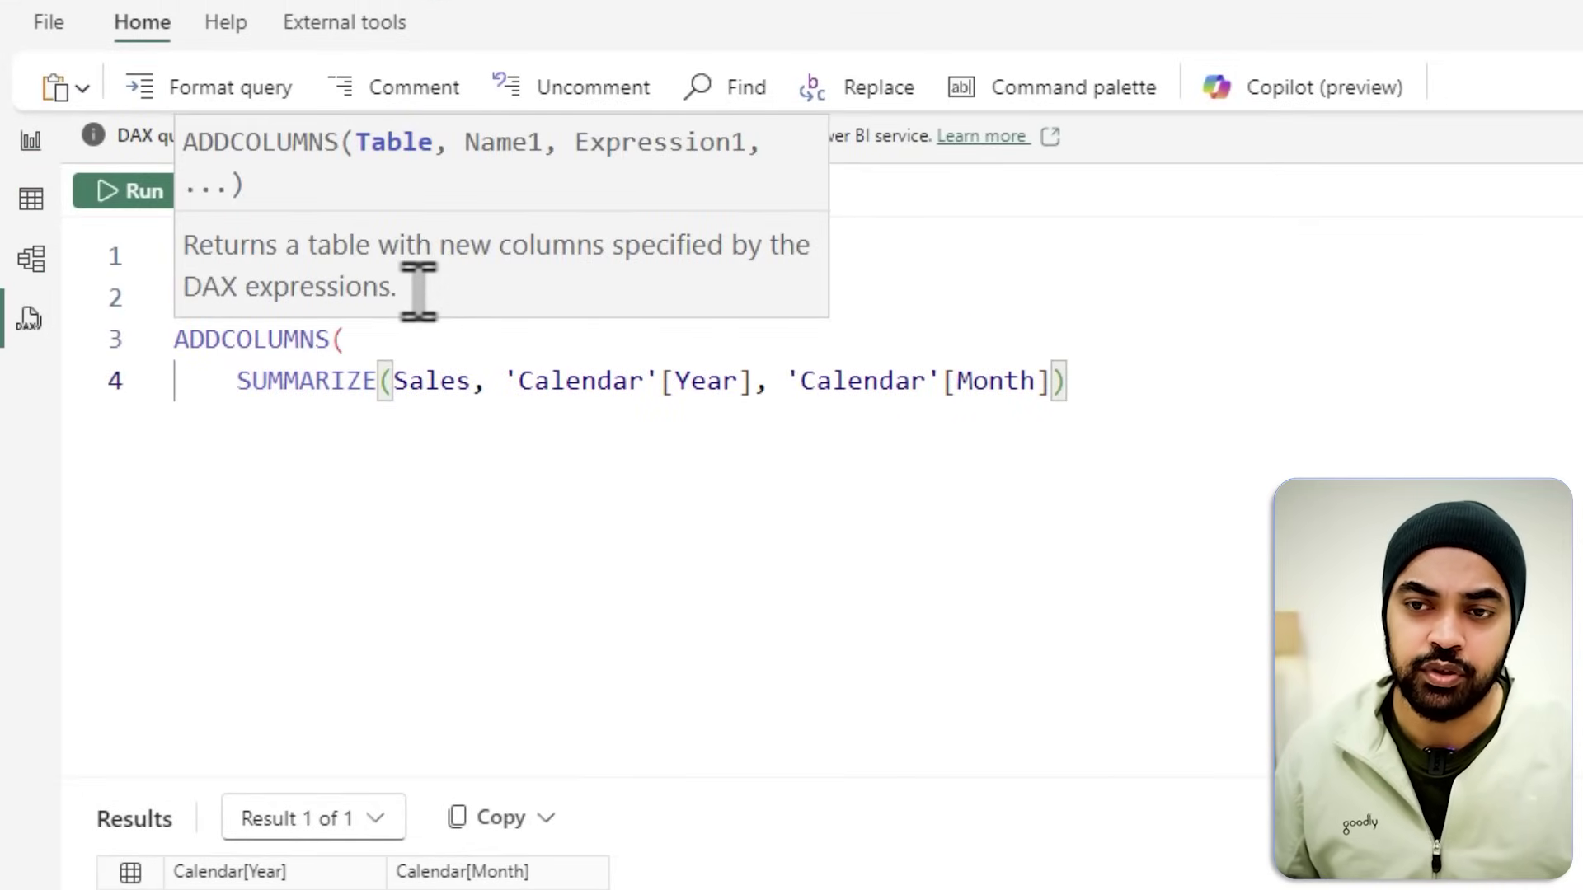
Add a column named "max" that returns [Max Day Sales] and close the ADDCOLUMNS expression
{"action": "key", "text": "Return"}
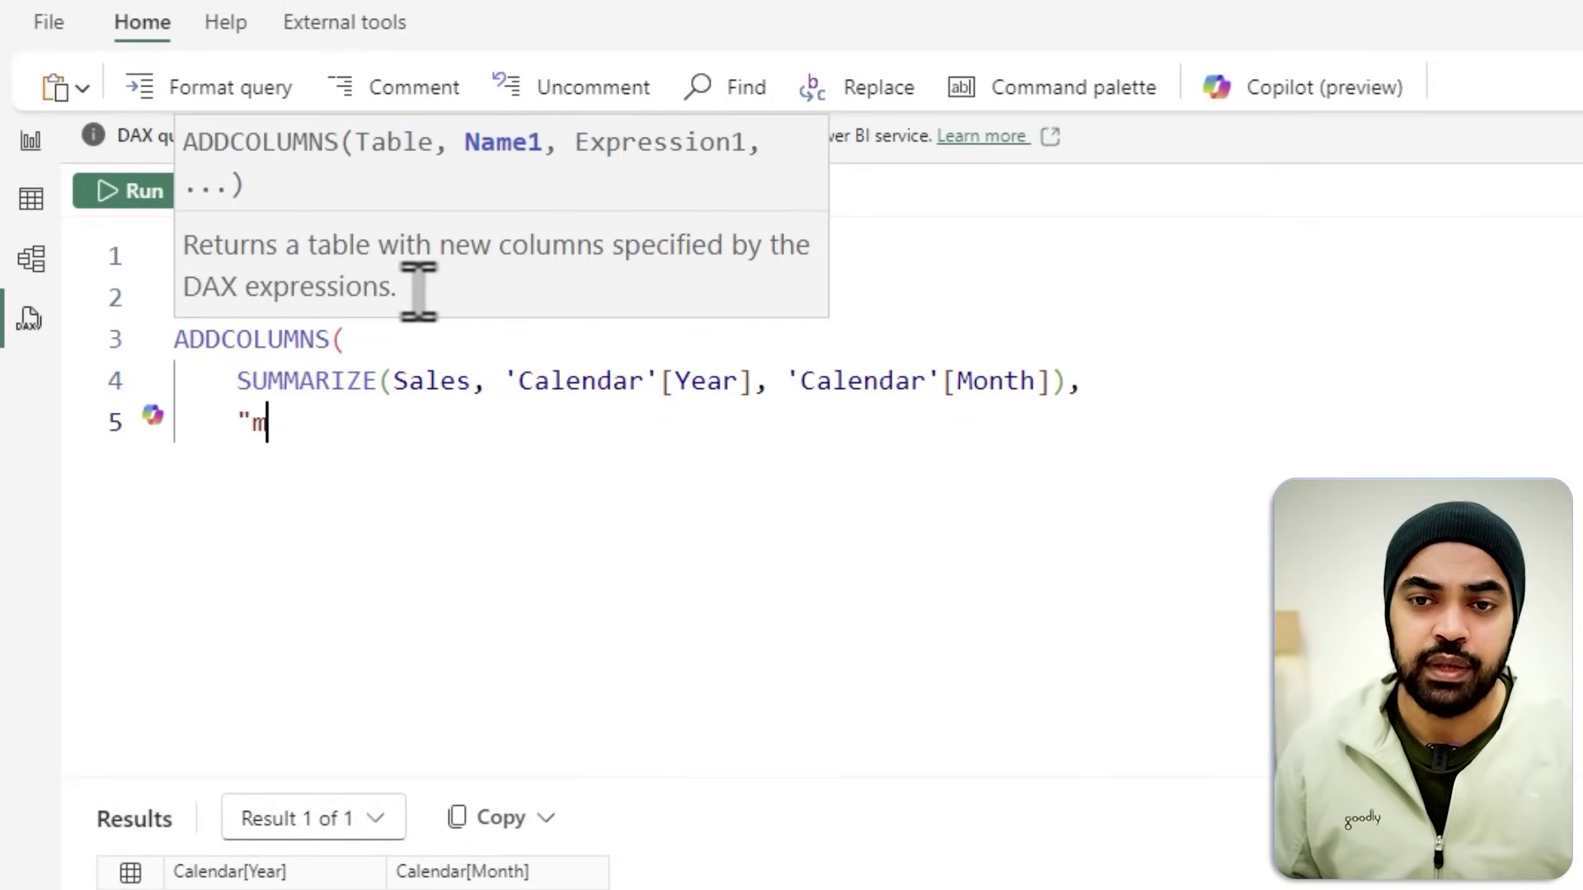
{"action": "type", "text": "\"max\","}
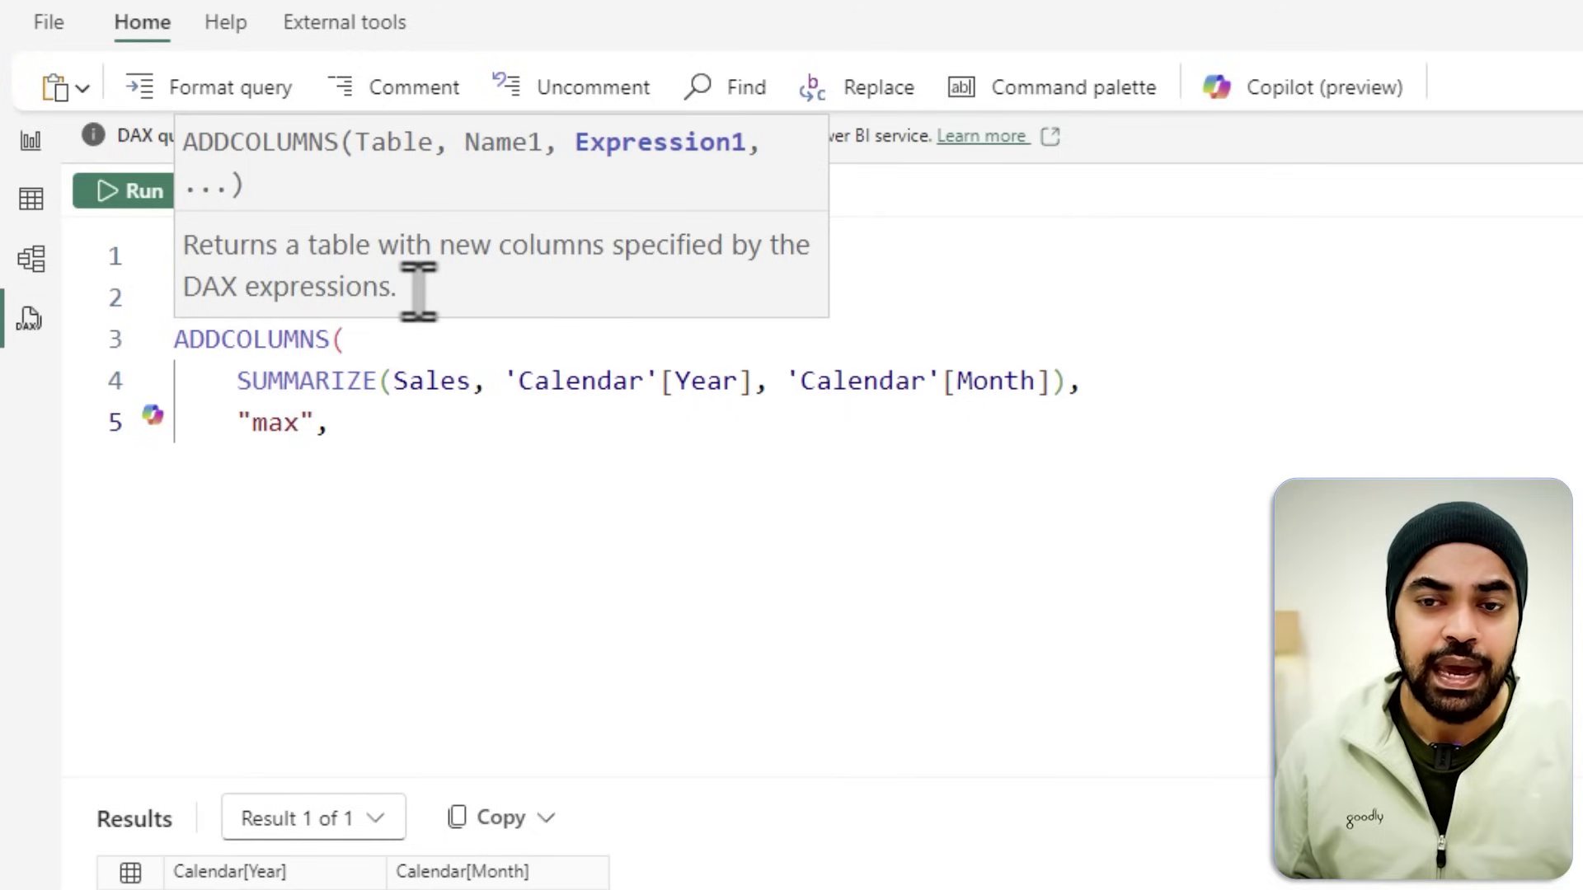
{"action": "type", "text": " [ma"}
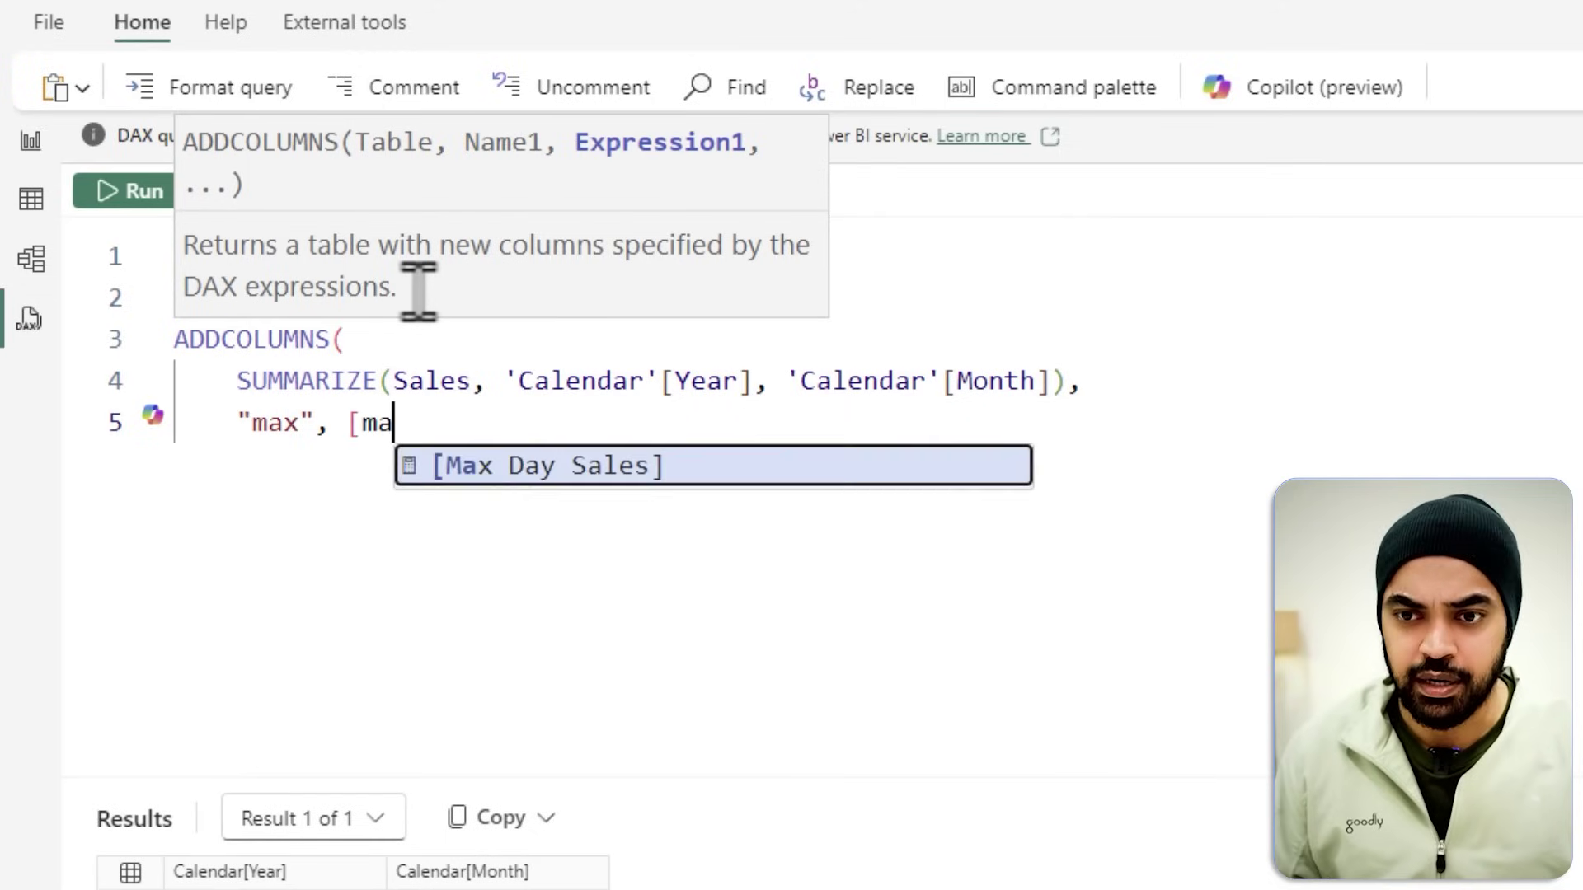
{"action": "key", "text": "Tab"}
{"action": "key", "text": "Return"}
{"action": "type", "text": ")"}
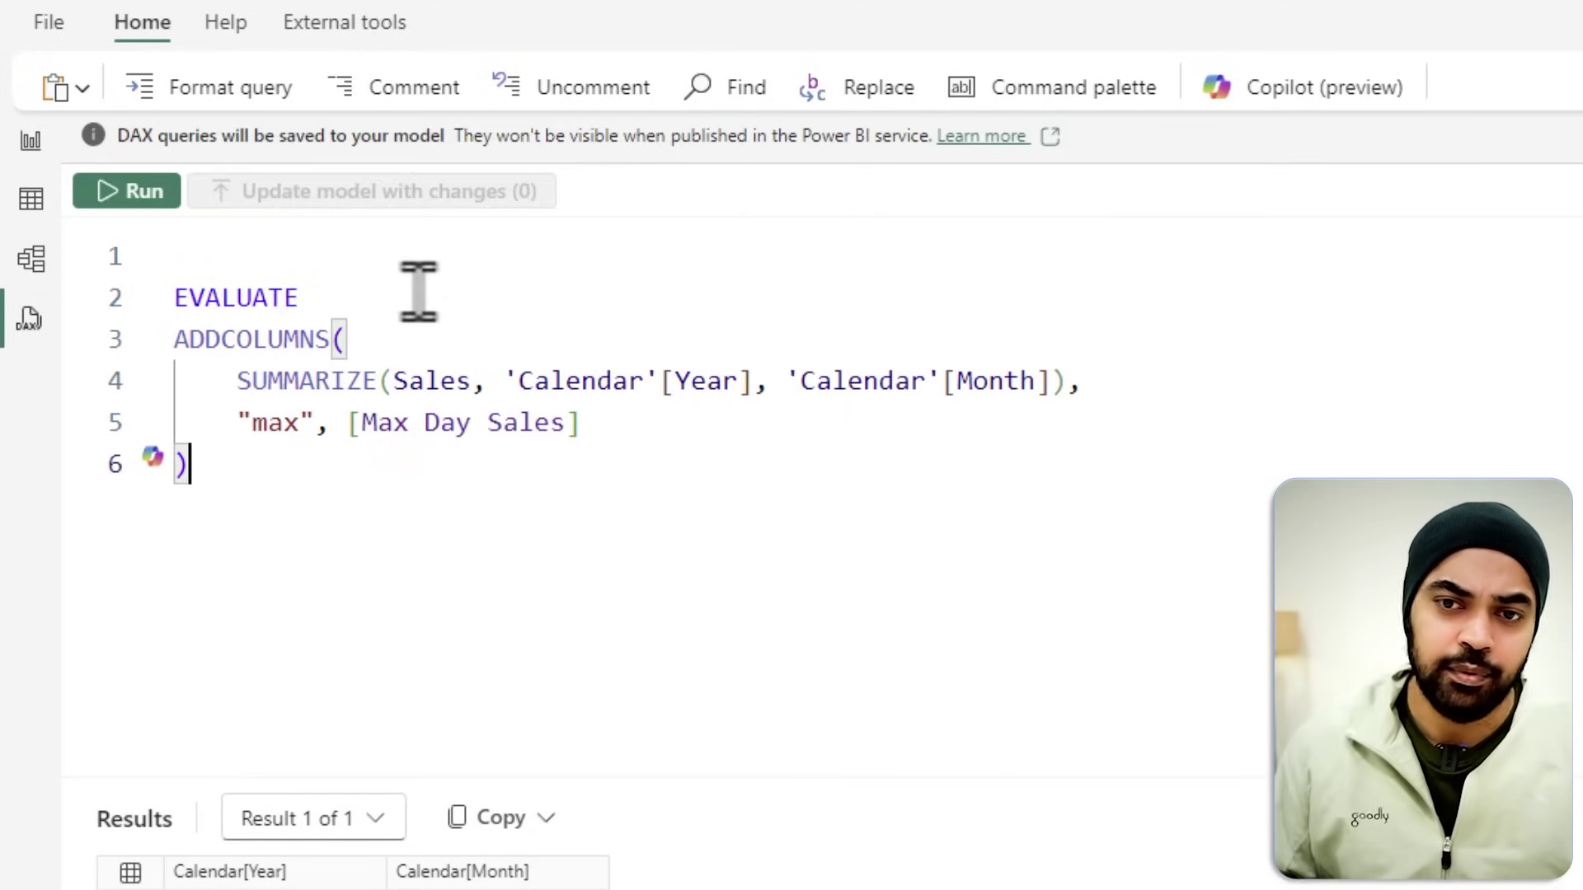
Run the ADDCOLUMNS query, box the 2011 rows in the results, and clear the marks
{"action": "left_click", "coordinate": [157, 198]}
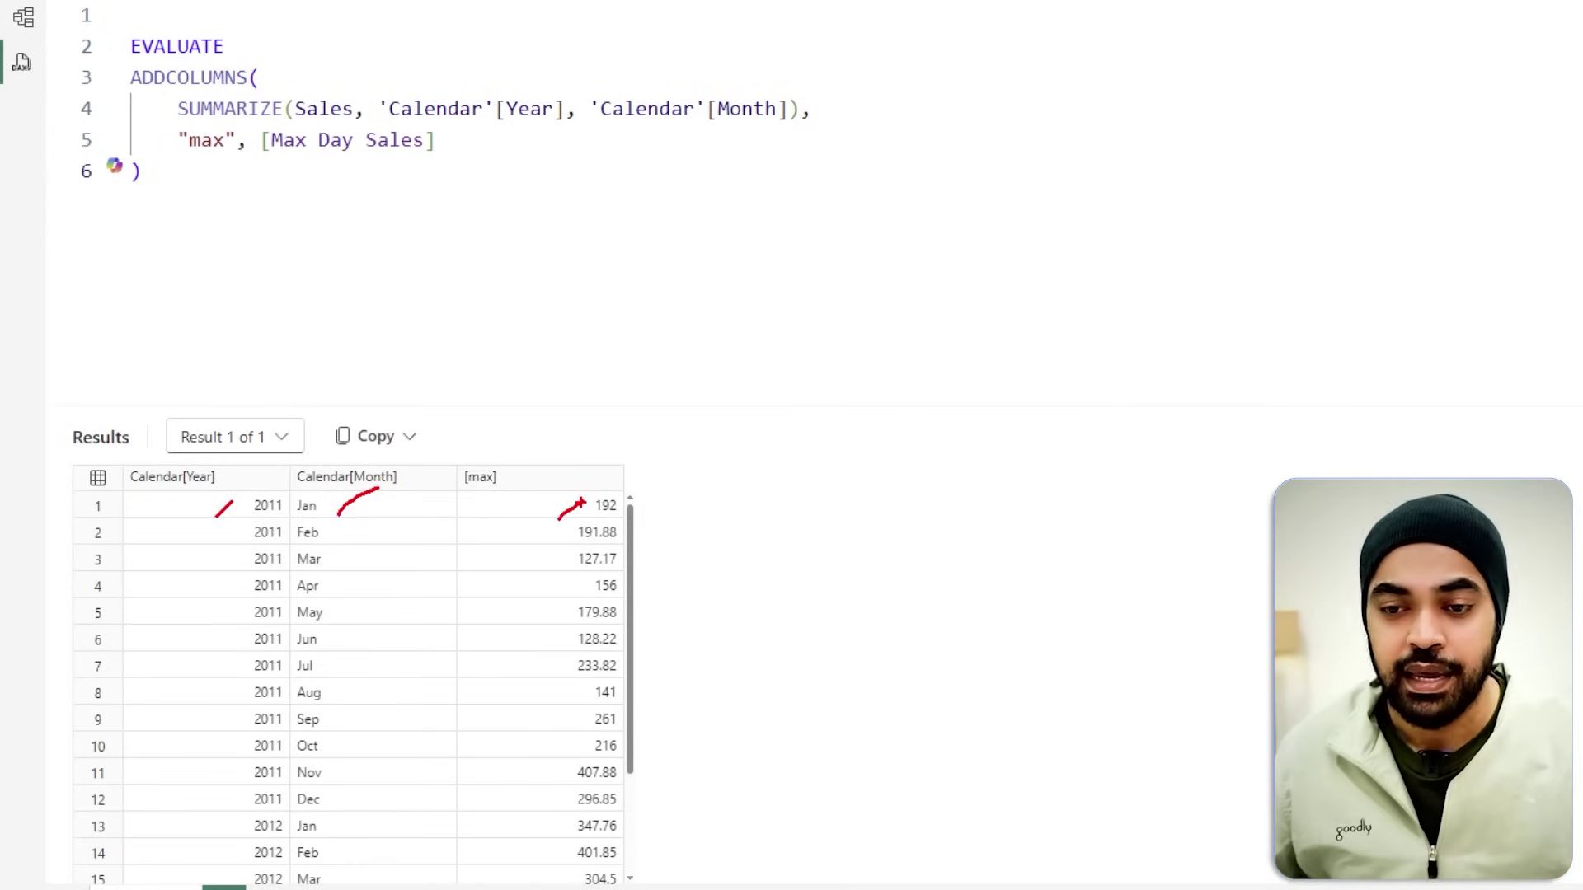
{"action": "mouse_move", "coordinate": [107, 467]}
{"action": "left_mouse_down"}
{"action": "mouse_move", "coordinate": [640, 746]}
{"action": "mouse_move", "coordinate": [664, 803]}
{"action": "mouse_move", "coordinate": [637, 827]}
{"action": "left_mouse_up"}
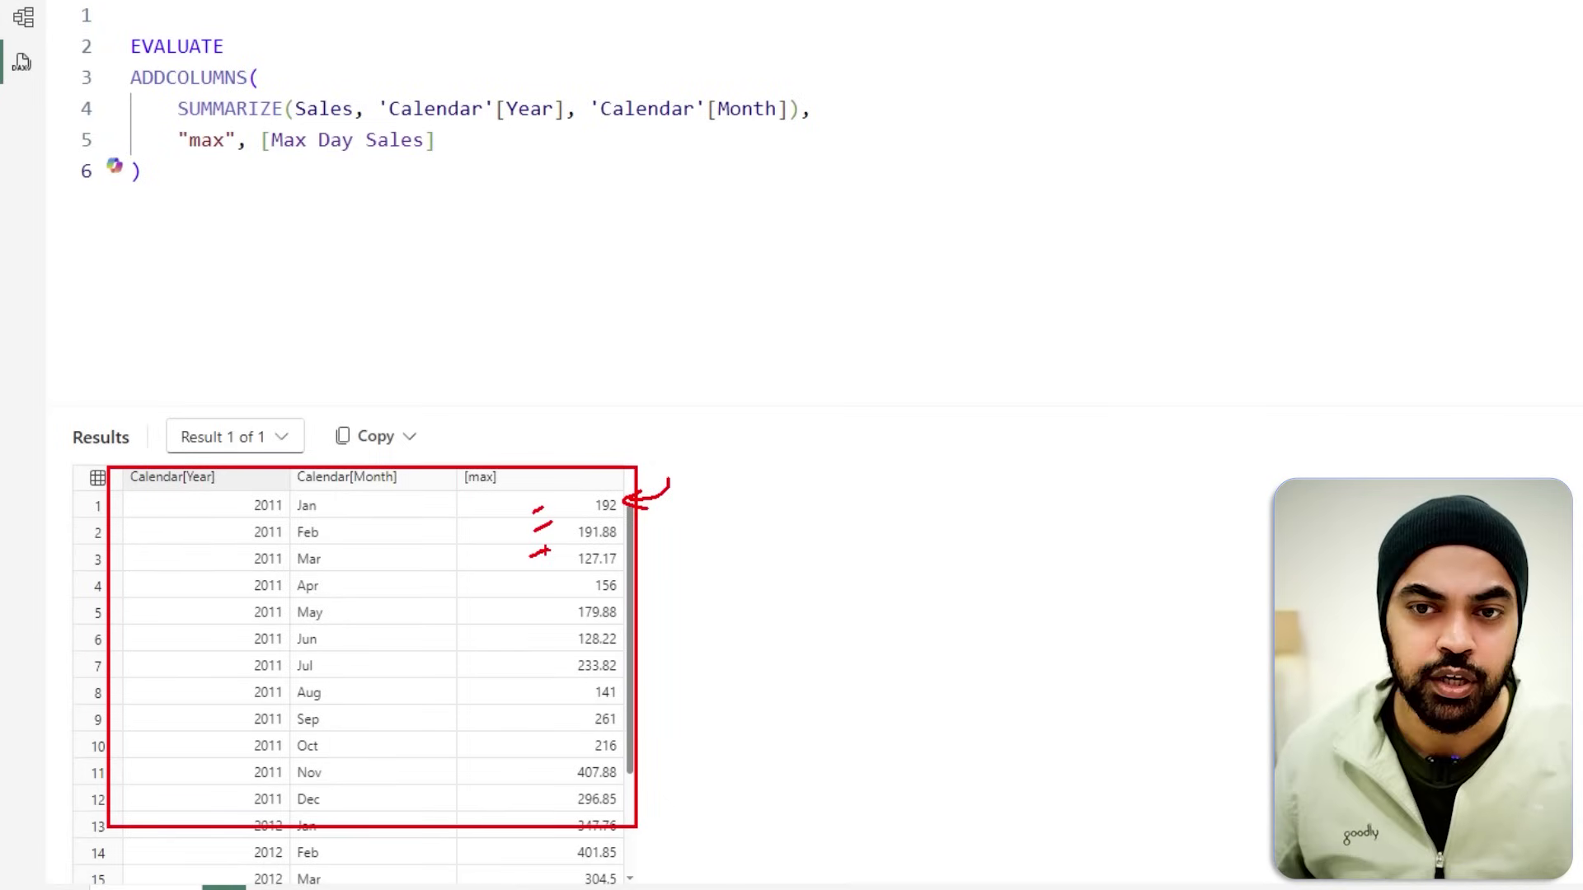
{"action": "key", "text": "Escape"}
Copy the whole ADDCOLUMNS expression from the query and start a new measure in the report's Sales table
{"action": "left_click_drag", "start_coordinate": [154, 174], "coordinate": [135, 79]}
{"action": "key", "text": "ctrl+c"}
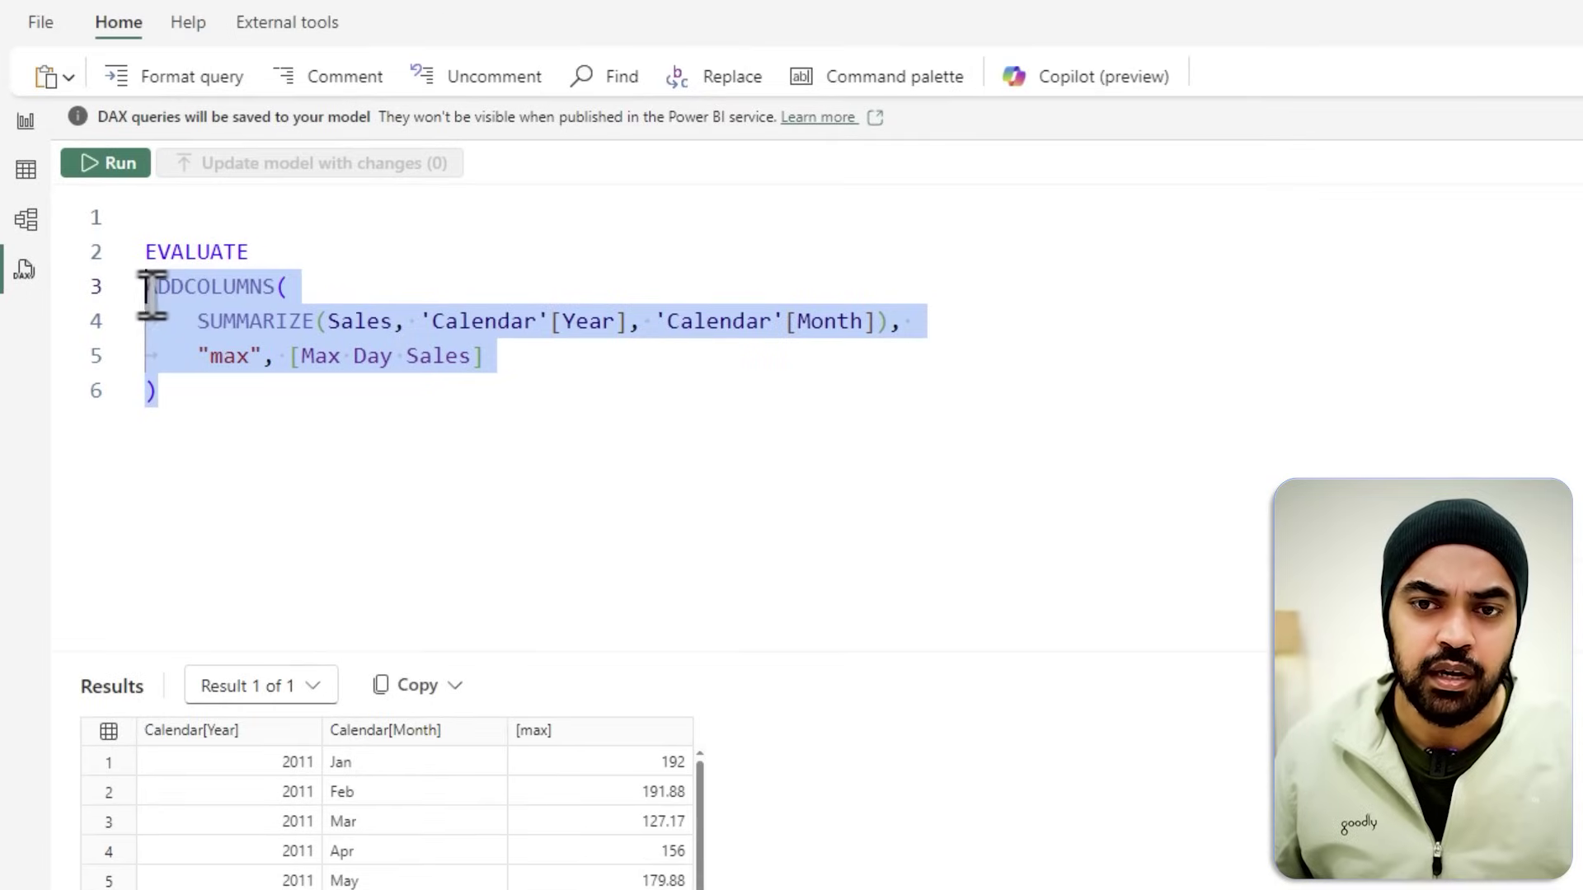
{"action": "left_click", "coordinate": [26, 124]}
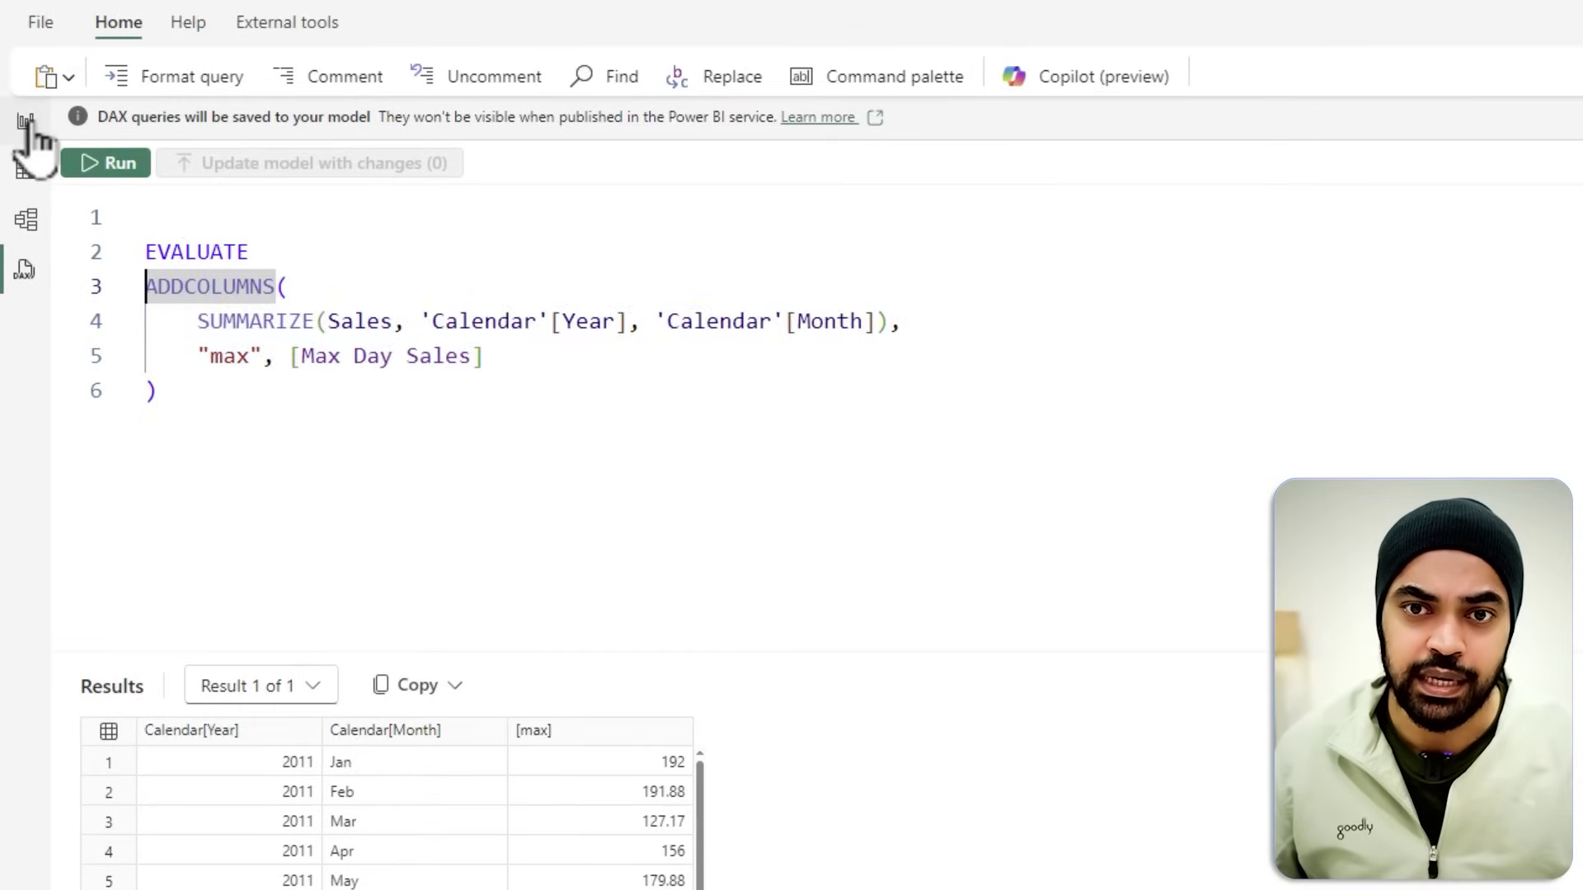
{"action": "right_click", "coordinate": [1379, 268]}
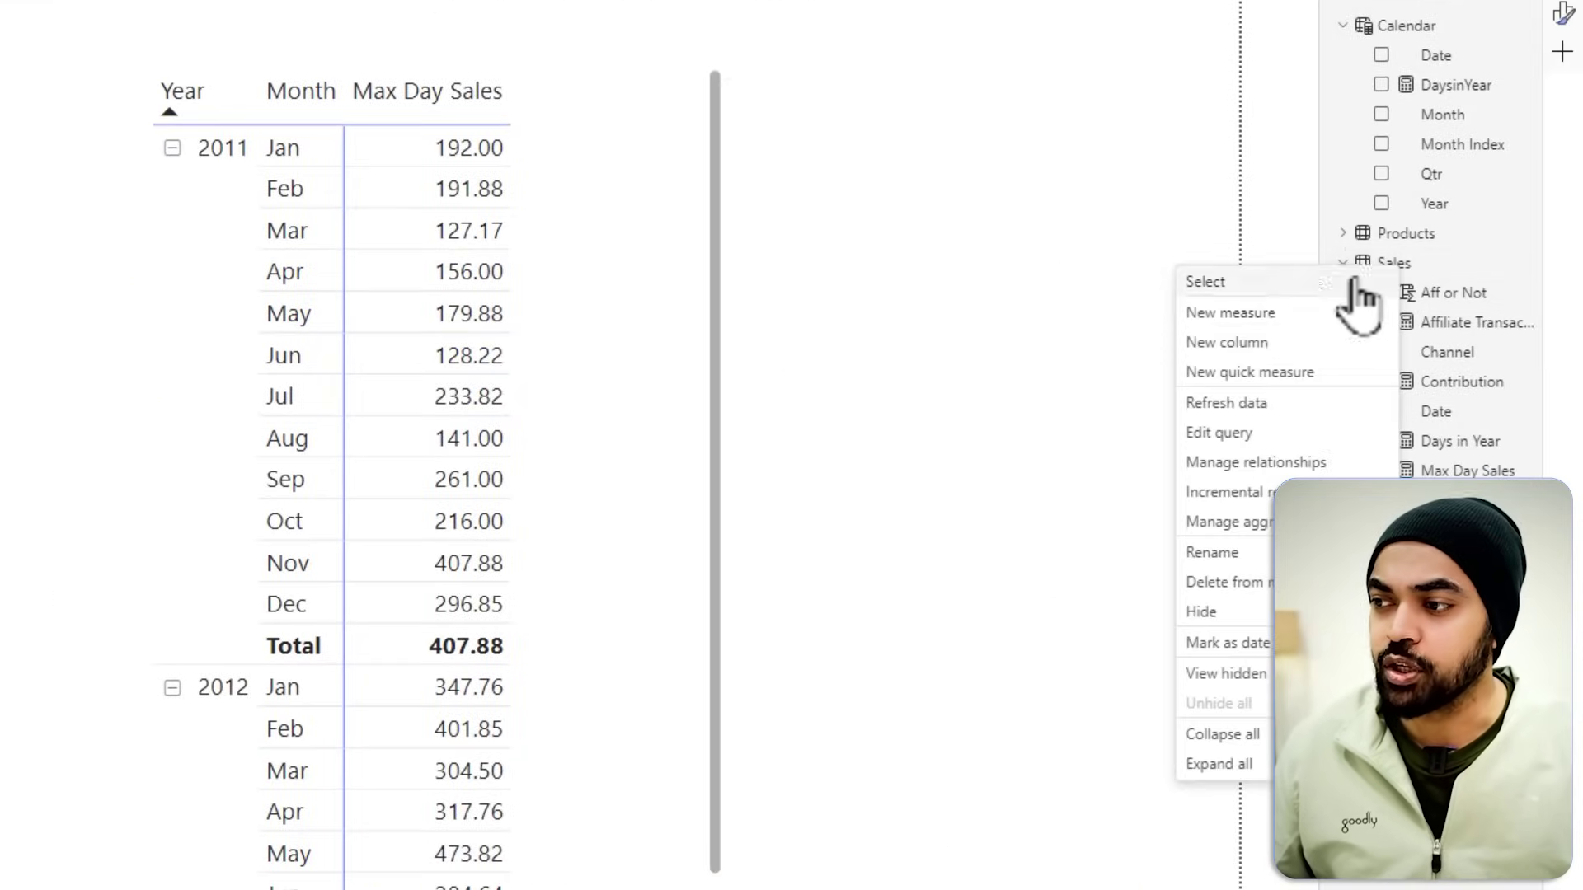
{"action": "left_click", "coordinate": [1303, 311]}
Name the new measure Max Day Sales Mod and paste the copied ADDCOLUMNS expression as its formula
{"action": "type", "text": "Max"}
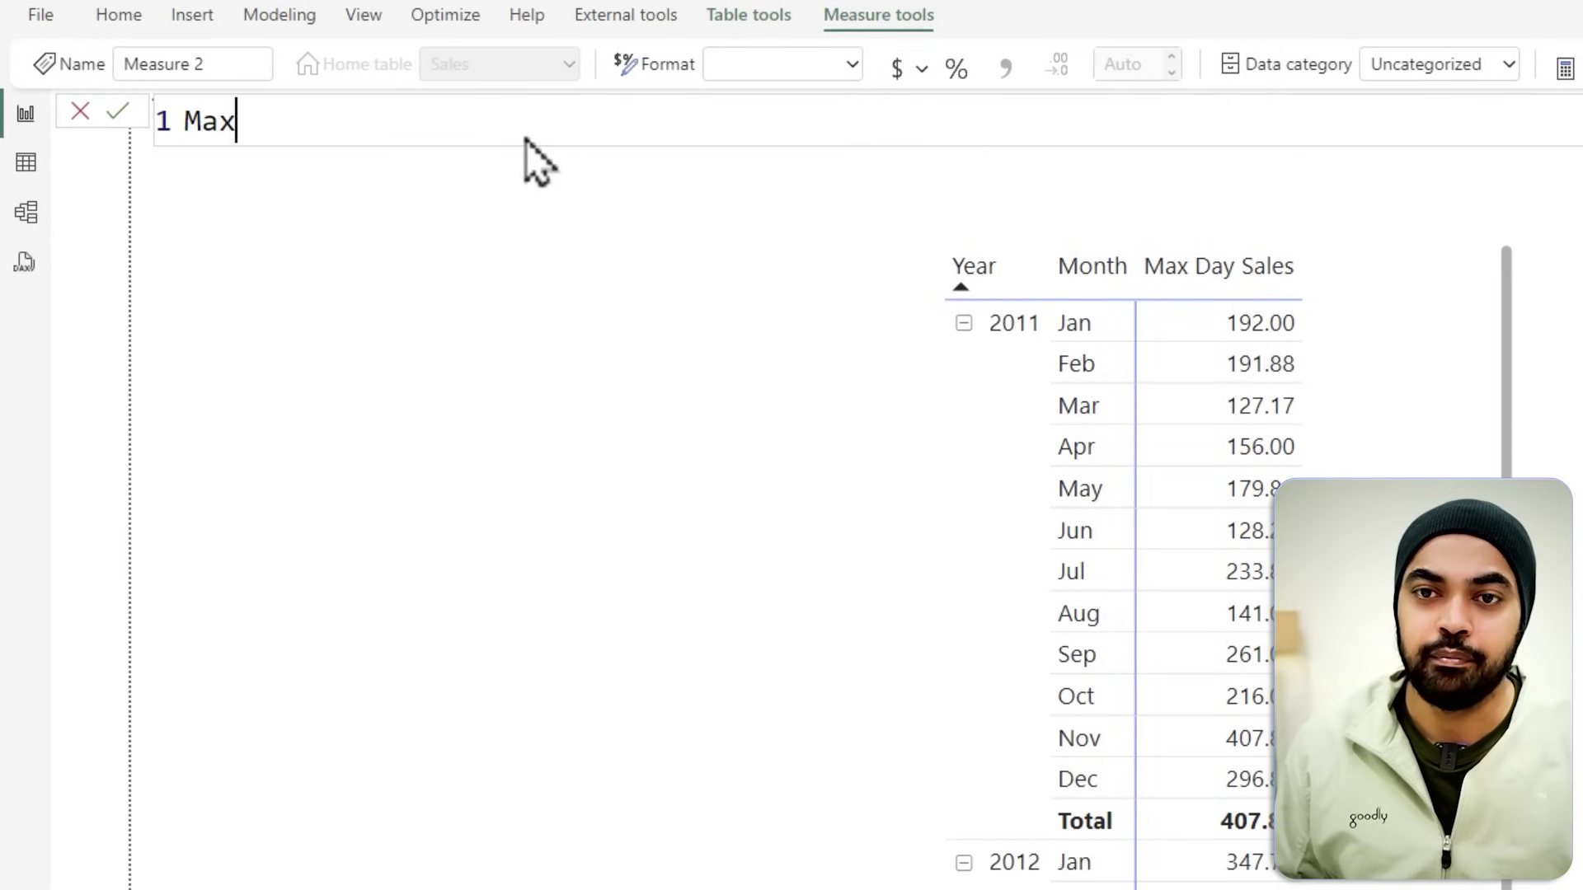
{"action": "type", "text": " Day Sales Mod -"}
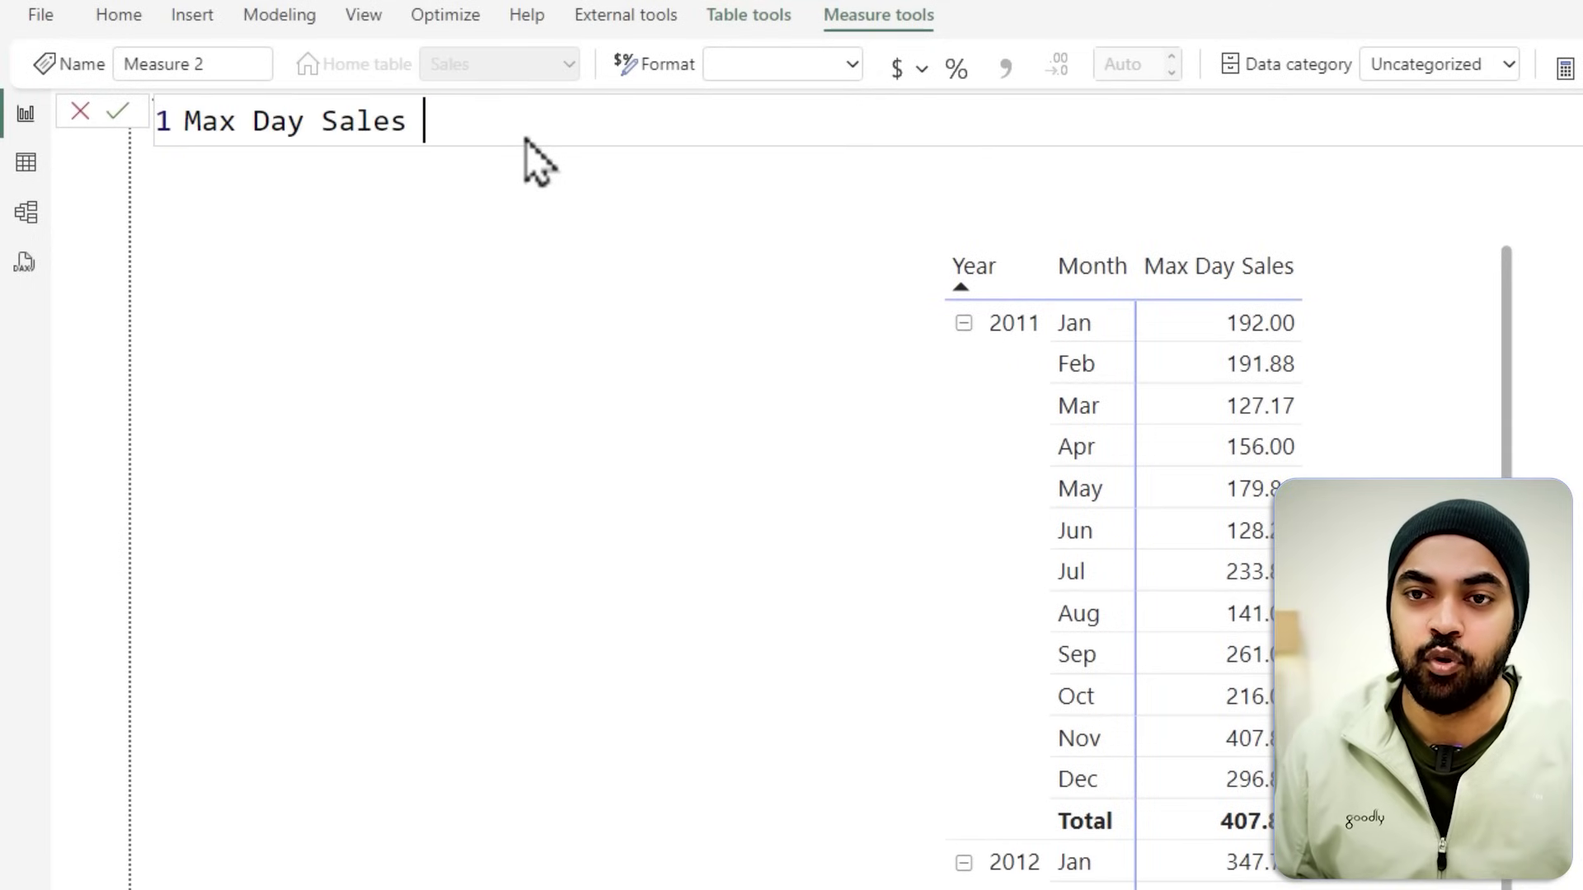
{"action": "key", "text": "Return"}
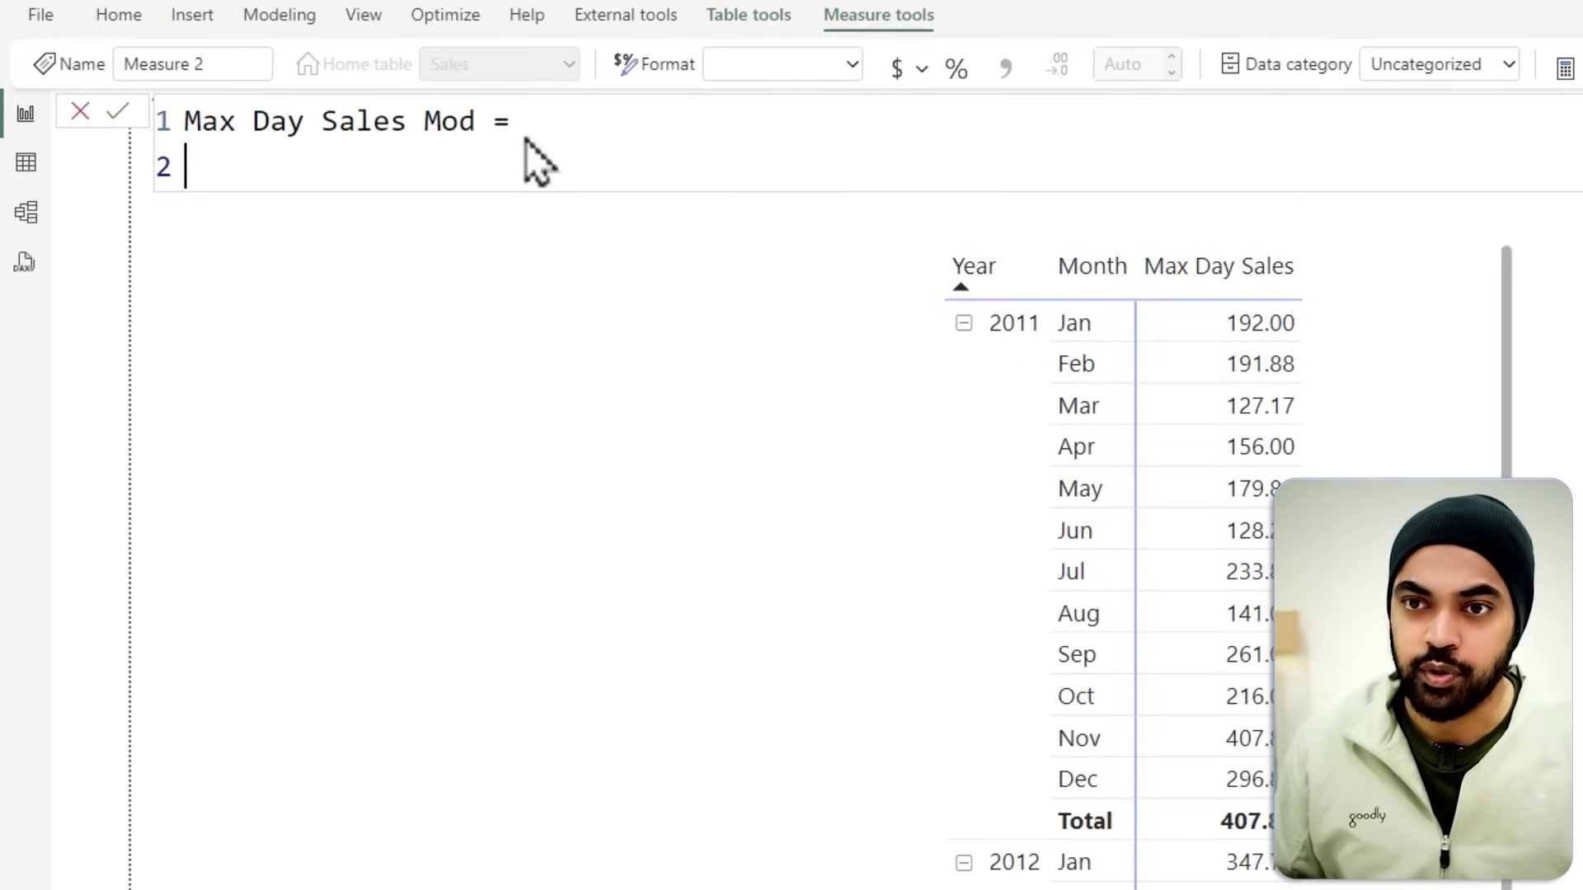
{"action": "key", "text": "ctrl+v"}
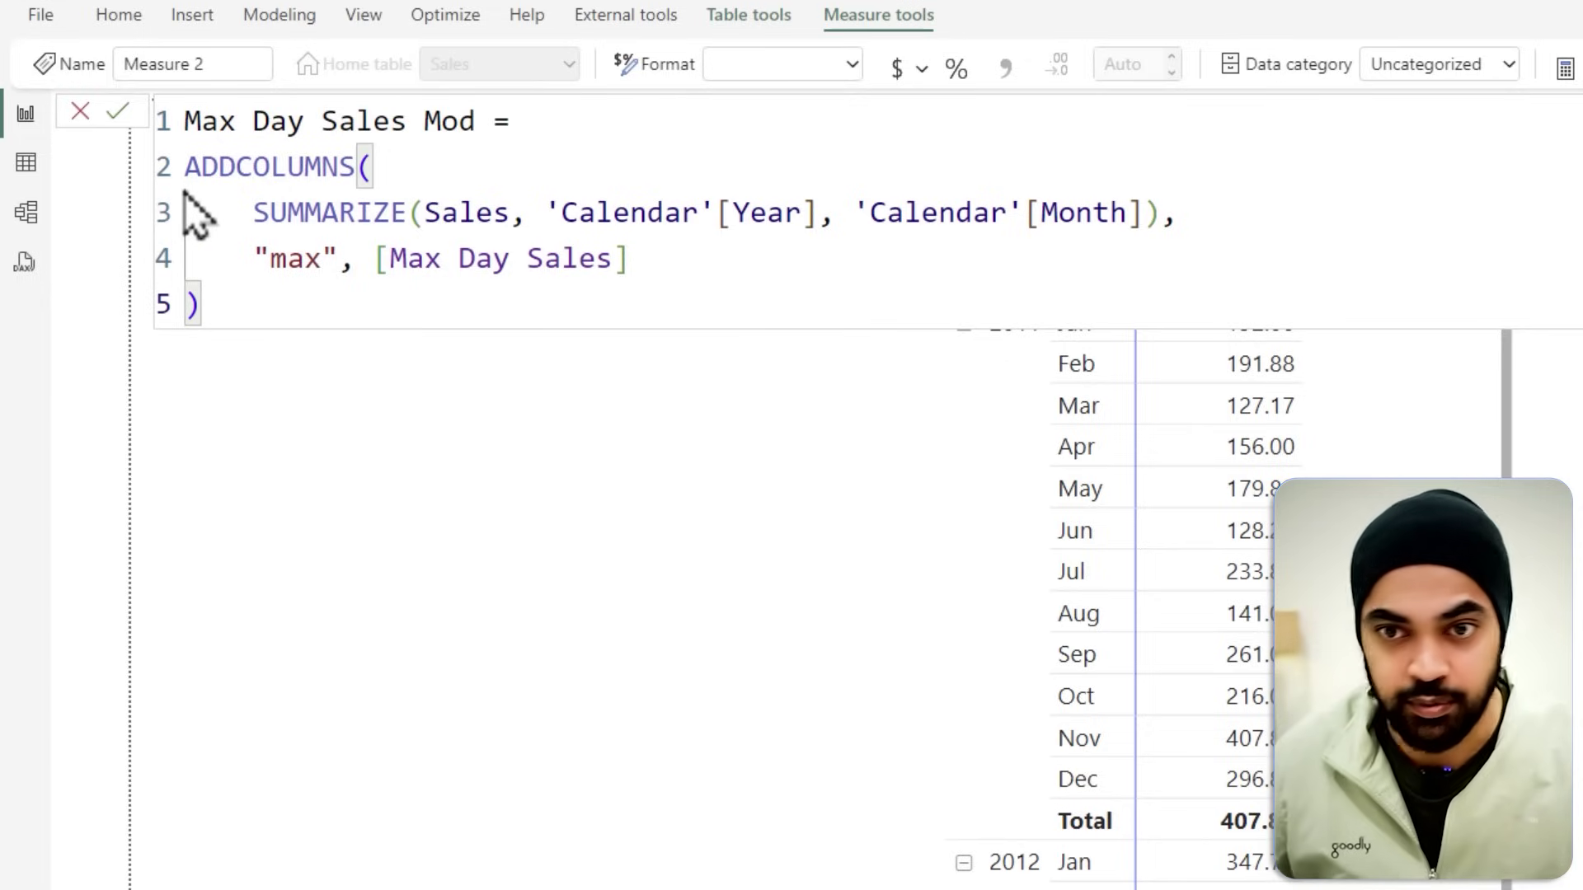
Wrap the pasted ADDCOLUMNS expression in SUMX, moving it to its own line and indenting it
{"action": "left_click", "coordinate": [184, 164]}
{"action": "type", "text": "sumx"}
{"action": "key", "text": "Tab"}
{"action": "key", "text": "shift+Return"}
{"action": "key", "text": "Escape"}
{"action": "key", "text": "Down"}
{"action": "key", "text": "ctrl+shift+End"}
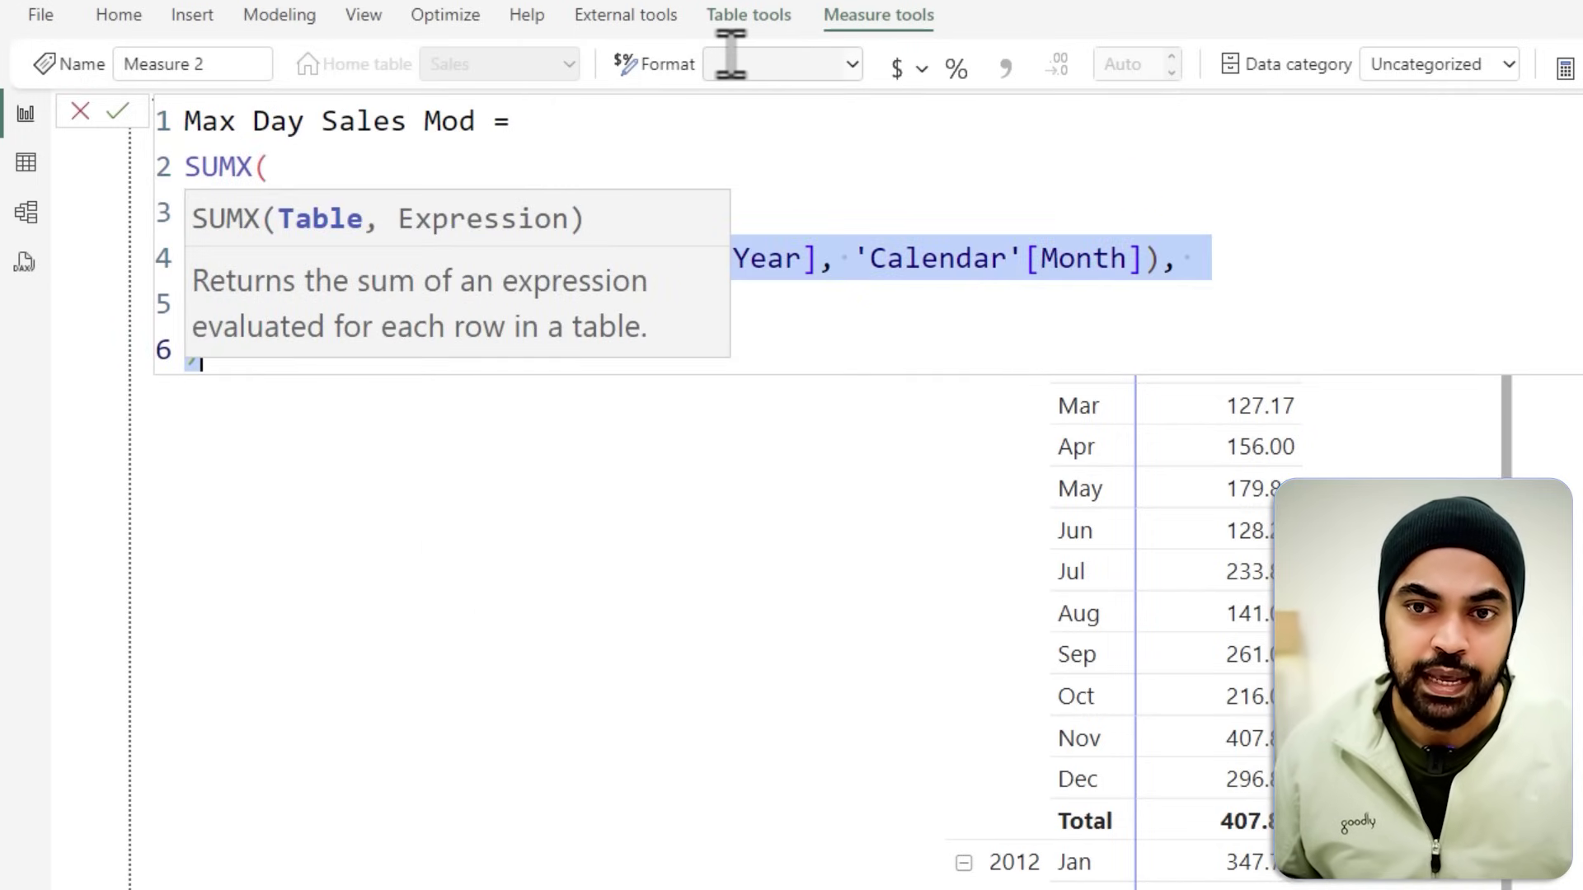
{"action": "key", "text": "Tab"}
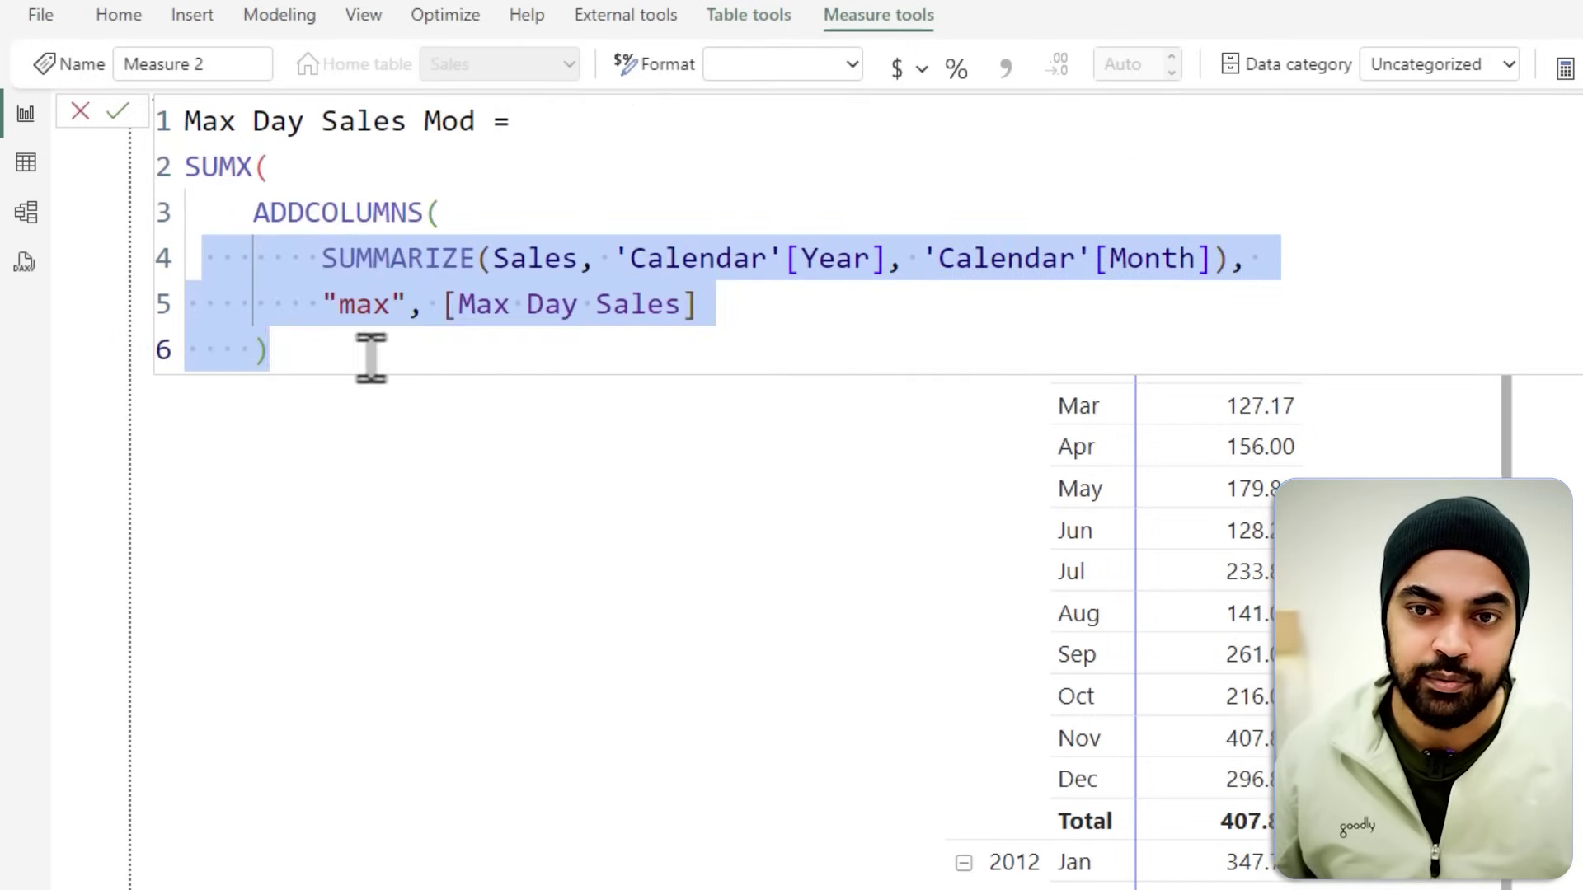
Set [max] as the expression SUMX adds up, close the formula, and commit the measure
{"action": "key", "text": "End"}
{"action": "type", "text": ","}
{"action": "key", "text": "shift+Return"}
{"action": "type", "text": "["}
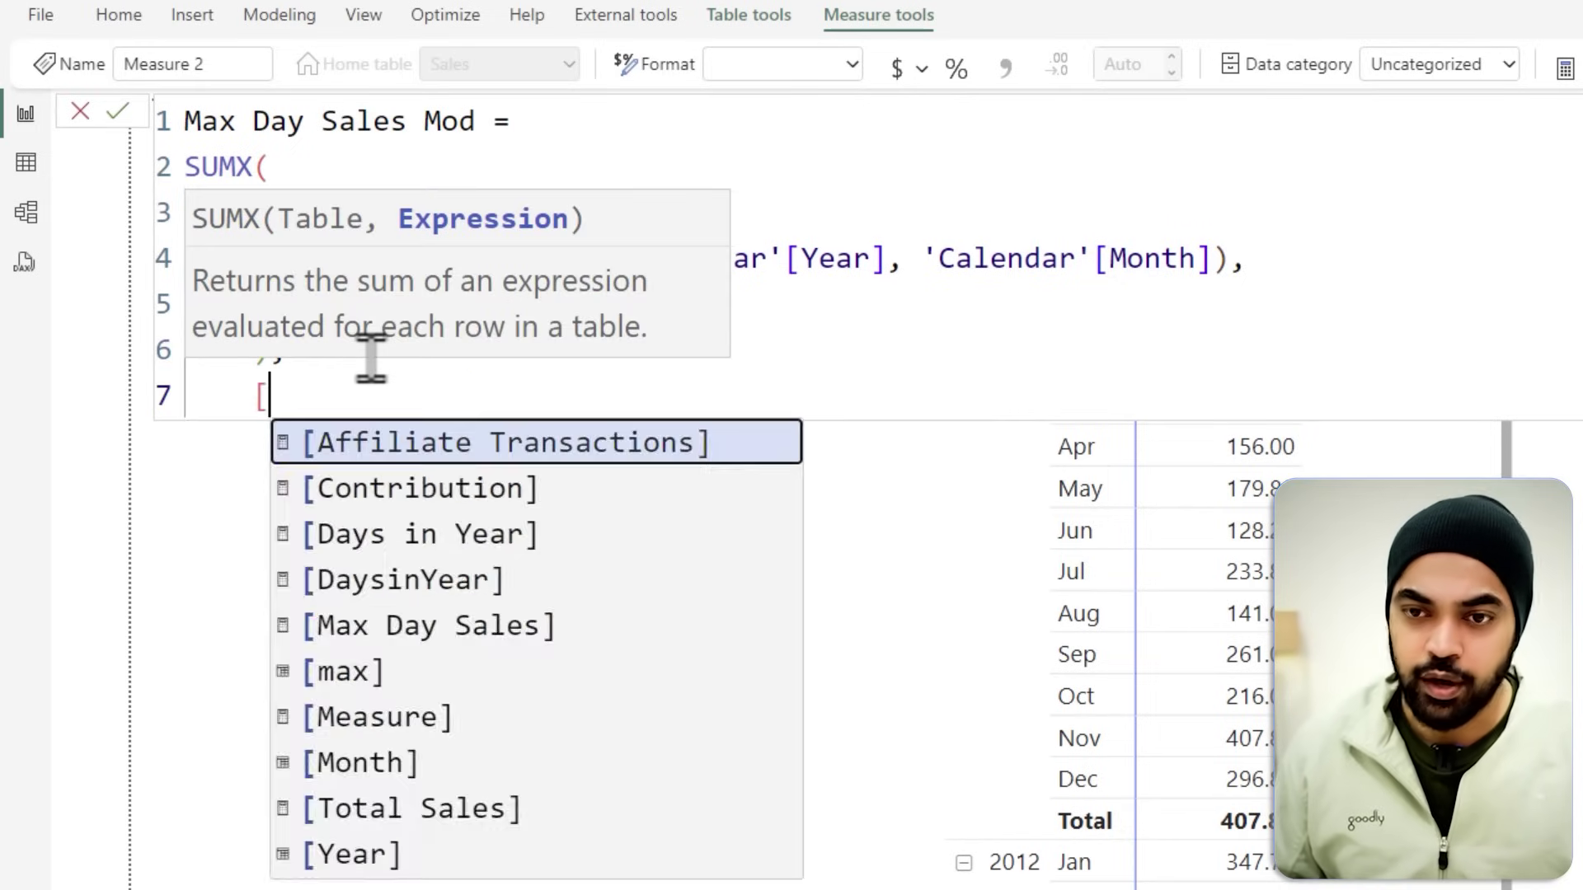
{"action": "type", "text": "ma"}
{"action": "key", "text": "Tab"}
{"action": "key", "text": "shift+Return"}
{"action": "key", "text": "BackSpace"}
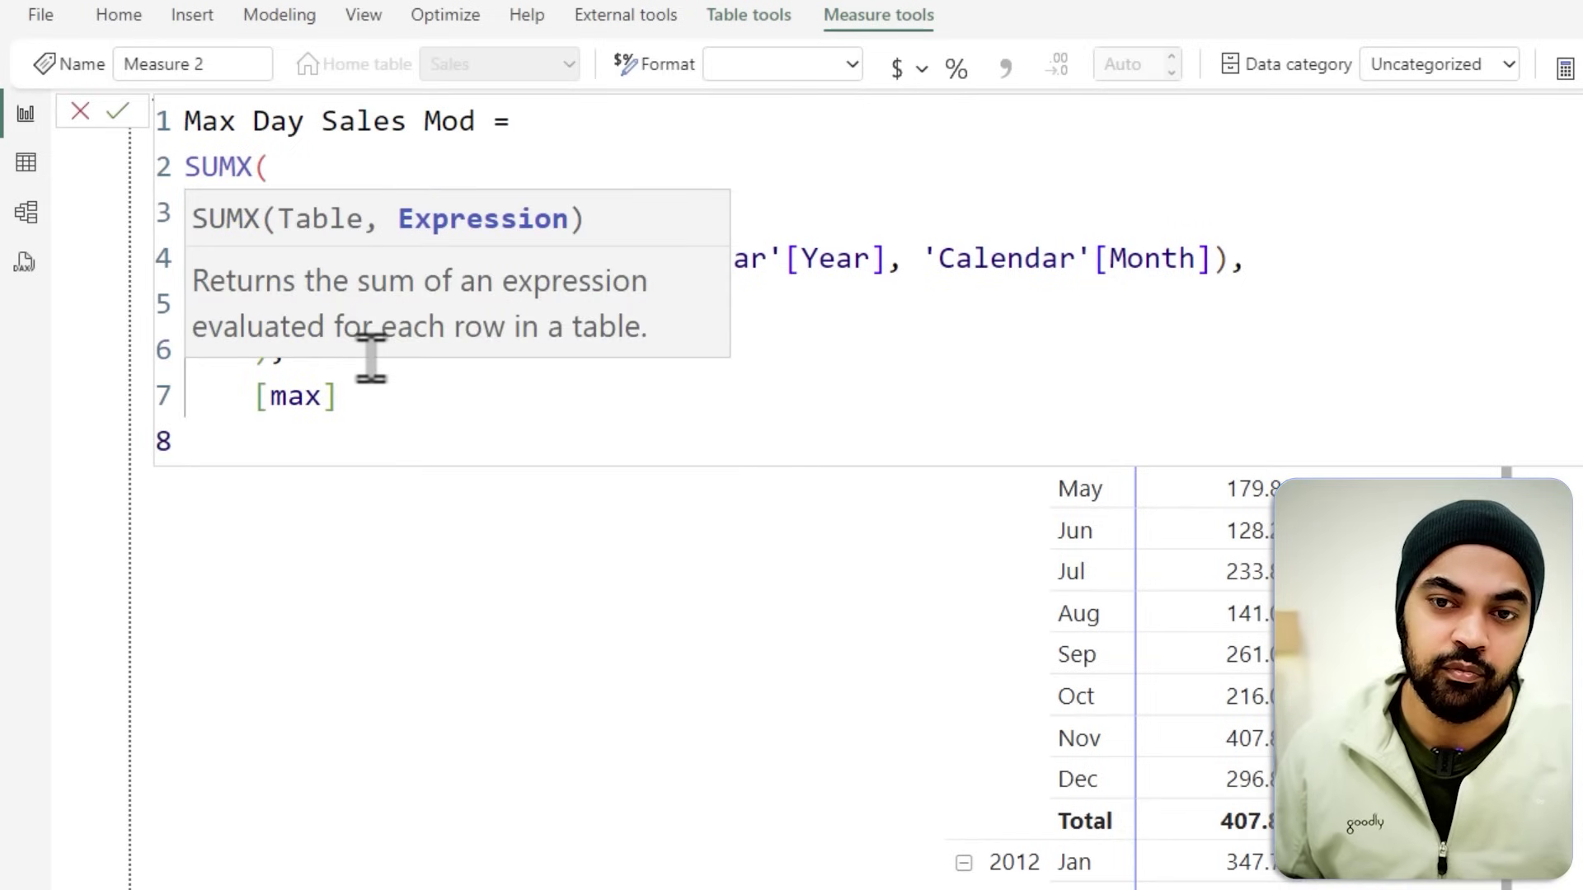
{"action": "type", "text": ")"}
{"action": "key", "text": "Return"}
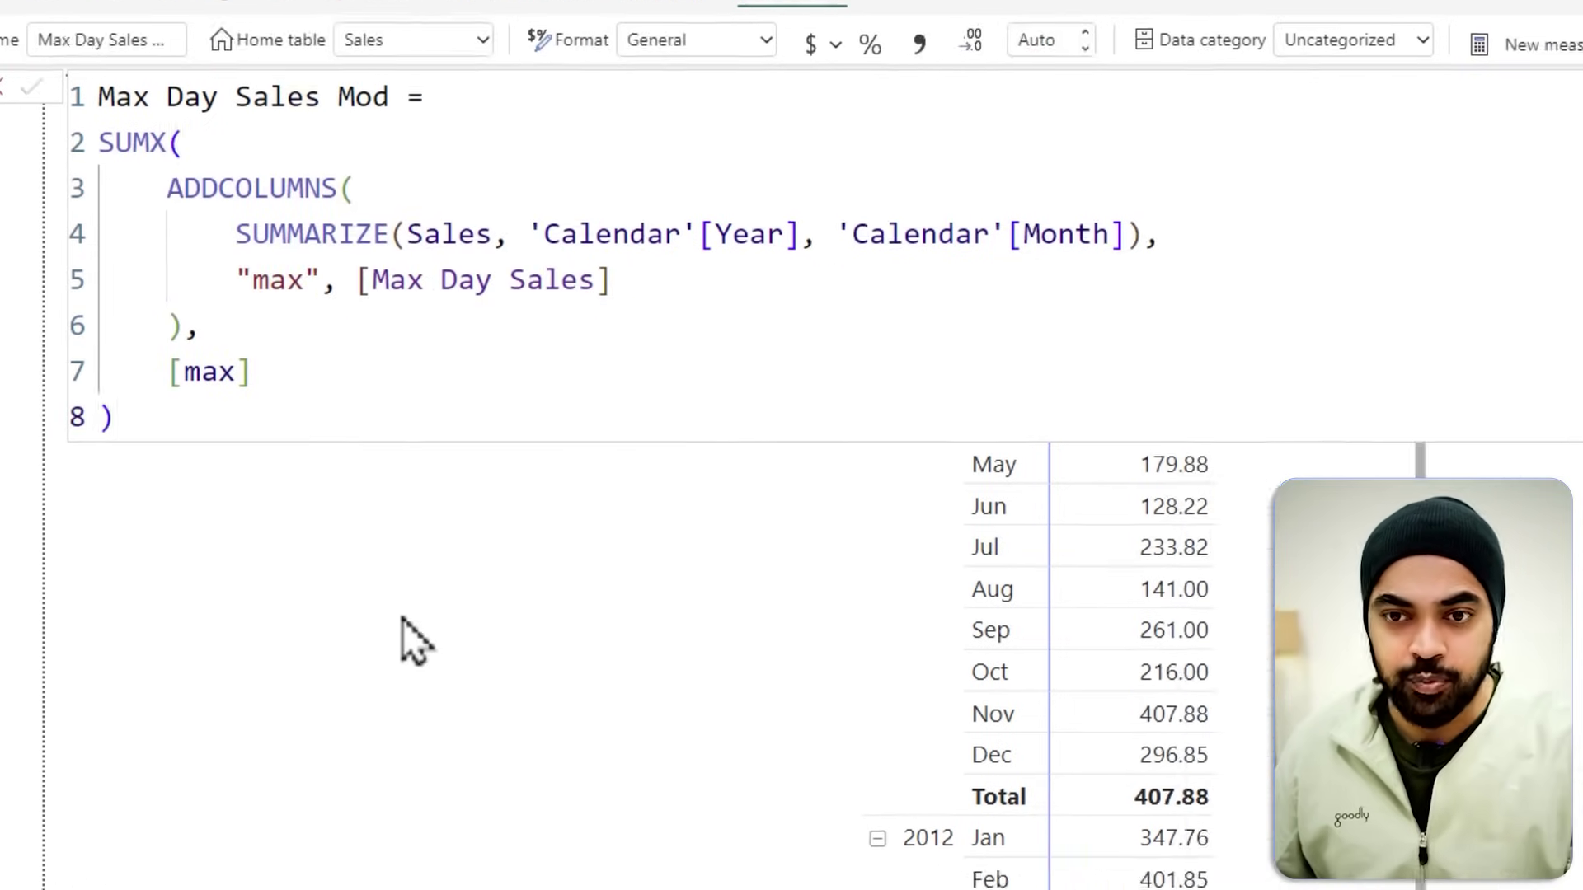
Add the Max Day Sales Mod measure to the Year and Month matrix and widen the matrix to fit it
{"action": "left_click_drag", "start_coordinate": [1574, 492], "coordinate": [655, 383]}
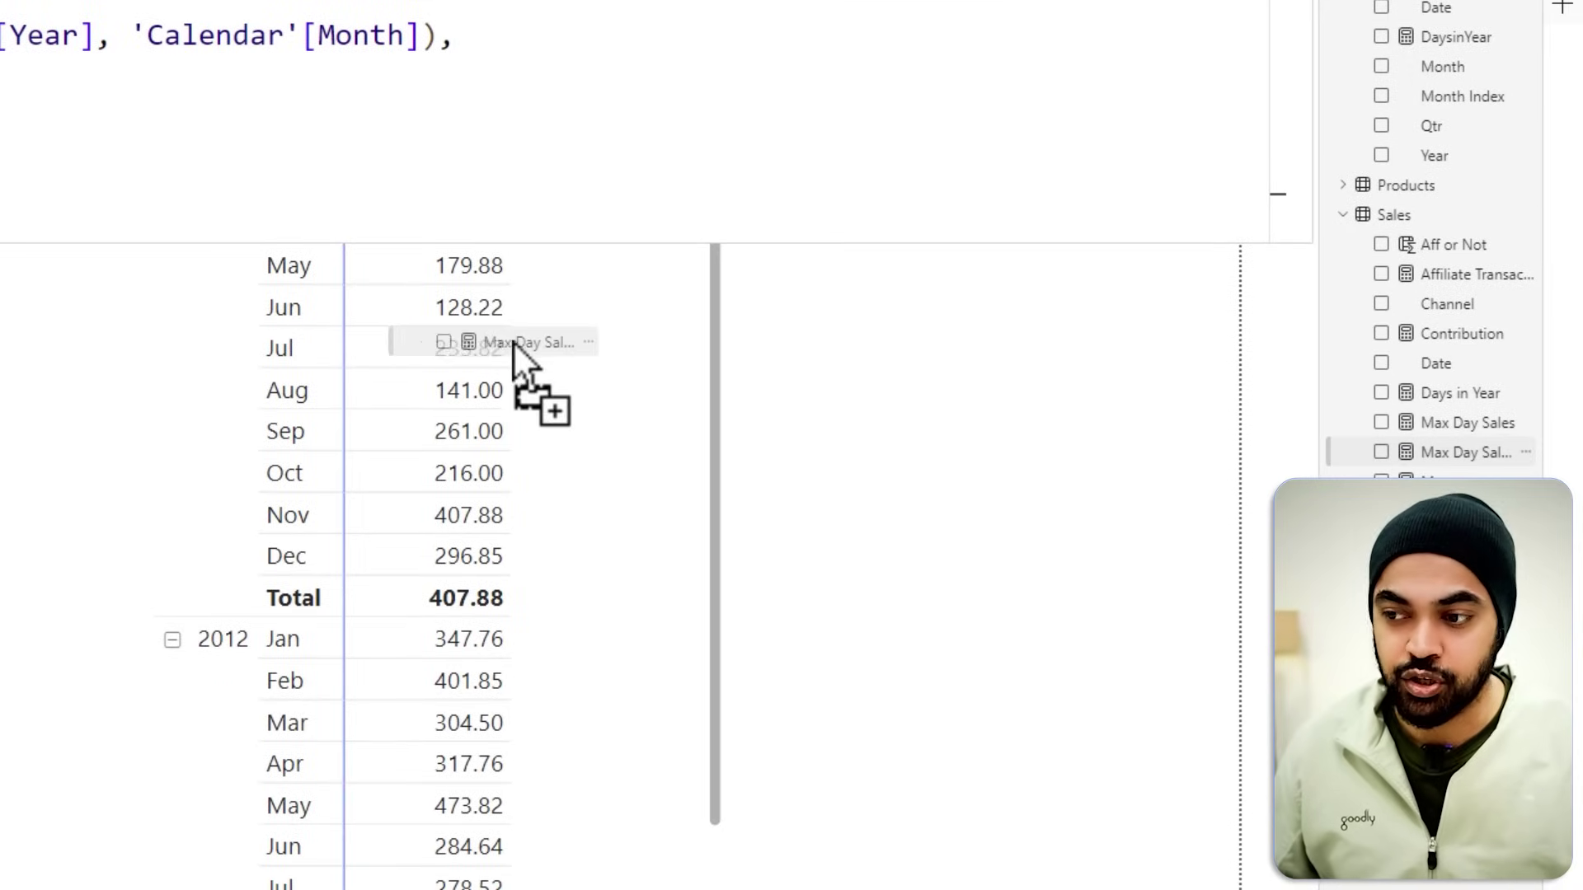
{"action": "left_click_drag", "start_coordinate": [730, 474], "coordinate": [884, 459]}
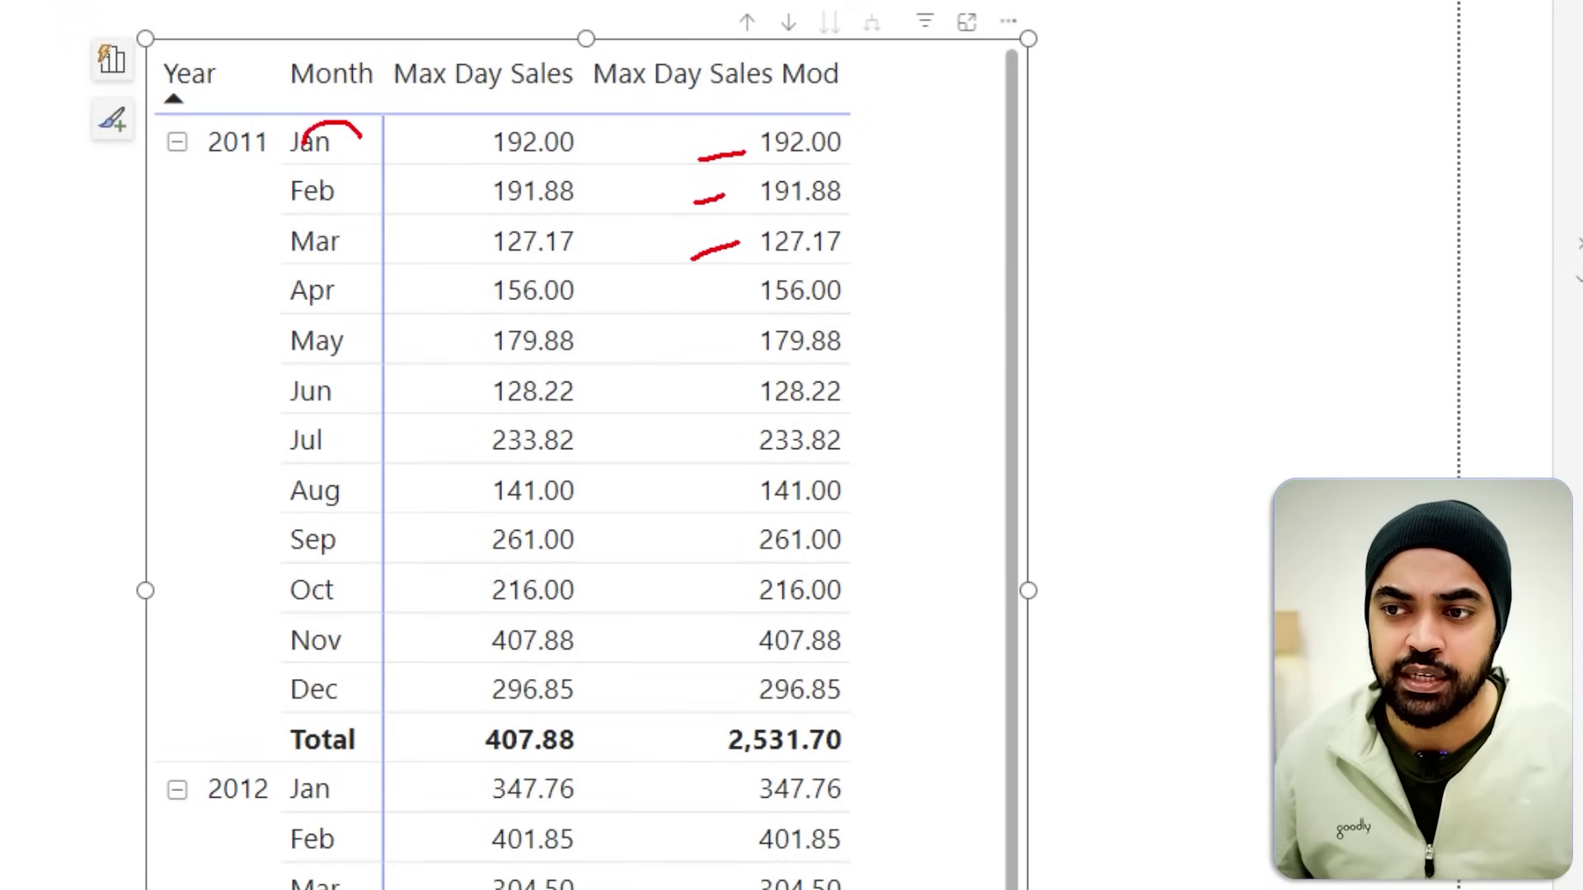
Clear the existing marks, box the 2011 total of Max Day Sales Mod and the 2011 month rows, and clear the new marks
{"action": "key", "text": "Escape"}
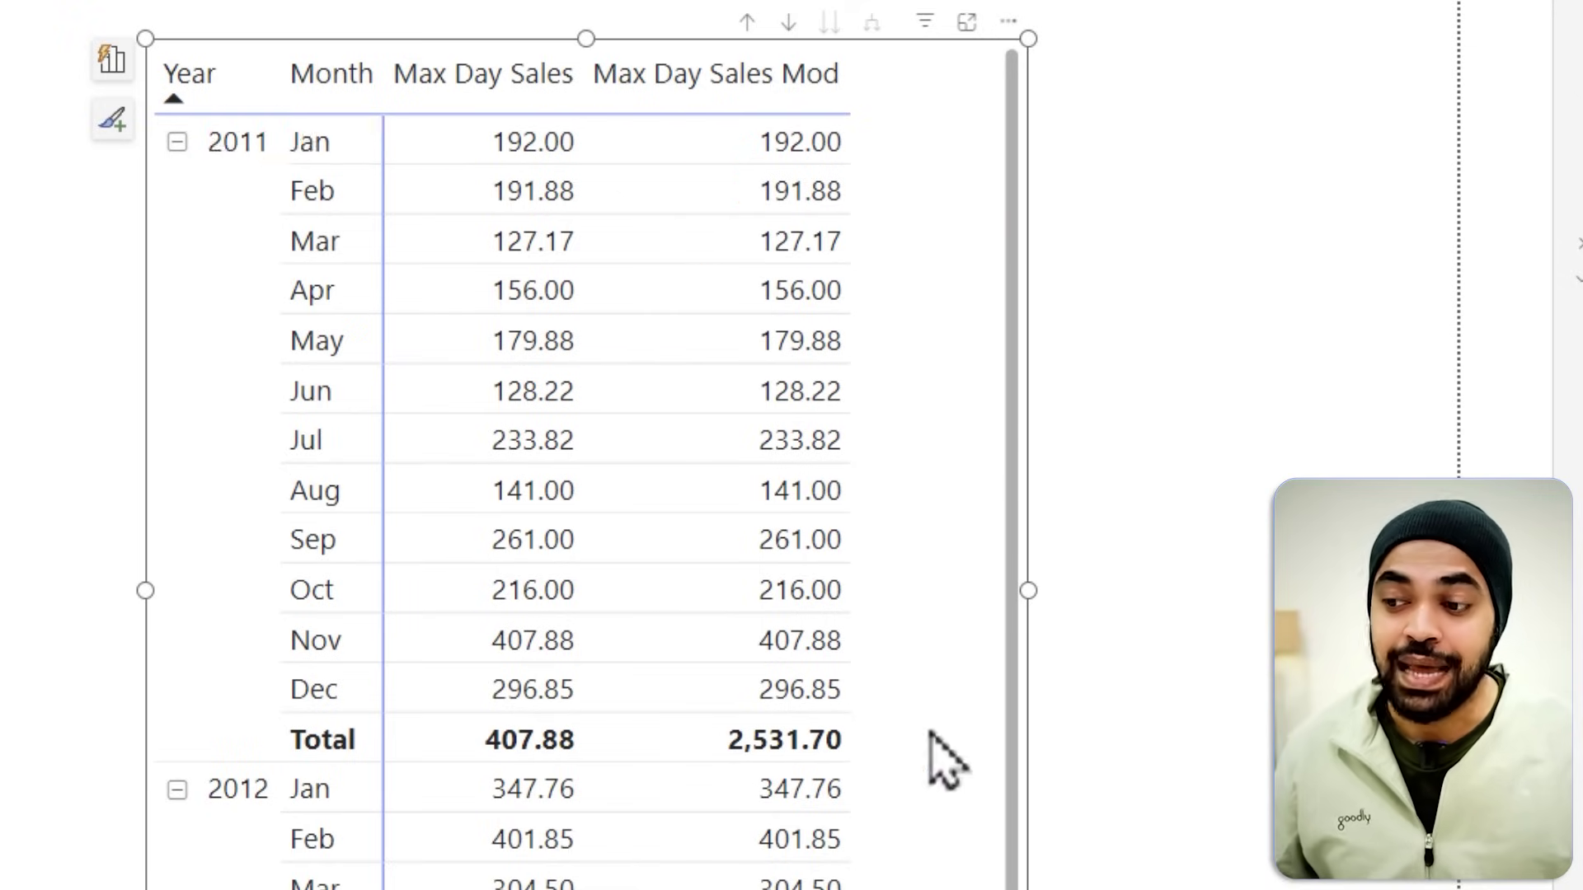
{"action": "key", "text": "ctrl+2"}
{"action": "left_click_drag", "start_coordinate": [726, 712], "coordinate": [845, 758]}
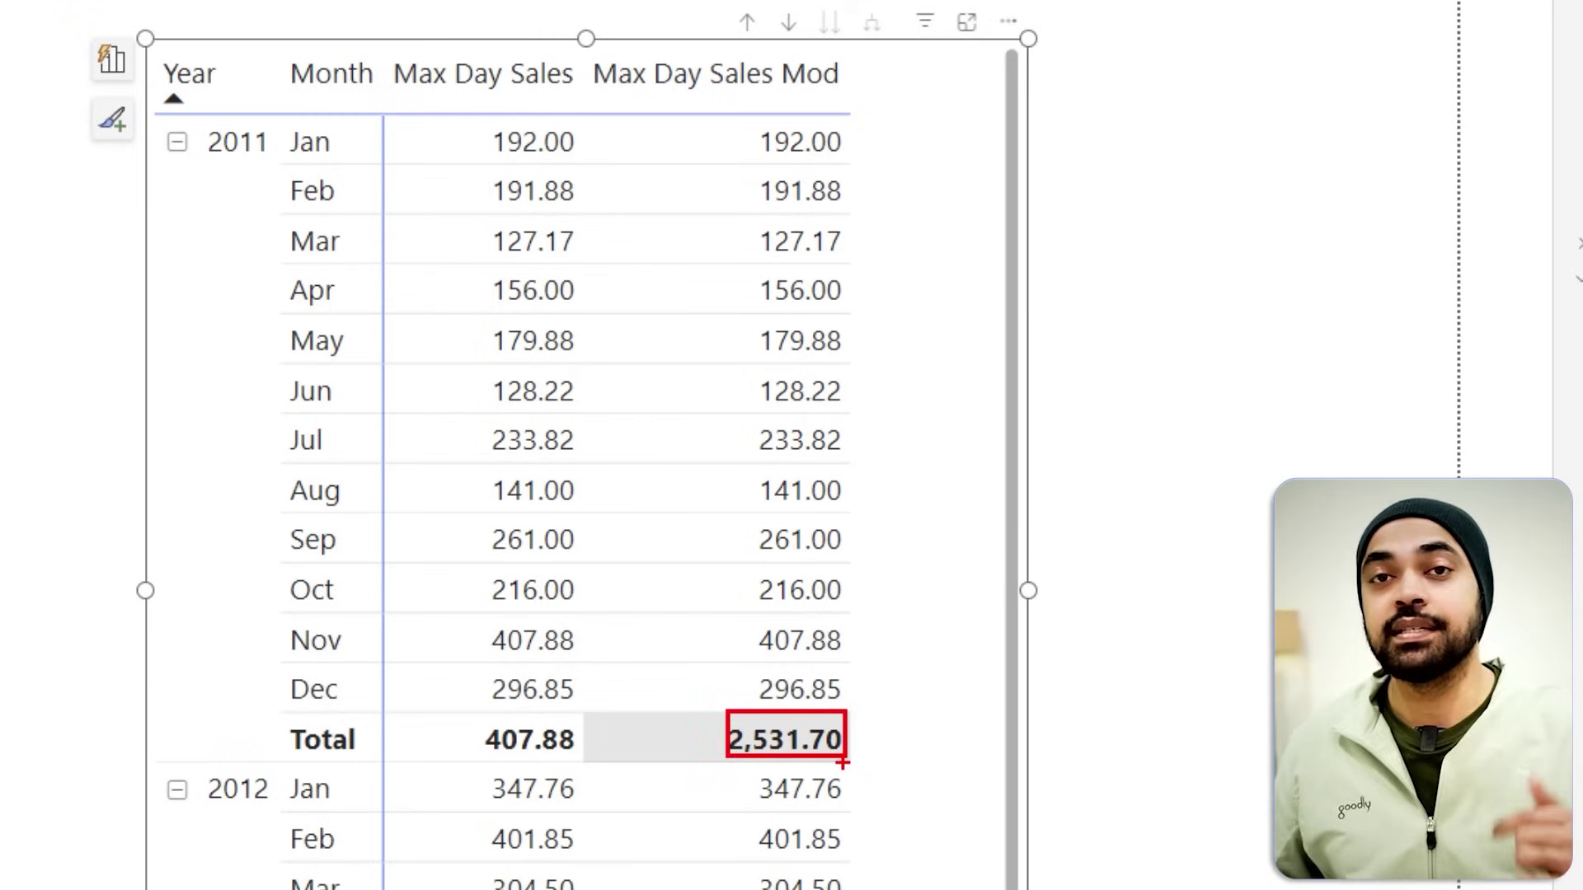
{"action": "mouse_move", "coordinate": [191, 136]}
{"action": "left_mouse_down"}
{"action": "mouse_move", "coordinate": [601, 614]}
{"action": "mouse_move", "coordinate": [597, 722]}
{"action": "left_mouse_up"}
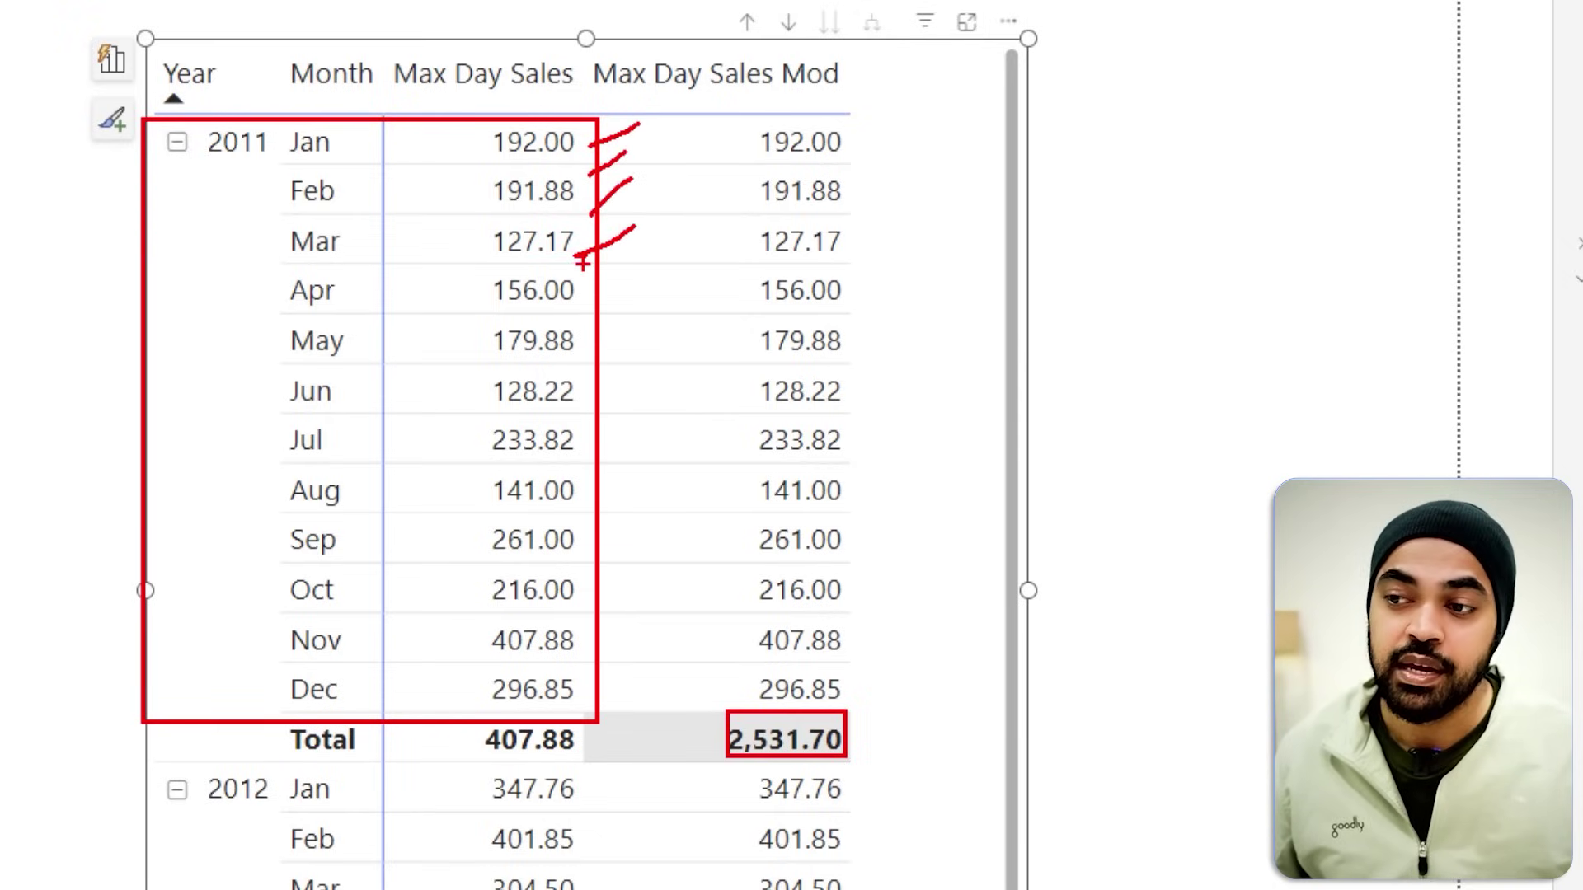
{"action": "key", "text": "Escape"}
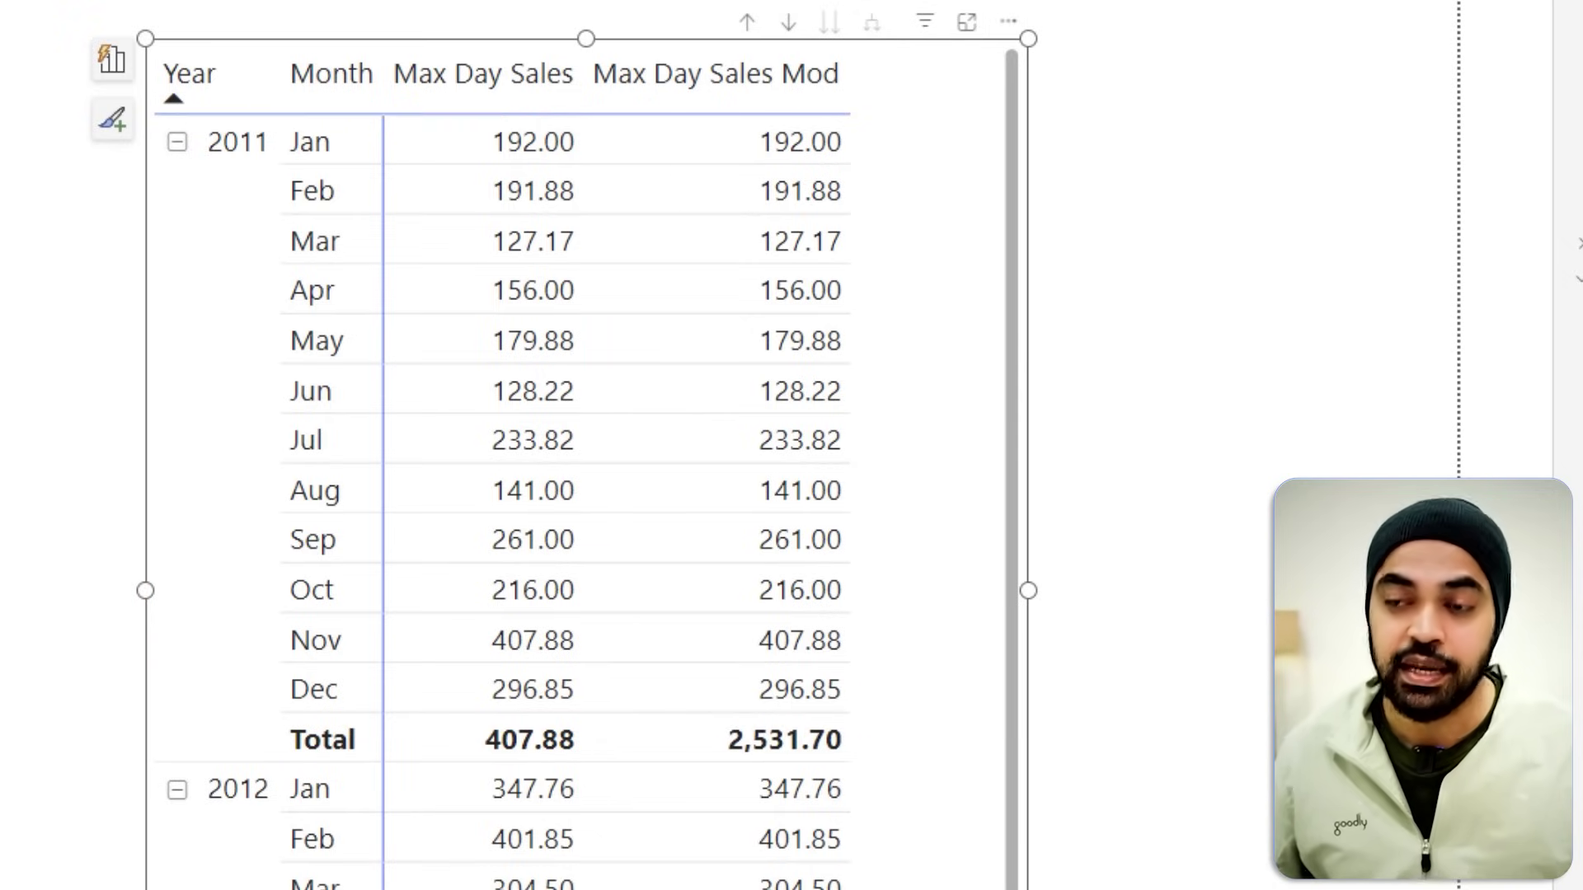